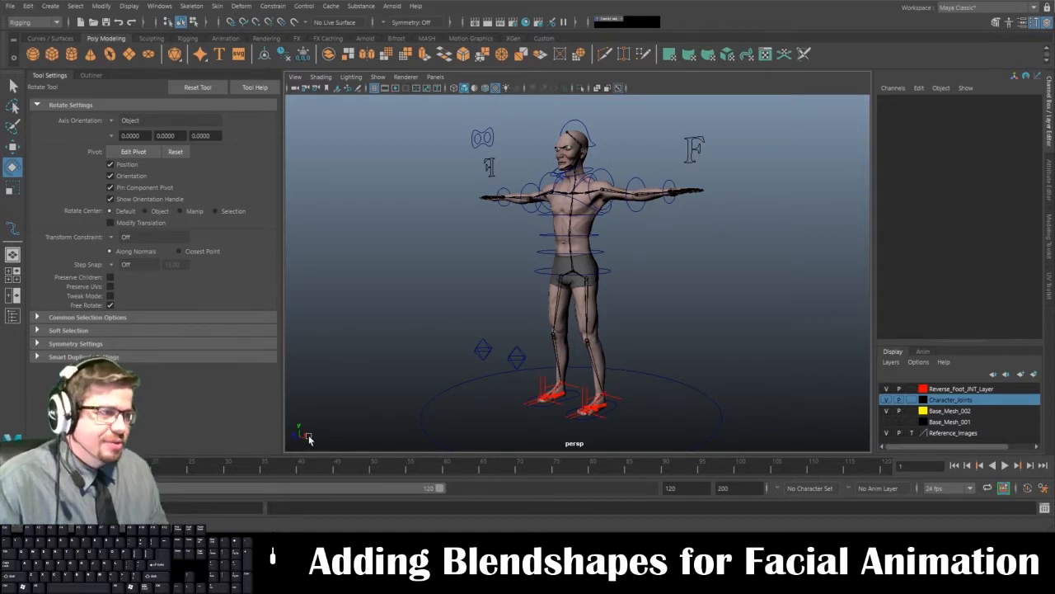
- Examine the rigged character from the front and at an angle, ending close on the head and shoulders
{"action": "left_click_drag", "start_coordinate": [538, 310], "coordinate": [561, 309], "text": "alt"}
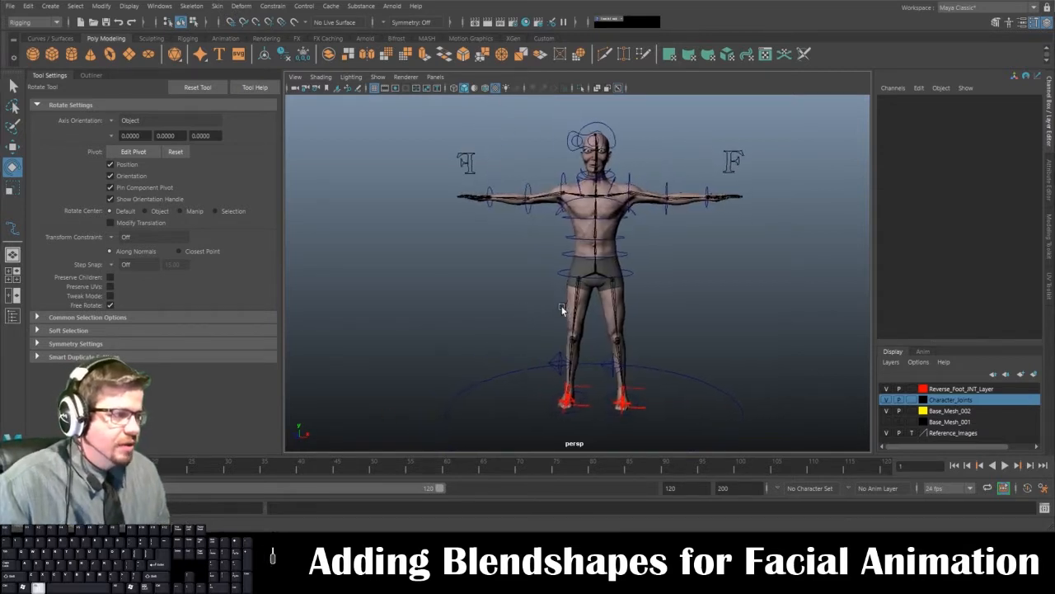
{"action": "middle_click_drag", "start_coordinate": [497, 220], "coordinate": [479, 272], "text": "alt"}
{"action": "right_click_drag", "start_coordinate": [478, 272], "coordinate": [512, 318], "text": "alt"}
{"action": "left_click_drag", "start_coordinate": [511, 318], "coordinate": [478, 309], "text": "alt"}
{"action": "middle_click_drag", "start_coordinate": [478, 308], "coordinate": [505, 360], "text": "alt"}
{"action": "right_click_drag", "start_coordinate": [472, 337], "coordinate": [523, 355], "text": "alt"}
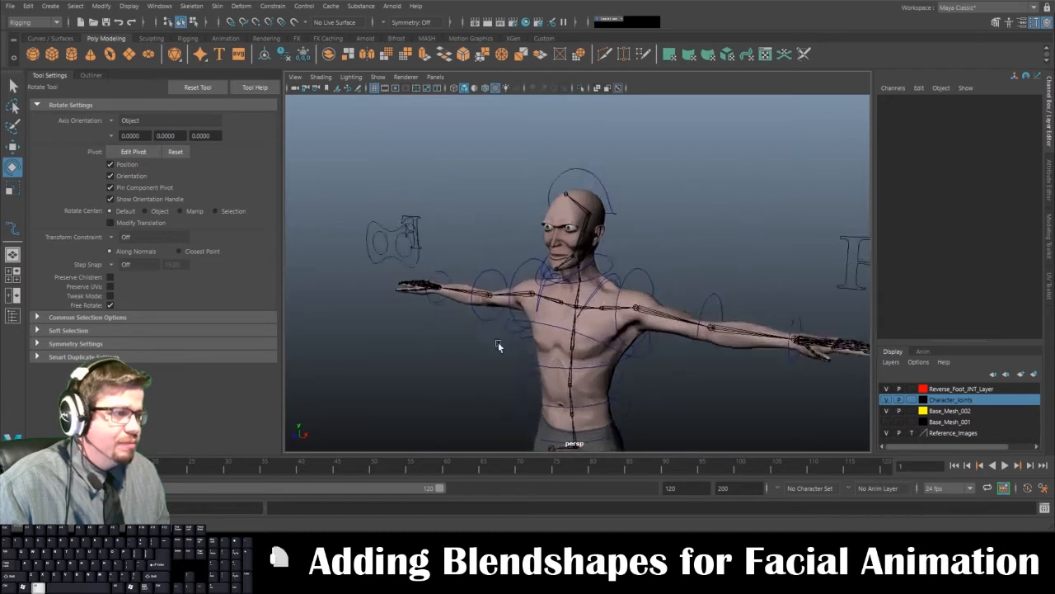
{"action": "left_click_drag", "start_coordinate": [523, 355], "coordinate": [506, 351], "text": "alt"}
{"action": "right_click_drag", "start_coordinate": [455, 305], "coordinate": [469, 337], "text": "alt"}
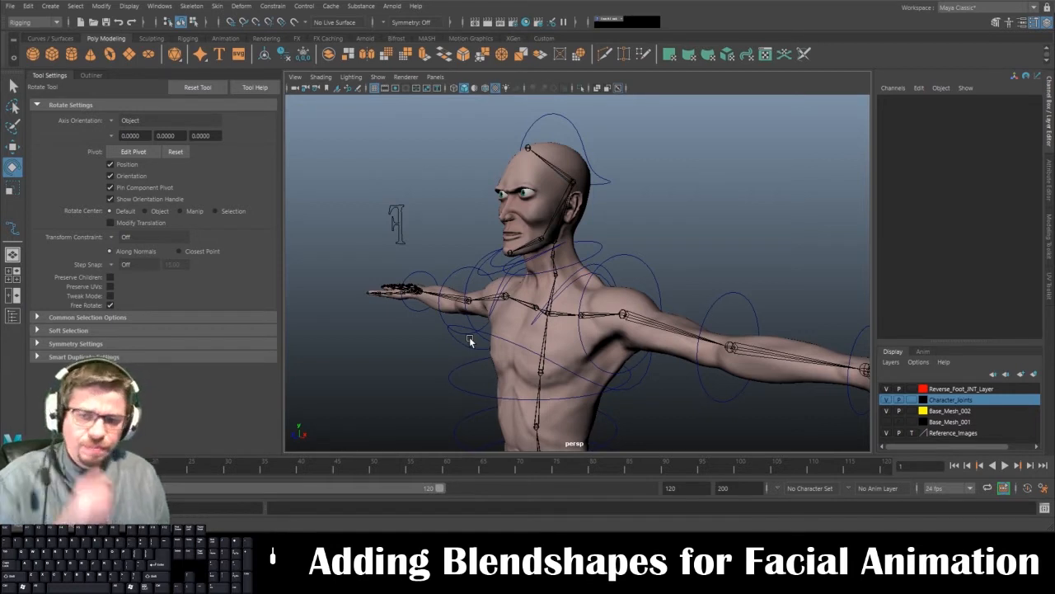
{"action": "left_click_drag", "start_coordinate": [469, 337], "coordinate": [495, 317], "text": "alt"}
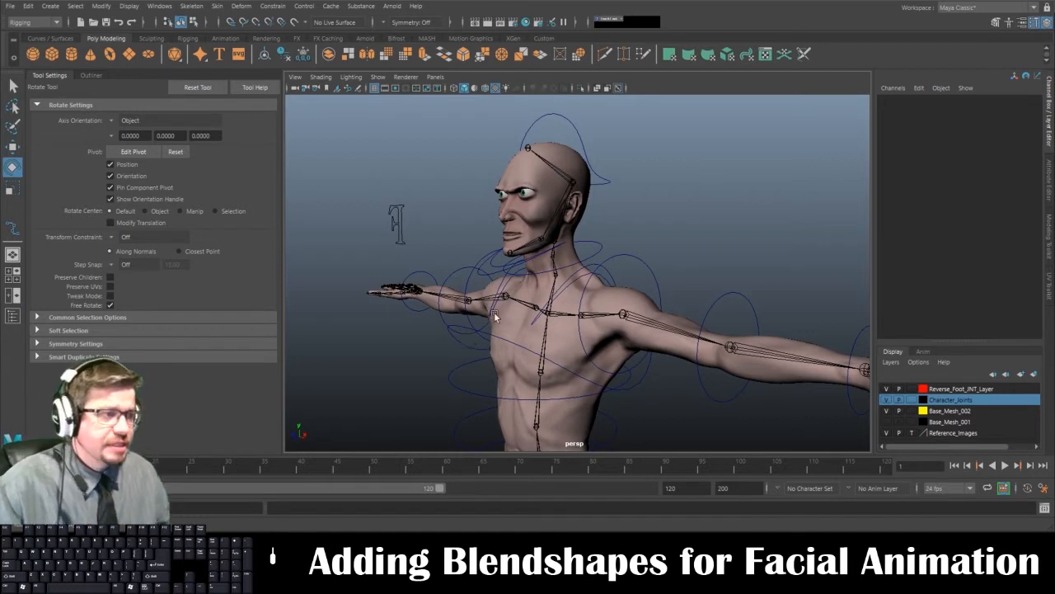
- Select the character's base mesh and switch it to face selection to examine the head's topology
{"action": "left_click", "coordinate": [521, 242]}
{"action": "left_click_drag", "start_coordinate": [527, 231], "coordinate": [563, 248], "text": "alt"}
{"action": "right_click_drag", "start_coordinate": [563, 248], "coordinate": [639, 306], "text": "alt"}
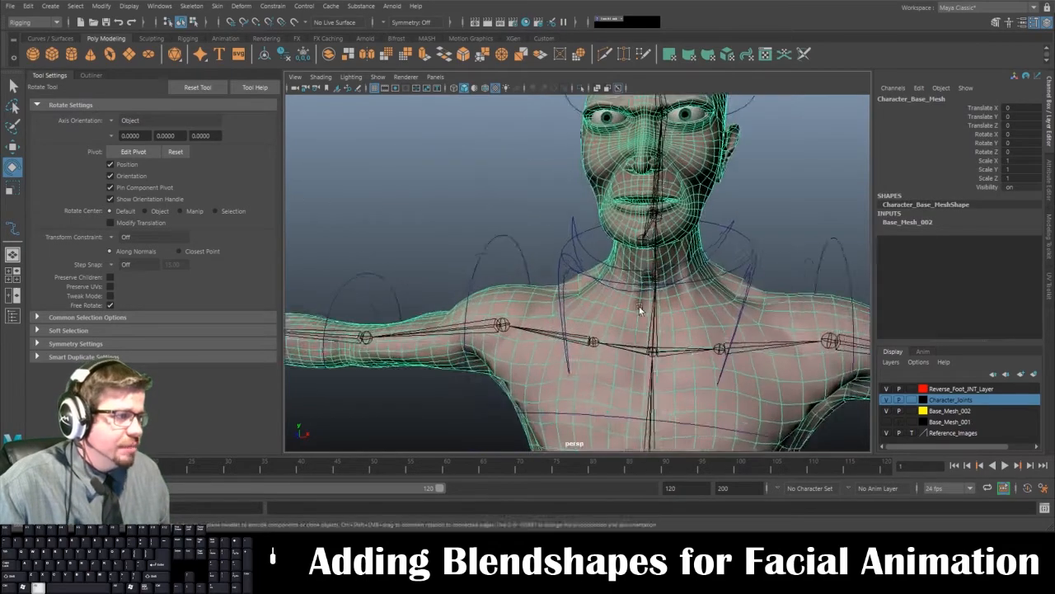
{"action": "middle_click_drag", "start_coordinate": [639, 306], "coordinate": [520, 412], "text": "alt"}
{"action": "left_click_drag", "start_coordinate": [520, 412], "coordinate": [518, 329], "text": "alt"}
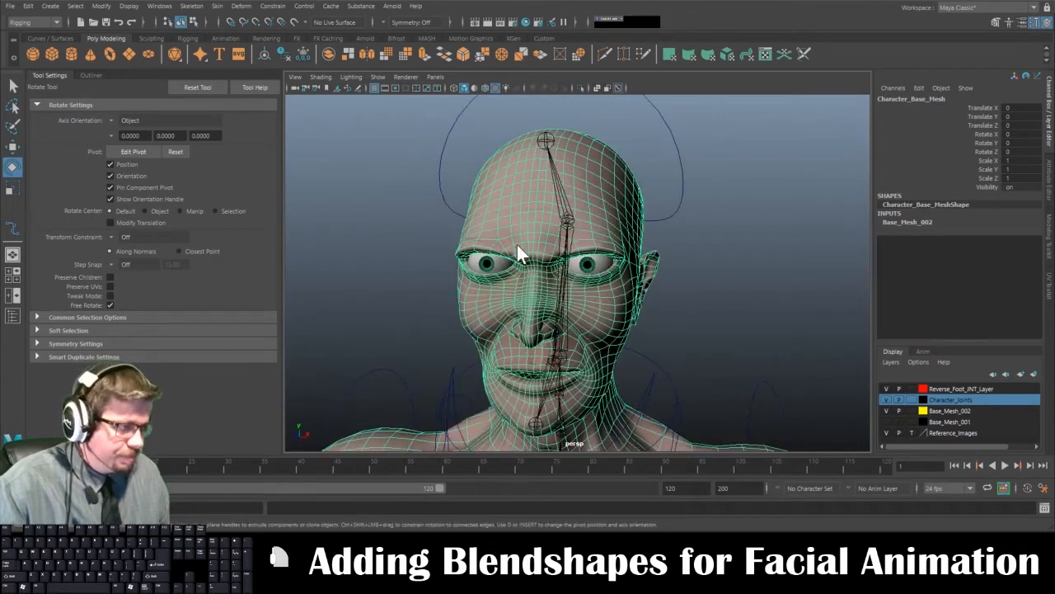
{"action": "right_click_drag", "start_coordinate": [517, 245], "coordinate": [517, 273]}
{"action": "left_click_drag", "start_coordinate": [494, 268], "coordinate": [530, 262], "text": "alt"}
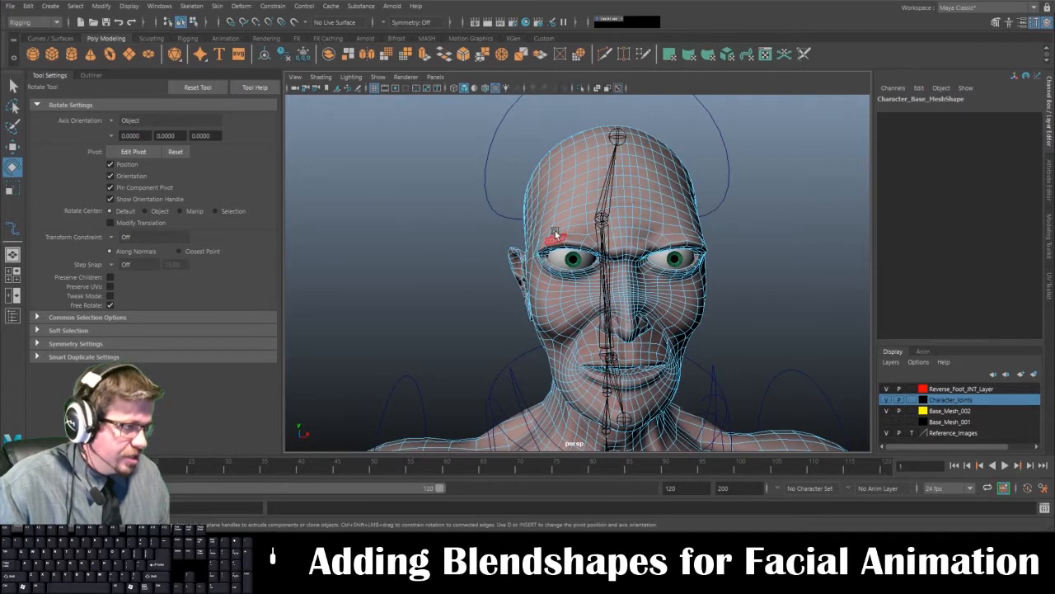
{"action": "right_click_drag", "start_coordinate": [554, 233], "coordinate": [551, 278], "text": "alt"}
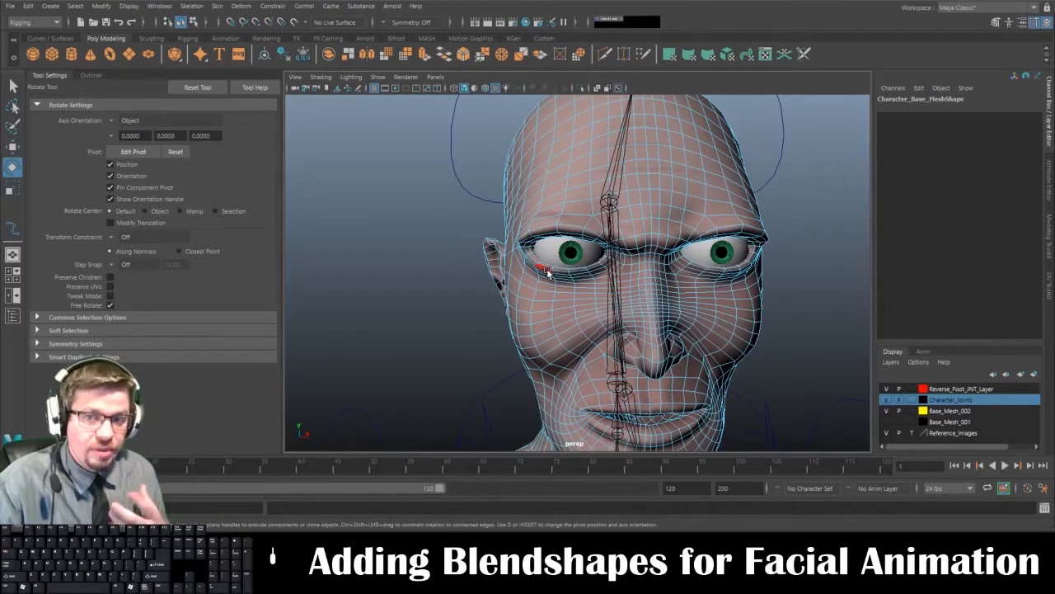
- Select single faces on the cheeks and above the eye, with the Move tool active on the brow face
{"action": "left_click", "coordinate": [524, 323]}
{"action": "left_click", "coordinate": [759, 316]}
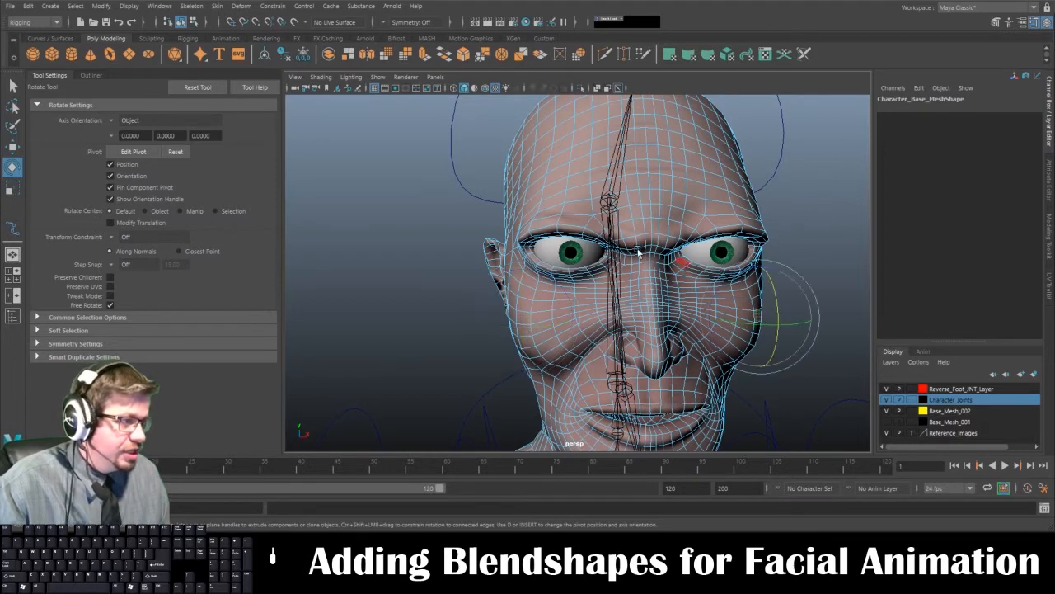
{"action": "left_click", "coordinate": [573, 223]}
{"action": "key", "text": "w"}
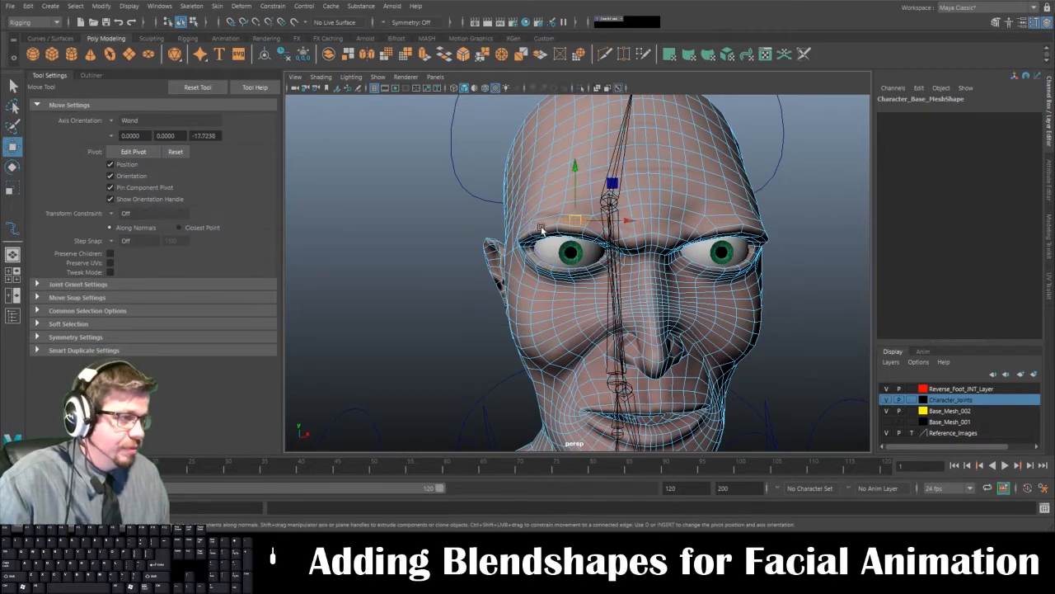
{"action": "scroll", "coordinate": [538, 252], "scroll_direction": "up", "scroll_amount": 6}
{"action": "scroll", "coordinate": [555, 237], "scroll_direction": "down", "scroll_amount": 3}
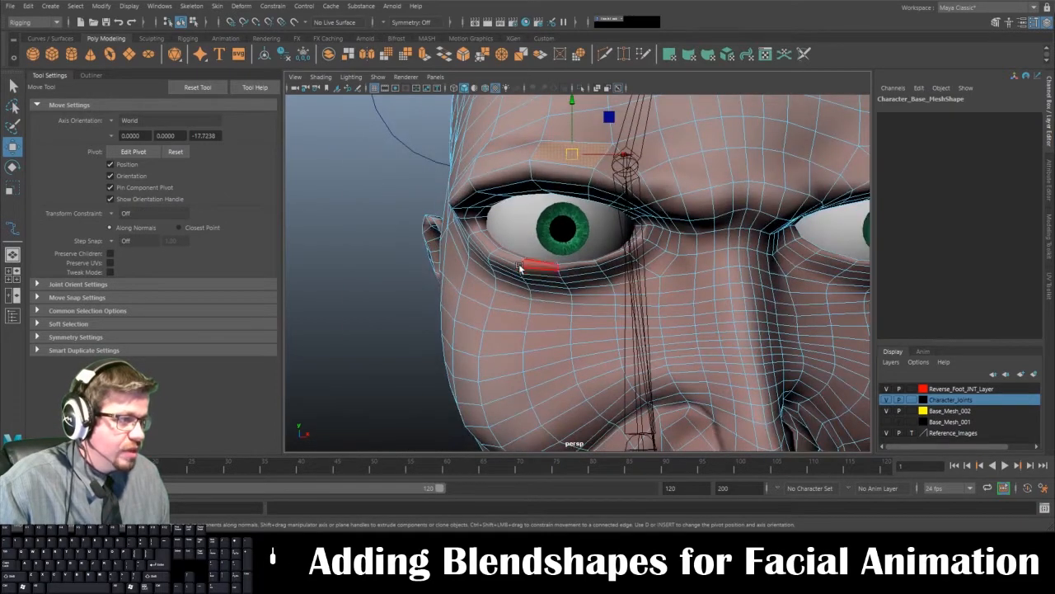
- Select the loop of faces around the eyelids of the eye on the character's right side
{"action": "left_click", "coordinate": [507, 263]}
{"action": "left_click", "coordinate": [537, 270], "text": "shift"}
{"action": "double_click", "coordinate": [537, 270], "text": "shift"}
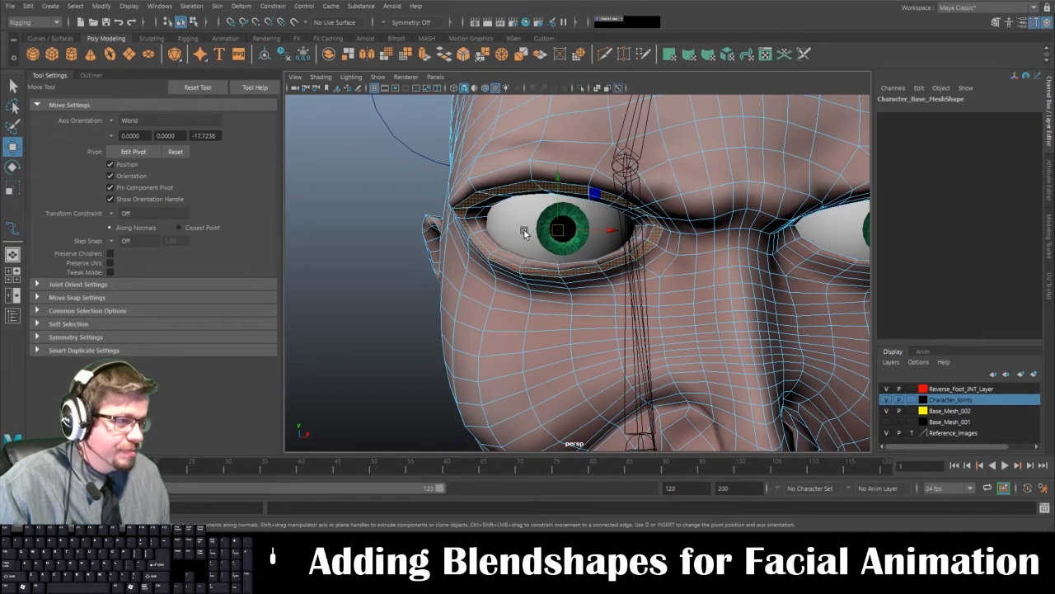
{"action": "left_click_drag", "start_coordinate": [530, 240], "coordinate": [546, 255], "text": "alt"}
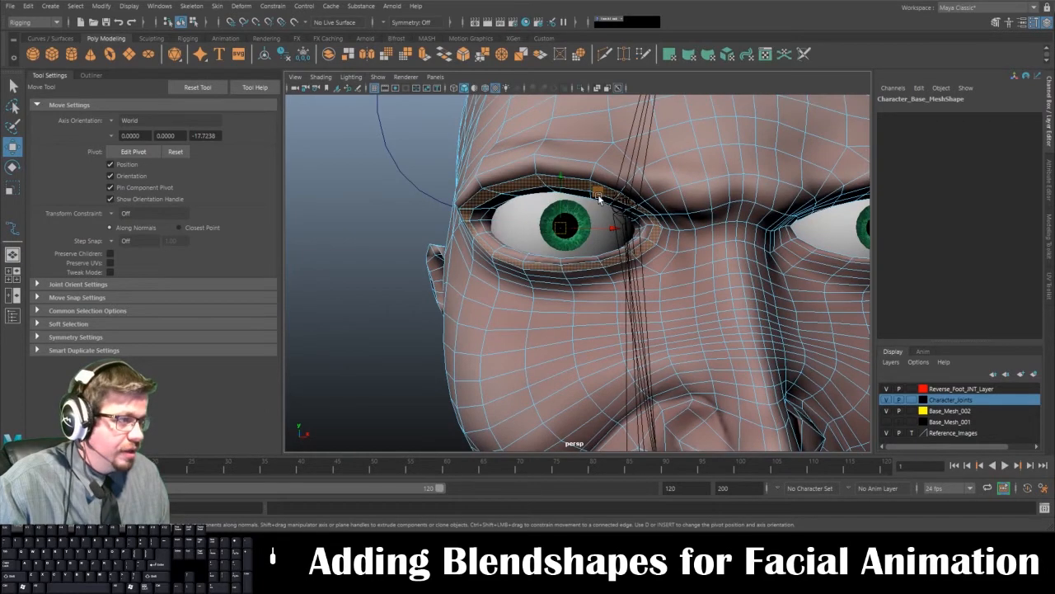
{"action": "right_click_drag", "start_coordinate": [643, 248], "coordinate": [577, 207], "text": "alt"}
{"action": "middle_click_drag", "start_coordinate": [577, 207], "coordinate": [504, 172], "text": "alt"}
{"action": "right_click_drag", "start_coordinate": [504, 172], "coordinate": [586, 306], "text": "alt"}
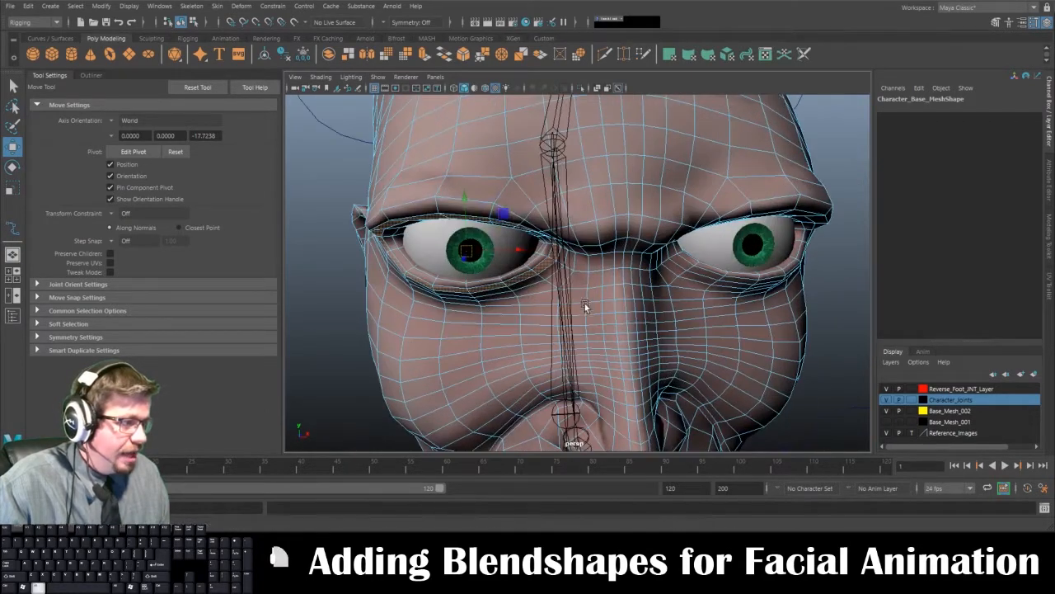
- Select individual faces along the brow above both eyes in turn to compare the brow areas
{"action": "left_click", "coordinate": [505, 173]}
{"action": "left_click", "coordinate": [476, 185]}
{"action": "left_click", "coordinate": [418, 184]}
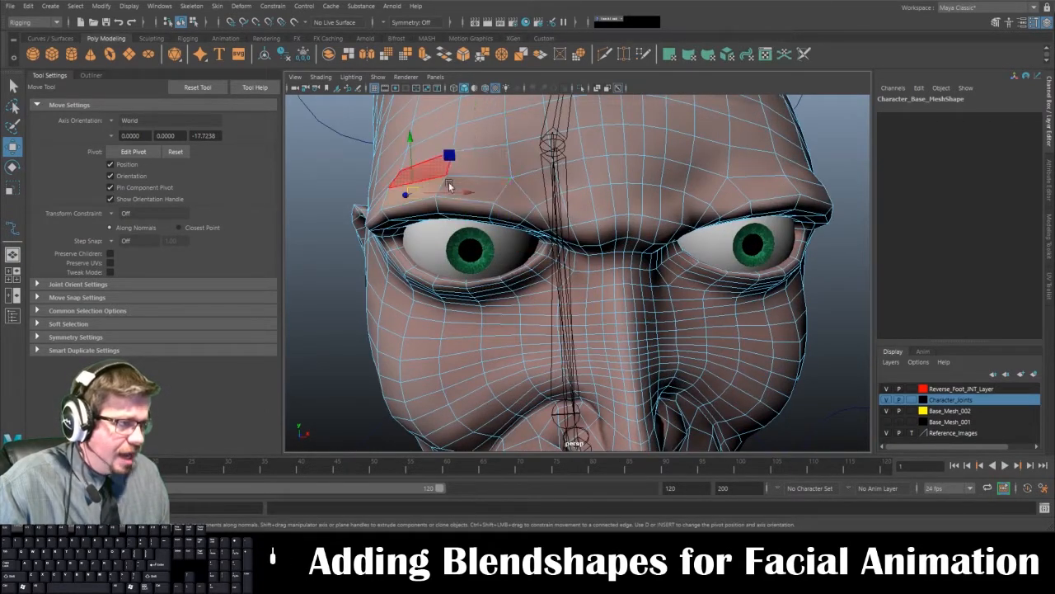
{"action": "left_click", "coordinate": [518, 195]}
{"action": "right_click_drag", "start_coordinate": [651, 272], "coordinate": [591, 236], "text": "alt"}
{"action": "left_click_drag", "start_coordinate": [591, 235], "coordinate": [530, 196], "text": "alt"}
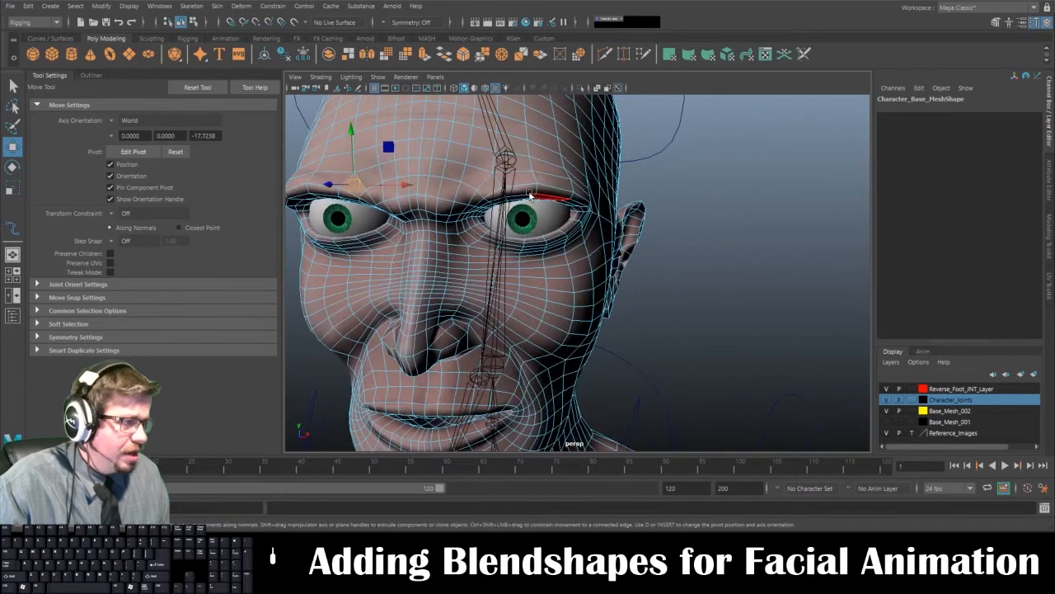
{"action": "left_click", "coordinate": [488, 184]}
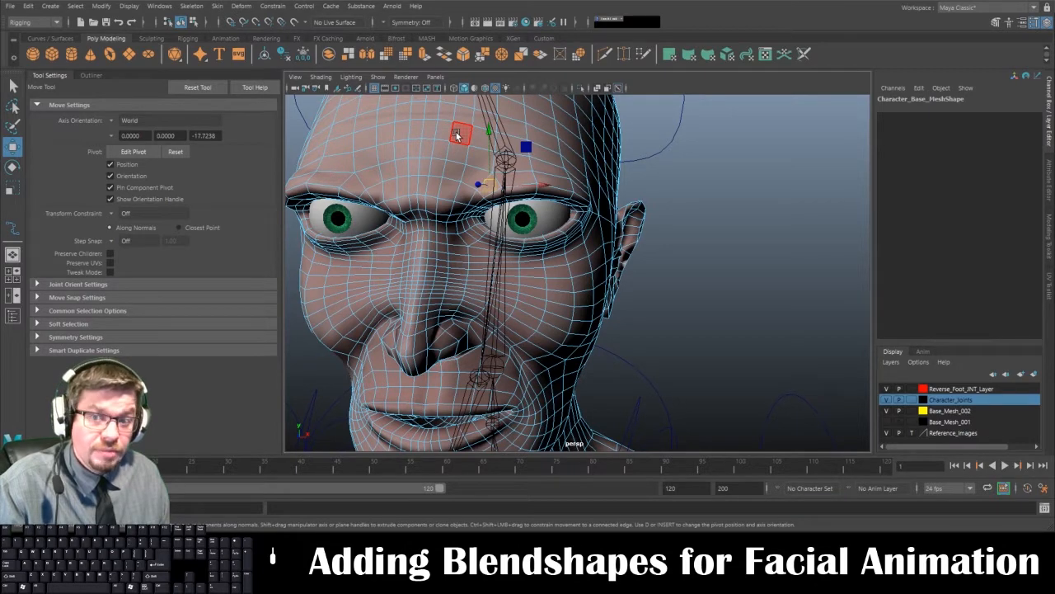
- Clear the face selection and return the character mesh to object selection with nothing selected
{"action": "left_click_drag", "start_coordinate": [460, 133], "coordinate": [501, 170], "text": "alt"}
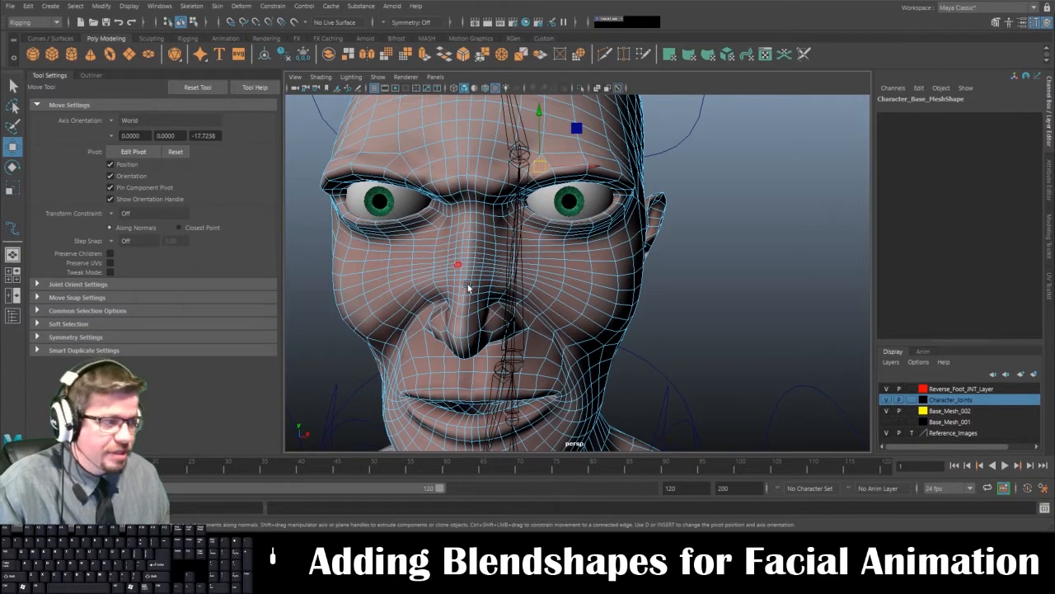
{"action": "left_click_drag", "start_coordinate": [467, 288], "coordinate": [549, 198], "text": "alt"}
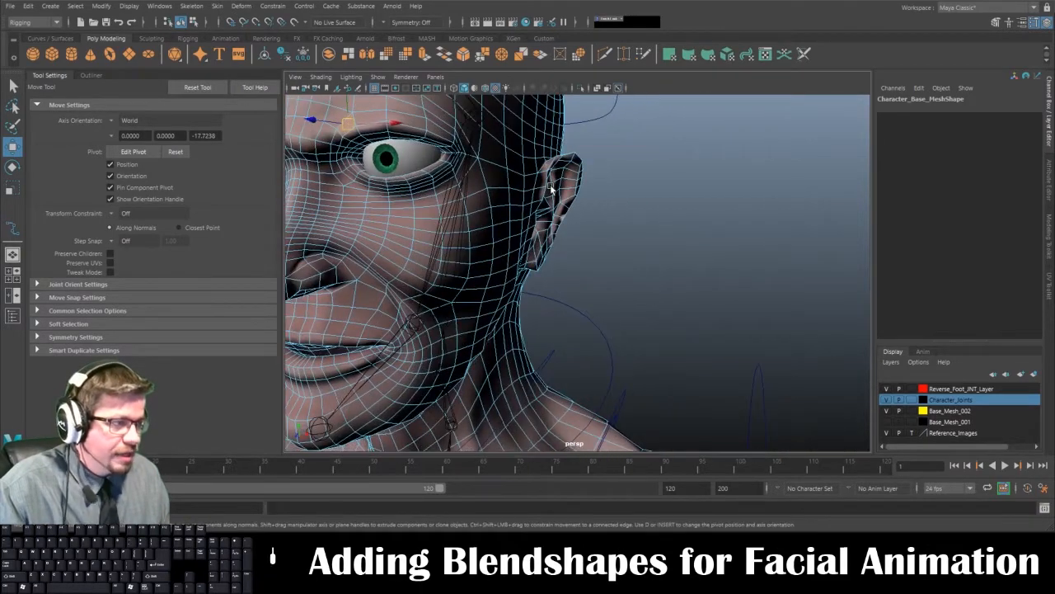
{"action": "right_click_drag", "start_coordinate": [509, 218], "coordinate": [456, 176], "text": "alt"}
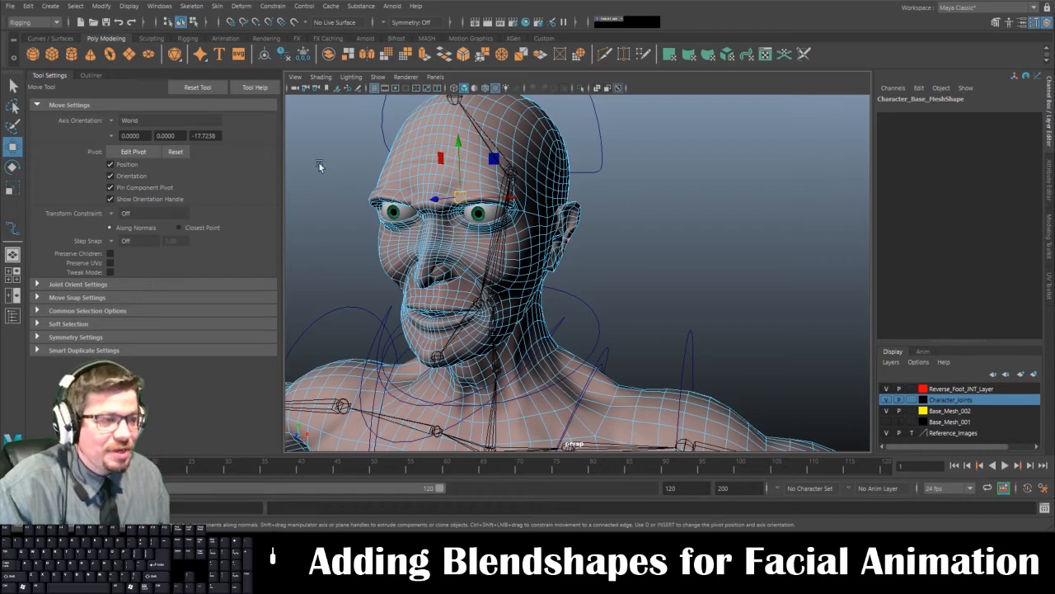
{"action": "left_click_drag", "start_coordinate": [451, 280], "coordinate": [569, 264], "text": "alt"}
{"action": "left_click", "coordinate": [569, 262]}
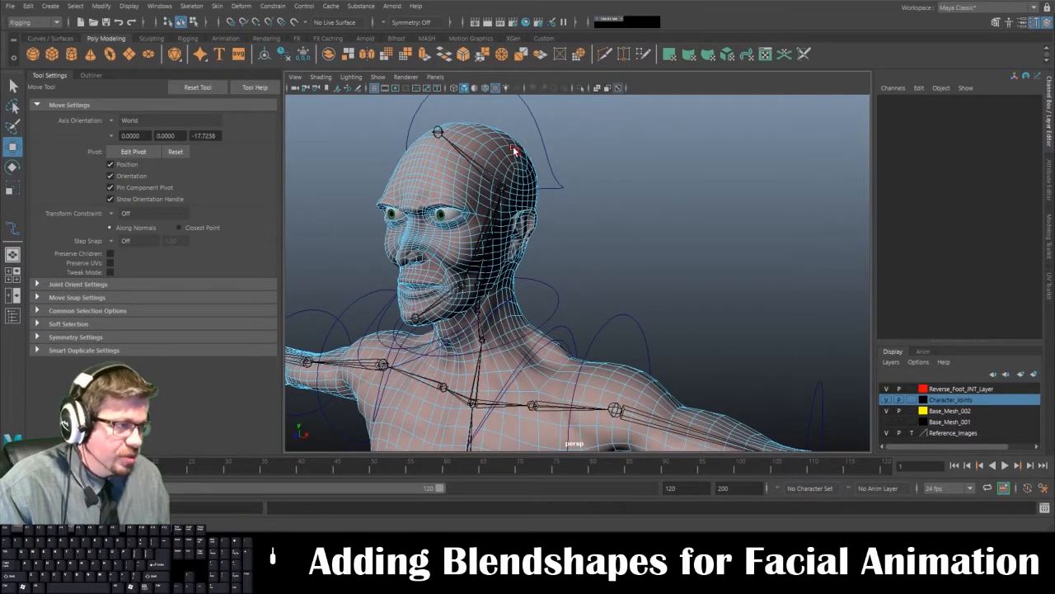
{"action": "left_click_drag", "start_coordinate": [476, 168], "coordinate": [528, 194], "text": "alt"}
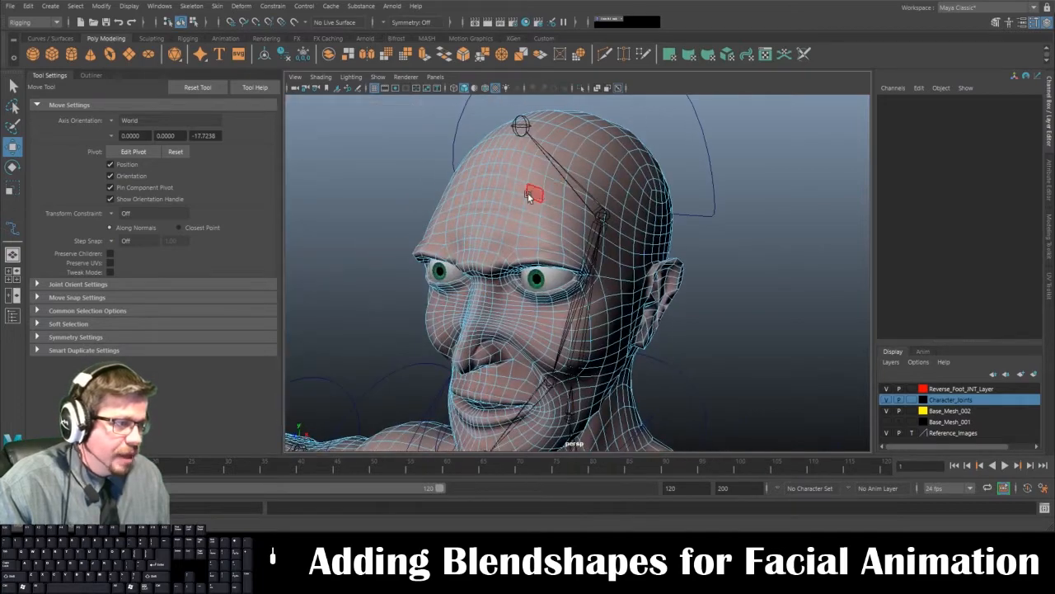
{"action": "right_click", "coordinate": [521, 200]}
{"action": "right_click_drag", "start_coordinate": [527, 193], "coordinate": [575, 184]}
{"action": "left_click", "coordinate": [713, 374]}
{"action": "right_click_drag", "start_coordinate": [714, 374], "coordinate": [636, 328], "text": "alt"}
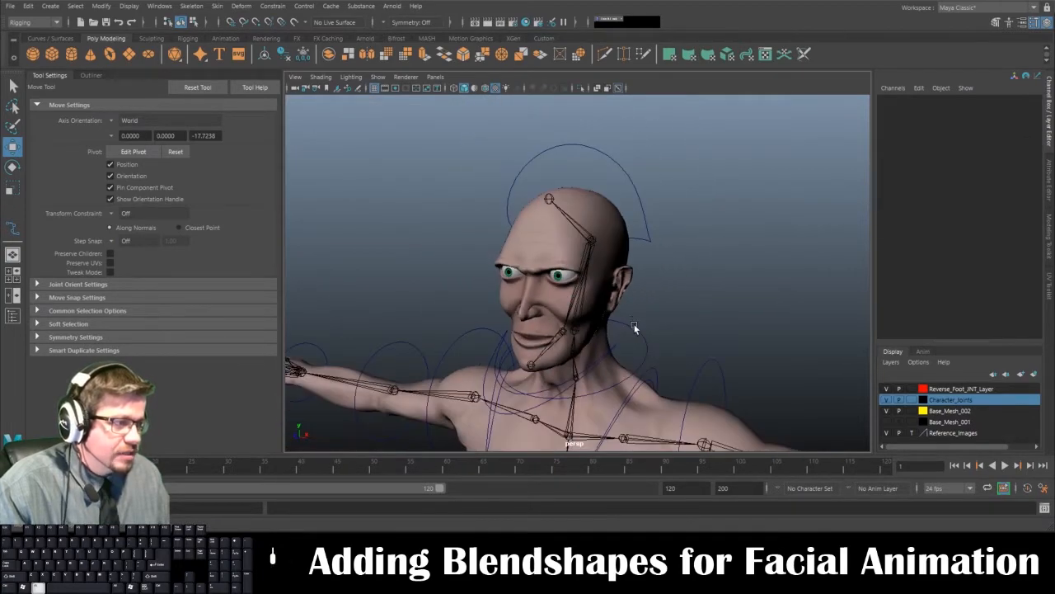
- Examine the full character with its rig controls from several angles
{"action": "left_click_drag", "start_coordinate": [635, 328], "coordinate": [695, 323], "text": "alt"}
{"action": "right_click_drag", "start_coordinate": [694, 322], "coordinate": [643, 302], "text": "alt"}
{"action": "left_click_drag", "start_coordinate": [643, 302], "coordinate": [527, 296], "text": "alt"}
{"action": "right_click_drag", "start_coordinate": [528, 297], "coordinate": [534, 260], "text": "alt"}
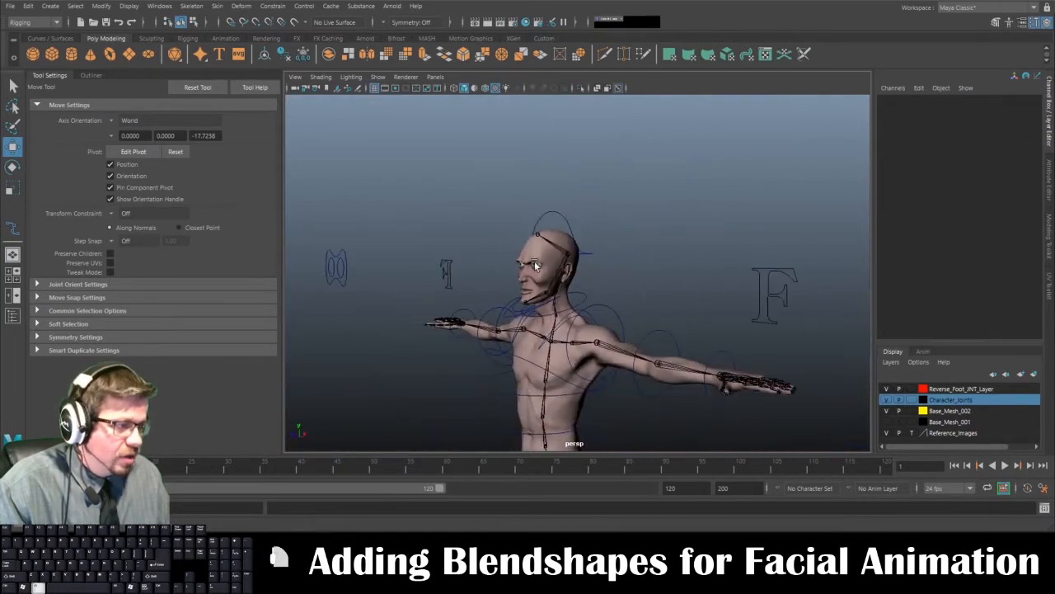
{"action": "middle_click_drag", "start_coordinate": [622, 315], "coordinate": [613, 263], "text": "alt"}
{"action": "left_click_drag", "start_coordinate": [536, 330], "coordinate": [613, 301], "text": "alt"}
{"action": "right_click_drag", "start_coordinate": [613, 301], "coordinate": [503, 265], "text": "alt"}
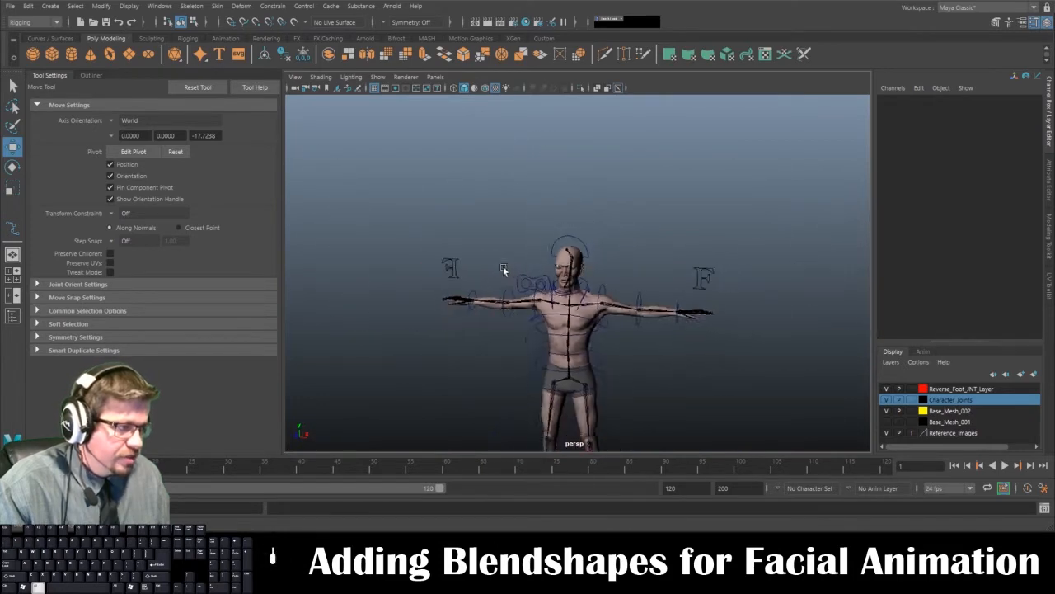
{"action": "middle_click_drag", "start_coordinate": [503, 266], "coordinate": [506, 212], "text": "alt"}
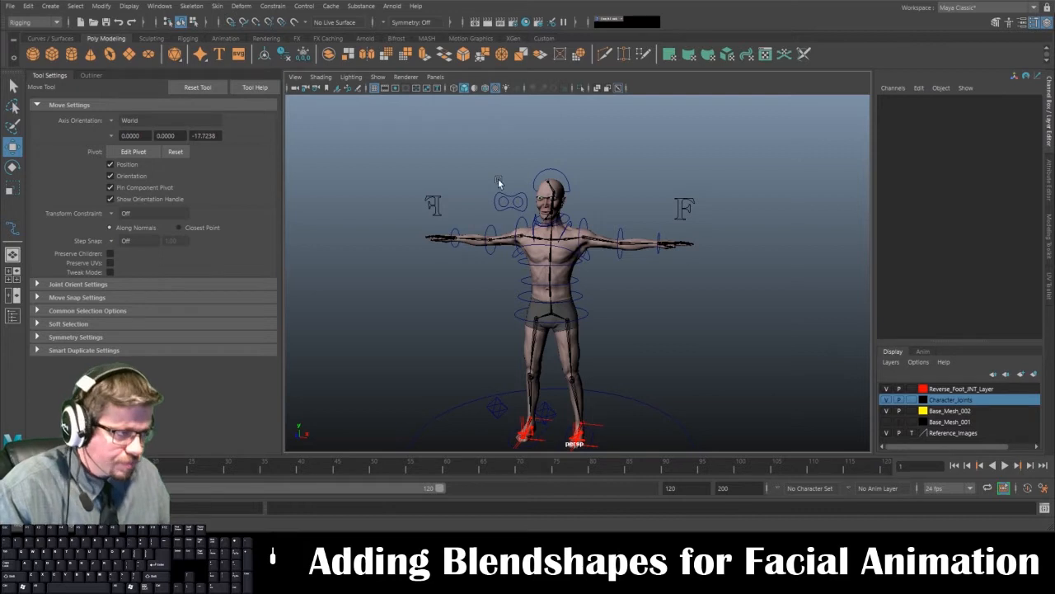
{"action": "left_click_drag", "start_coordinate": [498, 178], "coordinate": [584, 317], "text": "alt"}
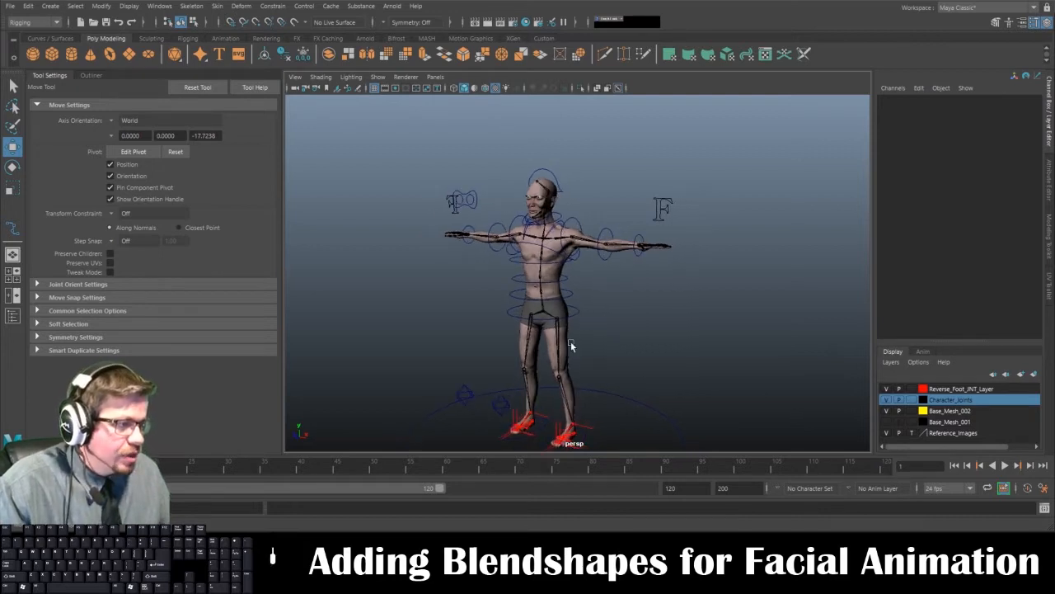
- Duplicate the character's body mesh and move the copy about 120 units along negative X, beside the original
{"action": "left_click", "coordinate": [573, 348]}
{"action": "left_click_drag", "start_coordinate": [589, 338], "coordinate": [373, 325], "text": "alt"}
{"action": "key", "text": "ctrl+d"}
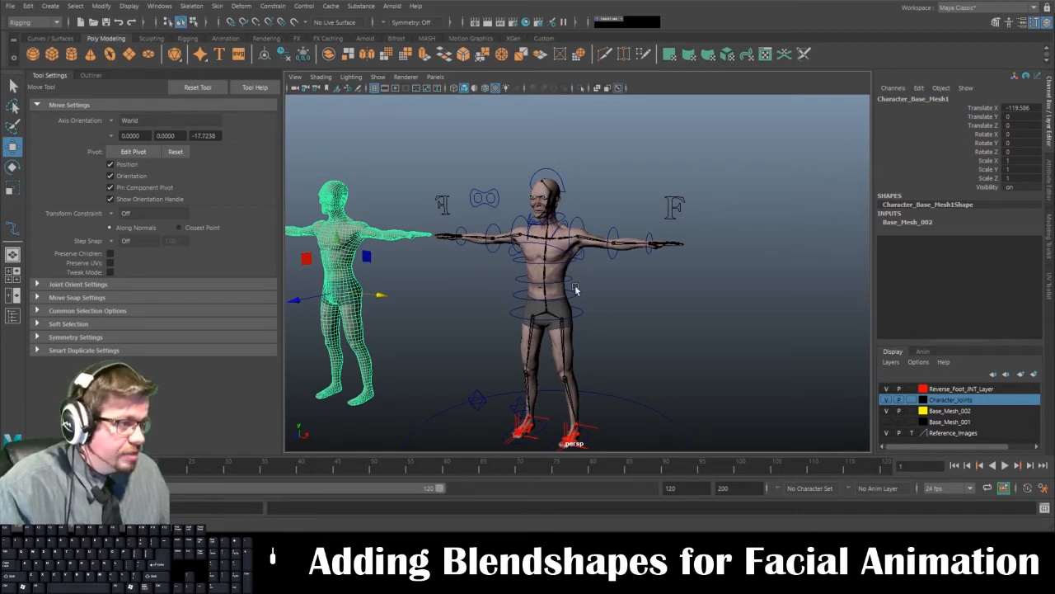
- Select the original rigged body mesh and frame its upper body
{"action": "left_click", "coordinate": [567, 308]}
{"action": "key", "text": "f"}
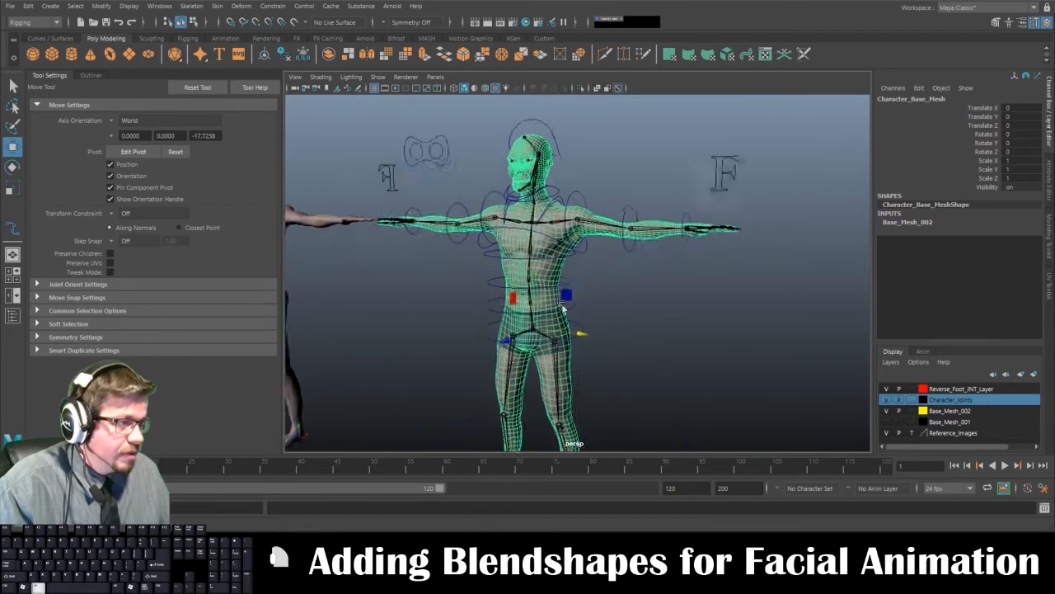
{"action": "right_click_drag", "start_coordinate": [563, 307], "coordinate": [556, 236], "text": "alt"}
{"action": "middle_click_drag", "start_coordinate": [556, 236], "coordinate": [563, 310], "text": "alt"}
{"action": "middle_click_drag", "start_coordinate": [532, 223], "coordinate": [536, 164], "text": "alt"}
{"action": "right_click_drag", "start_coordinate": [536, 164], "coordinate": [537, 203], "text": "alt"}
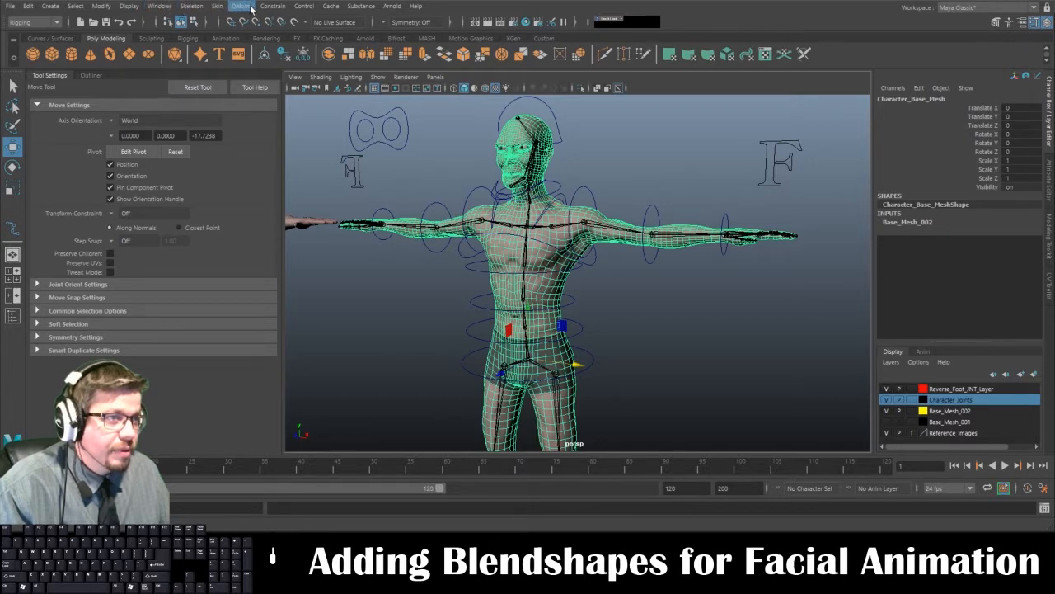
- Switch to the Animation menu set and create a blend shape node named Facial_Expressions on the rigged body mesh
{"action": "left_click", "coordinate": [38, 22]}
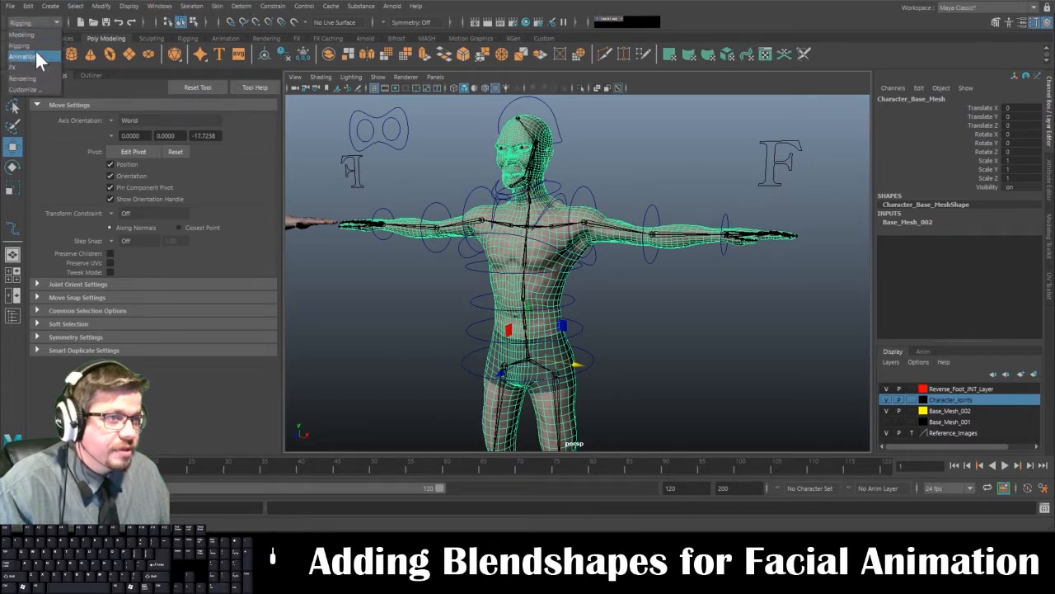
{"action": "left_click", "coordinate": [34, 56]}
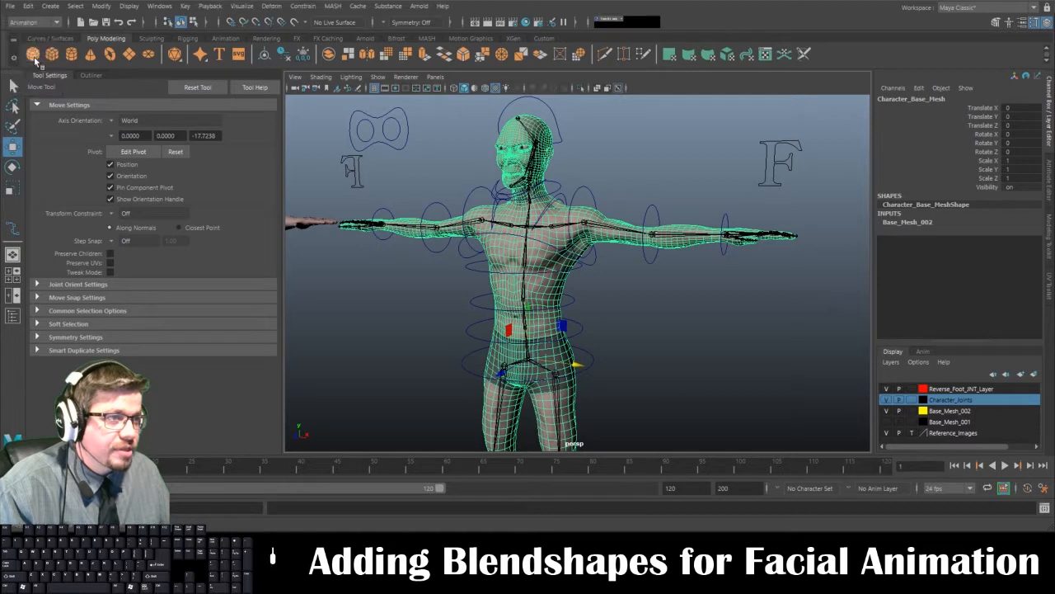
{"action": "left_click", "coordinate": [275, 7]}
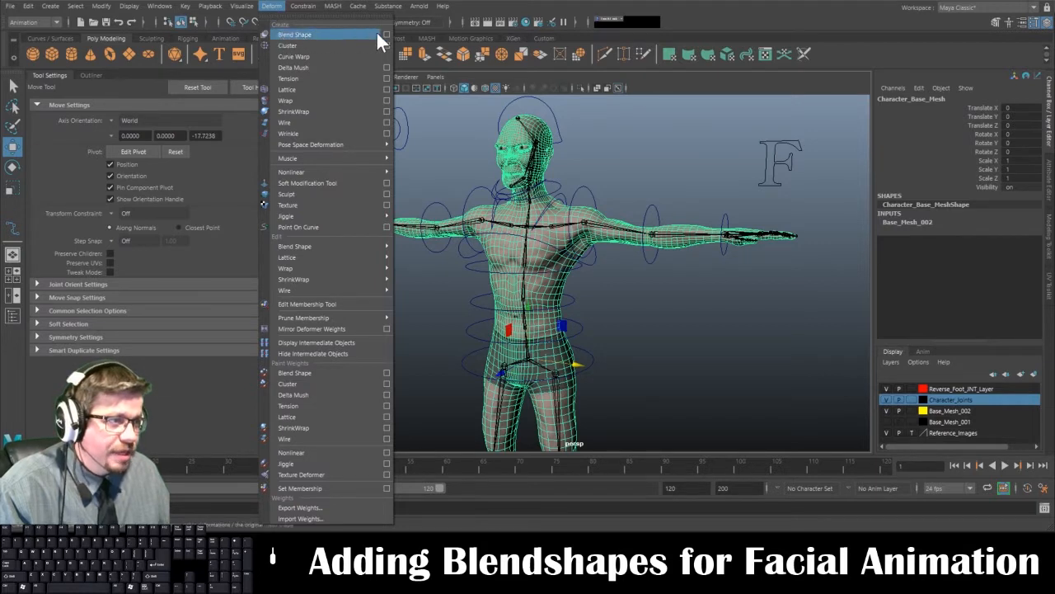
{"action": "left_click", "coordinate": [273, 7]}
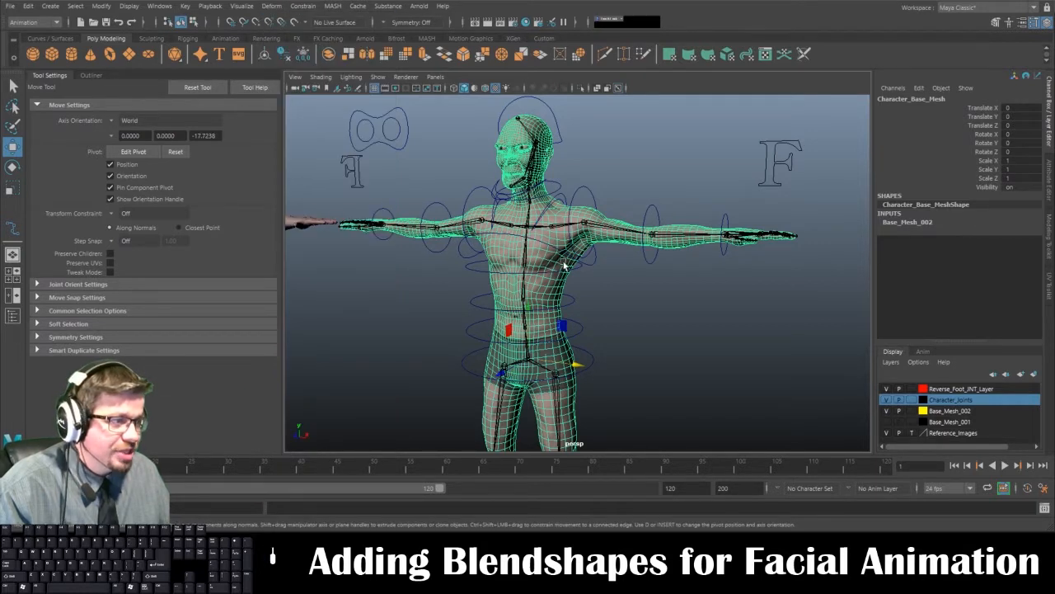
{"action": "left_click", "coordinate": [275, 6]}
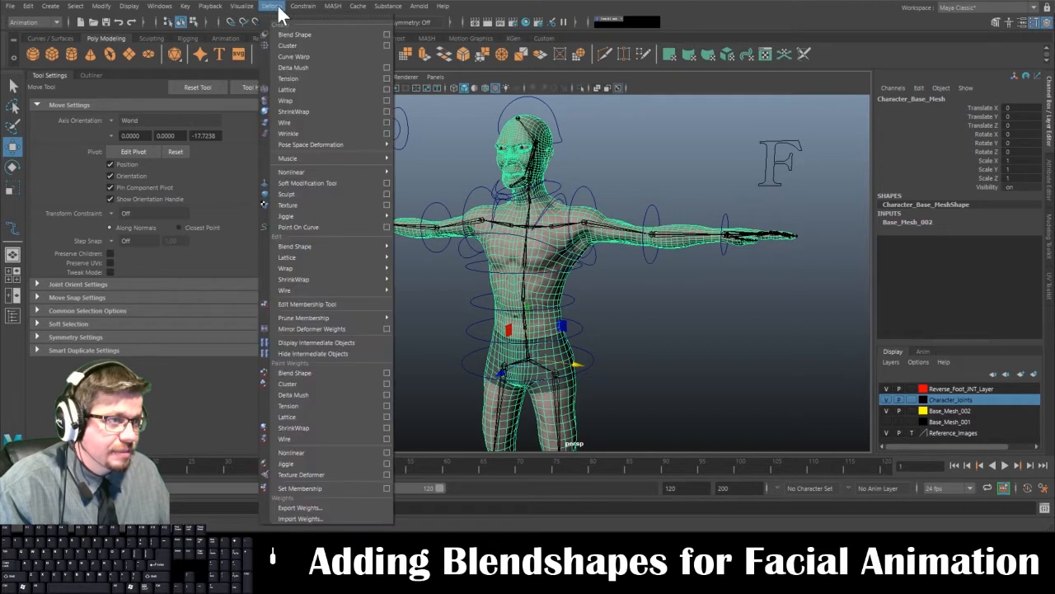
{"action": "left_click", "coordinate": [385, 34]}
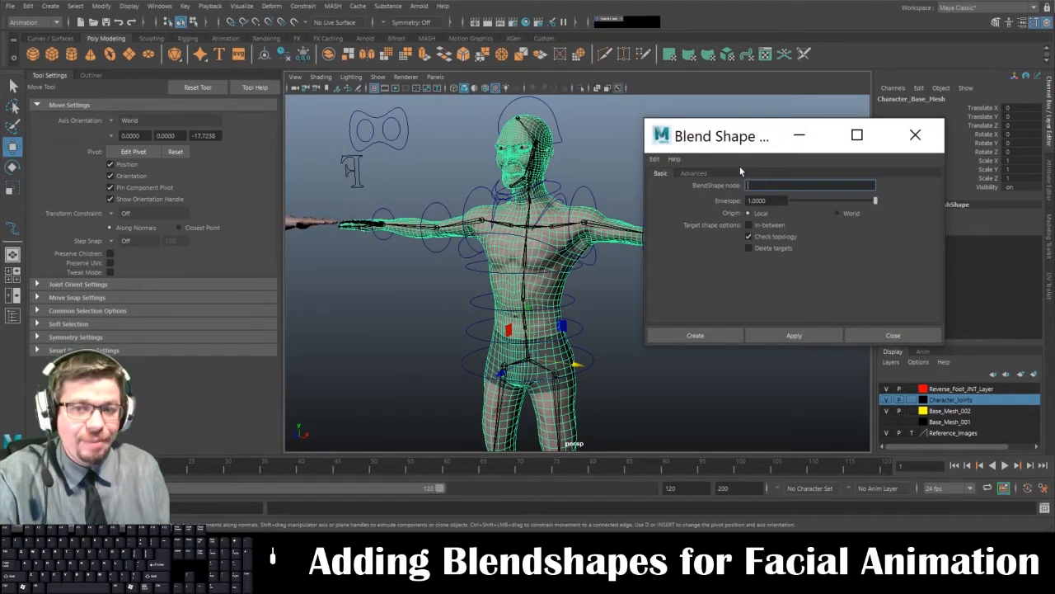
{"action": "type", "text": "Facial_"}
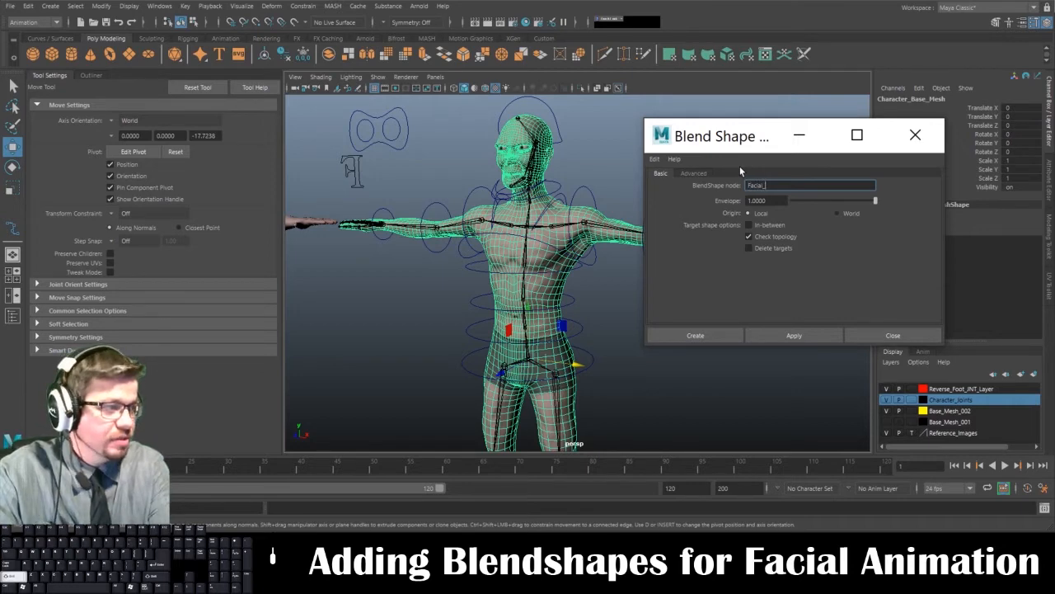
{"action": "type", "text": "Expressions"}
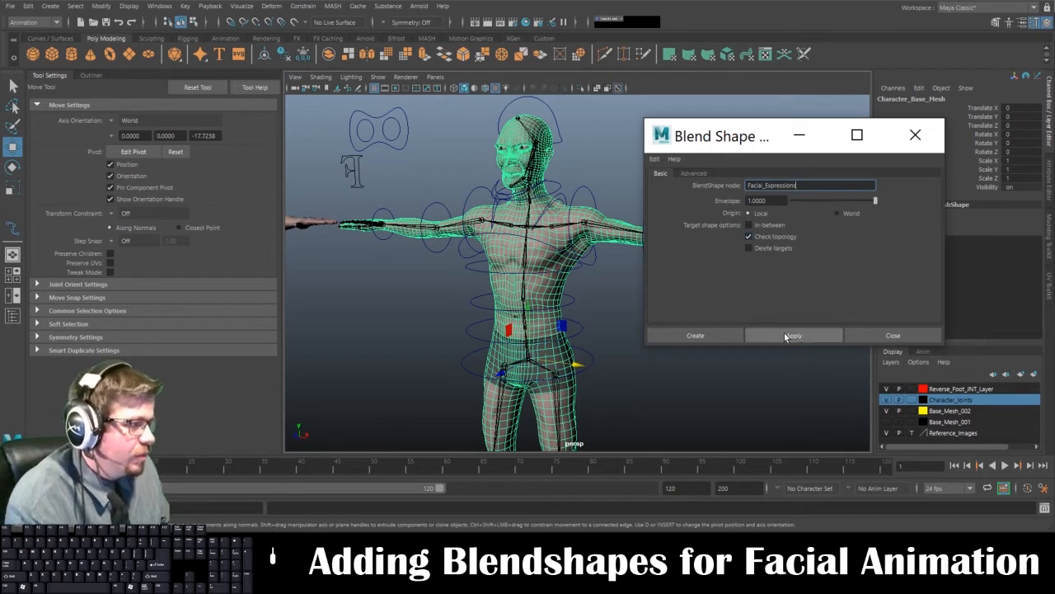
{"action": "left_click", "coordinate": [727, 333]}
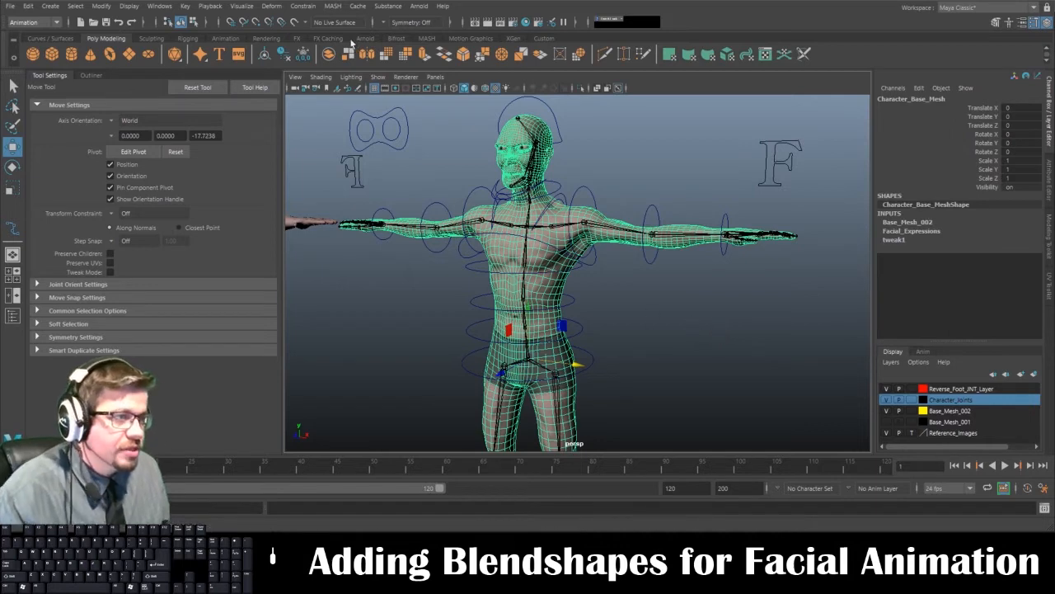
{"action": "left_click", "coordinate": [272, 6]}
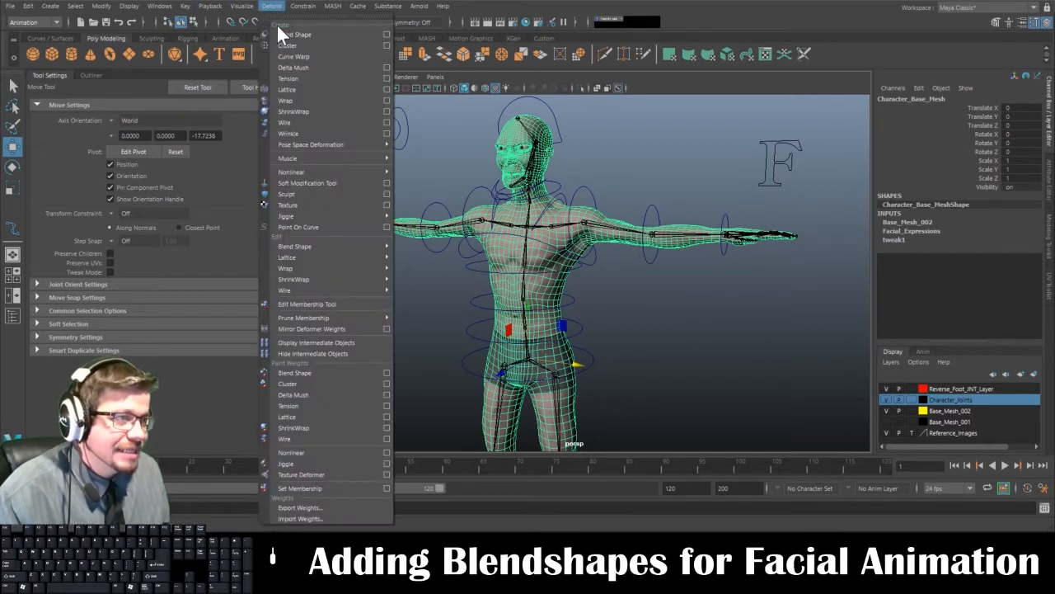
{"action": "left_click", "coordinate": [385, 33]}
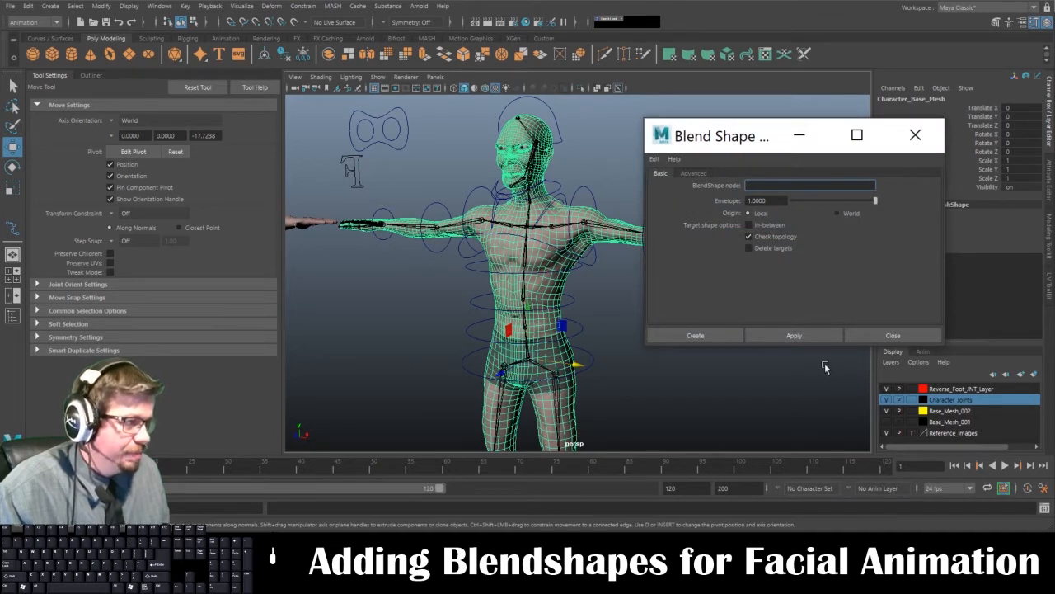
{"action": "left_click", "coordinate": [891, 335]}
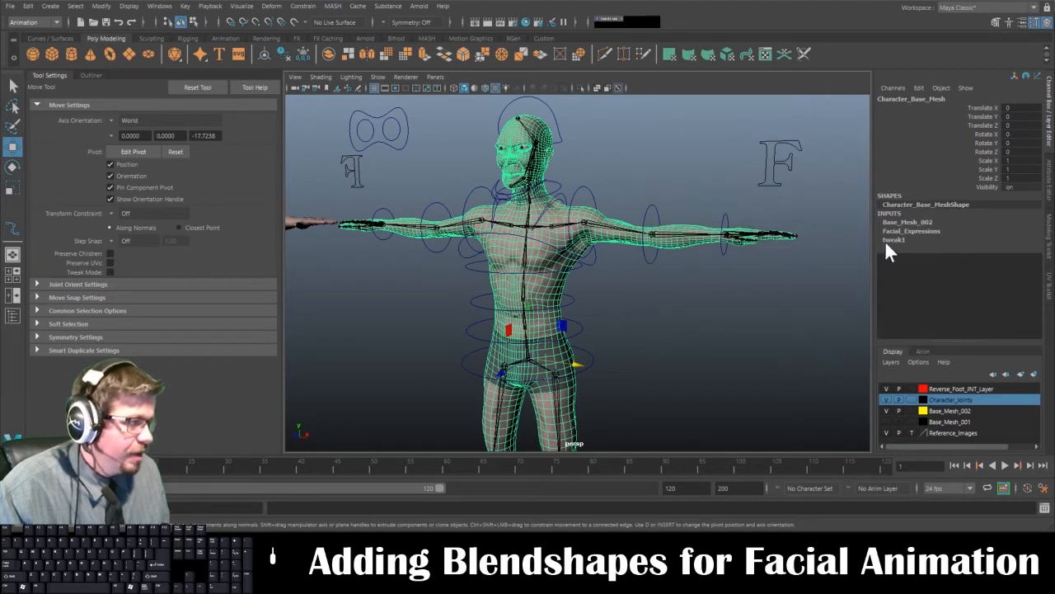
- Delete all non-deformer history in the scene
{"action": "left_click", "coordinate": [615, 285]}
{"action": "left_click", "coordinate": [619, 239]}
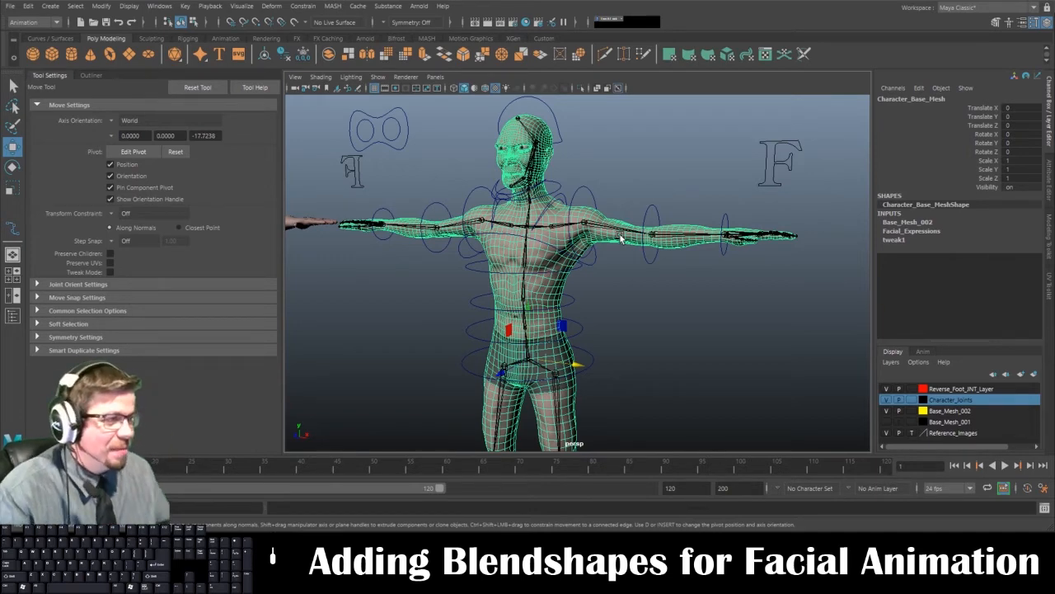
{"action": "left_click", "coordinate": [29, 7]}
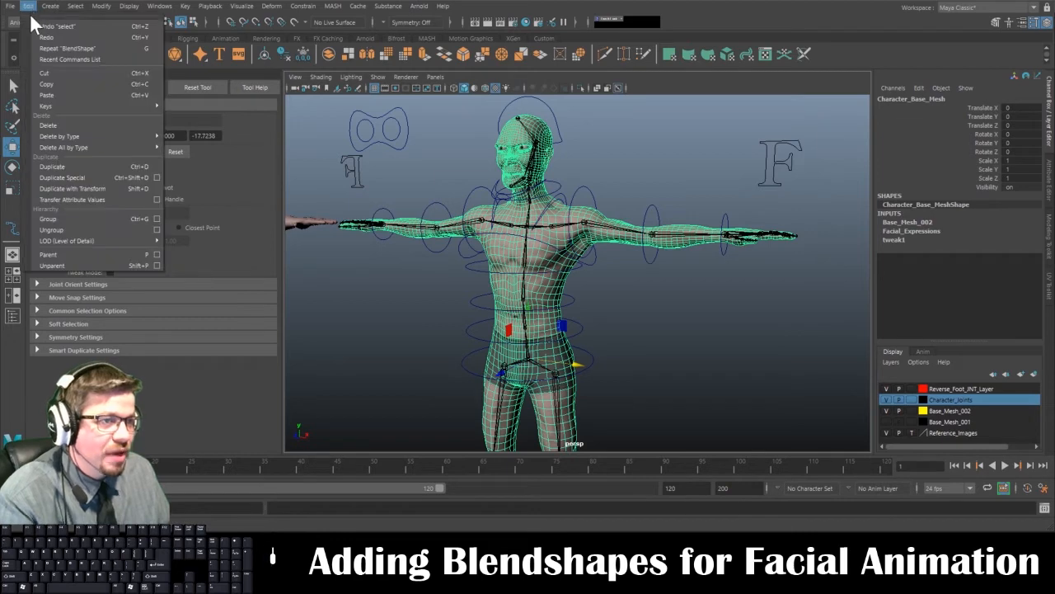
{"action": "mouse_move", "coordinate": [76, 153]}
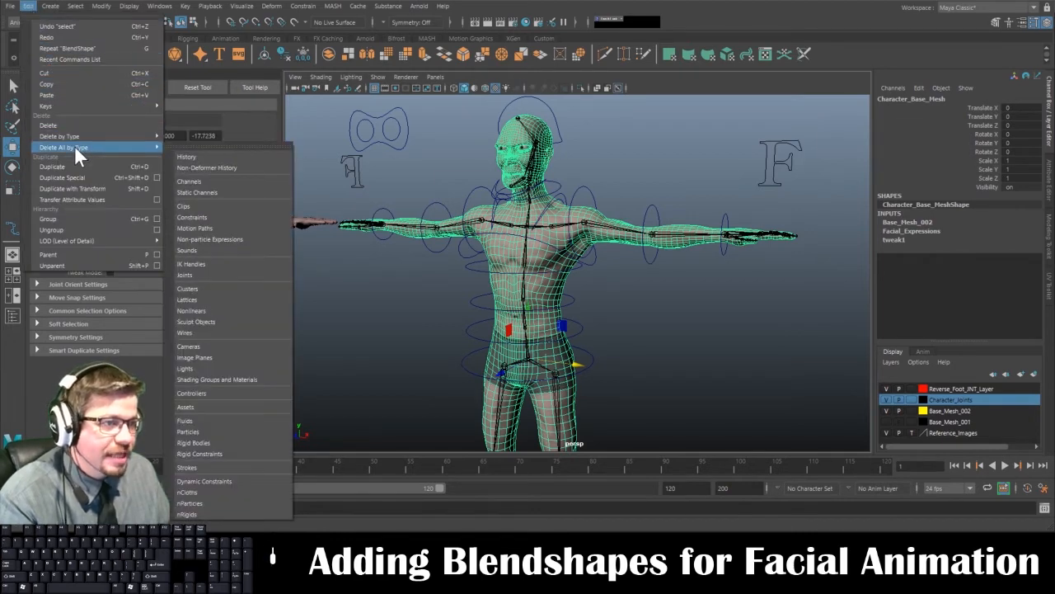
{"action": "left_click", "coordinate": [212, 166]}
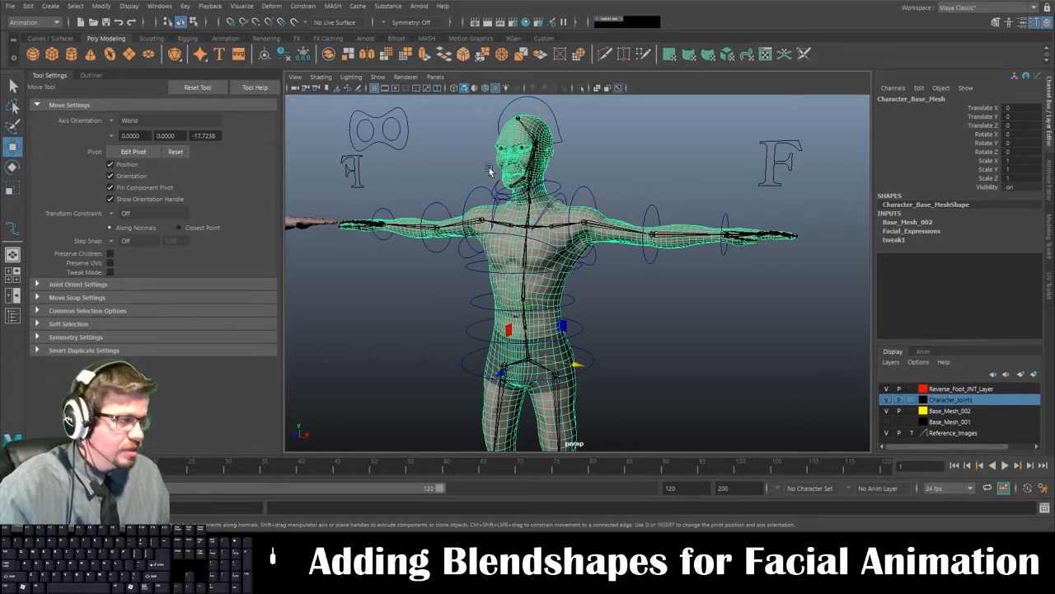
- Rename the duplicated body mesh beside the rigged character to R_Smile
{"action": "left_click_drag", "start_coordinate": [435, 184], "coordinate": [473, 198], "text": "alt"}
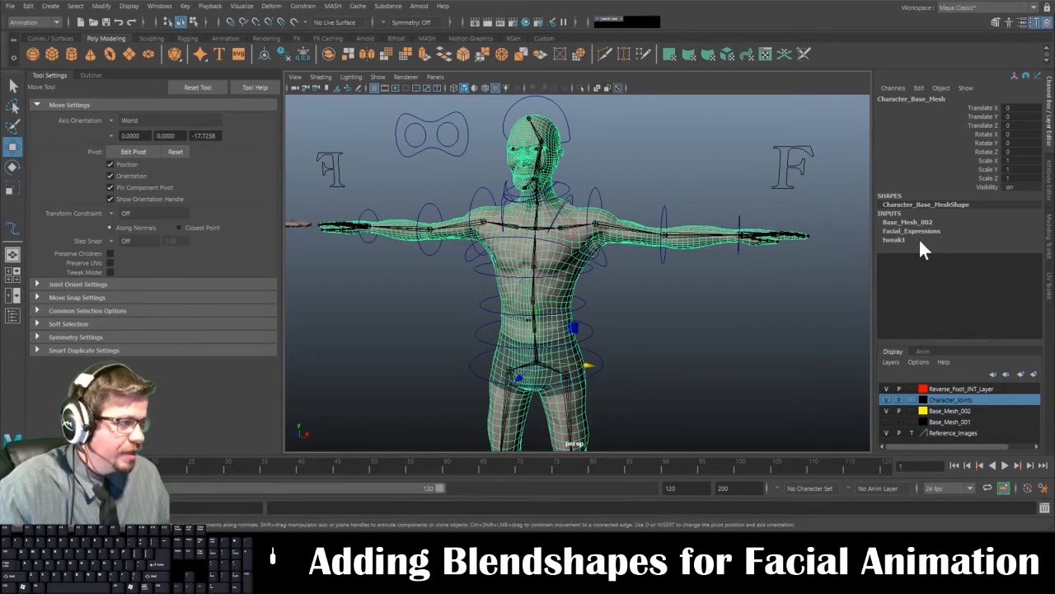
{"action": "right_click_drag", "start_coordinate": [800, 293], "coordinate": [754, 281], "text": "alt"}
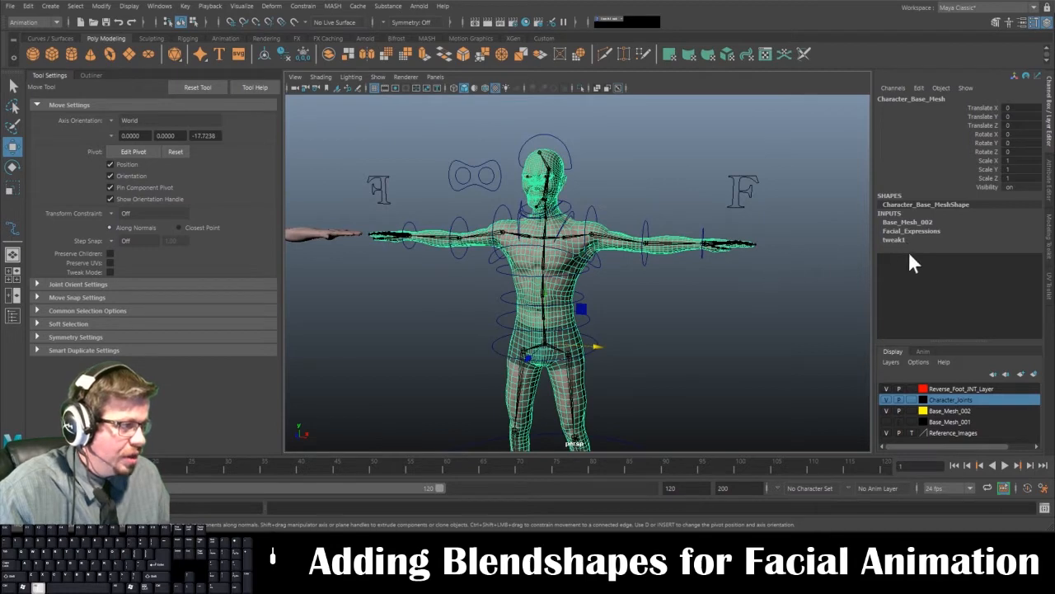
{"action": "left_click_drag", "start_coordinate": [710, 256], "coordinate": [607, 209], "text": "alt"}
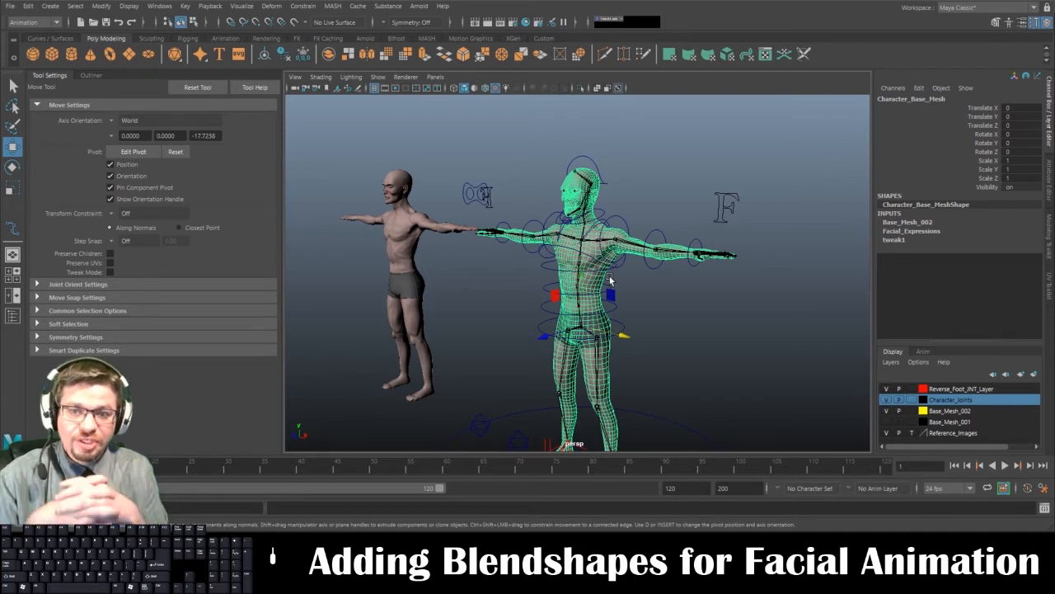
{"action": "left_click", "coordinate": [427, 228]}
{"action": "left_click_drag", "start_coordinate": [437, 268], "coordinate": [759, 135], "text": "alt"}
{"action": "double_click", "coordinate": [911, 99]}
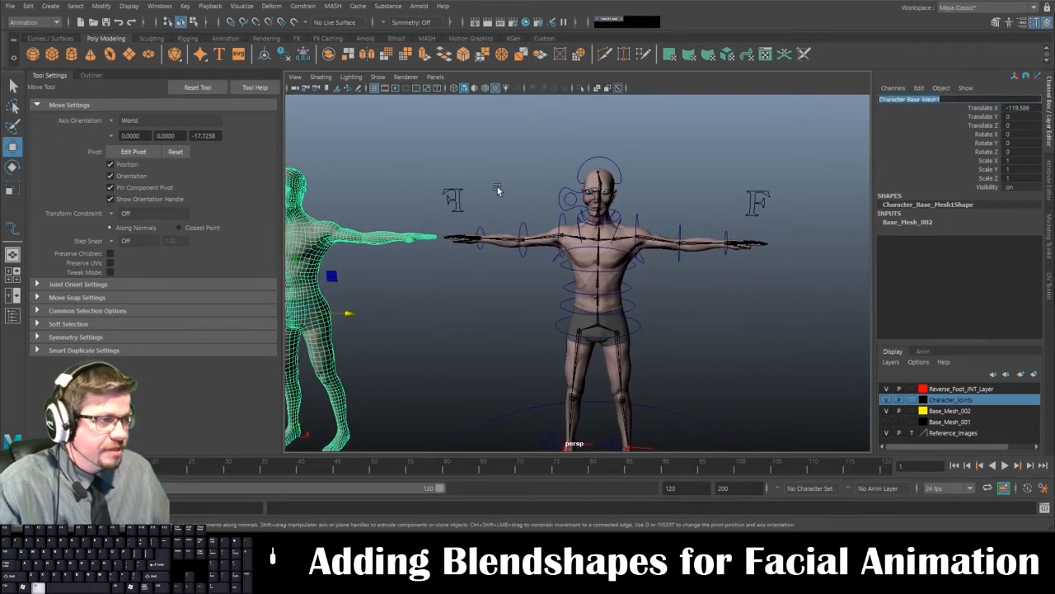
{"action": "key", "text": "f"}
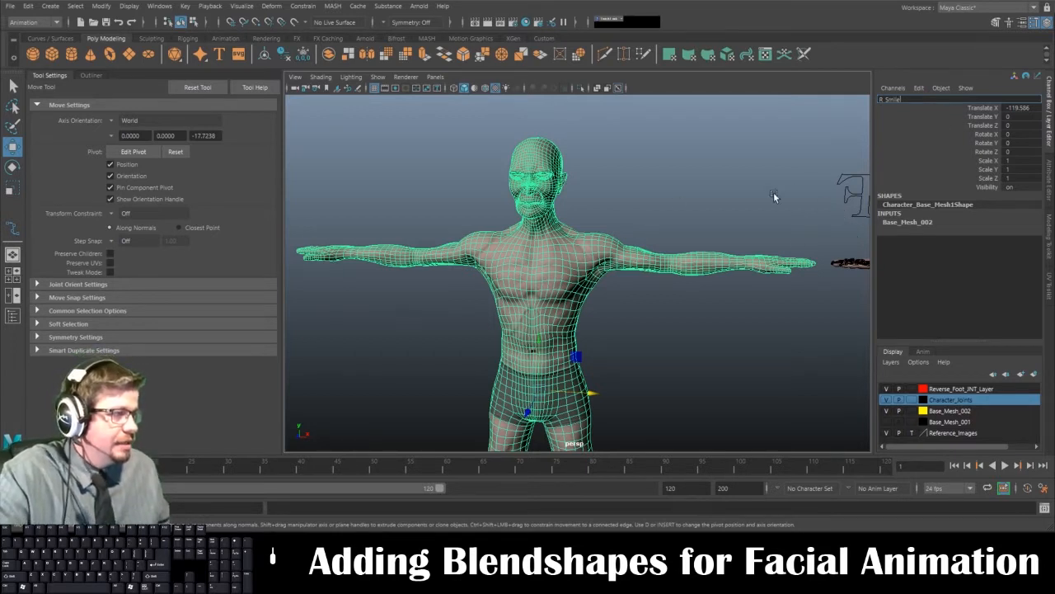
{"action": "key", "text": "Return"}
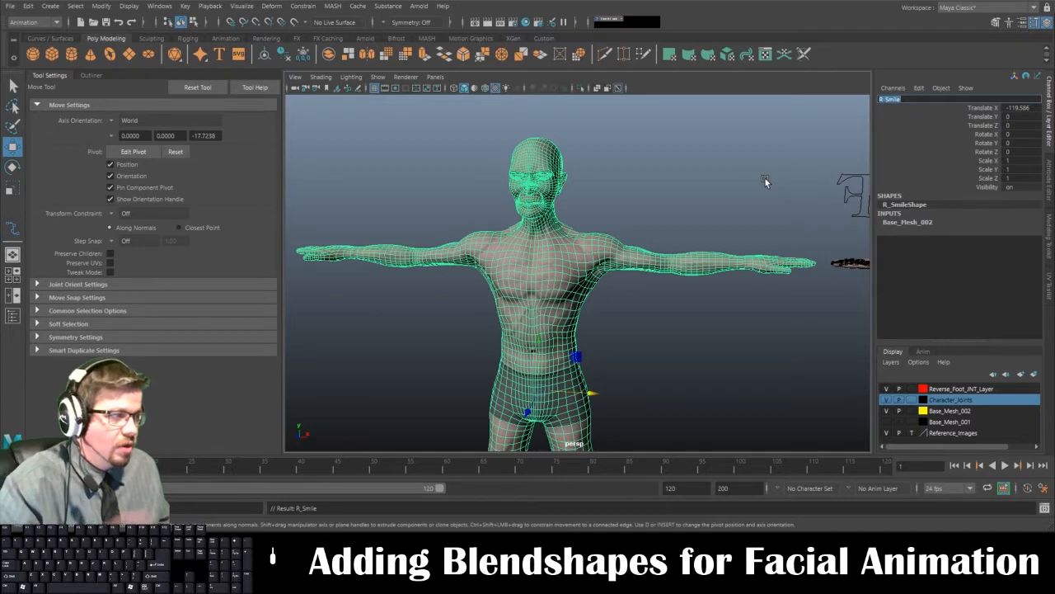
- Select the rigged character's head control, Head_CTRL, with both the character and its copy in view
{"action": "scroll", "coordinate": [783, 321], "scroll_direction": "down", "scroll_amount": 5}
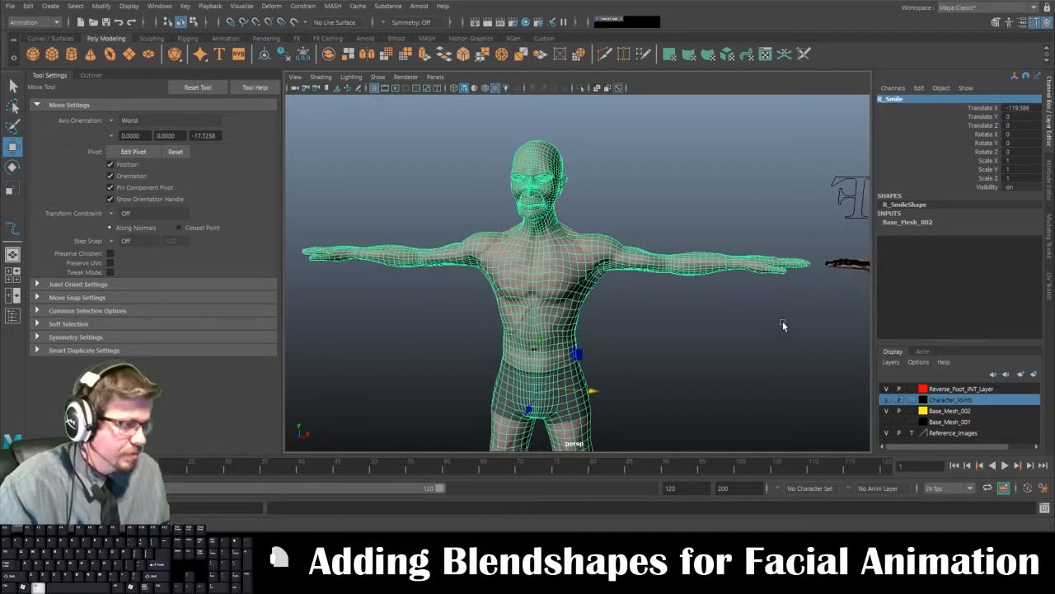
{"action": "scroll", "coordinate": [627, 289], "scroll_direction": "up", "scroll_amount": 8}
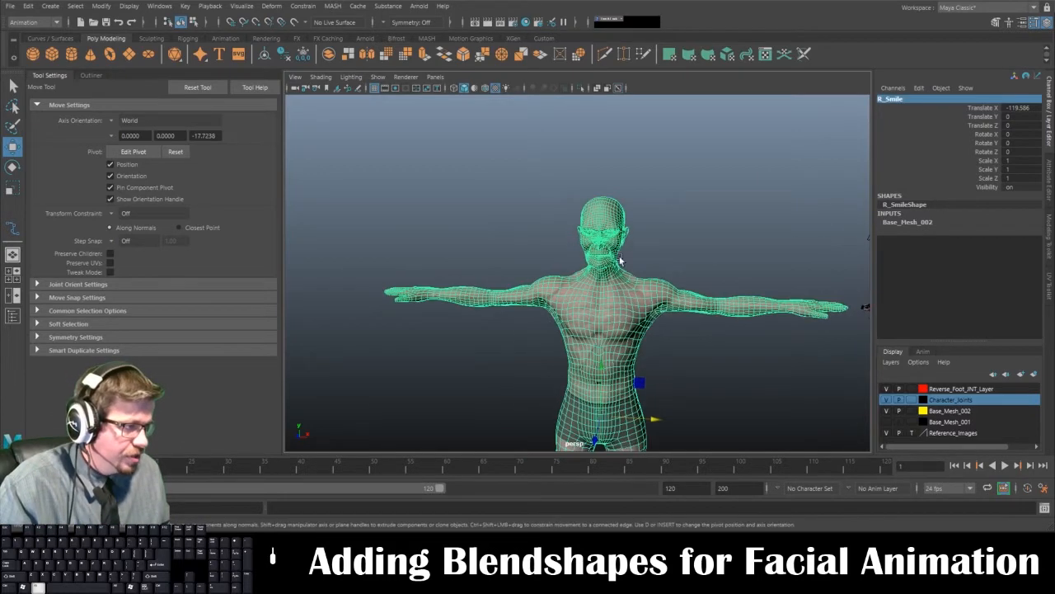
{"action": "left_click_drag", "start_coordinate": [688, 307], "coordinate": [676, 306], "text": "alt"}
{"action": "right_click_drag", "start_coordinate": [677, 305], "coordinate": [566, 270], "text": "alt"}
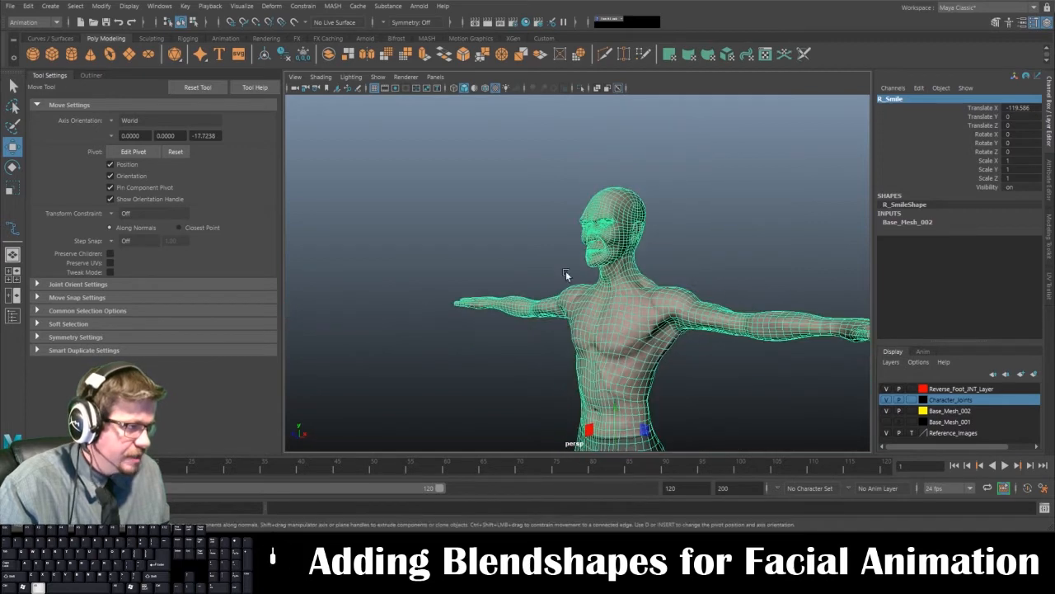
{"action": "left_click_drag", "start_coordinate": [565, 271], "coordinate": [705, 302], "text": "alt"}
{"action": "middle_click_drag", "start_coordinate": [704, 302], "coordinate": [599, 295], "text": "alt"}
{"action": "right_click_drag", "start_coordinate": [599, 295], "coordinate": [572, 248], "text": "alt"}
{"action": "middle_click_drag", "start_coordinate": [572, 248], "coordinate": [449, 256], "text": "alt"}
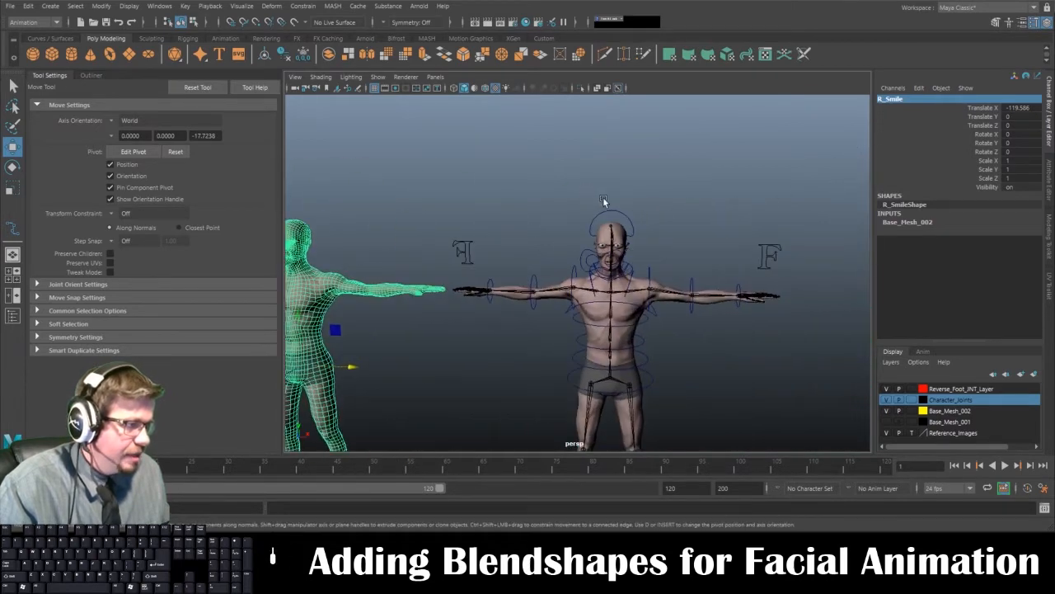
{"action": "left_click", "coordinate": [616, 211]}
{"action": "left_click_drag", "start_coordinate": [613, 209], "coordinate": [528, 195], "text": "alt"}
- Add a displayable float attribute named facialExpressions with a minimum of 0 to the head control
{"action": "left_click", "coordinate": [104, 7]}
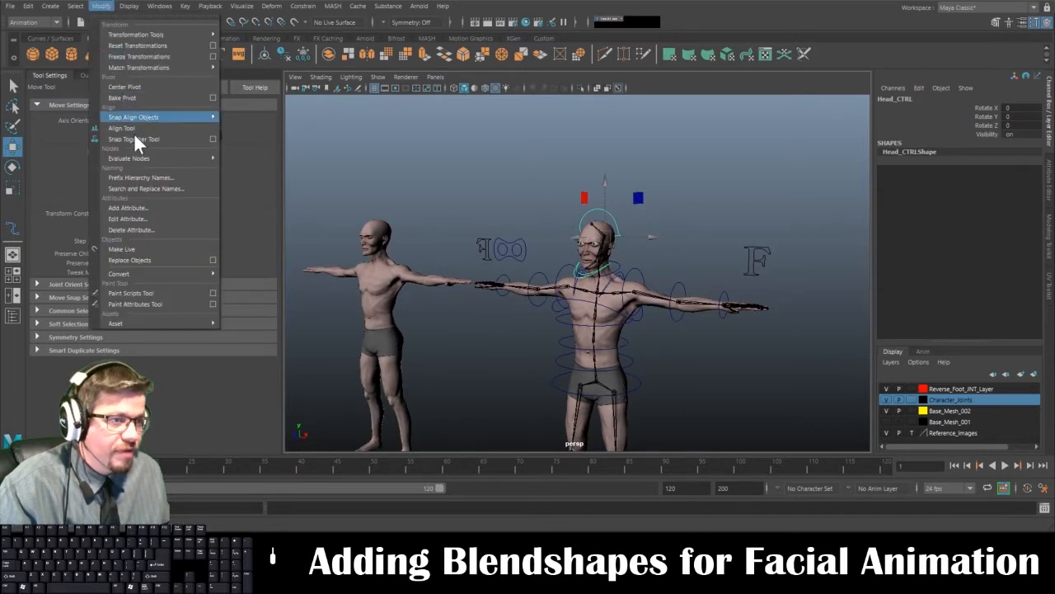
{"action": "left_click", "coordinate": [141, 206]}
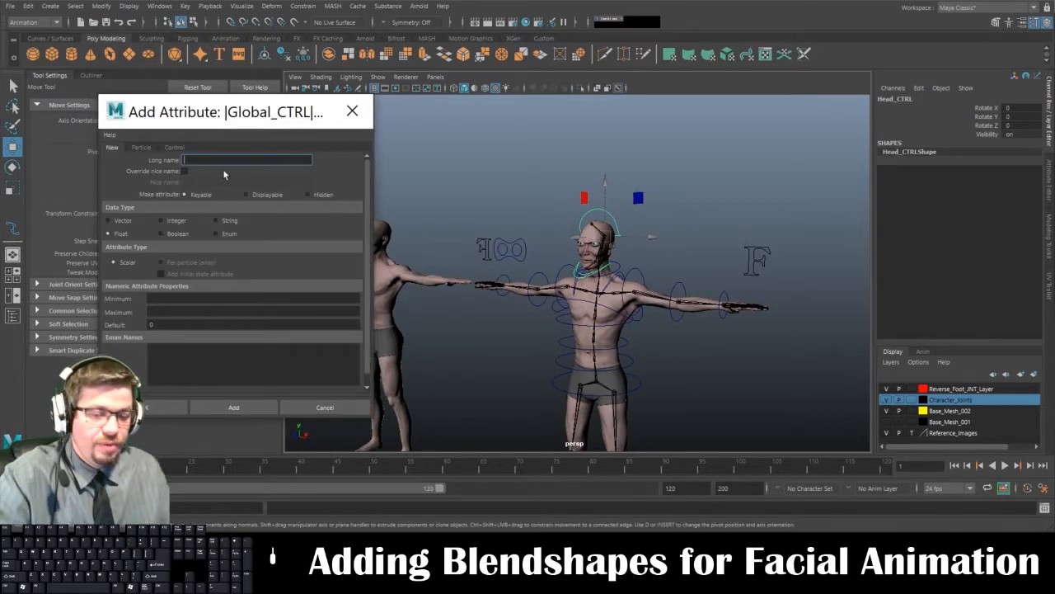
{"action": "type", "text": "rSmile"}
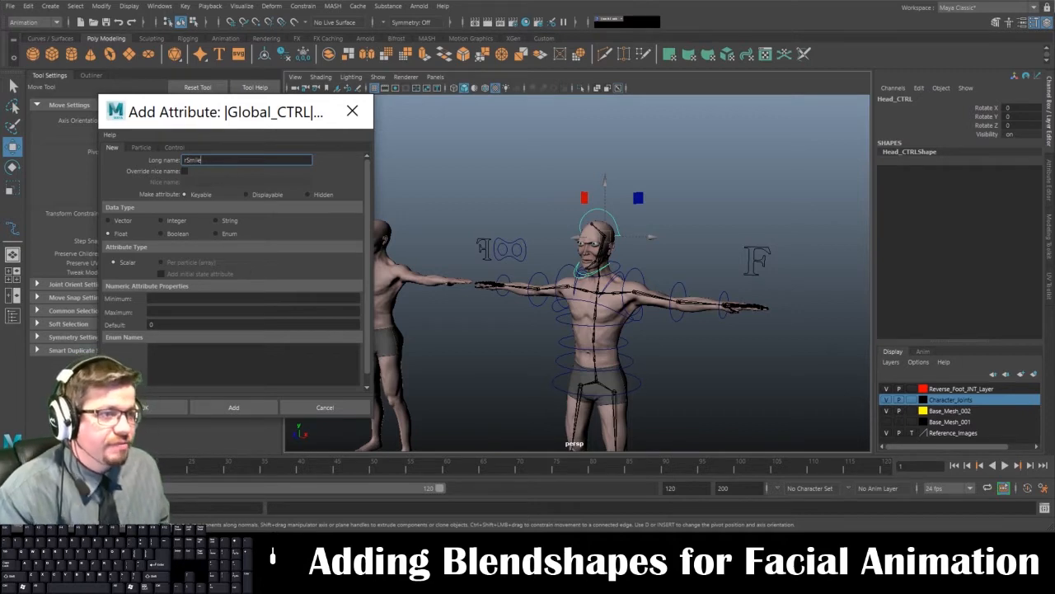
{"action": "key", "text": "ctrl+a"}
{"action": "type", "text": "fa"}
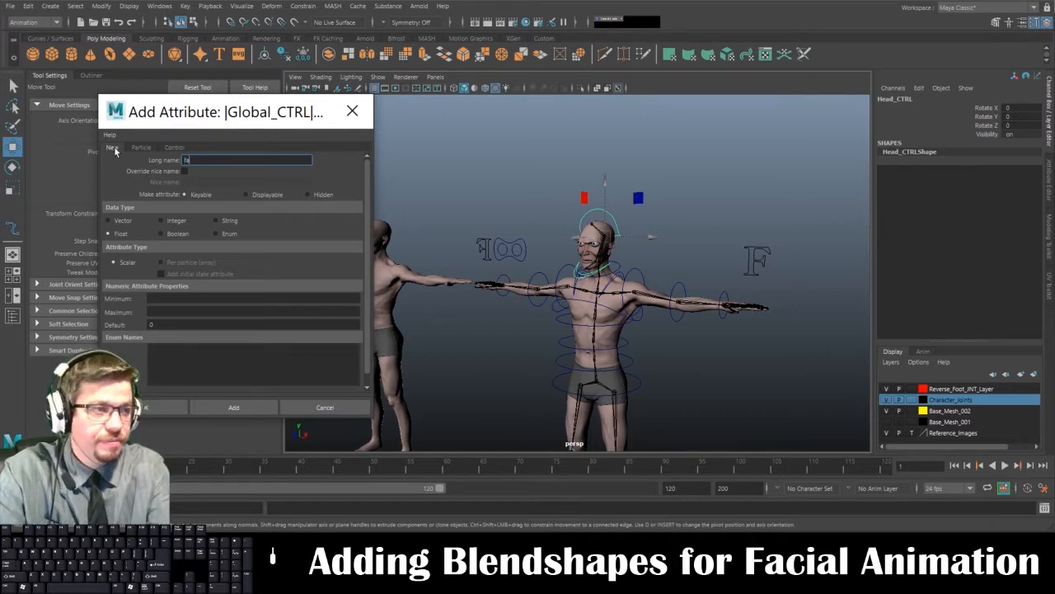
{"action": "type", "text": "cfc"}
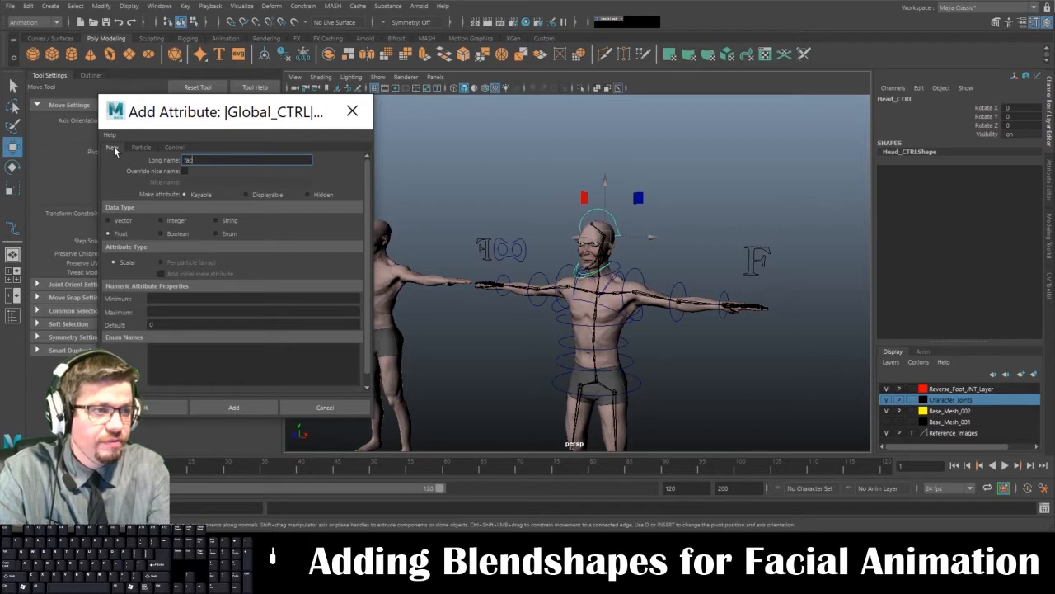
{"action": "type", "text": "ialExpressions"}
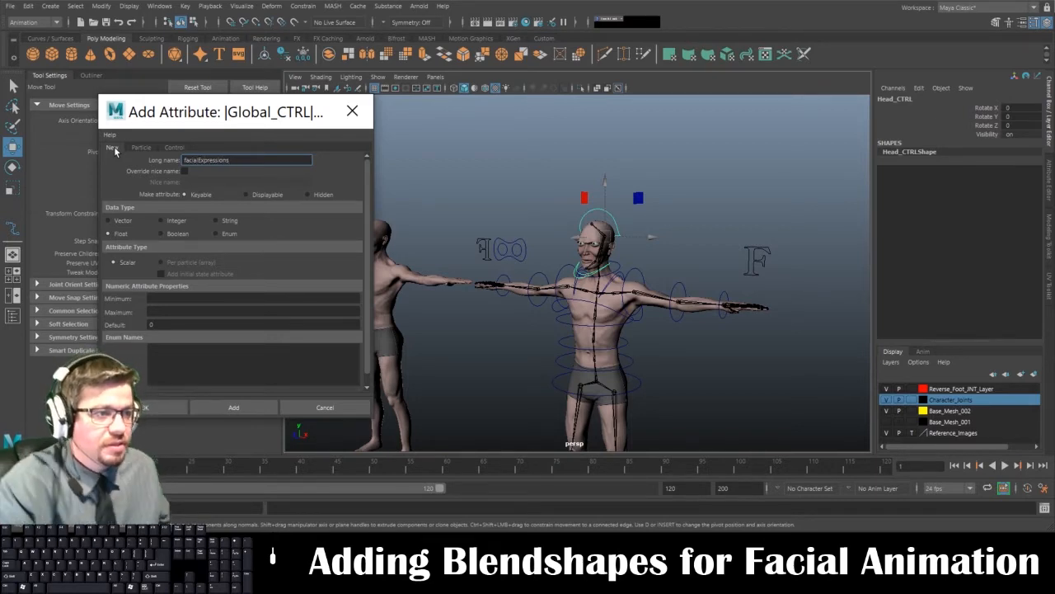
{"action": "left_click", "coordinate": [275, 195]}
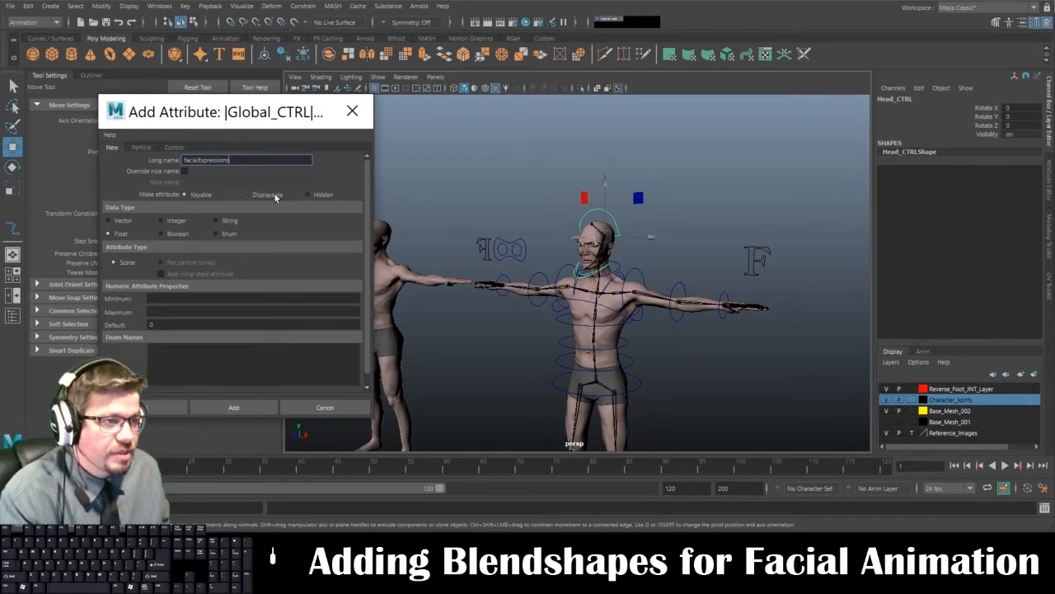
{"action": "left_click", "coordinate": [206, 297]}
{"action": "type", "text": "0"}
{"action": "key", "text": "Tab"}
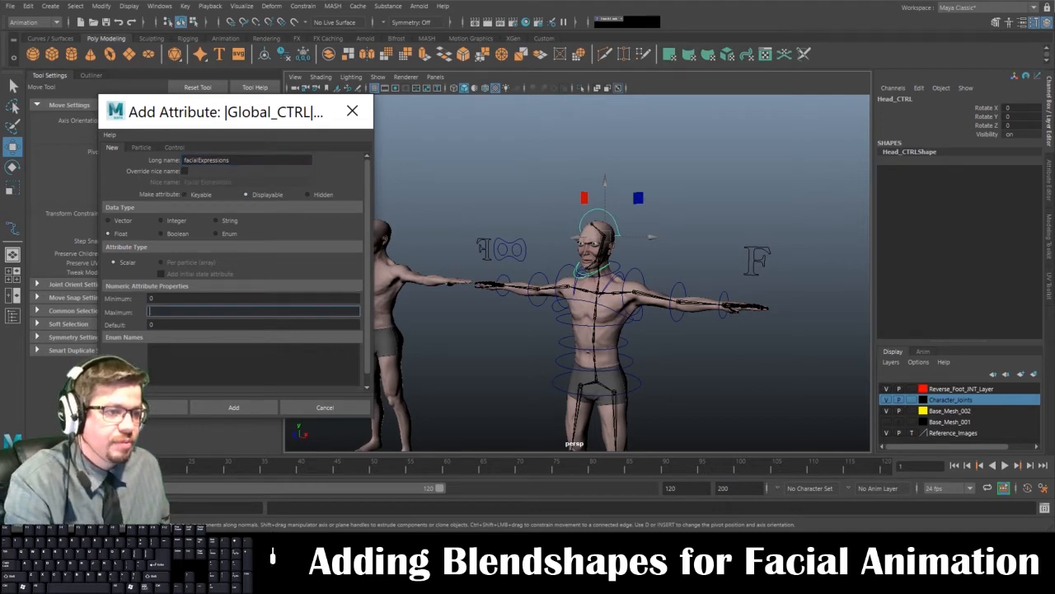
{"action": "left_click", "coordinate": [223, 407]}
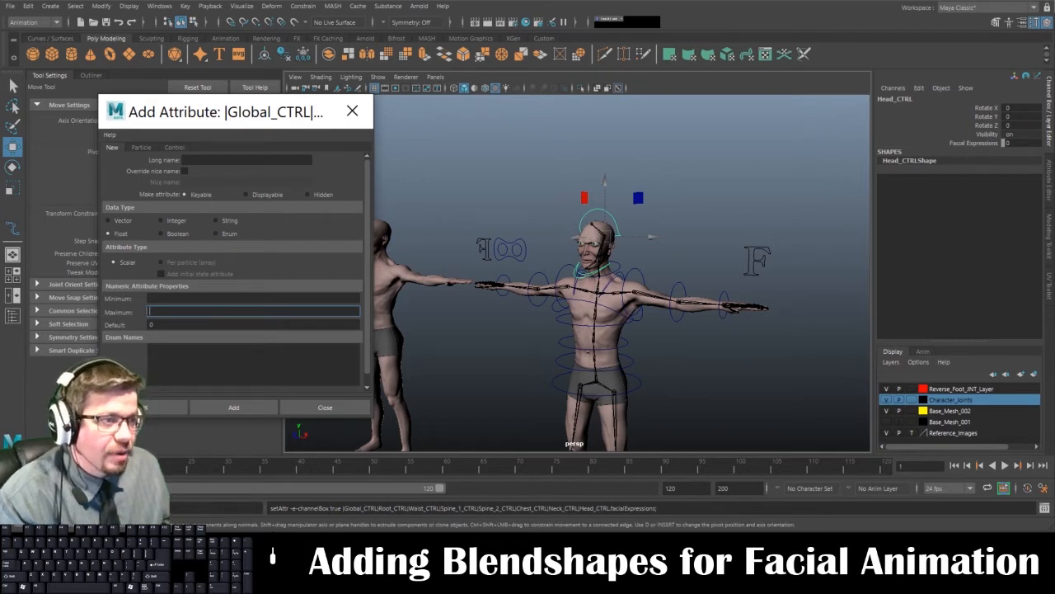
- Add a keyable float attribute named rSmile to the head control and close the attribute dialog
{"action": "left_click", "coordinate": [247, 159]}
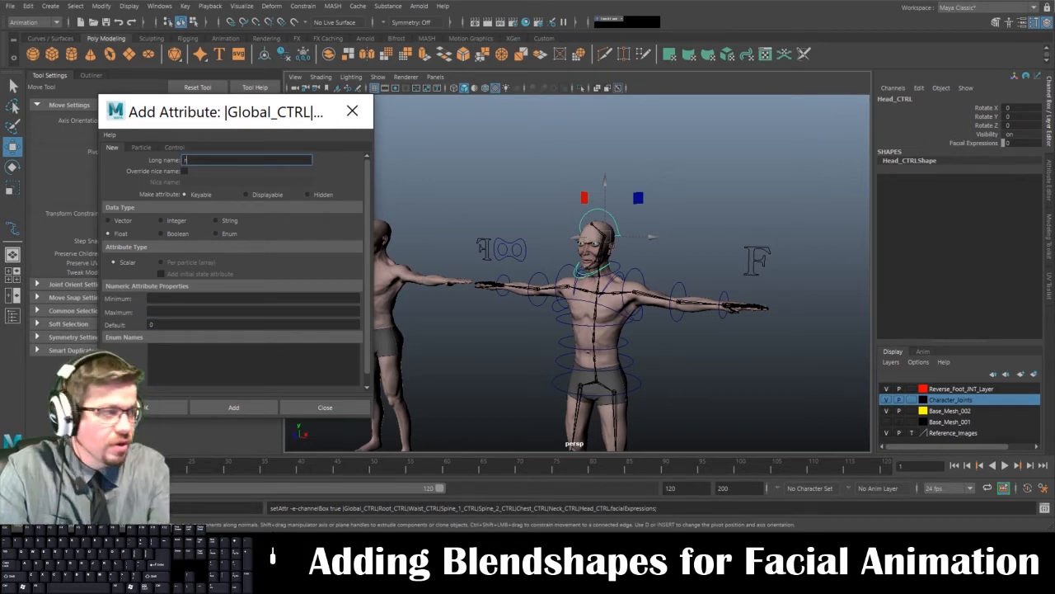
{"action": "type", "text": "rSmile"}
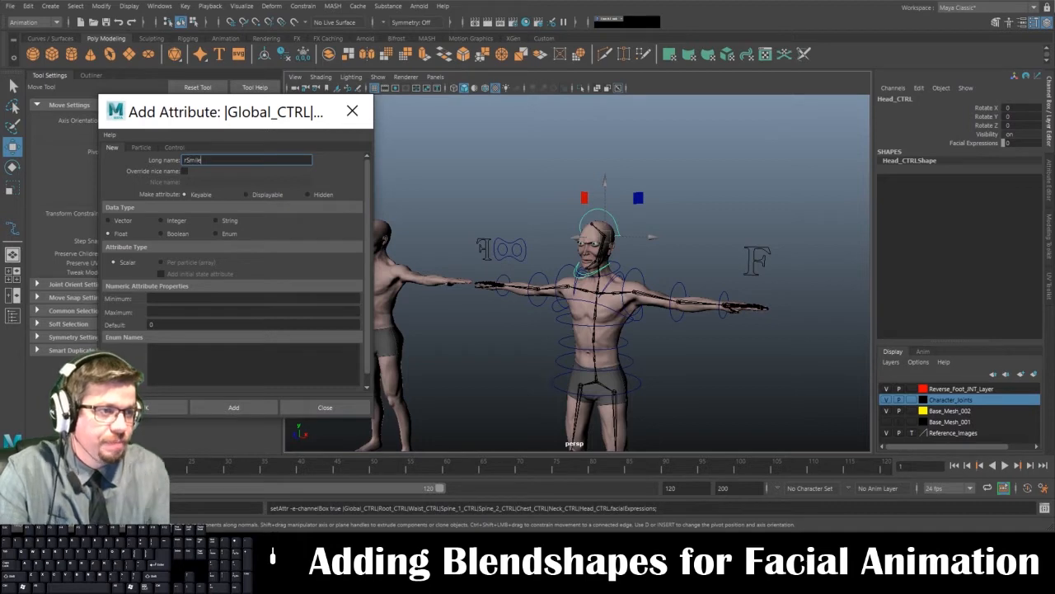
{"action": "left_click", "coordinate": [240, 408]}
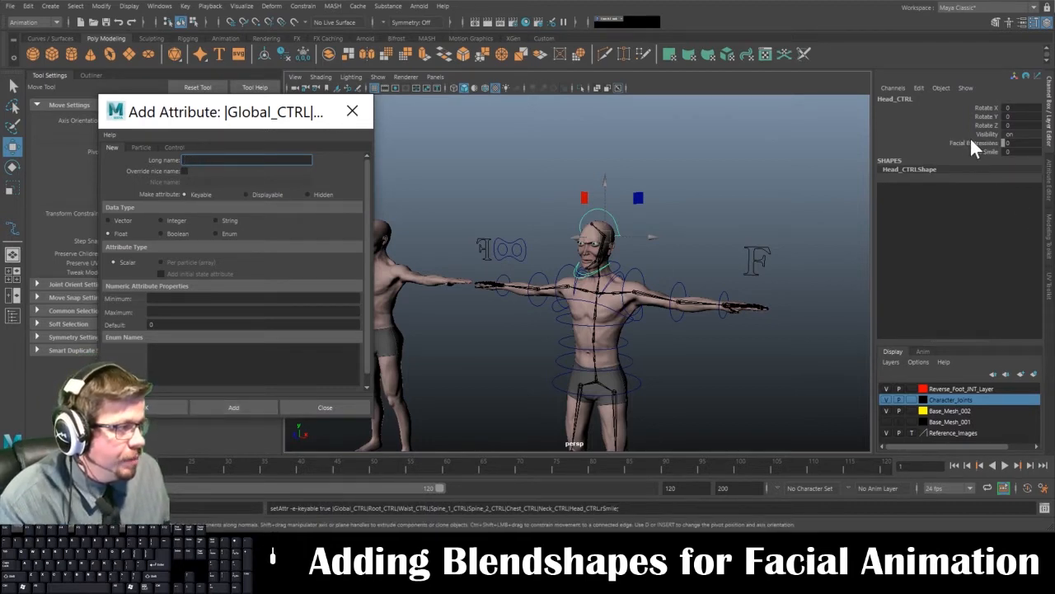
{"action": "left_click", "coordinate": [326, 407]}
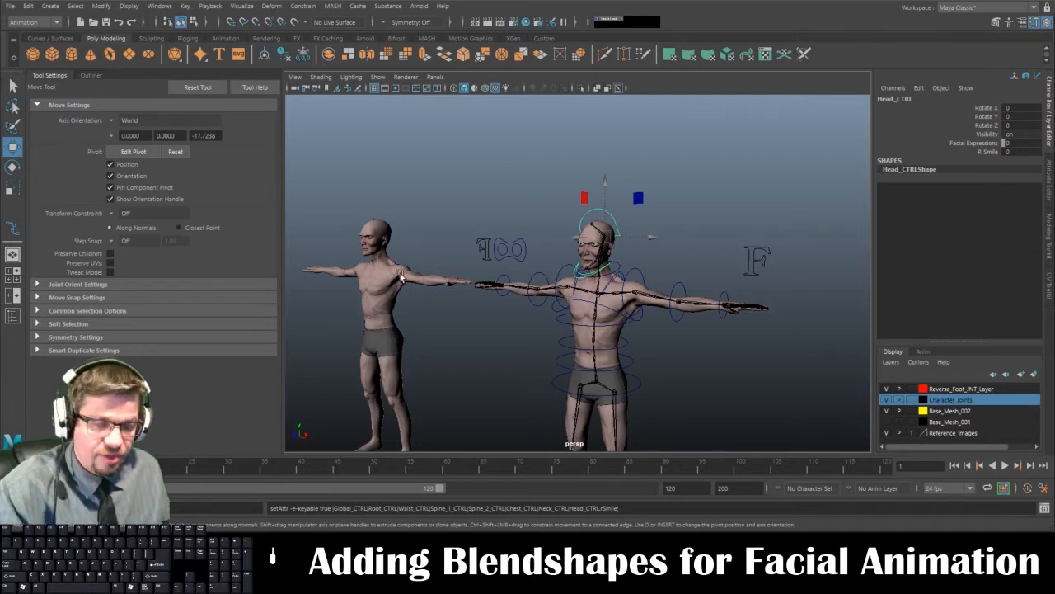
- Select the R_Smile mesh beside the rigged character, with its face in close view
{"action": "middle_click_drag", "start_coordinate": [392, 277], "coordinate": [505, 233], "text": "alt"}
{"action": "left_click", "coordinate": [441, 282]}
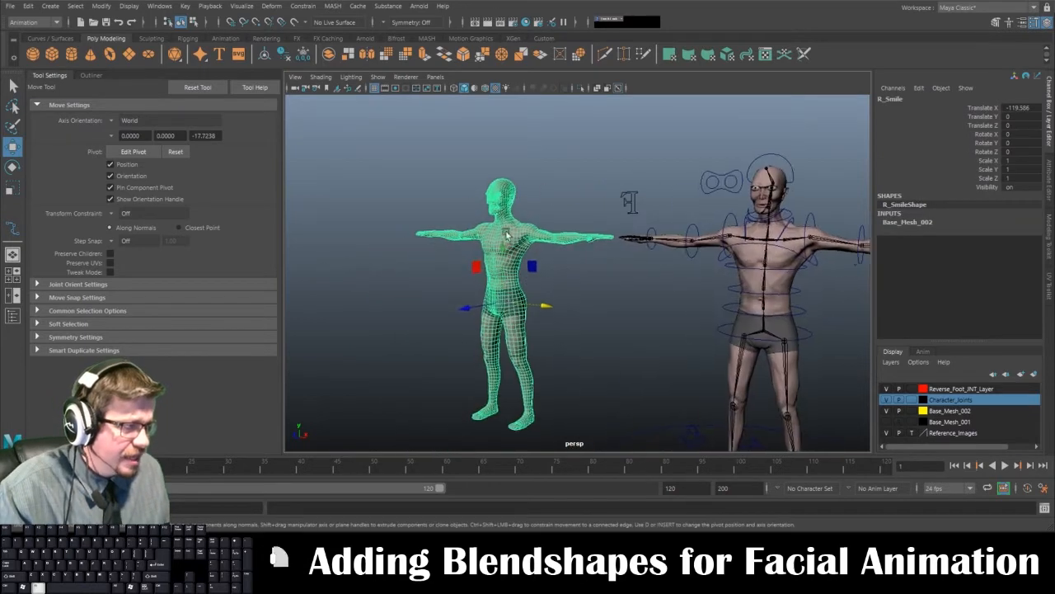
{"action": "right_click_drag", "start_coordinate": [505, 233], "coordinate": [475, 256], "text": "alt"}
{"action": "middle_click_drag", "start_coordinate": [474, 251], "coordinate": [545, 255], "text": "alt"}
{"action": "right_click_drag", "start_coordinate": [394, 232], "coordinate": [443, 282], "text": "alt"}
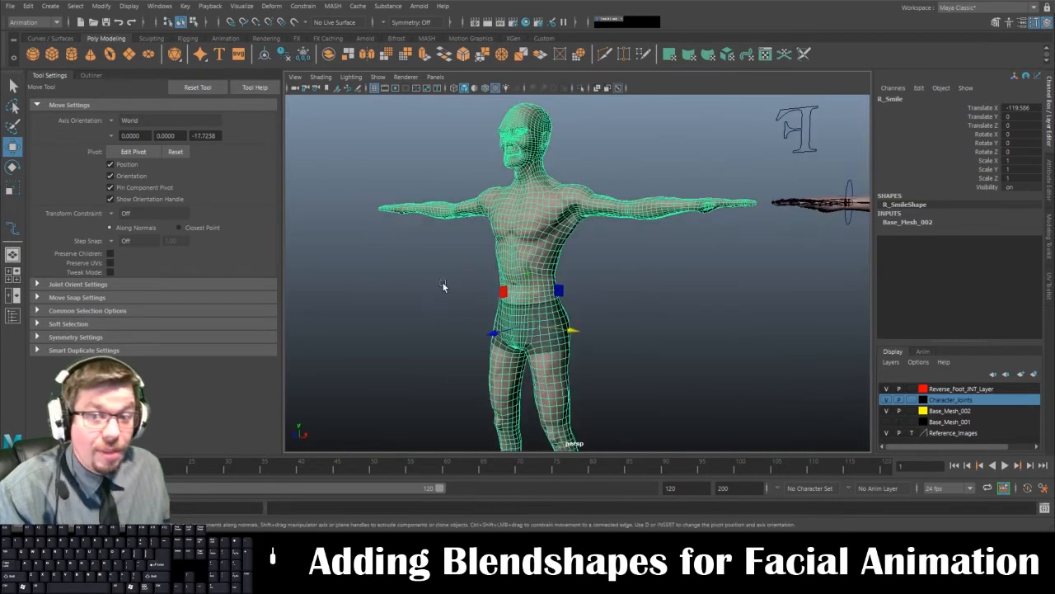
{"action": "left_click_drag", "start_coordinate": [586, 256], "coordinate": [597, 257], "text": "alt"}
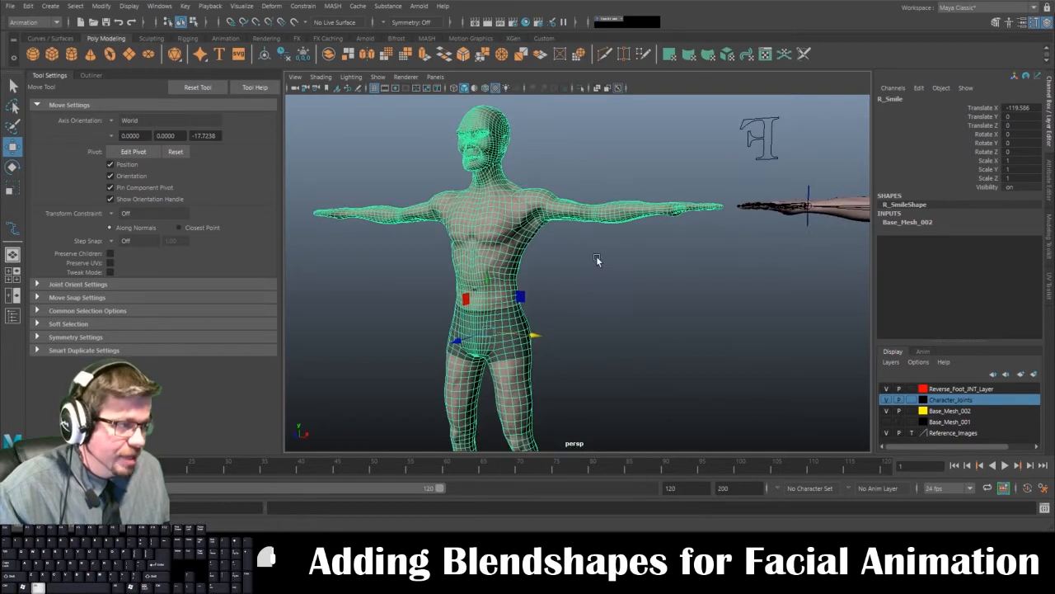
{"action": "left_click_drag", "start_coordinate": [527, 183], "coordinate": [532, 185], "text": "alt"}
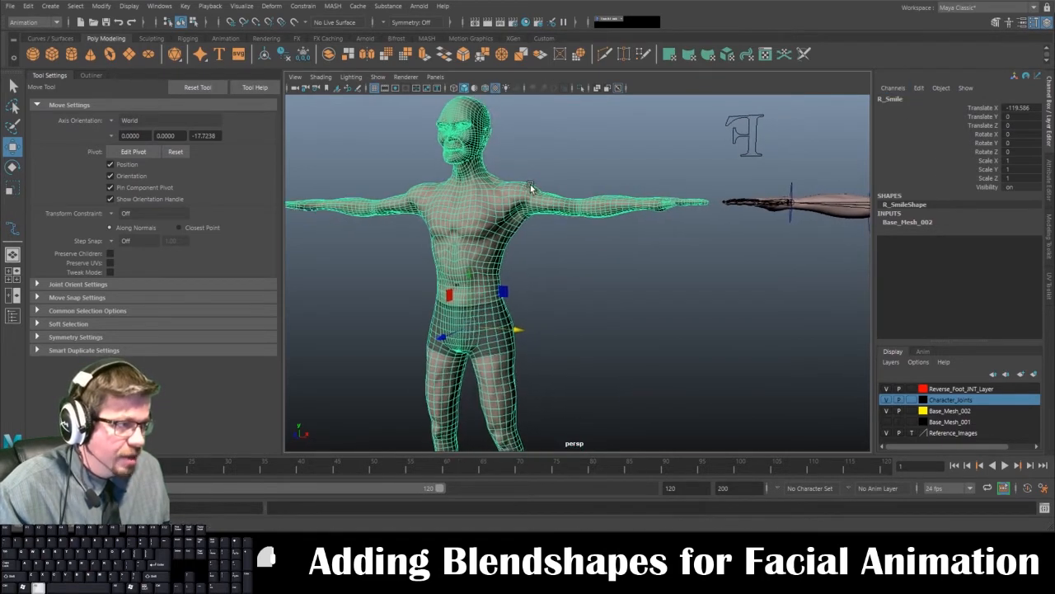
{"action": "middle_click_drag", "start_coordinate": [490, 200], "coordinate": [566, 283], "text": "alt"}
{"action": "right_click_drag", "start_coordinate": [441, 162], "coordinate": [486, 207], "text": "alt"}
{"action": "middle_click_drag", "start_coordinate": [485, 207], "coordinate": [539, 245], "text": "alt"}
{"action": "right_click_drag", "start_coordinate": [557, 364], "coordinate": [584, 390], "text": "alt"}
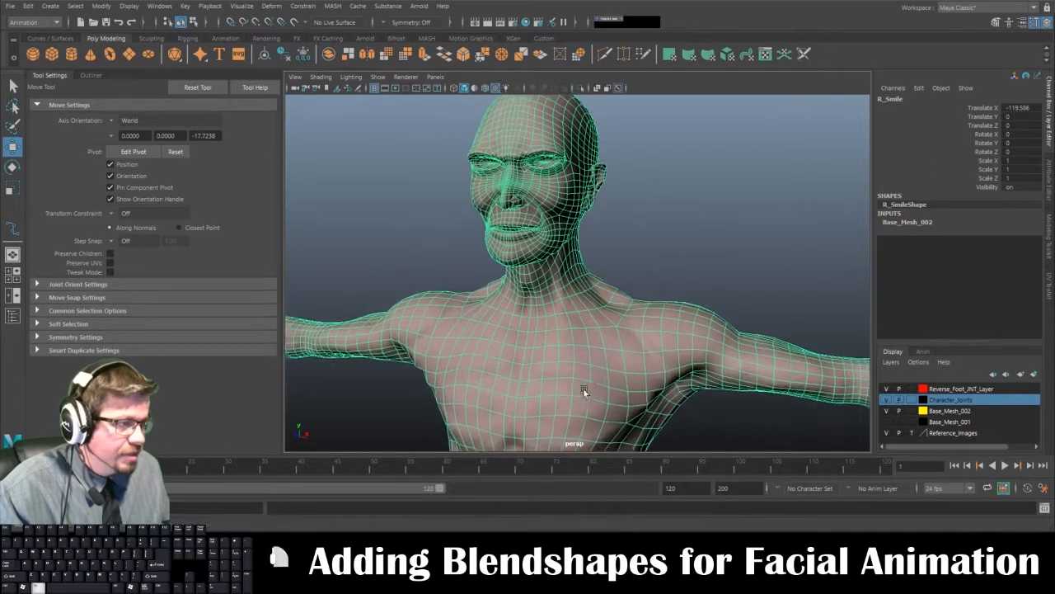
- Switch the R_Smile mesh to vertex editing and select the vertex at the right corner of the mouth
{"action": "right_click_drag", "start_coordinate": [498, 227], "coordinate": [566, 295]}
{"action": "left_click", "coordinate": [487, 226]}
{"action": "key", "text": "f"}
{"action": "left_click_drag", "start_coordinate": [565, 295], "coordinate": [662, 322], "text": "alt"}
{"action": "right_click_drag", "start_coordinate": [662, 322], "coordinate": [600, 291], "text": "alt"}
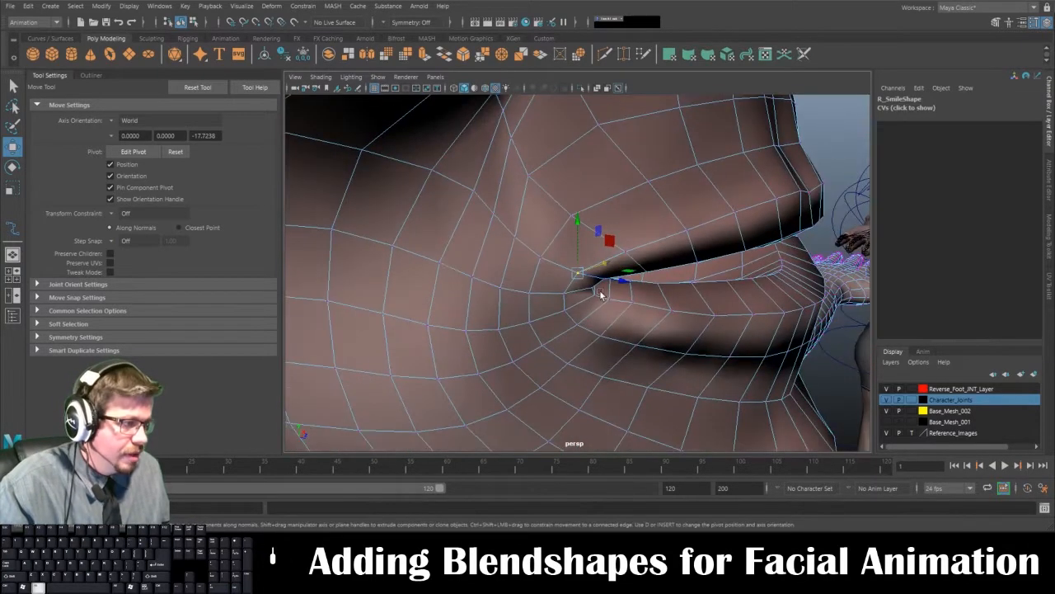
{"action": "left_click_drag", "start_coordinate": [599, 293], "coordinate": [498, 290], "text": "alt"}
- Turn on soft selection and adjust its falloff radius to cover the lips and cheek around the right mouth corner
{"action": "key", "text": "b"}
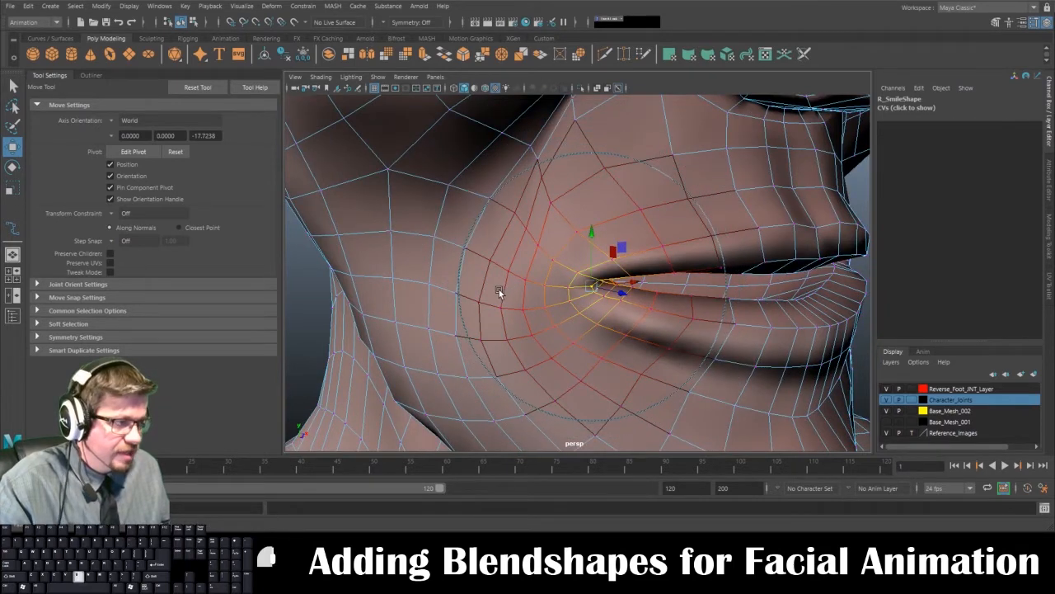
{"action": "key", "text": "b"}
{"action": "key", "text": "b"}
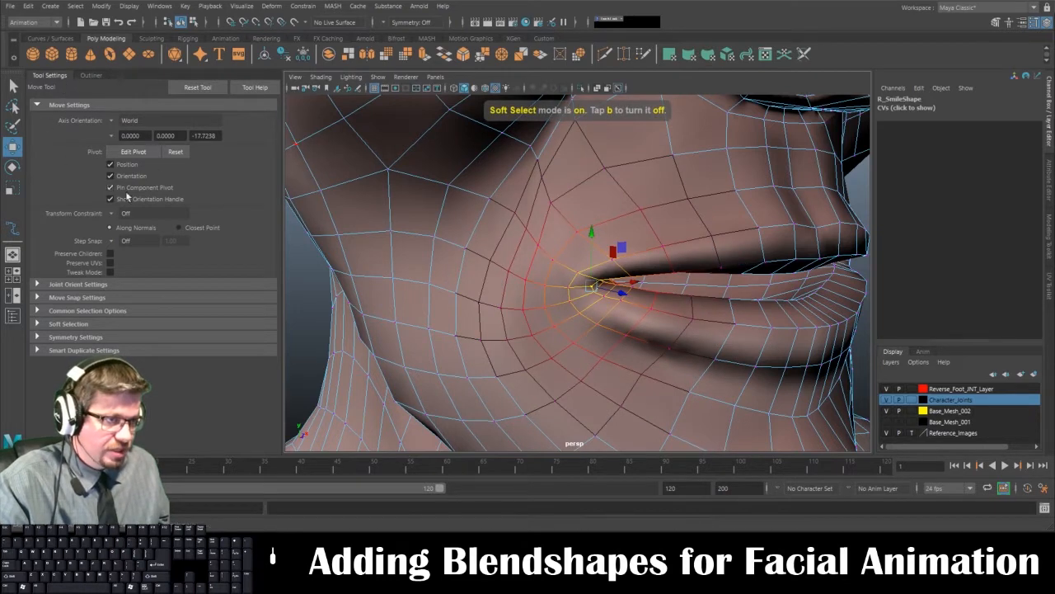
{"action": "left_click", "coordinate": [83, 323]}
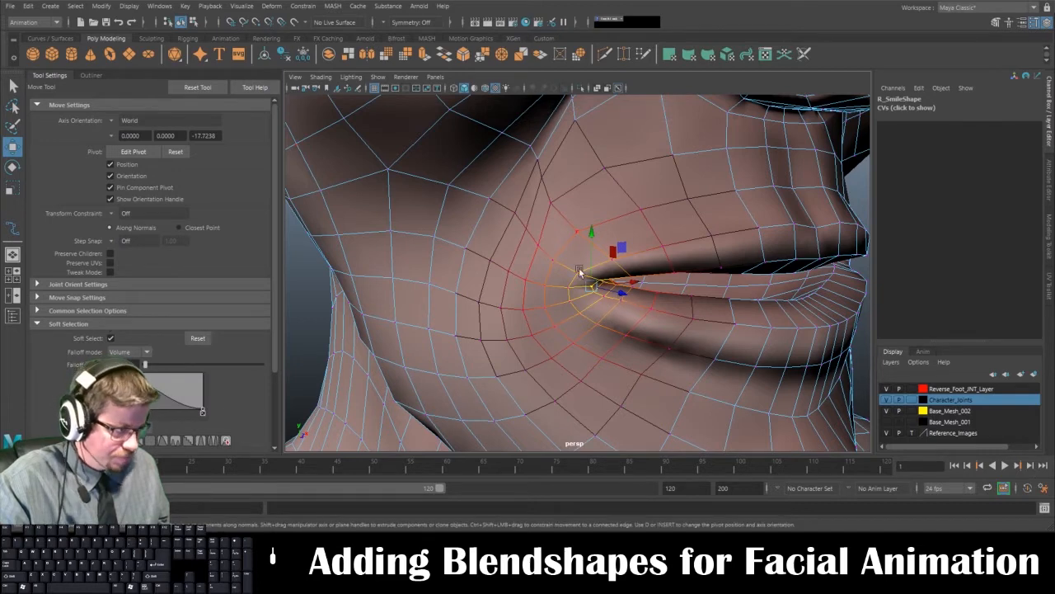
{"action": "key", "text": "b"}
{"action": "left_click_drag", "start_coordinate": [580, 321], "coordinate": [581, 321]}
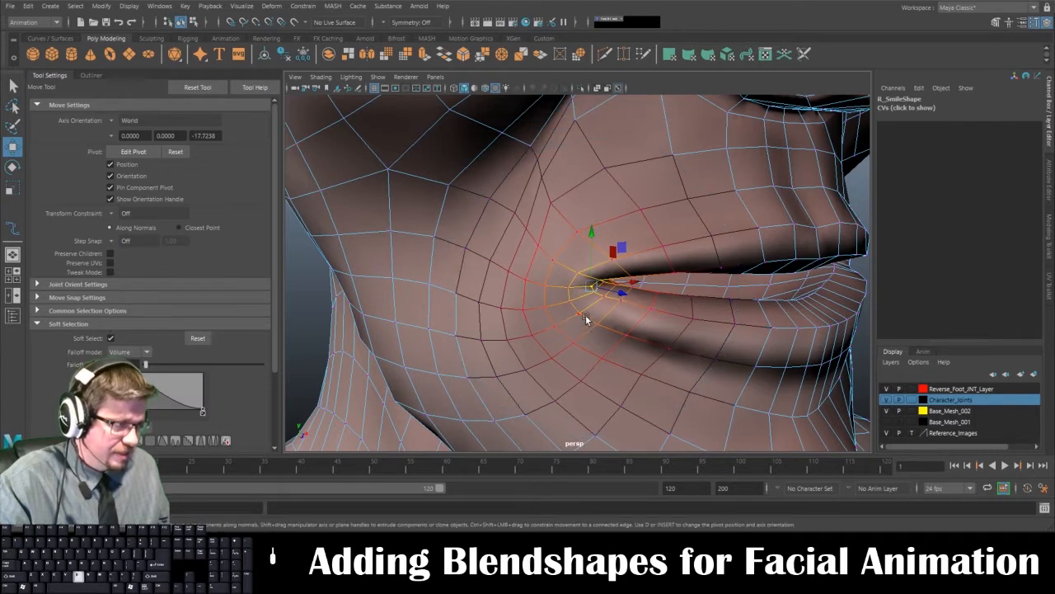
- Raise the soft-selected right mouth corner and rotate it into a smile curve, then return the mesh to object mode
{"action": "left_click_drag", "start_coordinate": [590, 235], "coordinate": [548, 217]}
{"action": "key", "text": "e"}
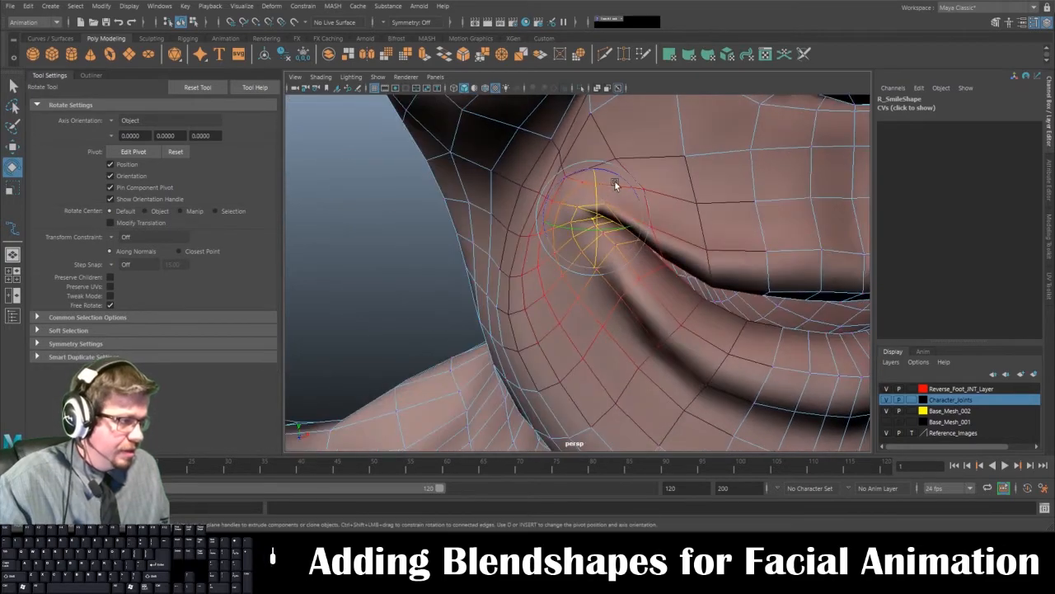
{"action": "mouse_move", "coordinate": [615, 181]}
{"action": "left_mouse_down"}
{"action": "mouse_move", "coordinate": [624, 231]}
{"action": "mouse_move", "coordinate": [593, 171]}
{"action": "mouse_move", "coordinate": [635, 168]}
{"action": "mouse_move", "coordinate": [625, 177]}
{"action": "left_mouse_up"}
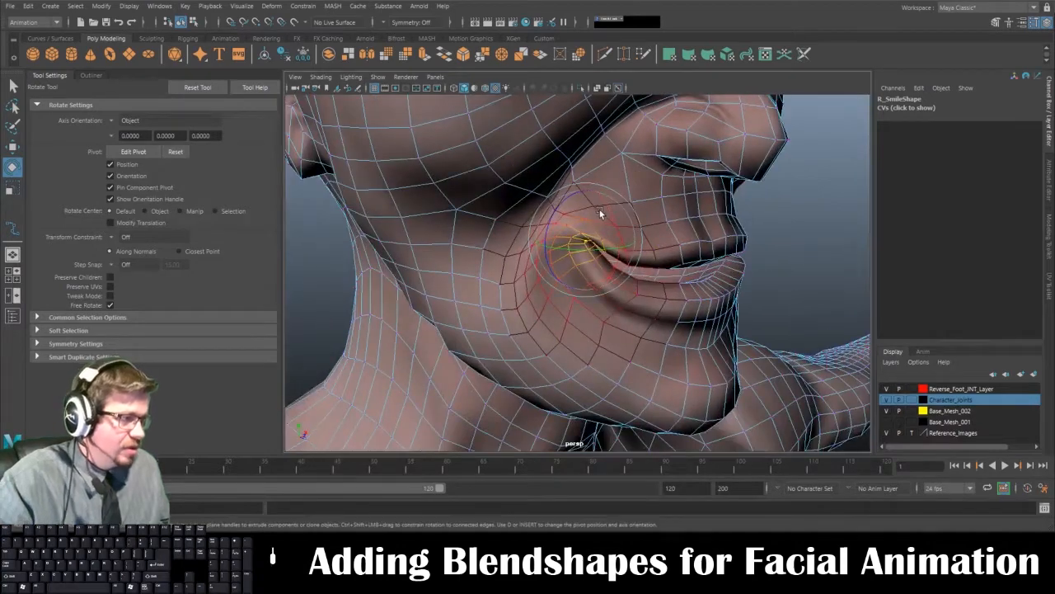
{"action": "key", "text": "w"}
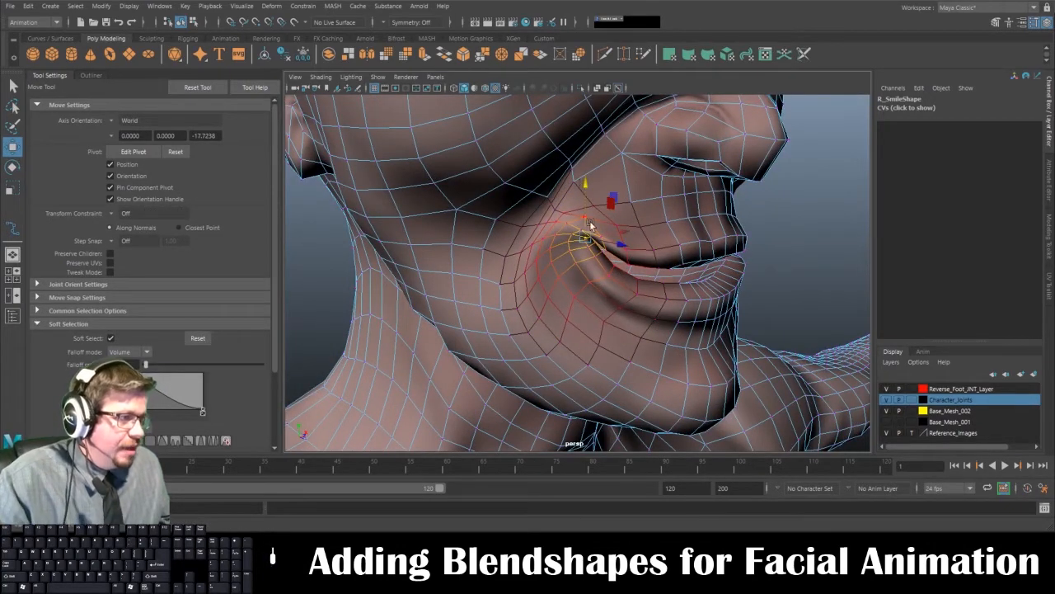
{"action": "left_click_drag", "start_coordinate": [583, 186], "coordinate": [598, 225], "text": "alt"}
{"action": "right_click_drag", "start_coordinate": [622, 190], "coordinate": [677, 172]}
{"action": "left_click_drag", "start_coordinate": [629, 233], "coordinate": [666, 224], "text": "alt"}
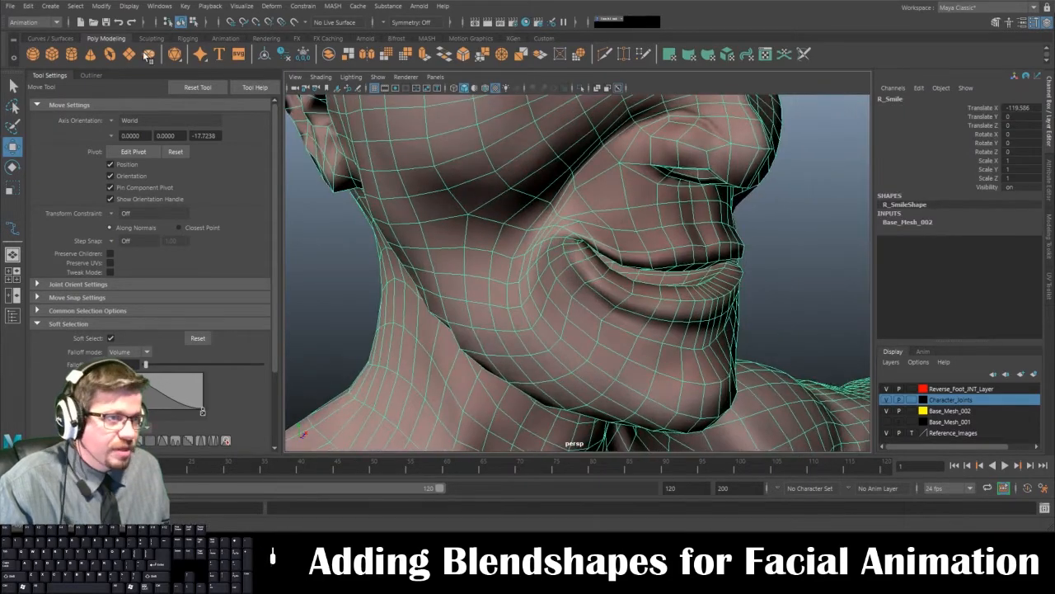
- Try to smooth the creased cheek around the raised mouth corner using the Sculpt tool with a brush size of 0.404
{"action": "scroll", "coordinate": [66, 65], "scroll_direction": "down", "scroll_amount": 1}
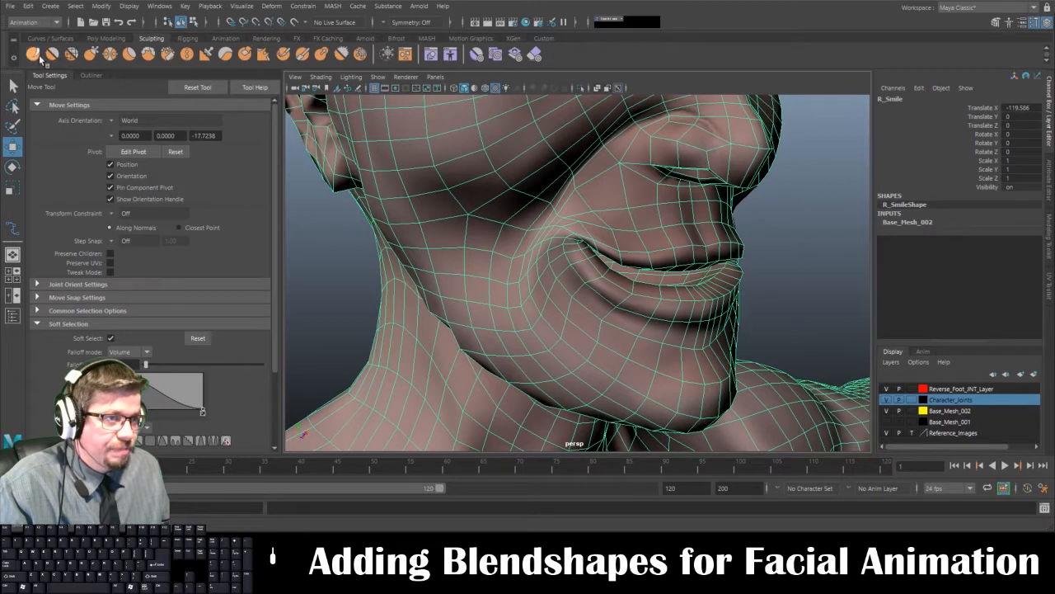
{"action": "left_click", "coordinate": [33, 54]}
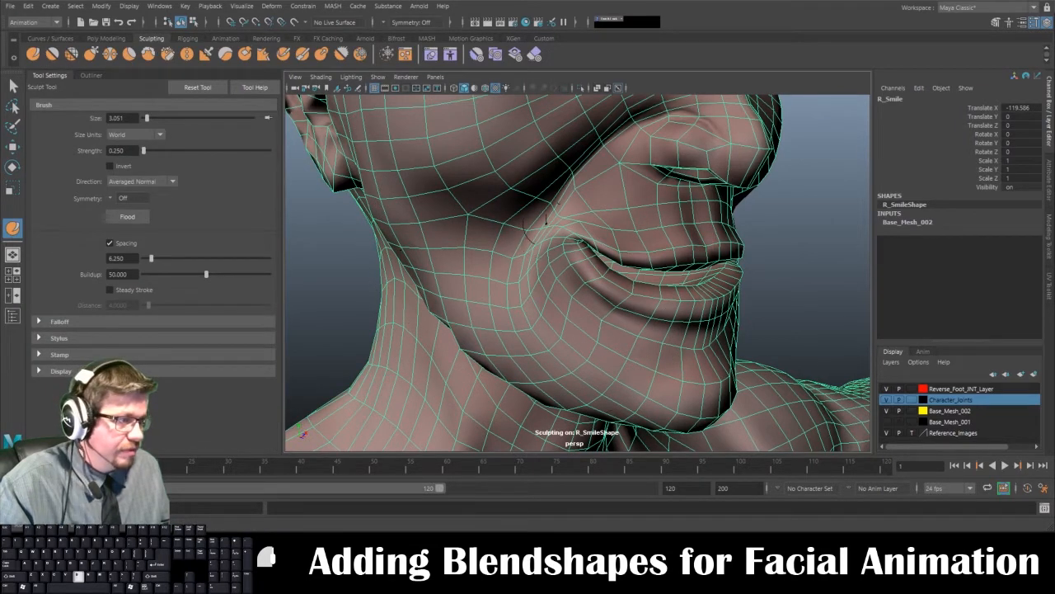
{"action": "left_click_drag", "start_coordinate": [545, 221], "coordinate": [523, 221]}
{"action": "left_click_drag", "start_coordinate": [540, 263], "coordinate": [581, 282], "text": "alt"}
{"action": "right_click_drag", "start_coordinate": [581, 282], "coordinate": [591, 292], "text": "alt"}
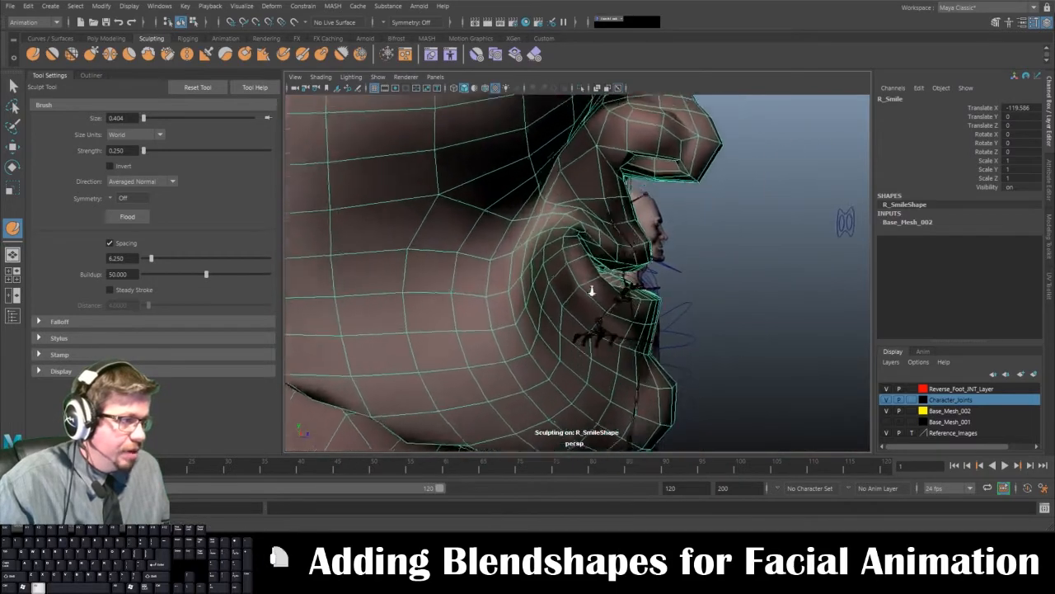
{"action": "left_click_drag", "start_coordinate": [591, 292], "coordinate": [550, 247], "text": "alt"}
{"action": "right_click_drag", "start_coordinate": [549, 248], "coordinate": [562, 241], "text": "alt"}
{"action": "mouse_move", "coordinate": [562, 240]}
{"action": "left_mouse_down", "text": "alt"}
{"action": "mouse_move", "coordinate": [548, 216]}
{"action": "mouse_move", "coordinate": [567, 227]}
{"action": "left_mouse_up", "text": "alt"}
{"action": "mouse_move", "coordinate": [578, 228]}
{"action": "left_mouse_down", "text": "shift"}
{"action": "mouse_move", "coordinate": [557, 244]}
{"action": "mouse_move", "coordinate": [453, 206]}
{"action": "mouse_move", "coordinate": [537, 205]}
{"action": "mouse_move", "coordinate": [531, 228]}
{"action": "left_mouse_up", "text": "shift"}
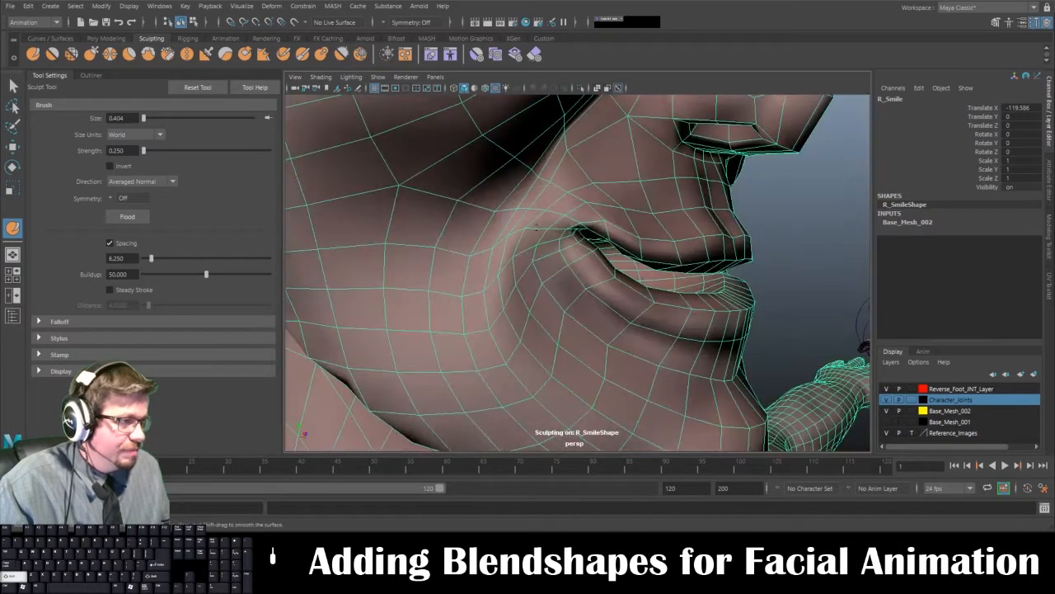
{"action": "mouse_move", "coordinate": [507, 284]}
{"action": "left_mouse_down", "text": "alt"}
{"action": "mouse_move", "coordinate": [428, 275]}
{"action": "mouse_move", "coordinate": [547, 264]}
{"action": "mouse_move", "coordinate": [466, 240]}
{"action": "left_mouse_up", "text": "alt"}
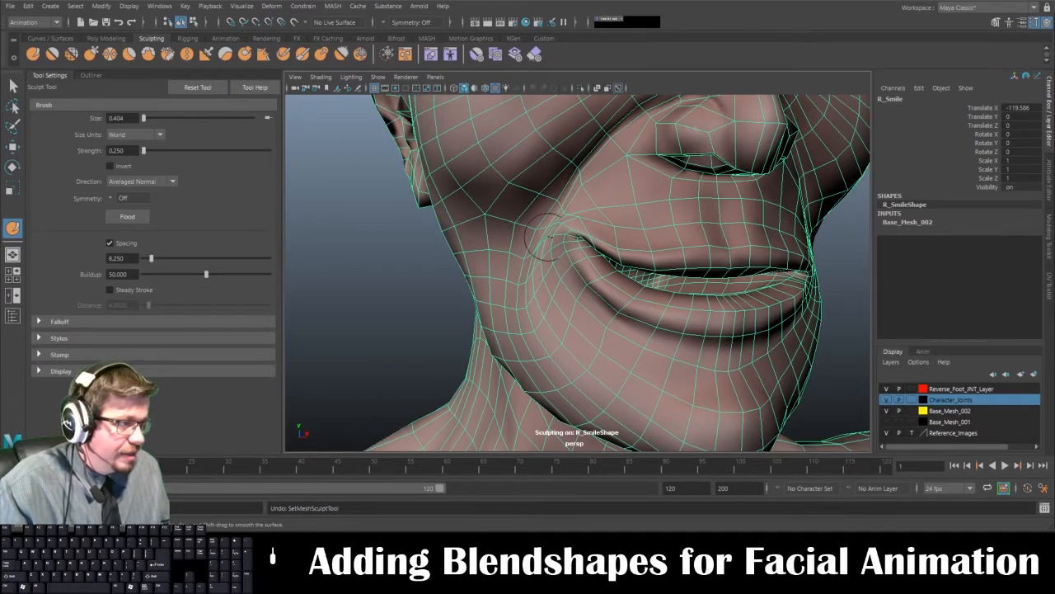
{"action": "left_click_drag", "start_coordinate": [548, 237], "coordinate": [579, 434], "text": "alt"}
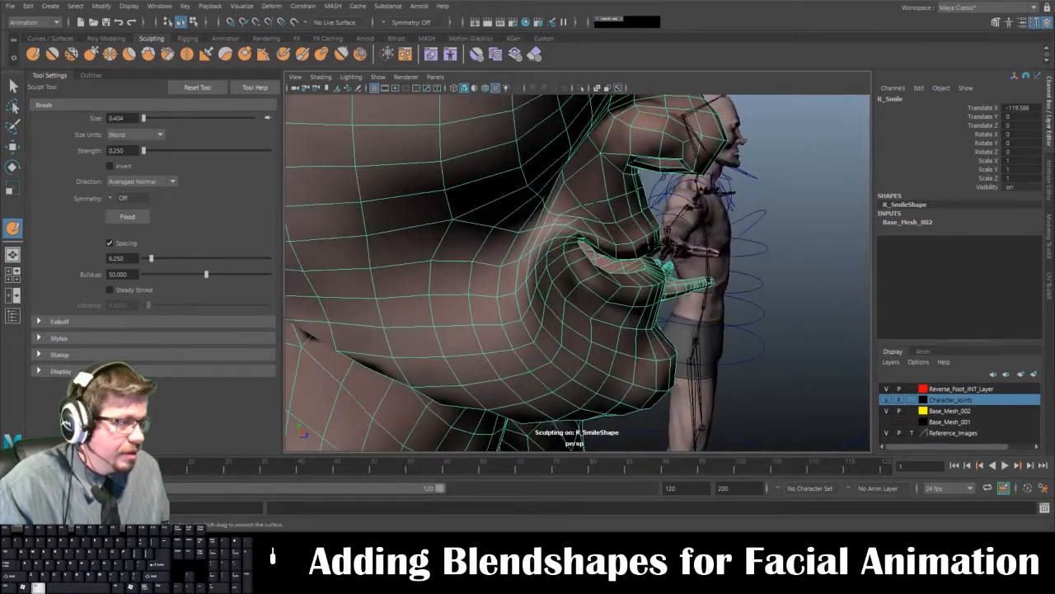
- Adjust the depth of the soft-selected right mouth-corner vertices on R_Smile and return the mesh to object mode
{"action": "key", "text": "q"}
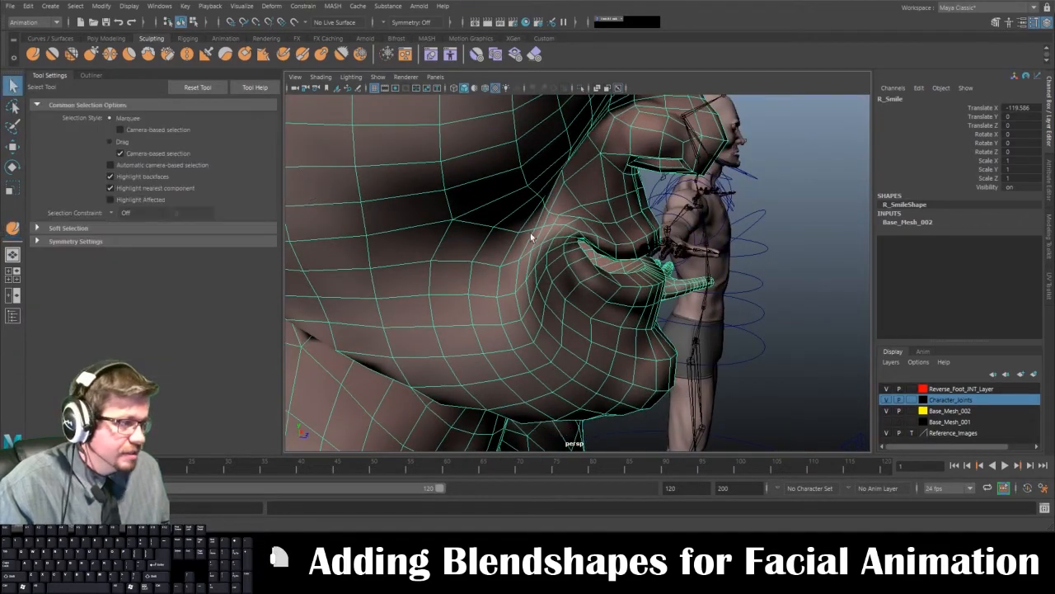
{"action": "right_click_drag", "start_coordinate": [530, 233], "coordinate": [478, 230]}
{"action": "left_click", "coordinate": [574, 240]}
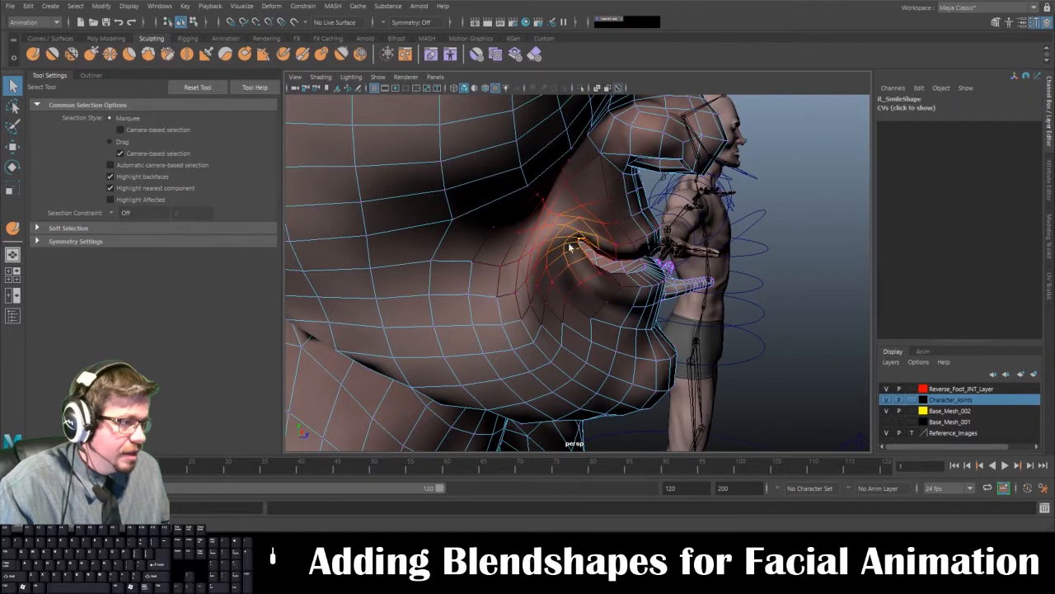
{"action": "left_click_drag", "start_coordinate": [566, 258], "coordinate": [595, 249], "text": "alt"}
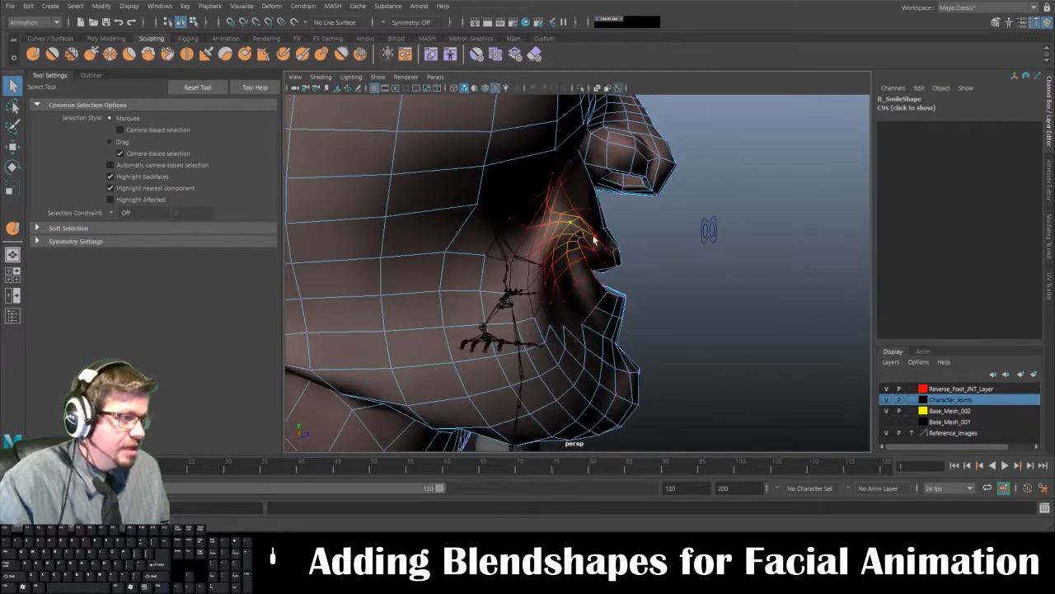
{"action": "key", "text": "w"}
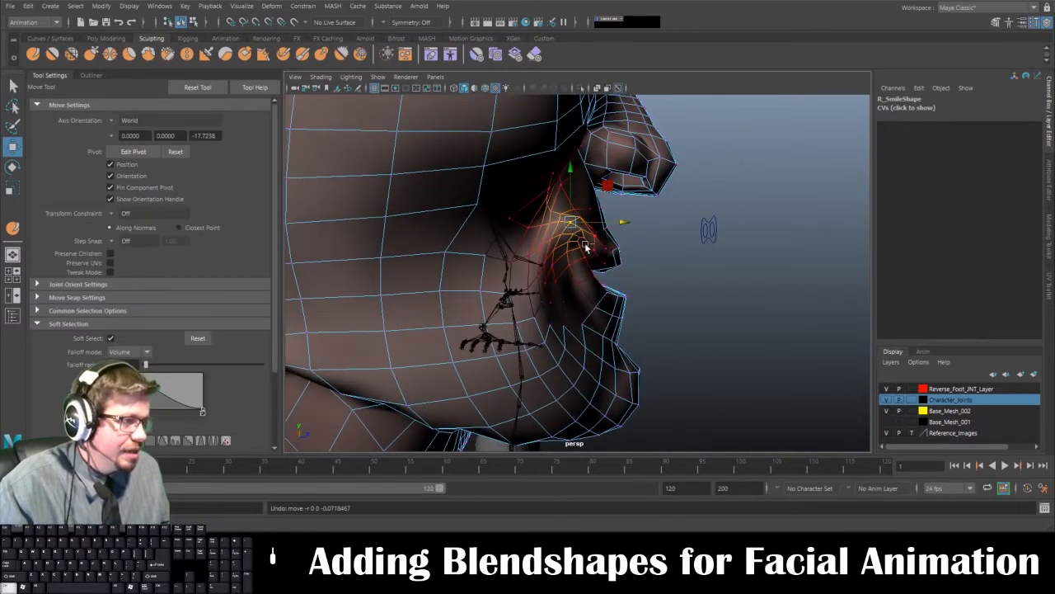
{"action": "left_click_drag", "start_coordinate": [618, 221], "coordinate": [562, 224], "text": "alt"}
{"action": "right_click_drag", "start_coordinate": [607, 216], "coordinate": [643, 181]}
- Select the R_Smile mesh first, and add the rigged character's base mesh to the selection
{"action": "left_click_drag", "start_coordinate": [554, 240], "coordinate": [587, 257], "text": "alt"}
{"action": "left_click", "coordinate": [699, 230]}
{"action": "left_click_drag", "start_coordinate": [699, 230], "coordinate": [533, 307], "text": "alt"}
{"action": "left_click", "coordinate": [582, 242]}
{"action": "scroll", "coordinate": [582, 242], "scroll_direction": "down", "scroll_amount": 3}
{"action": "scroll", "coordinate": [570, 284], "scroll_direction": "down", "scroll_amount": 3}
{"action": "left_click", "coordinate": [589, 304]}
{"action": "left_click", "coordinate": [547, 270]}
{"action": "left_click_drag", "start_coordinate": [547, 270], "coordinate": [719, 291], "text": "alt"}
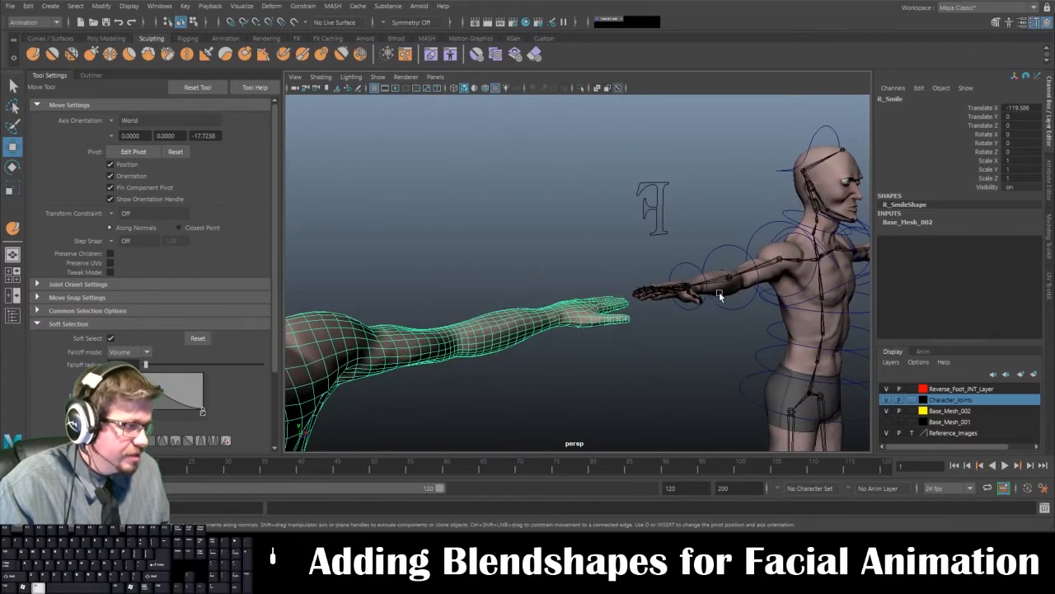
{"action": "left_click", "coordinate": [851, 303]}
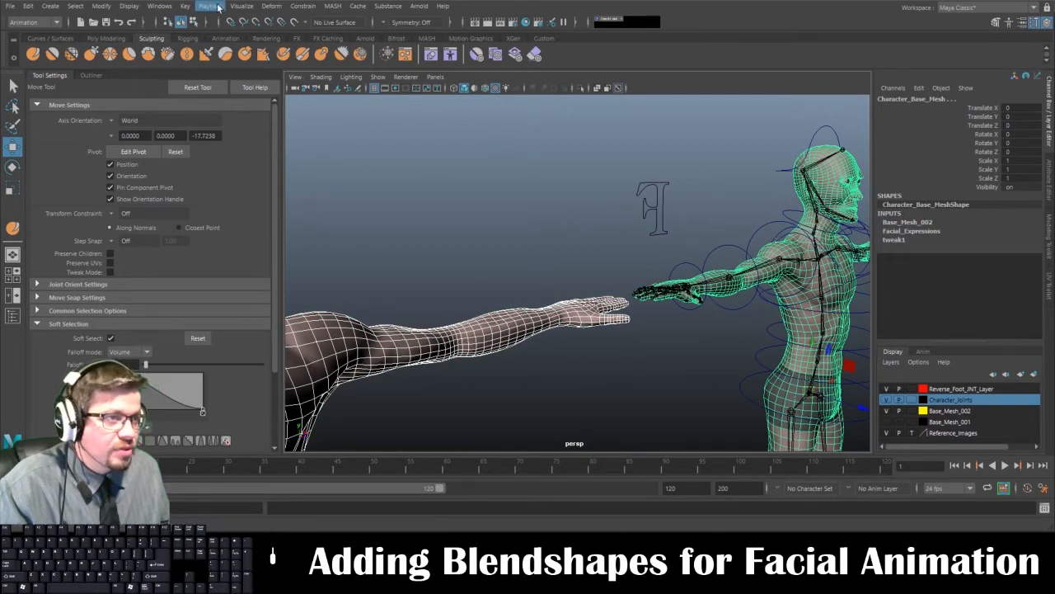
- Specify the existing Facial_Expressions node in the Add Blend Shape options for the selected meshes and close the options
{"action": "left_click", "coordinate": [272, 6]}
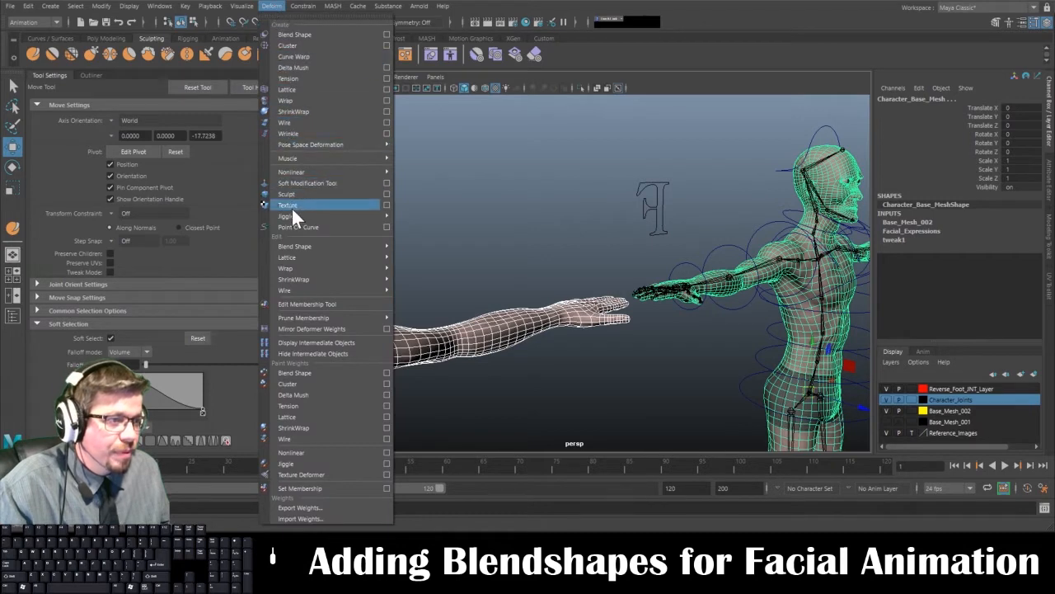
{"action": "mouse_move", "coordinate": [297, 247]}
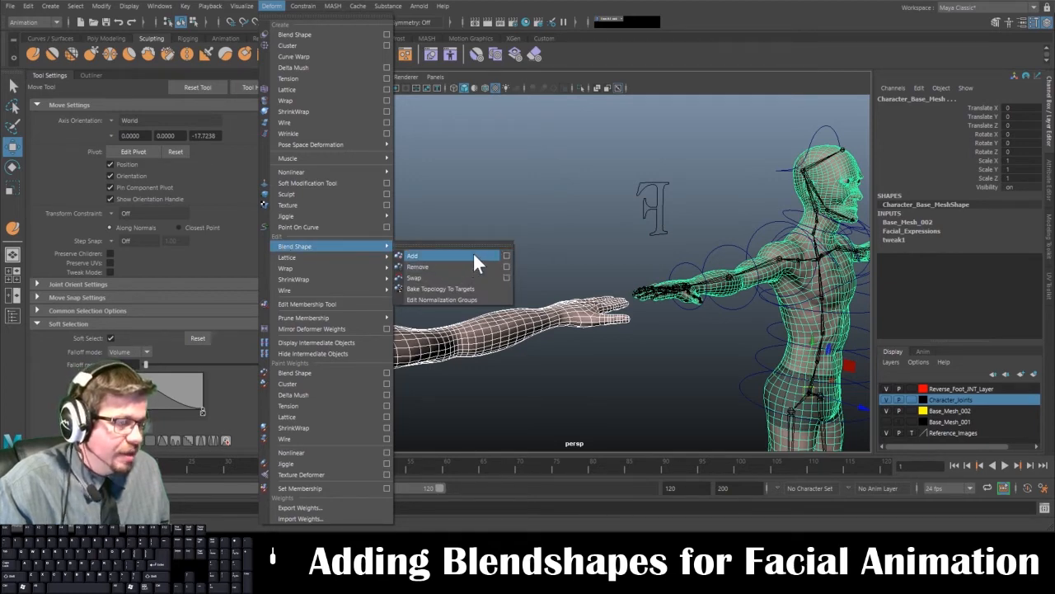
{"action": "left_click", "coordinate": [506, 256]}
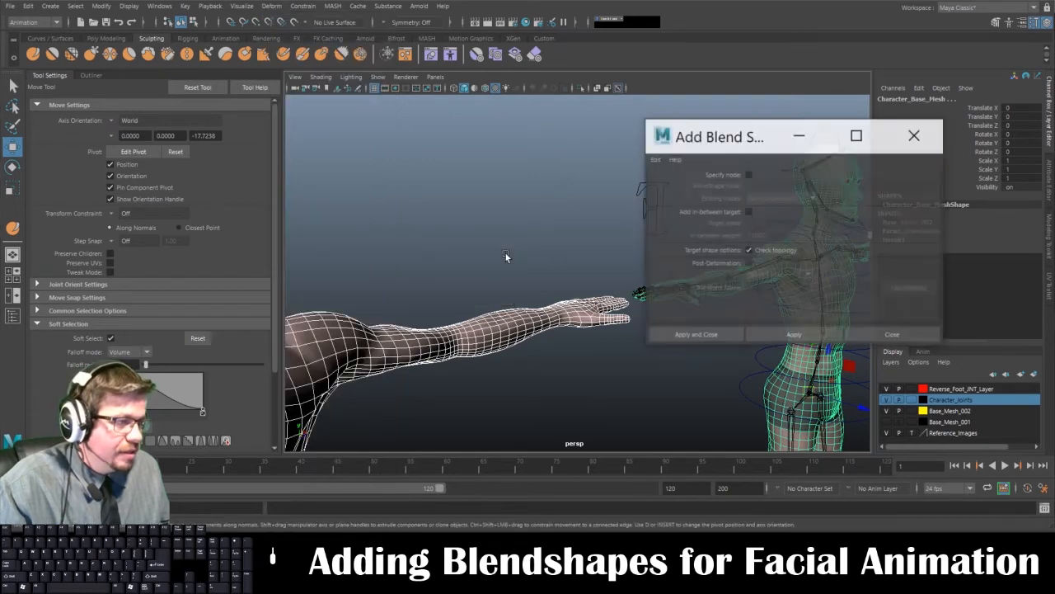
{"action": "left_click", "coordinate": [747, 174]}
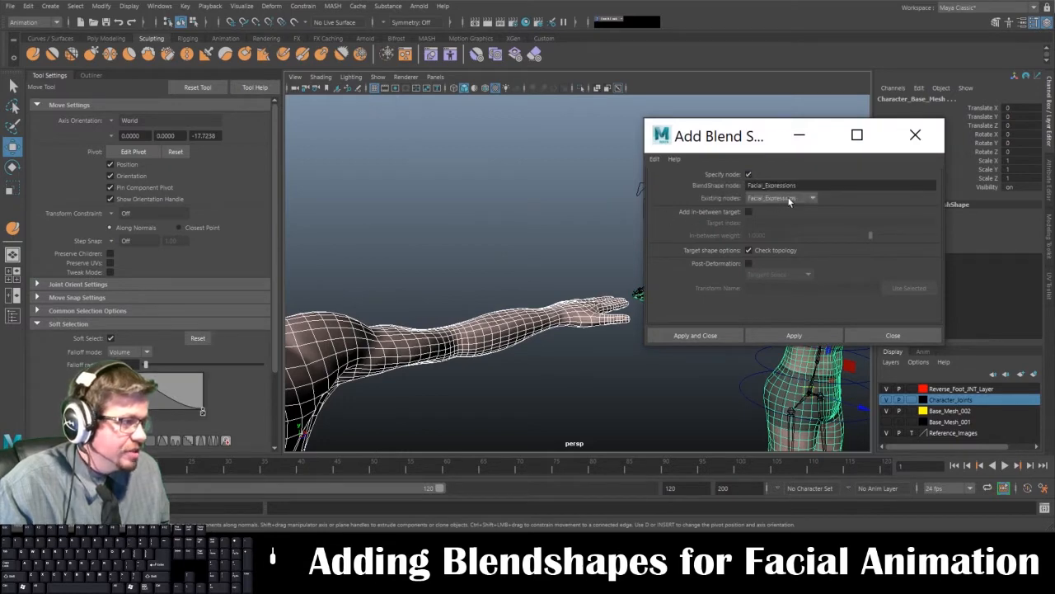
{"action": "left_click", "coordinate": [880, 336]}
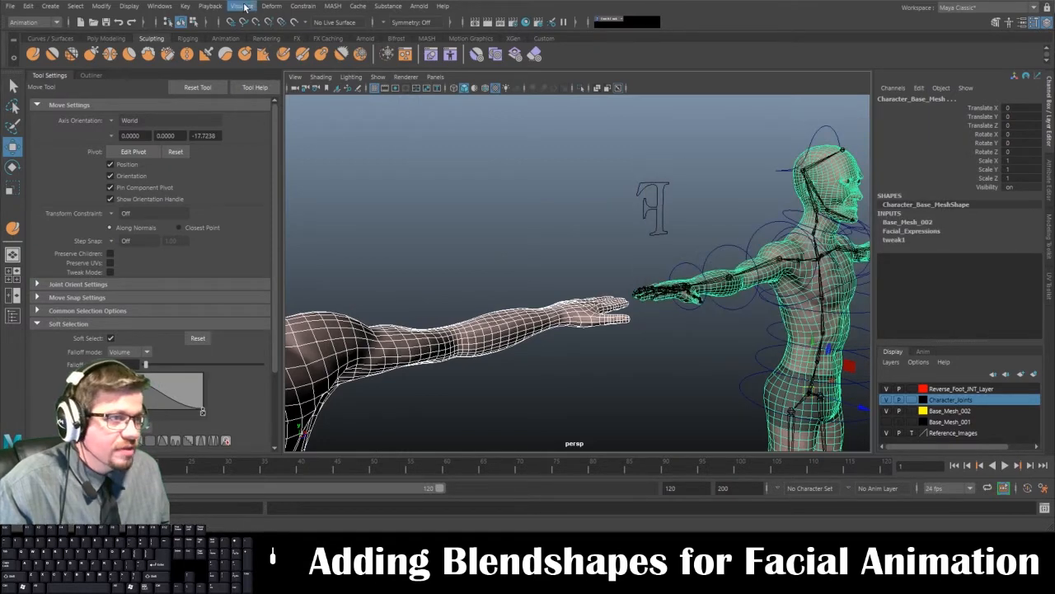
- Add the selected R_Smile mesh as a blend shape target on Character_Base_Mesh
{"action": "left_click", "coordinate": [272, 6]}
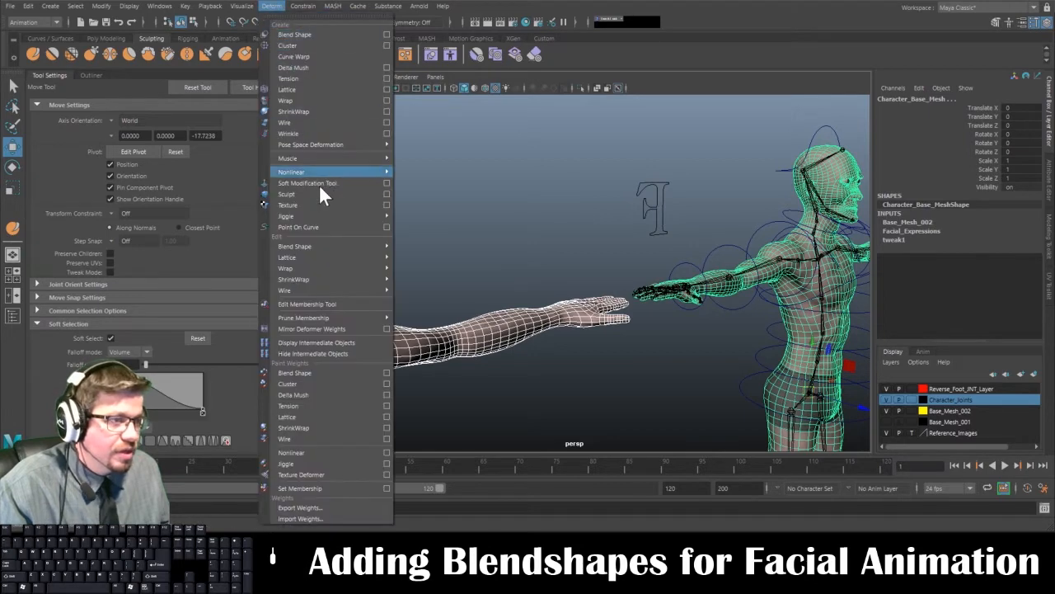
{"action": "mouse_move", "coordinate": [352, 247]}
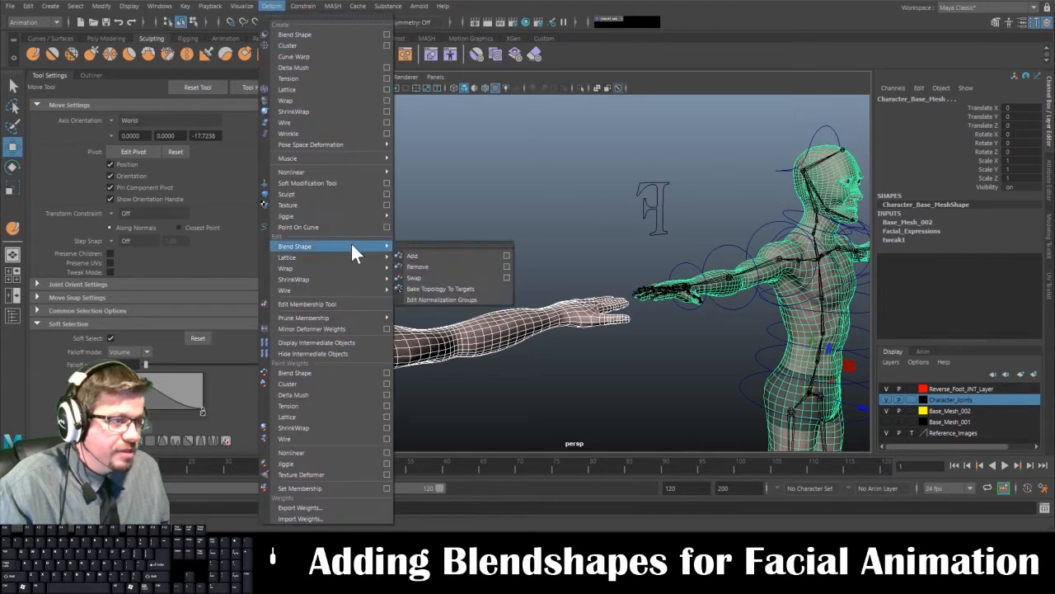
{"action": "left_click", "coordinate": [434, 255]}
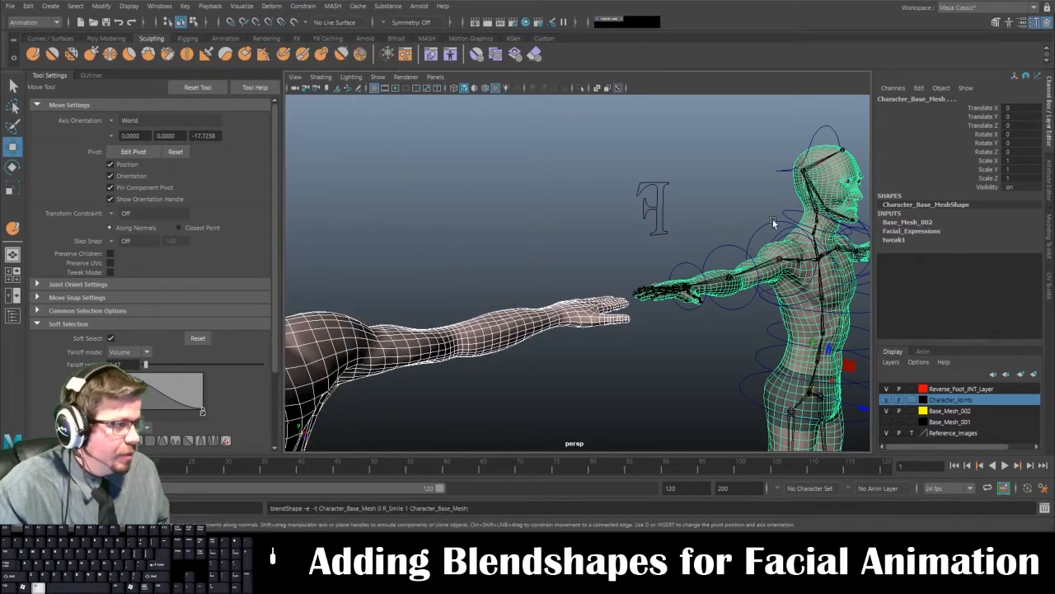
- Test the new target on the base mesh by raising the Facial_Expressions R_Smile weight to 1
{"action": "left_click_drag", "start_coordinate": [773, 219], "coordinate": [366, 248], "text": "alt"}
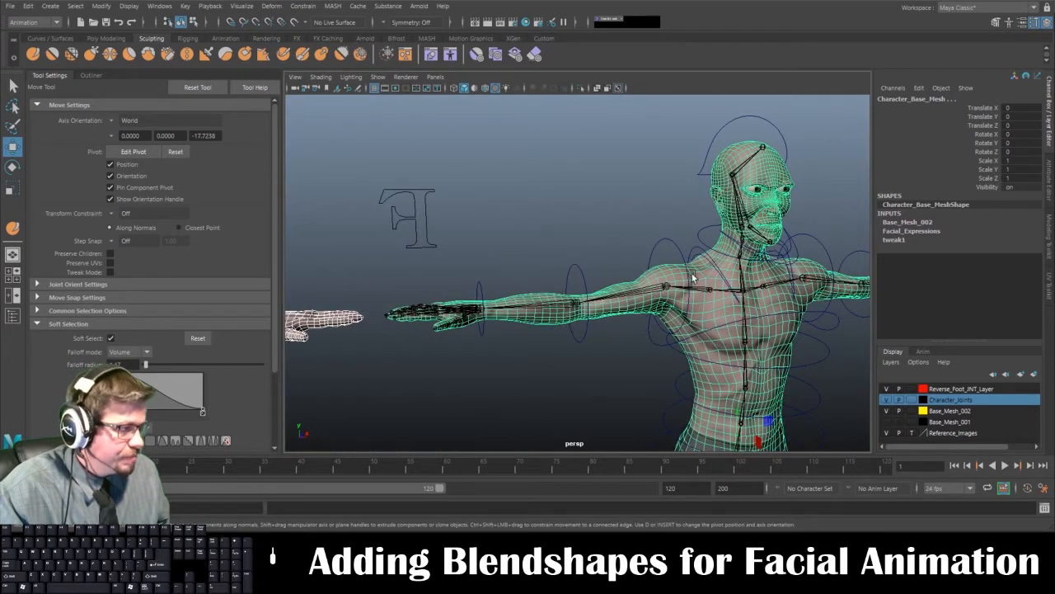
{"action": "left_click_drag", "start_coordinate": [705, 272], "coordinate": [474, 221], "text": "alt"}
{"action": "right_click_drag", "start_coordinate": [474, 221], "coordinate": [541, 276], "text": "alt"}
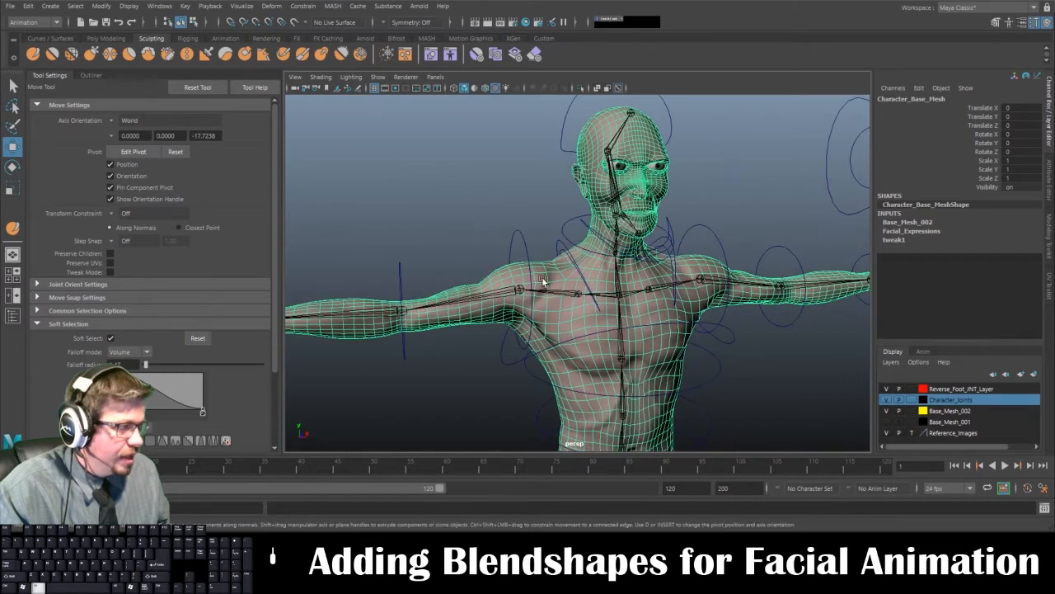
{"action": "left_click_drag", "start_coordinate": [542, 277], "coordinate": [535, 316], "text": "alt"}
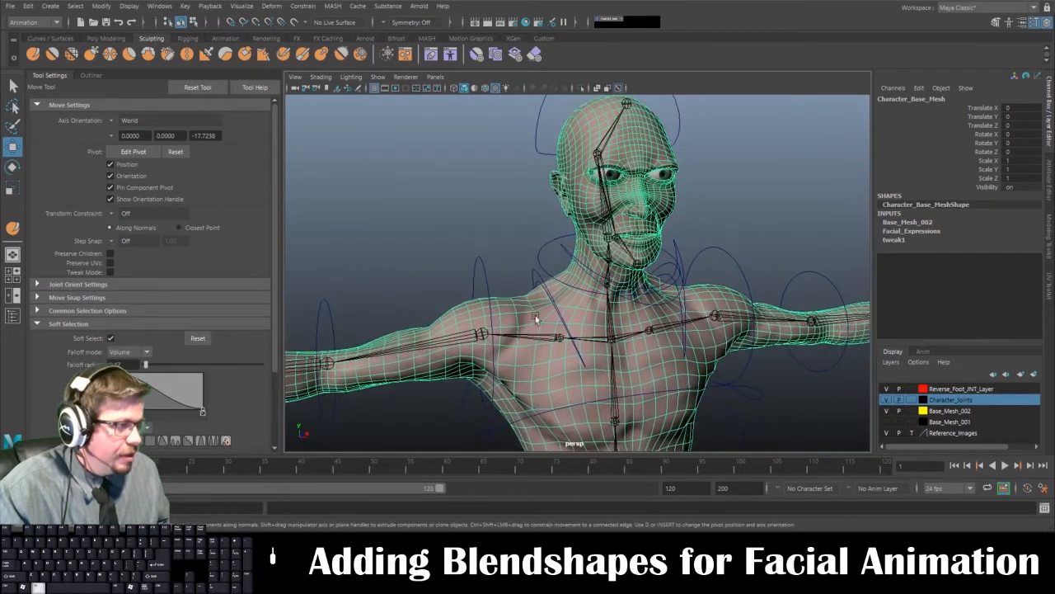
{"action": "left_click", "coordinate": [930, 231]}
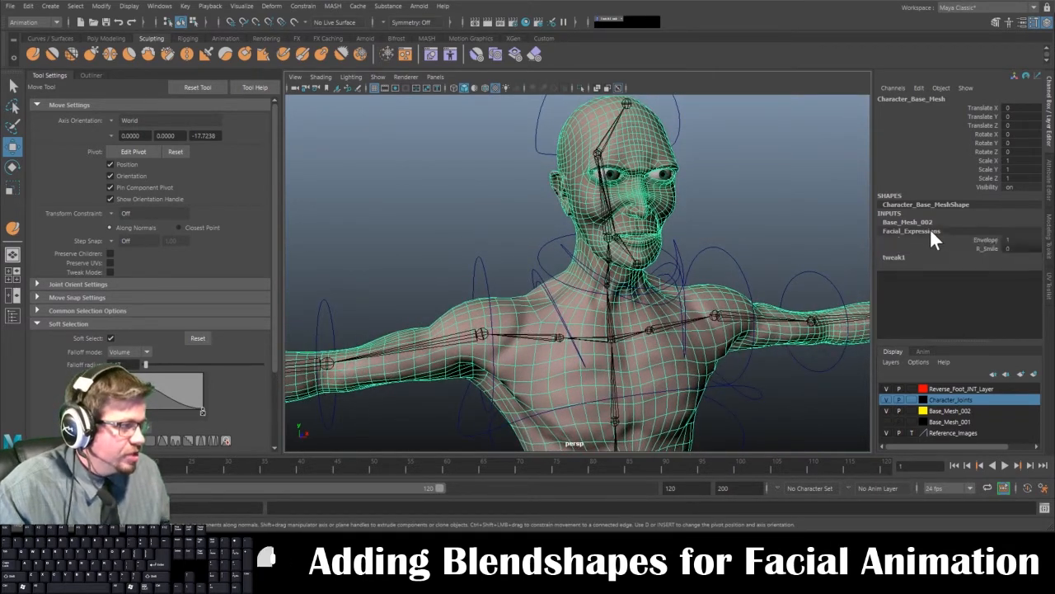
{"action": "left_click", "coordinate": [991, 247]}
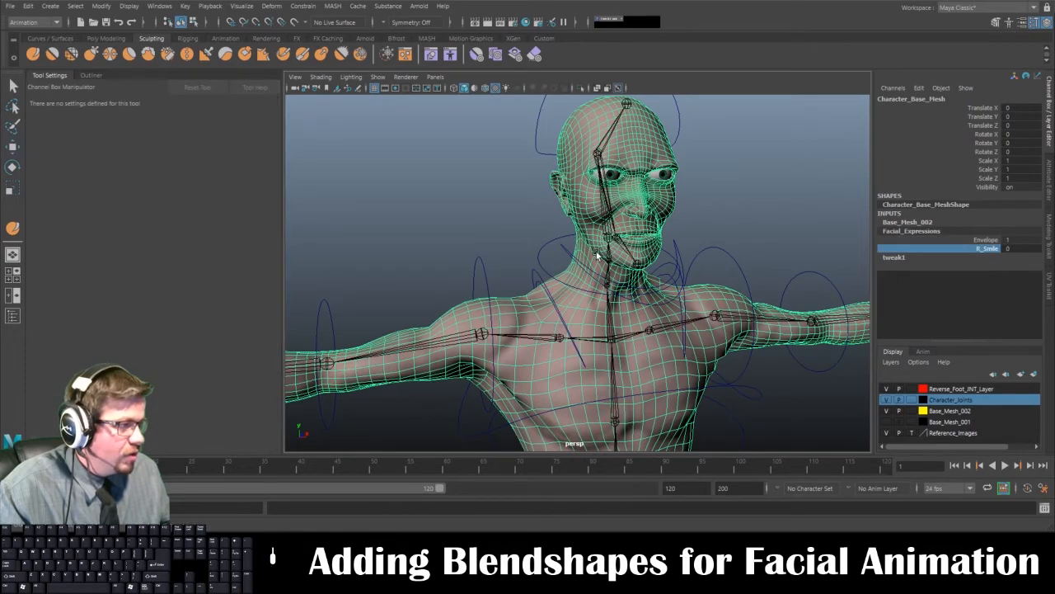
{"action": "left_click_drag", "start_coordinate": [596, 252], "coordinate": [563, 261], "text": "alt"}
{"action": "right_click_drag", "start_coordinate": [564, 261], "coordinate": [593, 234], "text": "alt"}
{"action": "left_click_drag", "start_coordinate": [593, 233], "coordinate": [533, 245], "text": "alt"}
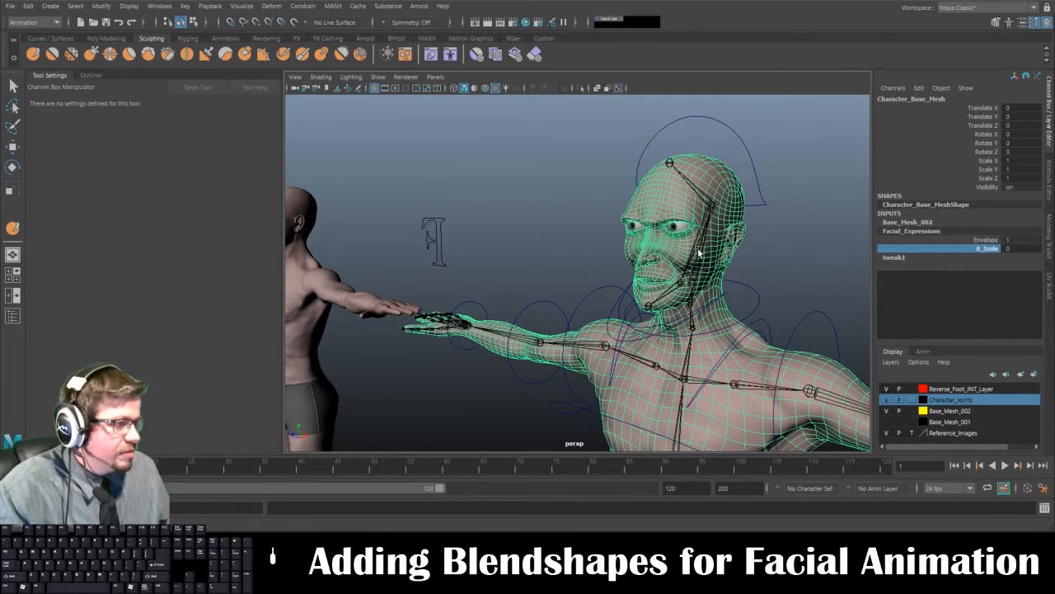
{"action": "left_click_drag", "start_coordinate": [572, 280], "coordinate": [545, 235], "text": "alt"}
{"action": "right_click_drag", "start_coordinate": [504, 161], "coordinate": [584, 363], "text": "alt"}
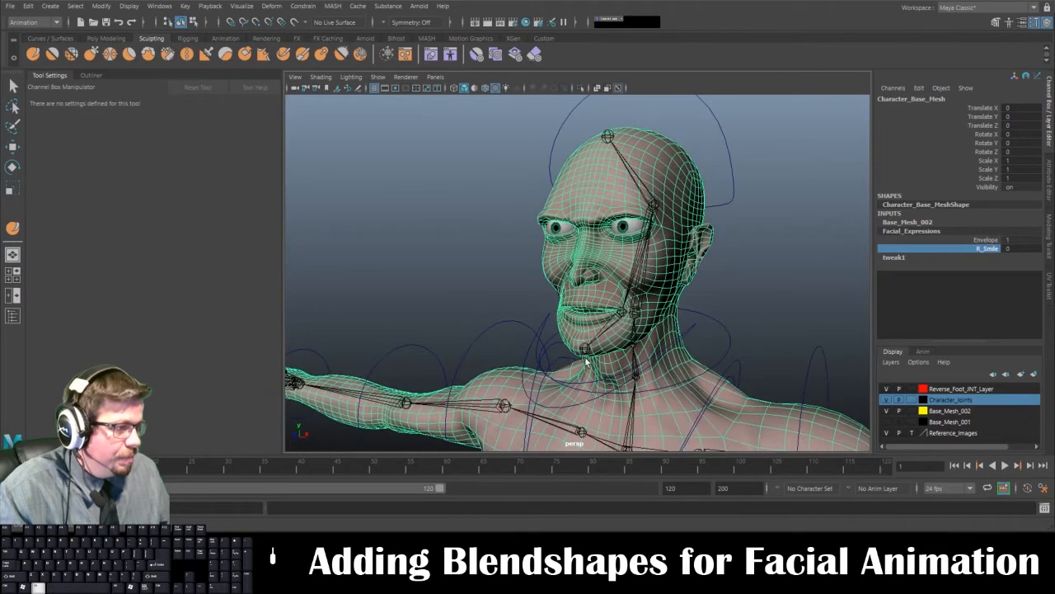
{"action": "left_click_drag", "start_coordinate": [584, 363], "coordinate": [499, 333], "text": "alt"}
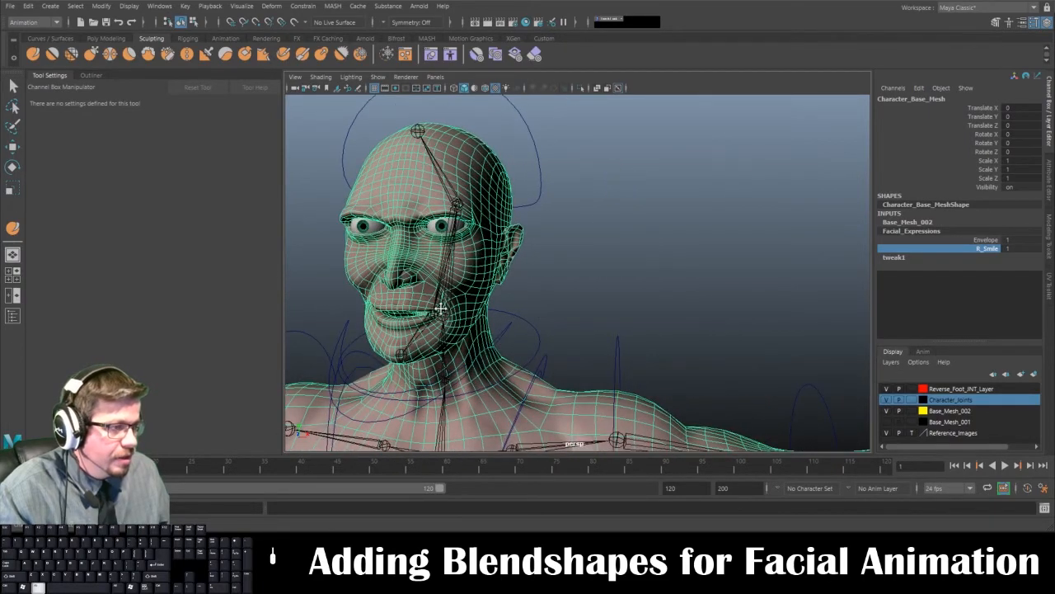
- Examine the right-side smile on the rigged face from several angles while varying the R_Smile weight, and return it to 0
{"action": "middle_click_drag", "start_coordinate": [440, 309], "coordinate": [683, 236], "text": "alt"}
{"action": "left_click_drag", "start_coordinate": [374, 290], "coordinate": [407, 289], "text": "alt"}
{"action": "key", "text": "f"}
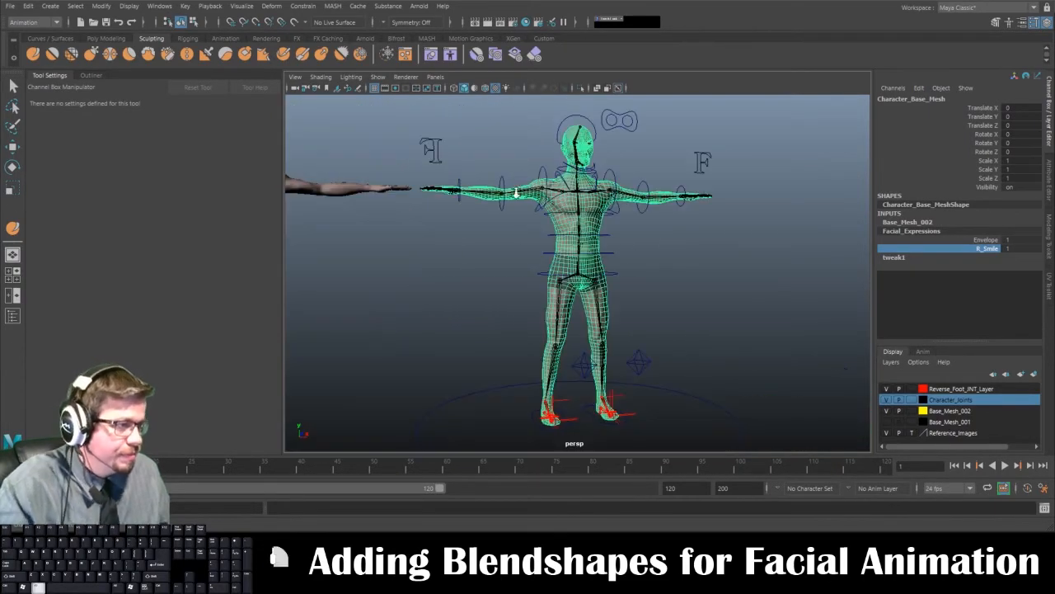
{"action": "right_click_drag", "start_coordinate": [517, 193], "coordinate": [577, 198], "text": "alt"}
{"action": "middle_click_drag", "start_coordinate": [577, 198], "coordinate": [544, 380], "text": "alt"}
{"action": "right_click_drag", "start_coordinate": [495, 308], "coordinate": [566, 307], "text": "alt"}
{"action": "middle_click_drag", "start_coordinate": [566, 306], "coordinate": [511, 360], "text": "alt"}
{"action": "right_click_drag", "start_coordinate": [511, 360], "coordinate": [512, 256], "text": "alt"}
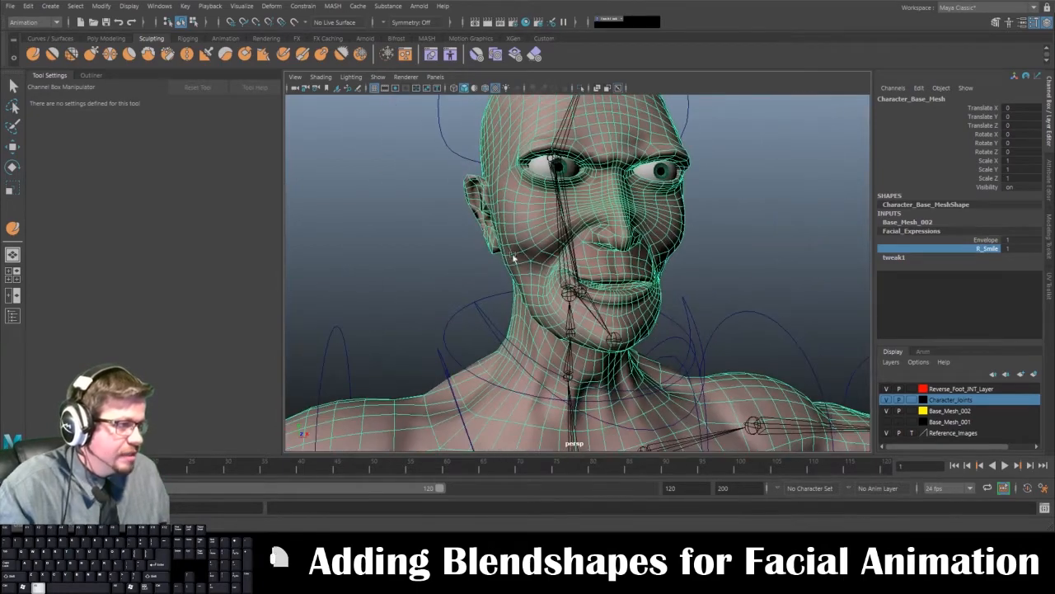
{"action": "middle_click_drag", "start_coordinate": [513, 259], "coordinate": [850, 274]}
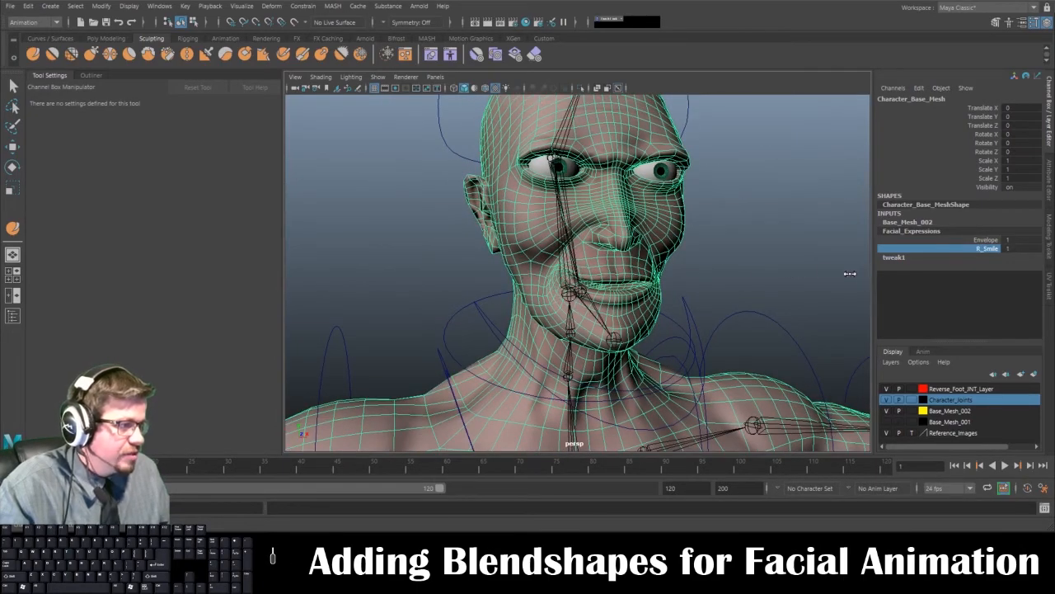
{"action": "right_click_drag", "start_coordinate": [850, 274], "coordinate": [627, 276], "text": "alt"}
{"action": "left_click_drag", "start_coordinate": [626, 276], "coordinate": [653, 277], "text": "alt"}
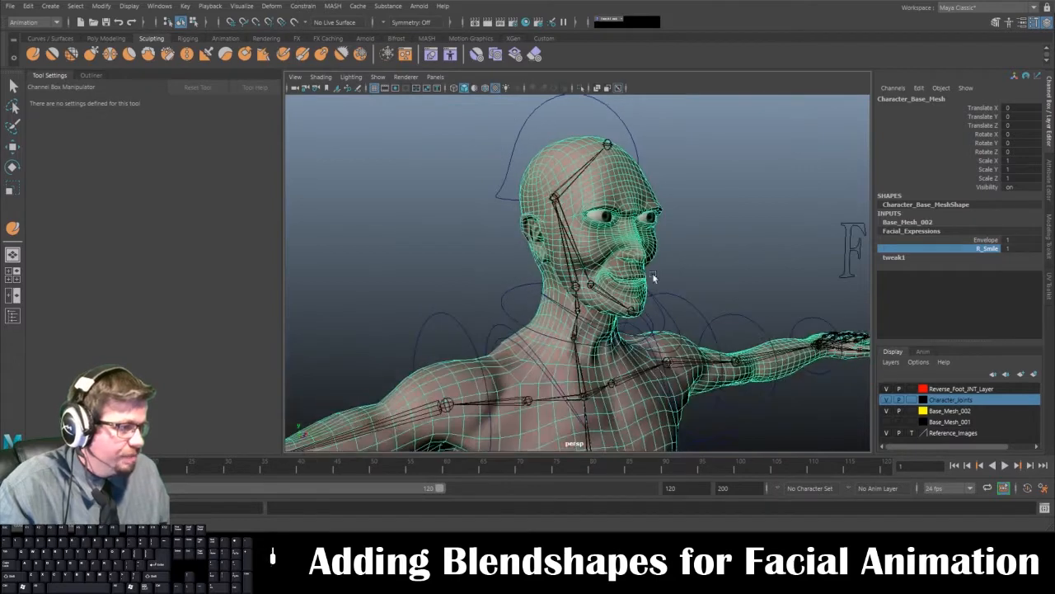
{"action": "middle_click_drag", "start_coordinate": [687, 276], "coordinate": [865, 292]}
{"action": "right_click_drag", "start_coordinate": [710, 311], "coordinate": [582, 271], "text": "alt"}
{"action": "middle_click_drag", "start_coordinate": [744, 259], "coordinate": [581, 259]}
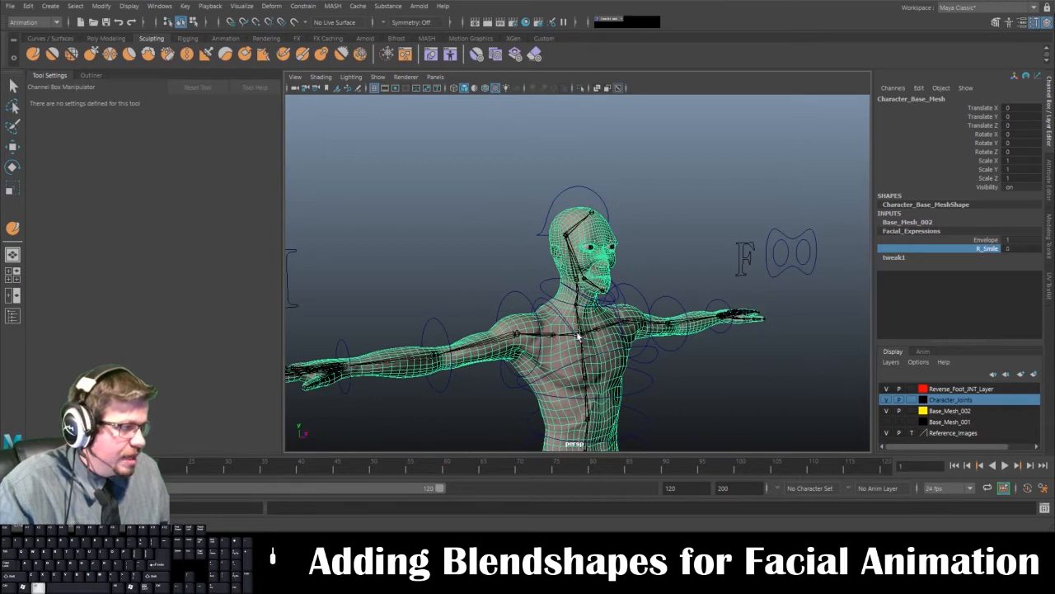
- Duplicate Character_Base_Mesh in its neutral pose and place the copy beyond the R_Smile mesh at Translate X about -237.9
{"action": "left_click_drag", "start_coordinate": [577, 336], "coordinate": [500, 322], "text": "alt"}
{"action": "key", "text": "ctrl+d"}
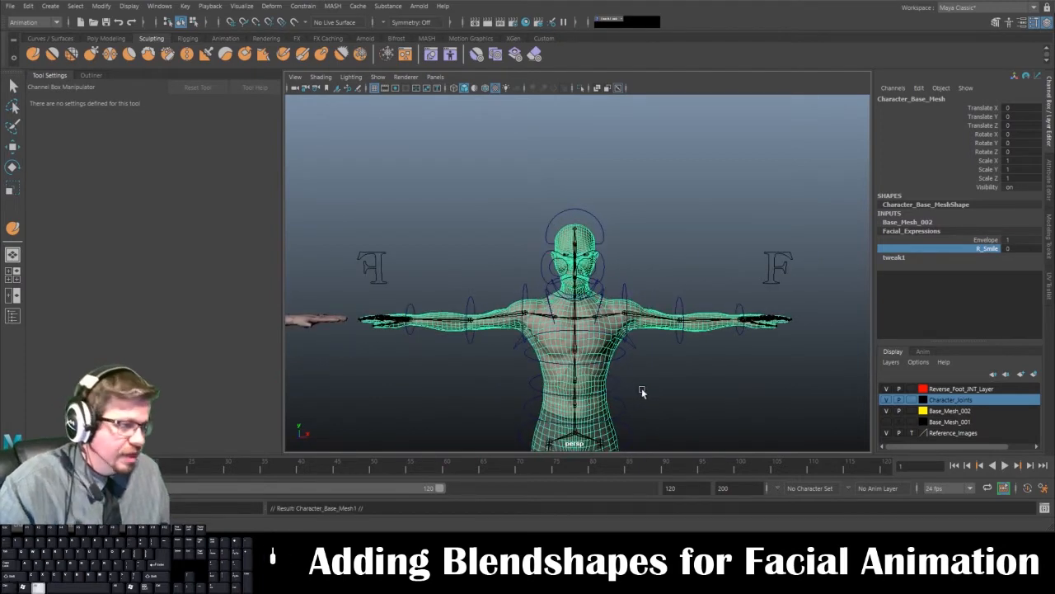
{"action": "key", "text": "w"}
{"action": "right_click_drag", "start_coordinate": [639, 388], "coordinate": [624, 359], "text": "alt"}
{"action": "left_click_drag", "start_coordinate": [626, 369], "coordinate": [155, 373]}
{"action": "middle_click_drag", "start_coordinate": [498, 332], "coordinate": [789, 306], "text": "alt"}
{"action": "right_click_drag", "start_coordinate": [516, 294], "coordinate": [551, 317], "text": "alt"}
{"action": "left_click_drag", "start_coordinate": [419, 357], "coordinate": [365, 360]}
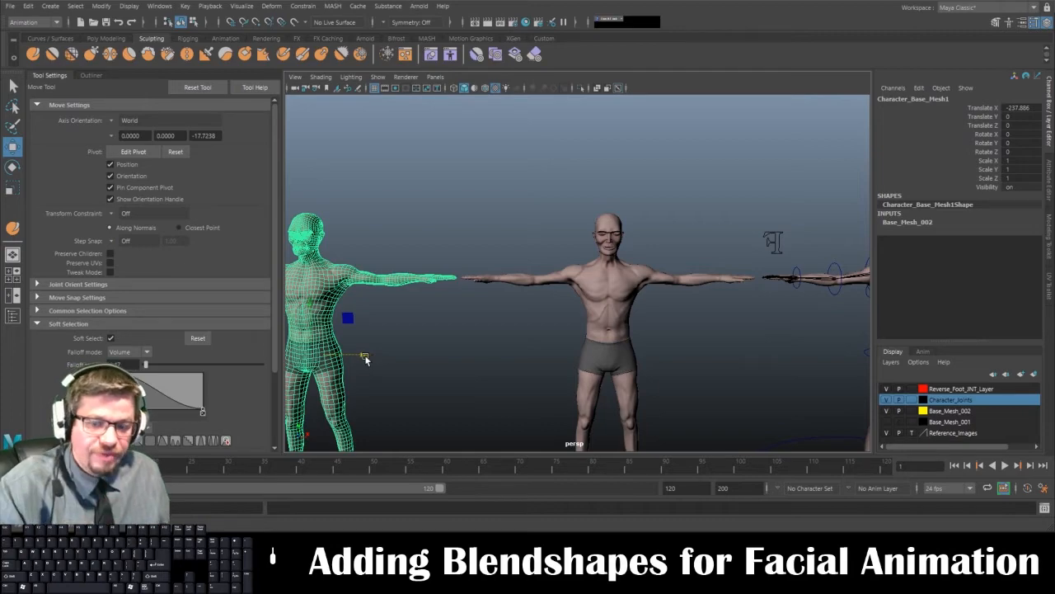
- Switch the new copy to vertex editing and select its left mouth corner with soft selection
{"action": "middle_click_drag", "start_coordinate": [368, 348], "coordinate": [464, 292], "text": "alt"}
{"action": "right_click_drag", "start_coordinate": [464, 292], "coordinate": [495, 250], "text": "alt"}
{"action": "middle_click_drag", "start_coordinate": [495, 250], "coordinate": [561, 325], "text": "alt"}
{"action": "right_click_drag", "start_coordinate": [561, 326], "coordinate": [596, 364], "text": "alt"}
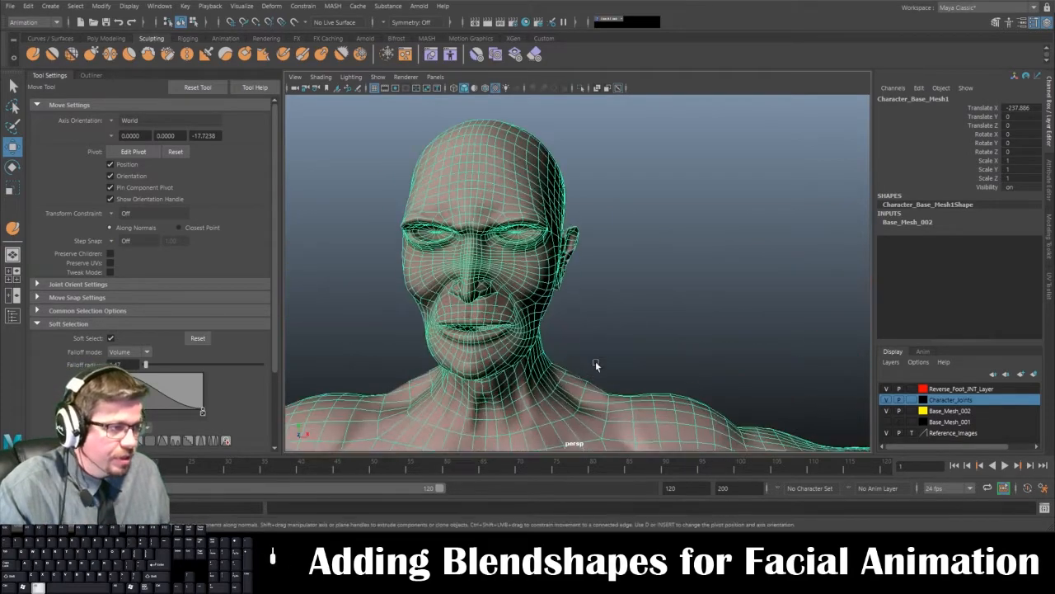
{"action": "left_click_drag", "start_coordinate": [596, 363], "coordinate": [525, 314], "text": "alt"}
{"action": "middle_click_drag", "start_coordinate": [525, 314], "coordinate": [550, 269], "text": "alt"}
{"action": "right_click_drag", "start_coordinate": [550, 269], "coordinate": [591, 351], "text": "alt"}
{"action": "right_click_drag", "start_coordinate": [487, 278], "coordinate": [430, 233]}
{"action": "left_click", "coordinate": [471, 277]}
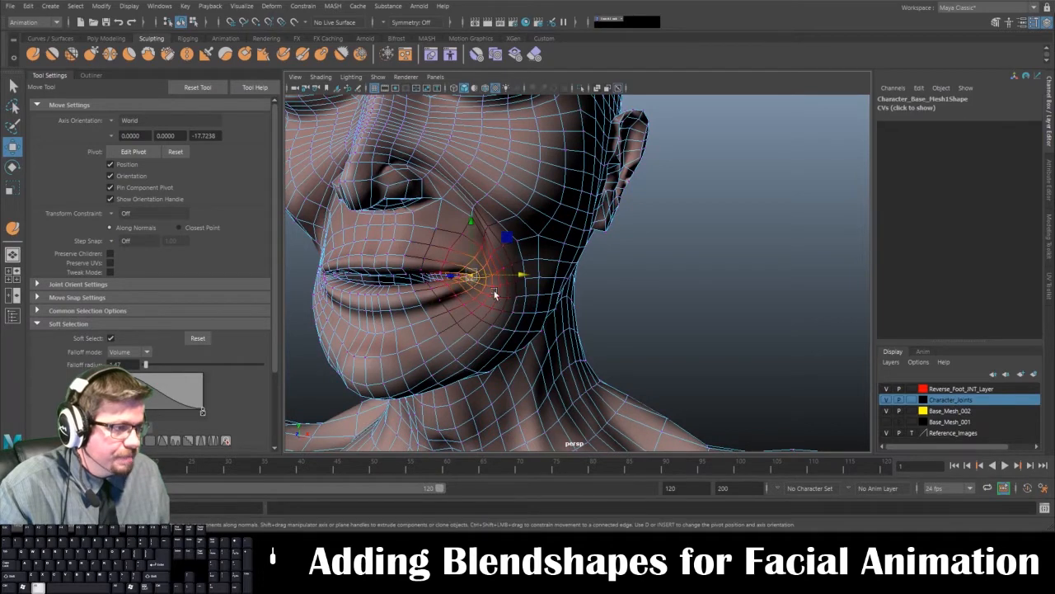
- Raise the soft-selected left mouth-corner vertices into a smile using the Rotate and Move tools
{"action": "left_click_drag", "start_coordinate": [494, 290], "coordinate": [546, 292], "text": "alt"}
{"action": "key", "text": "e"}
{"action": "key", "text": "w"}
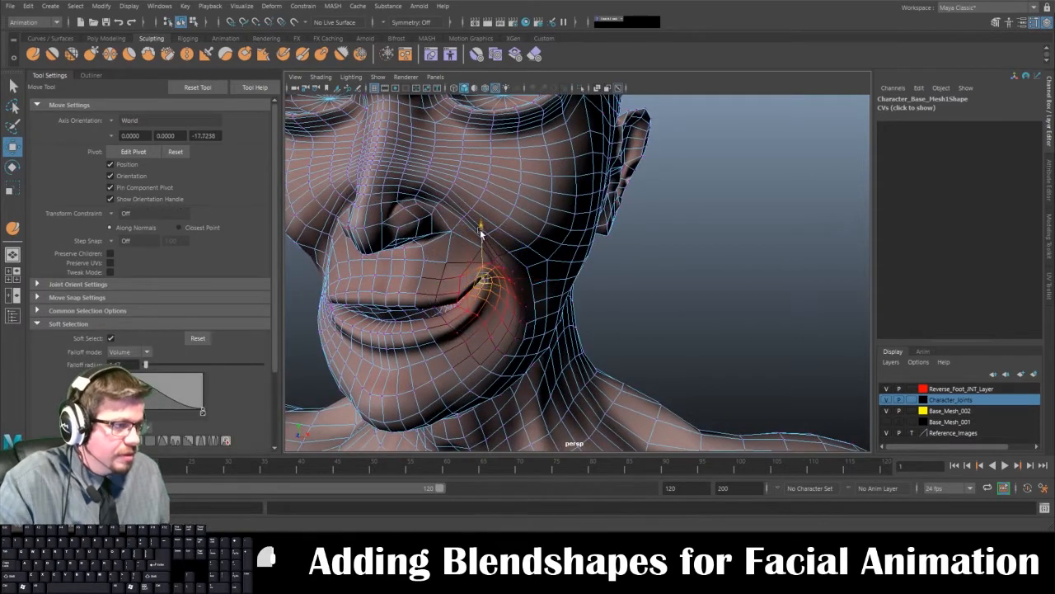
{"action": "left_click_drag", "start_coordinate": [480, 231], "coordinate": [481, 225]}
{"action": "left_click_drag", "start_coordinate": [528, 275], "coordinate": [523, 307]}
- Undo the last few adjustments to the left mouth corner
{"action": "right_click_drag", "start_coordinate": [523, 306], "coordinate": [537, 349], "text": "alt"}
{"action": "key", "text": "ctrl+z"}
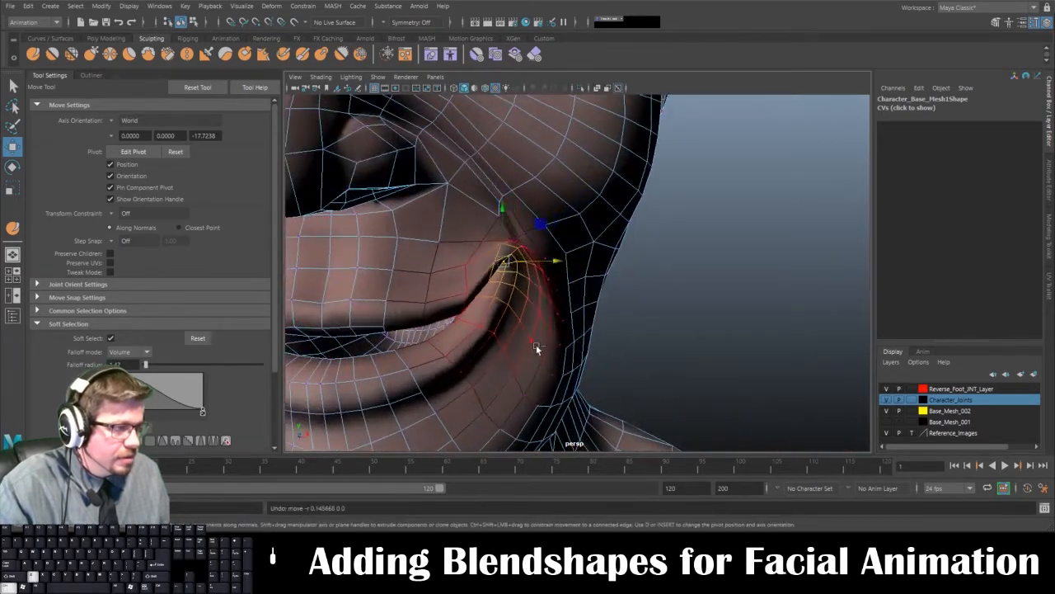
{"action": "key", "text": "ctrl+z"}
{"action": "key", "text": "ctrl+z"}
{"action": "key", "text": "ctrl+z"}
- Rotate the soft-selected left mouth corner and lift it slightly to refine the smile
{"action": "left_click_drag", "start_coordinate": [524, 335], "coordinate": [499, 332], "text": "alt"}
{"action": "mouse_move", "coordinate": [476, 273]}
{"action": "left_mouse_down"}
{"action": "mouse_move", "coordinate": [479, 224]}
{"action": "mouse_move", "coordinate": [488, 260]}
{"action": "left_mouse_up"}
{"action": "key", "text": "e"}
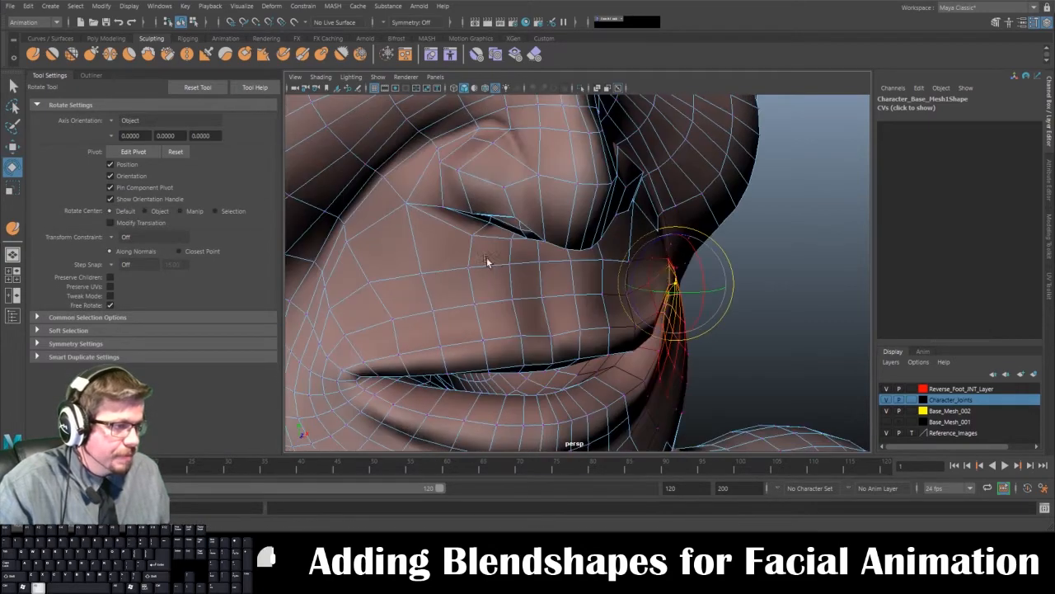
{"action": "left_click_drag", "start_coordinate": [674, 262], "coordinate": [608, 294]}
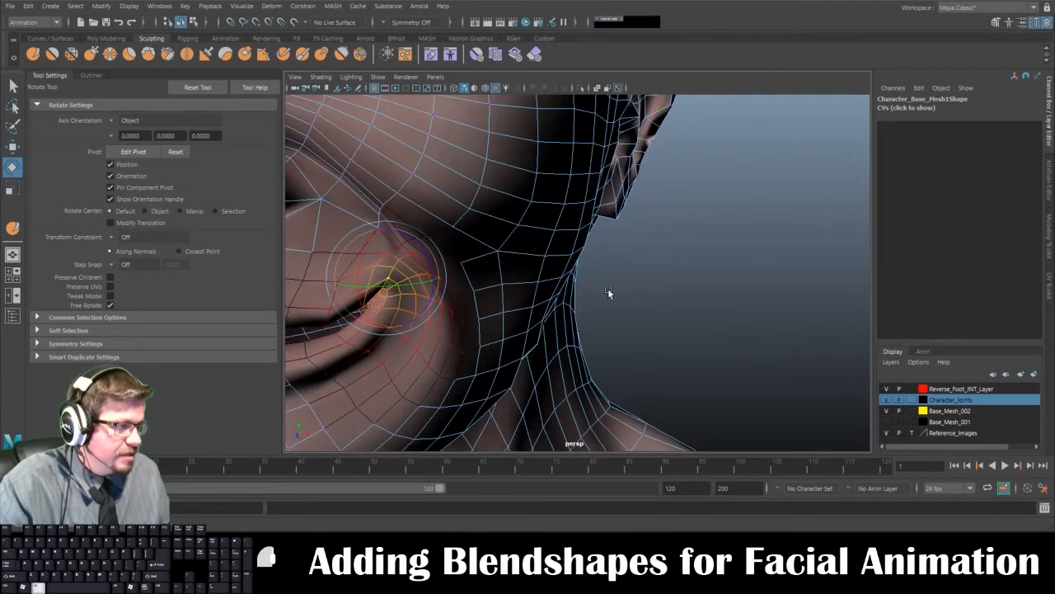
{"action": "key", "text": "w"}
{"action": "left_click_drag", "start_coordinate": [389, 233], "coordinate": [387, 209]}
{"action": "scroll", "coordinate": [404, 271], "scroll_direction": "down", "scroll_amount": 3, "text": "alt"}
{"action": "left_click_drag", "start_coordinate": [404, 273], "coordinate": [399, 223], "text": "alt"}
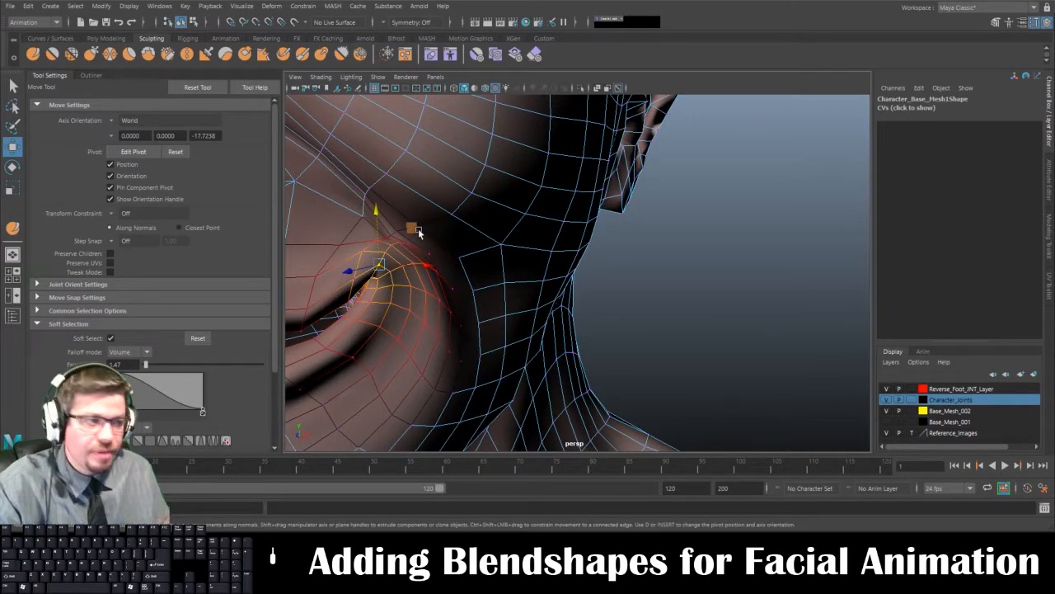
- Return the reshaped copy to object mode and rename it L_Smile
{"action": "left_click_drag", "start_coordinate": [414, 228], "coordinate": [496, 240], "text": "alt"}
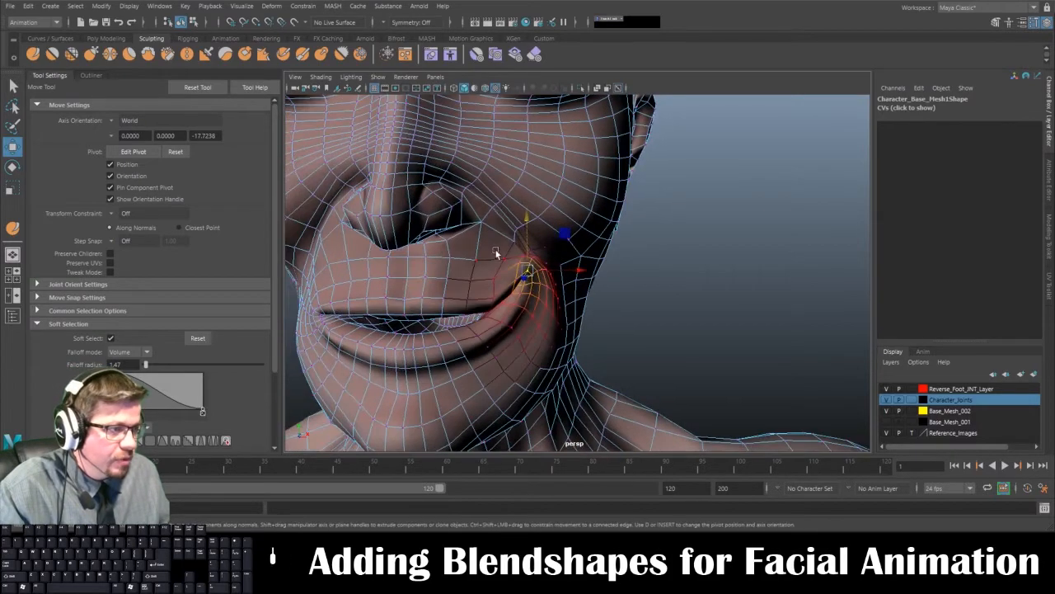
{"action": "right_click_drag", "start_coordinate": [495, 240], "coordinate": [521, 233]}
{"action": "left_click_drag", "start_coordinate": [526, 270], "coordinate": [503, 272], "text": "alt"}
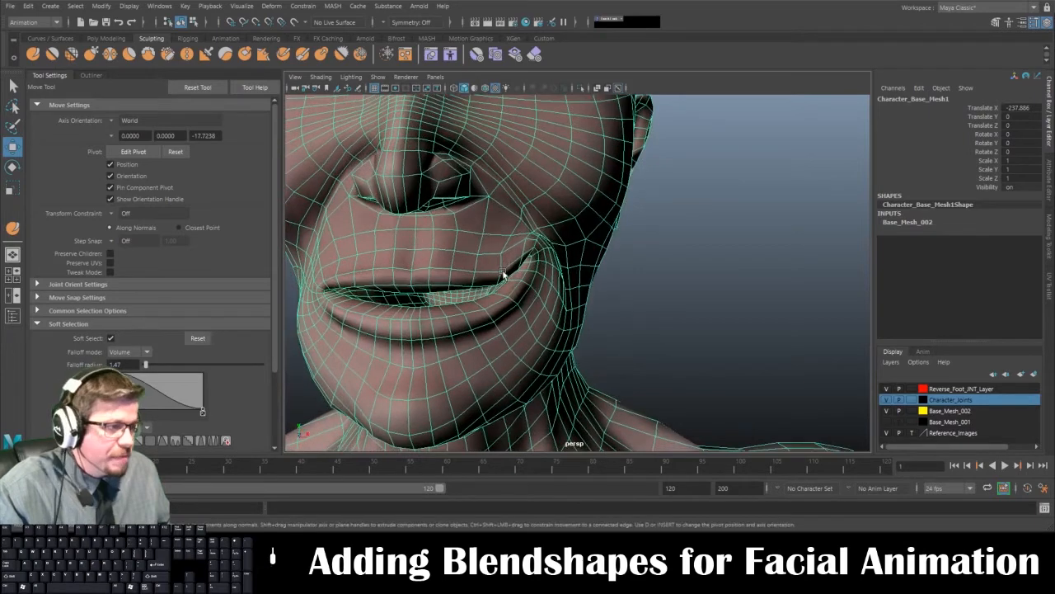
{"action": "scroll", "coordinate": [517, 233], "scroll_direction": "down", "scroll_amount": 4}
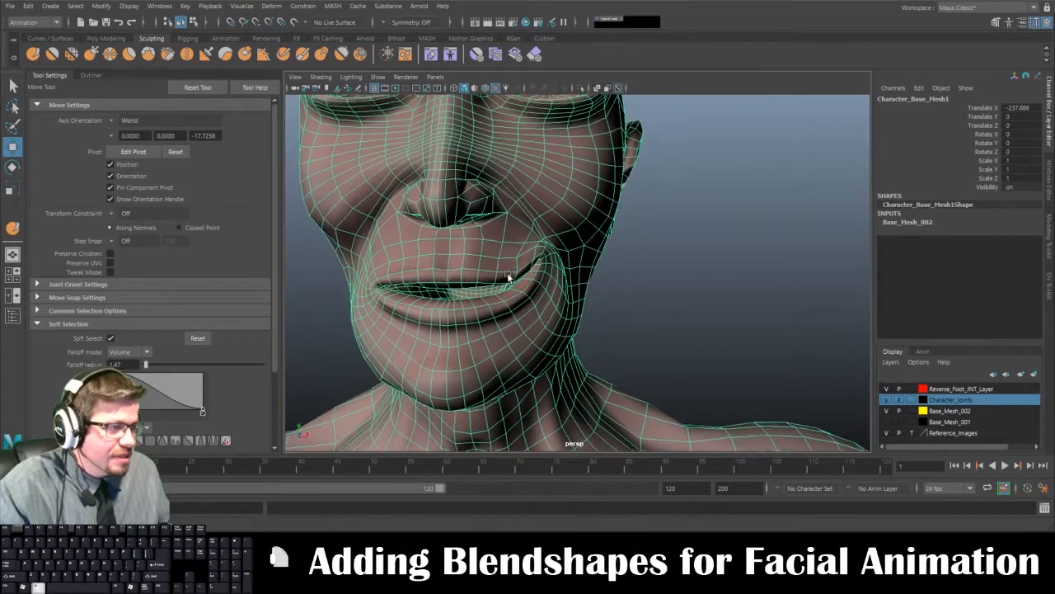
{"action": "double_click", "coordinate": [948, 99]}
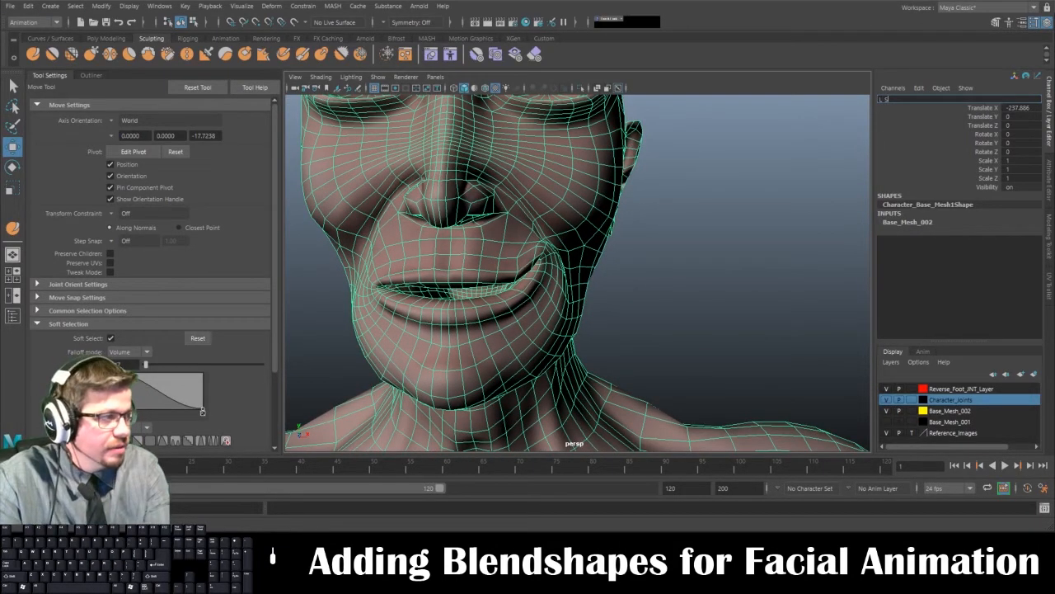
{"action": "key", "text": "Return"}
- Add a keyable float attribute named lSmile to the head control Head_CTRL
{"action": "right_click_drag", "start_coordinate": [751, 245], "coordinate": [611, 253], "text": "alt"}
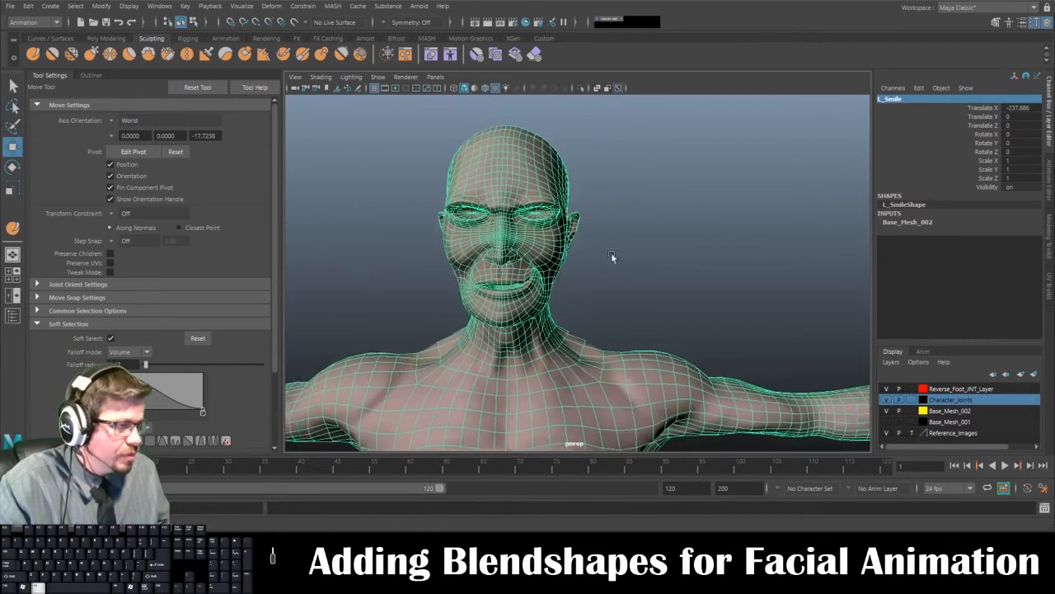
{"action": "middle_click_drag", "start_coordinate": [611, 252], "coordinate": [561, 181], "text": "alt"}
{"action": "right_click_drag", "start_coordinate": [560, 181], "coordinate": [413, 189], "text": "alt"}
{"action": "middle_click_drag", "start_coordinate": [758, 275], "coordinate": [435, 245], "text": "alt"}
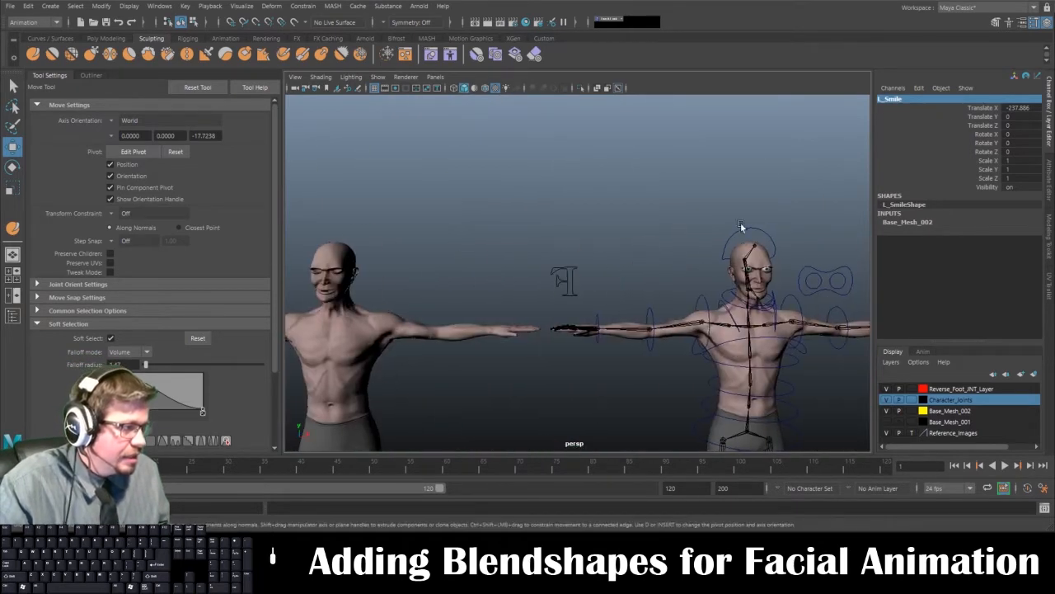
{"action": "left_click", "coordinate": [752, 229]}
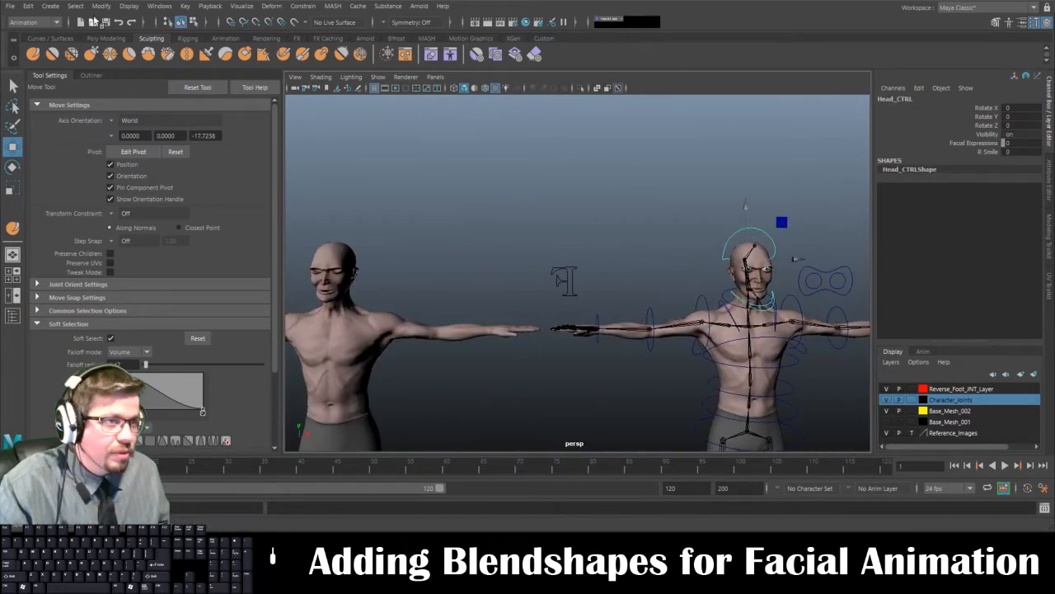
{"action": "left_click", "coordinate": [102, 5]}
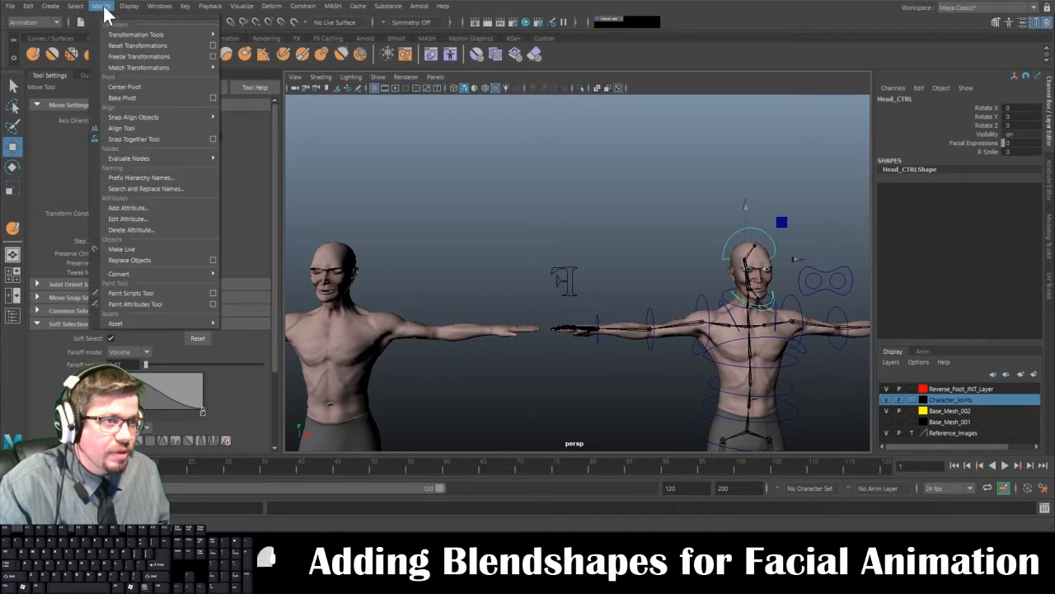
{"action": "left_click", "coordinate": [152, 207]}
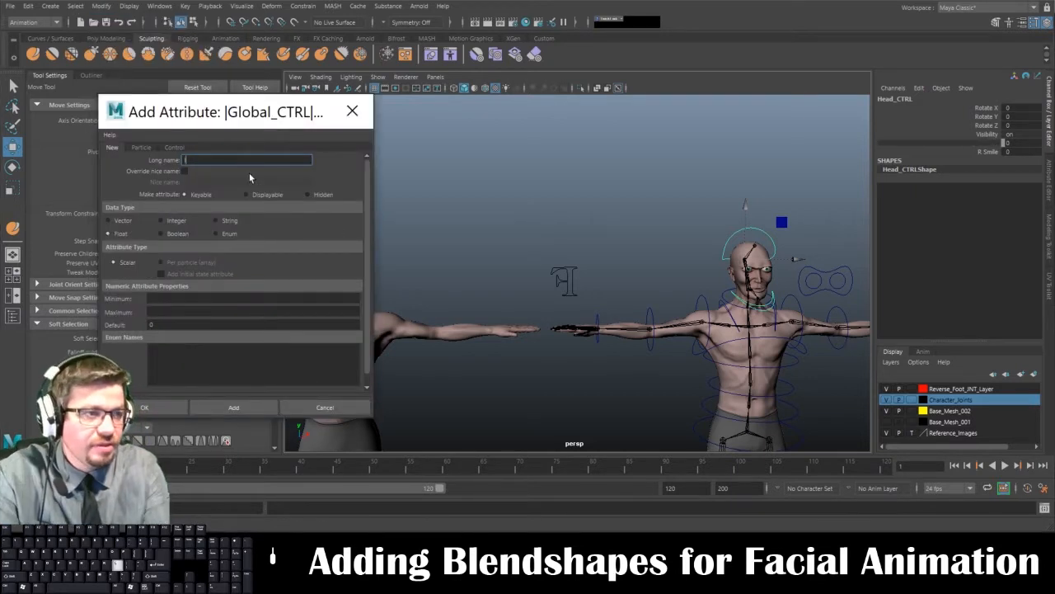
{"action": "type", "text": "lSmile"}
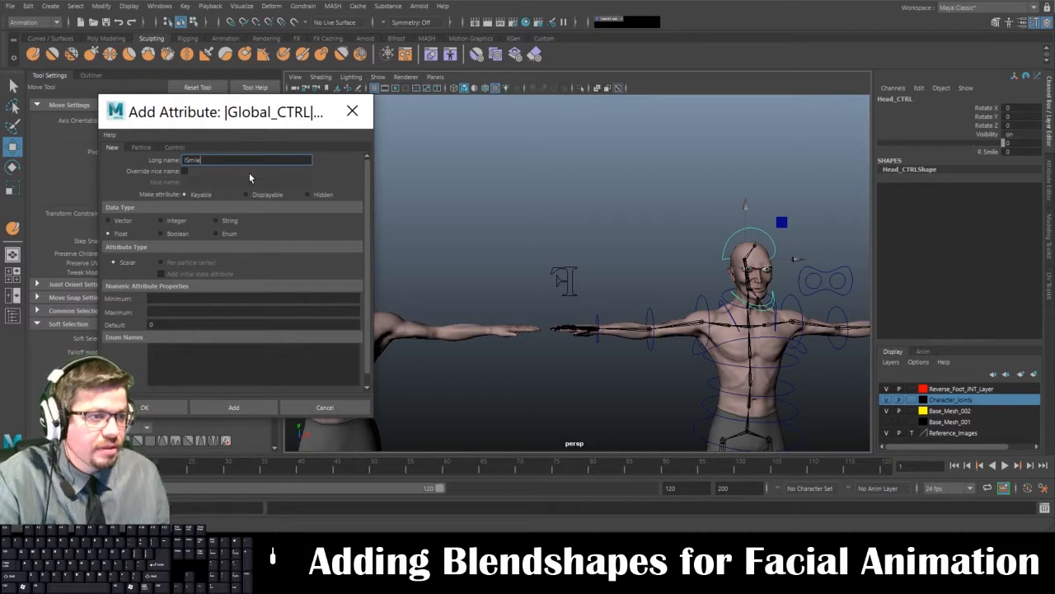
{"action": "left_click", "coordinate": [231, 407]}
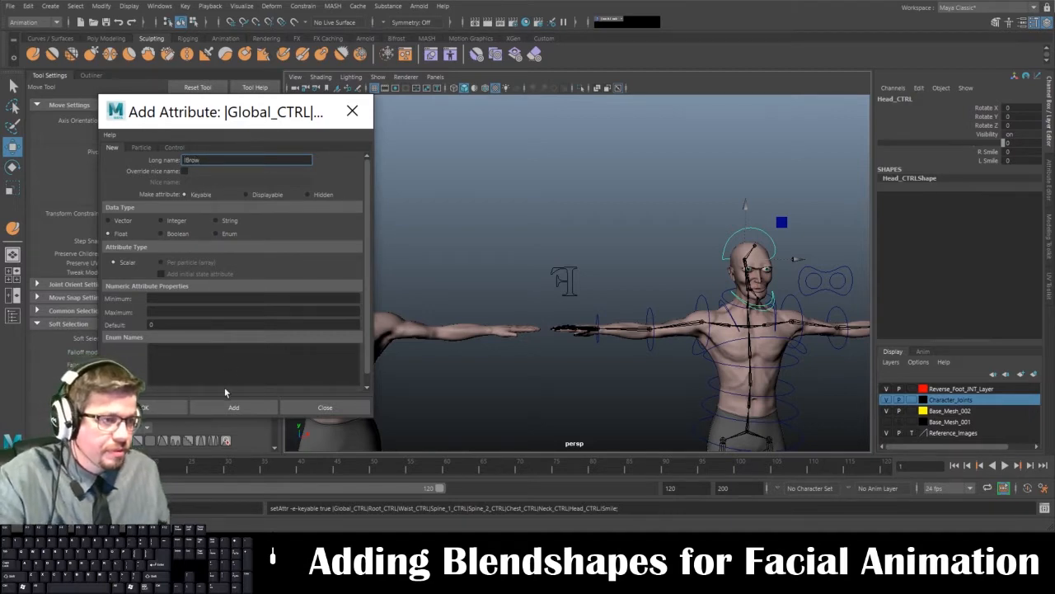
- Add float attributes named lBrowDown and rBrowDown to the head control and finish adding attributes
{"action": "type", "text": "Down"}
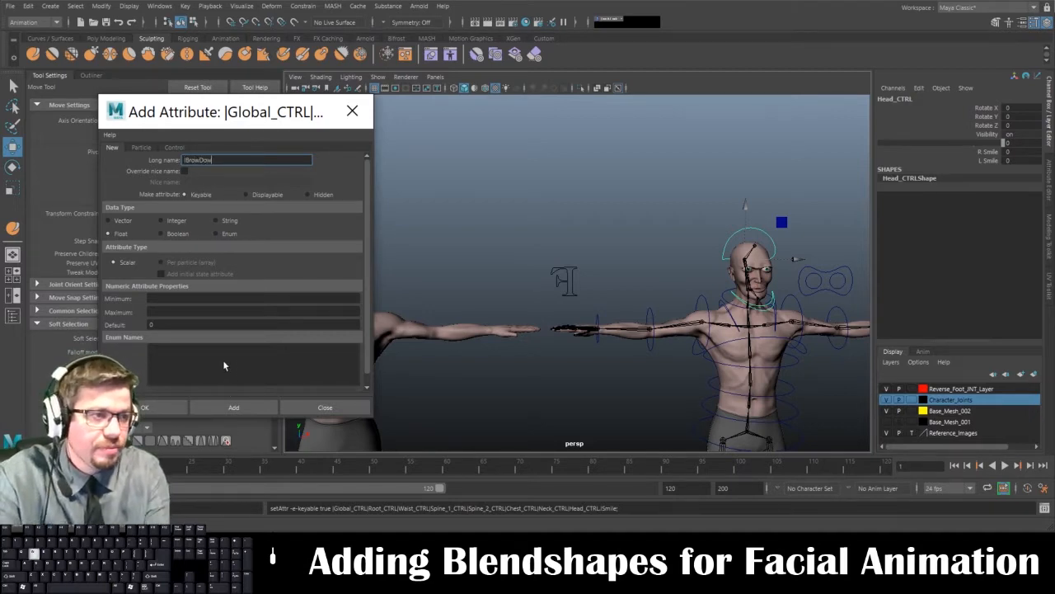
{"action": "left_click", "coordinate": [232, 404]}
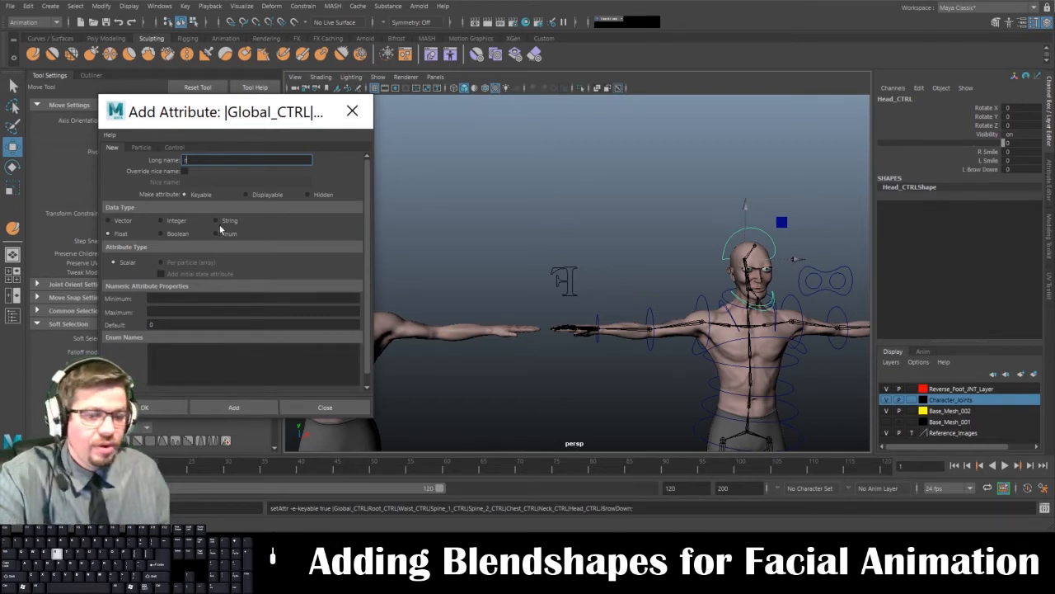
{"action": "type", "text": "rBrowD"}
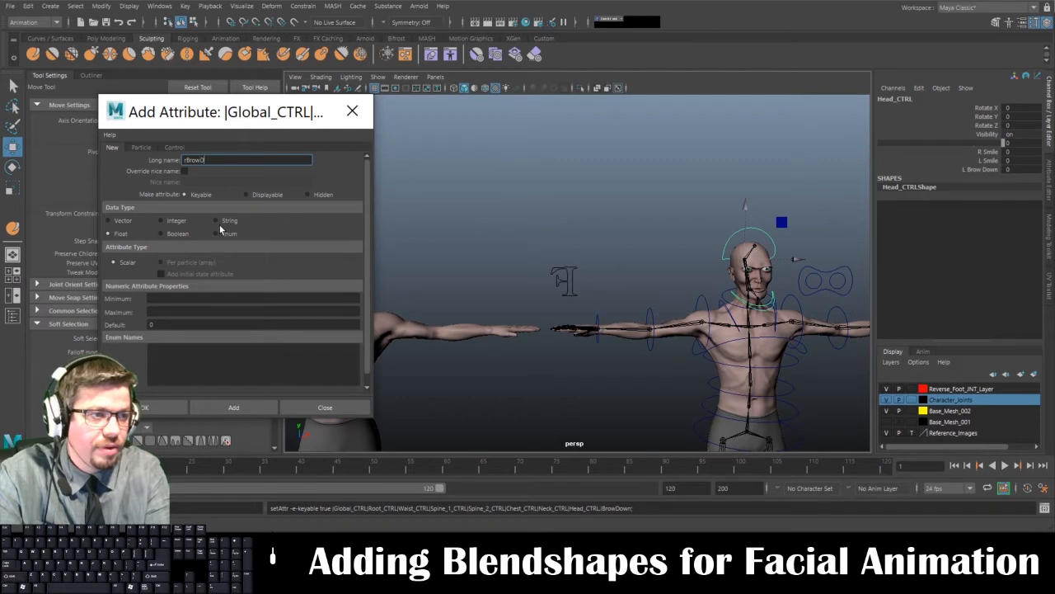
{"action": "type", "text": "own"}
{"action": "left_click", "coordinate": [255, 407]}
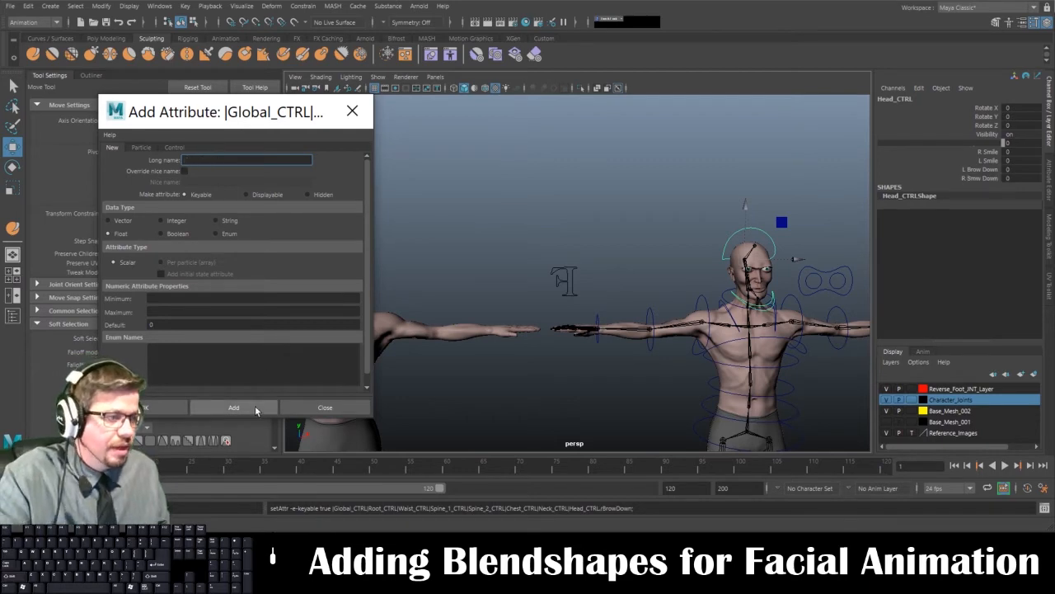
{"action": "left_click", "coordinate": [316, 408]}
- Add the L_Smile copy as a target to the Facial_Expressions blend shape on the rigged base mesh
{"action": "left_click_drag", "start_coordinate": [607, 318], "coordinate": [622, 327], "text": "alt"}
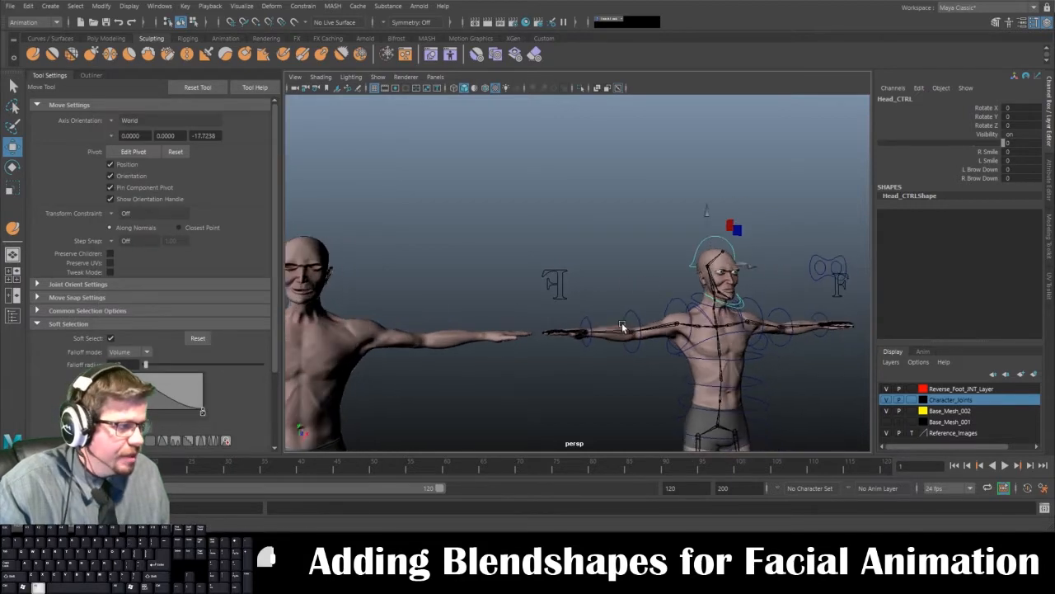
{"action": "middle_click_drag", "start_coordinate": [569, 367], "coordinate": [703, 341], "text": "alt"}
{"action": "scroll", "coordinate": [703, 338], "scroll_direction": "down", "scroll_amount": 5}
{"action": "left_click", "coordinate": [372, 291]}
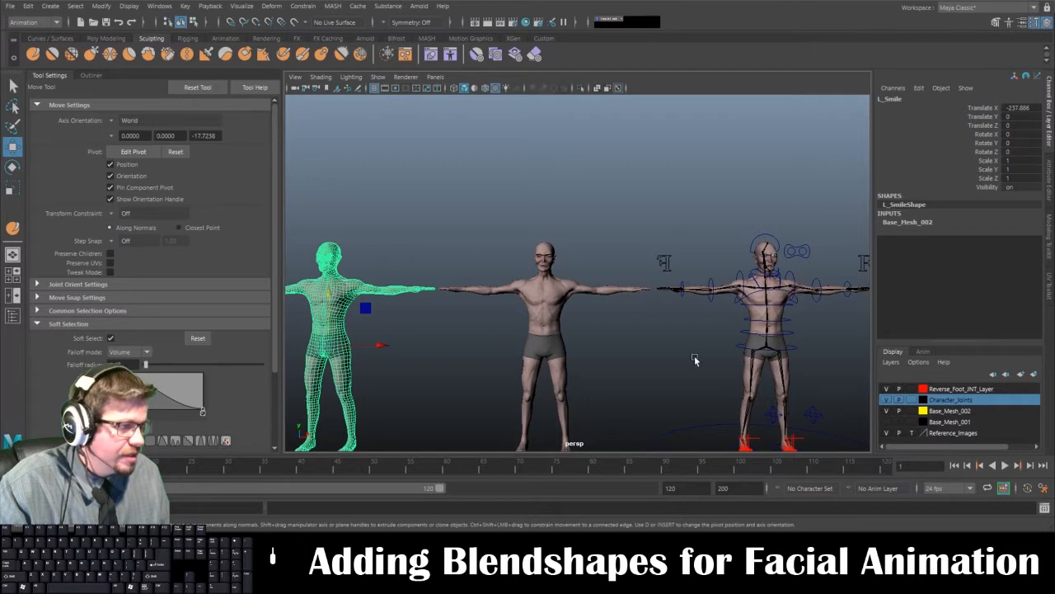
{"action": "left_click", "coordinate": [787, 359], "text": "shift"}
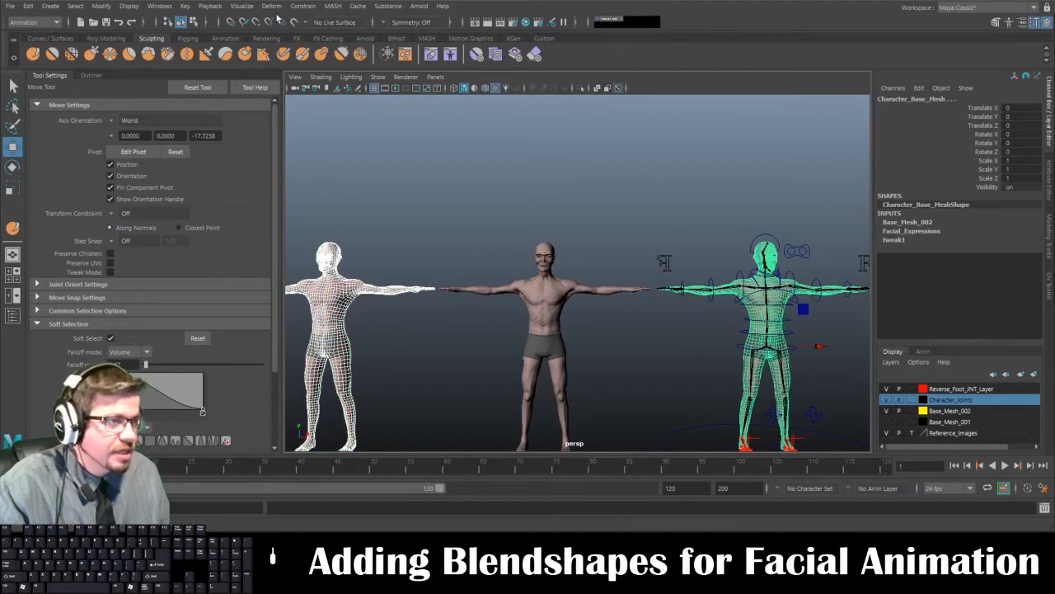
{"action": "left_click", "coordinate": [269, 7]}
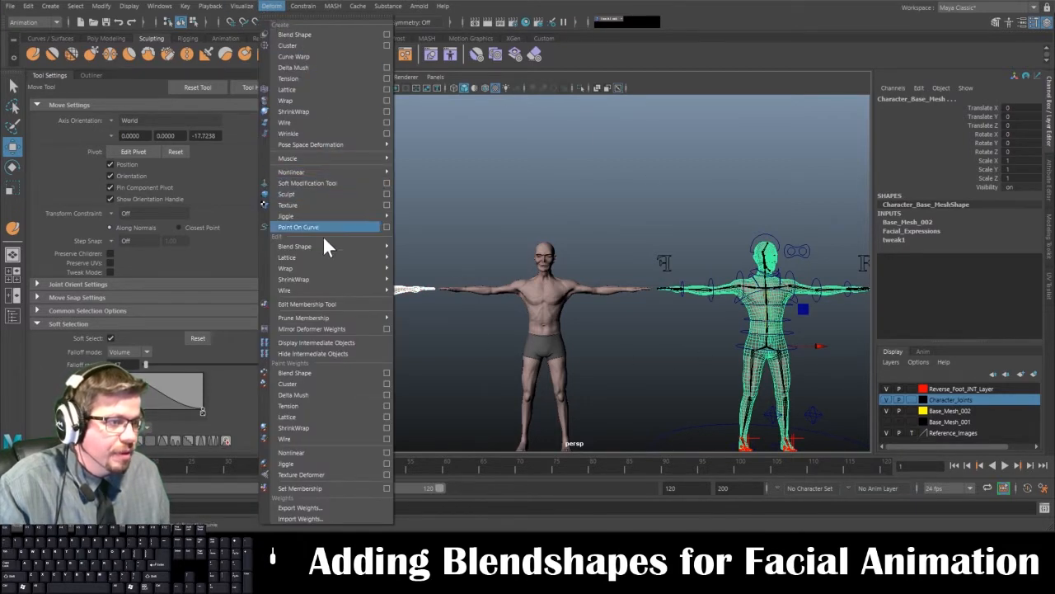
{"action": "mouse_move", "coordinate": [318, 247]}
{"action": "left_click", "coordinate": [418, 254]}
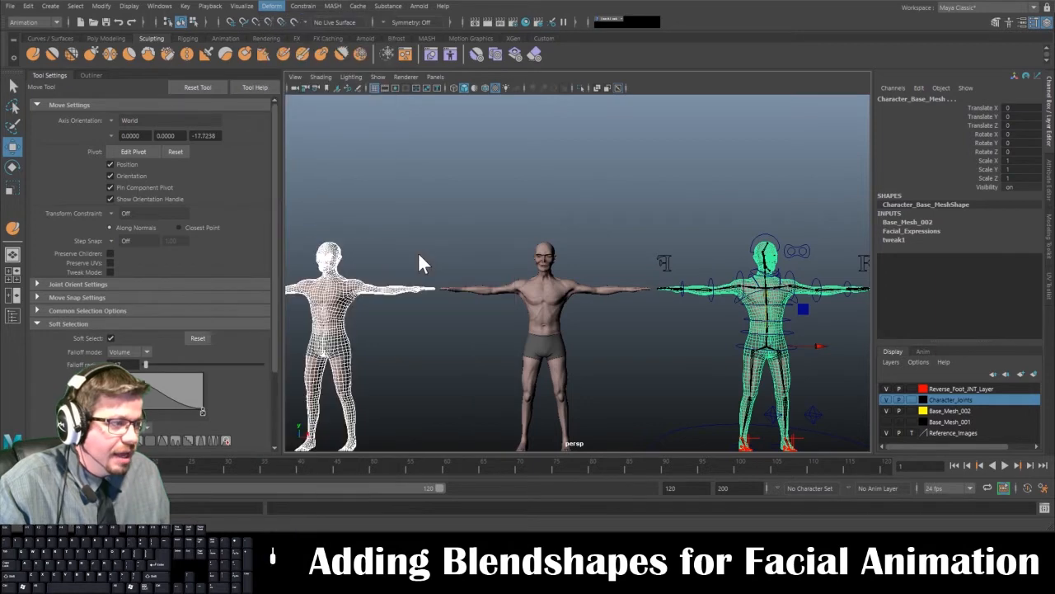
- Test the new target by raising L_Smile to 1 in Facial_Expressions on the rigged mesh
{"action": "left_click", "coordinate": [829, 323]}
{"action": "middle_click_drag", "start_coordinate": [679, 295], "coordinate": [493, 264], "text": "alt"}
{"action": "right_click_drag", "start_coordinate": [492, 264], "coordinate": [640, 340], "text": "alt"}
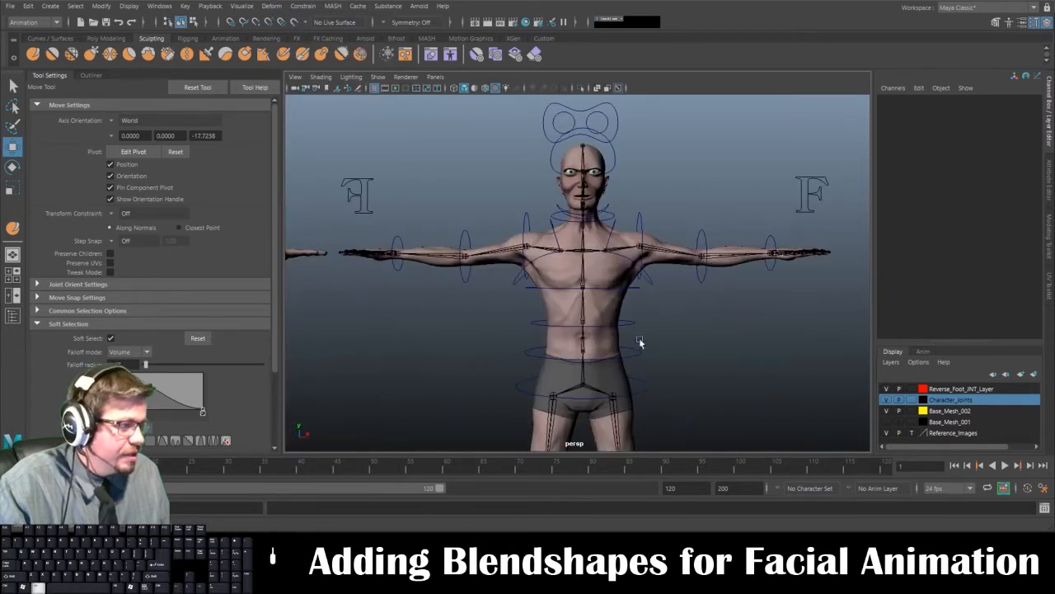
{"action": "left_click", "coordinate": [621, 307]}
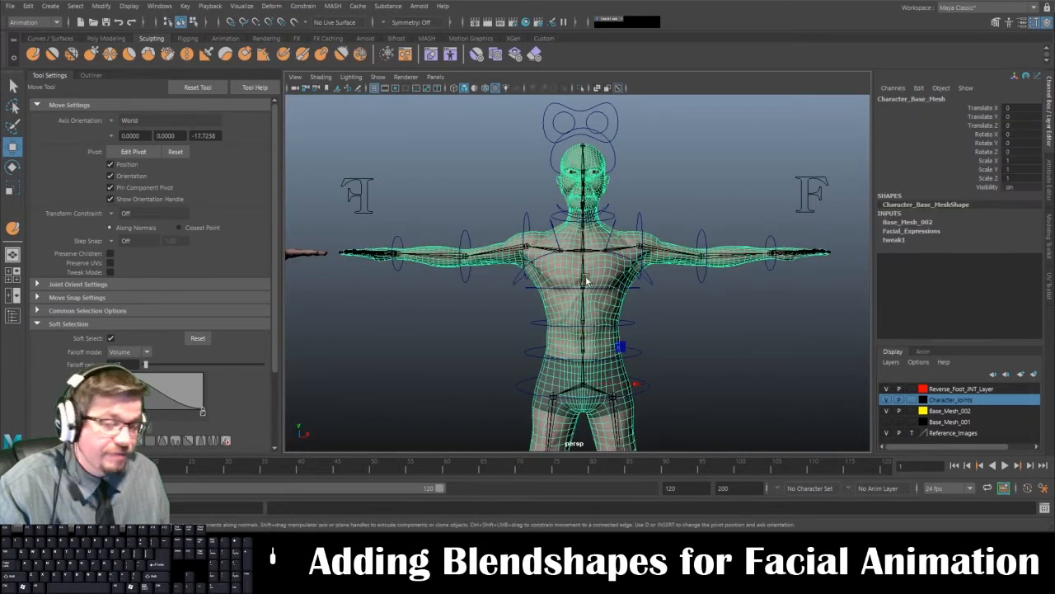
{"action": "left_click", "coordinate": [921, 230]}
{"action": "left_click", "coordinate": [978, 255]}
{"action": "middle_click_drag", "start_coordinate": [560, 175], "coordinate": [536, 234], "text": "alt"}
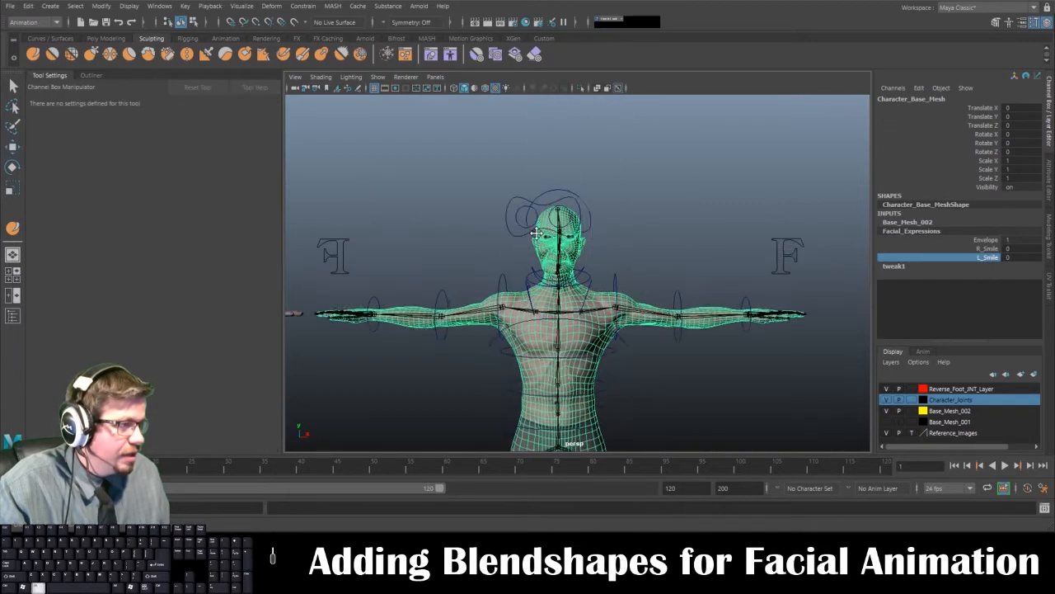
{"action": "right_click_drag", "start_coordinate": [536, 233], "coordinate": [627, 297], "text": "alt"}
{"action": "left_click_drag", "start_coordinate": [429, 280], "coordinate": [495, 272], "text": "alt"}
{"action": "middle_click_drag", "start_coordinate": [672, 265], "coordinate": [703, 266]}
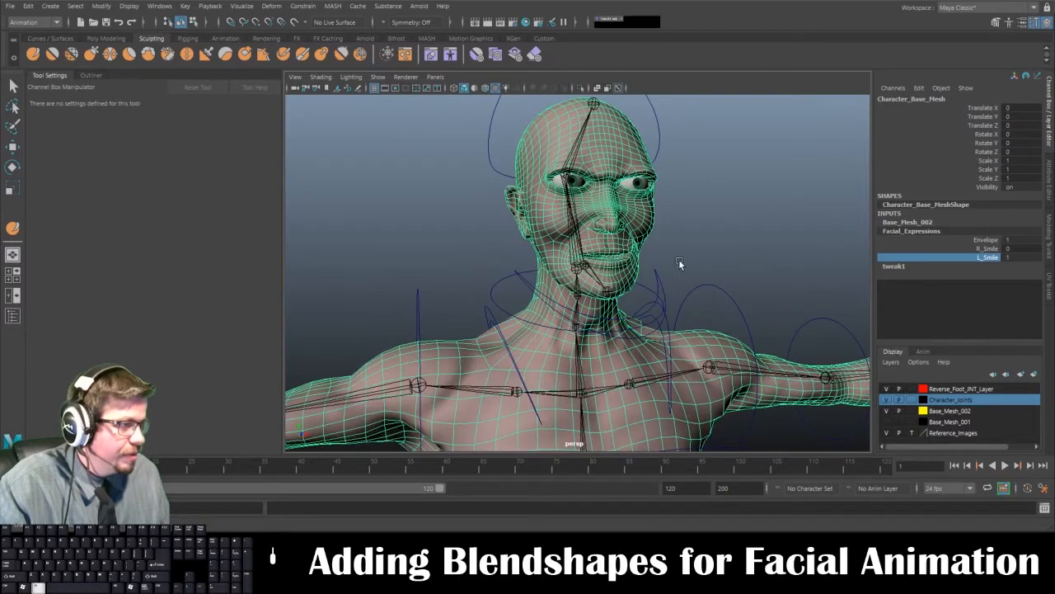
{"action": "right_click_drag", "start_coordinate": [679, 259], "coordinate": [647, 323], "text": "alt"}
{"action": "left_click_drag", "start_coordinate": [647, 323], "coordinate": [571, 310], "text": "alt"}
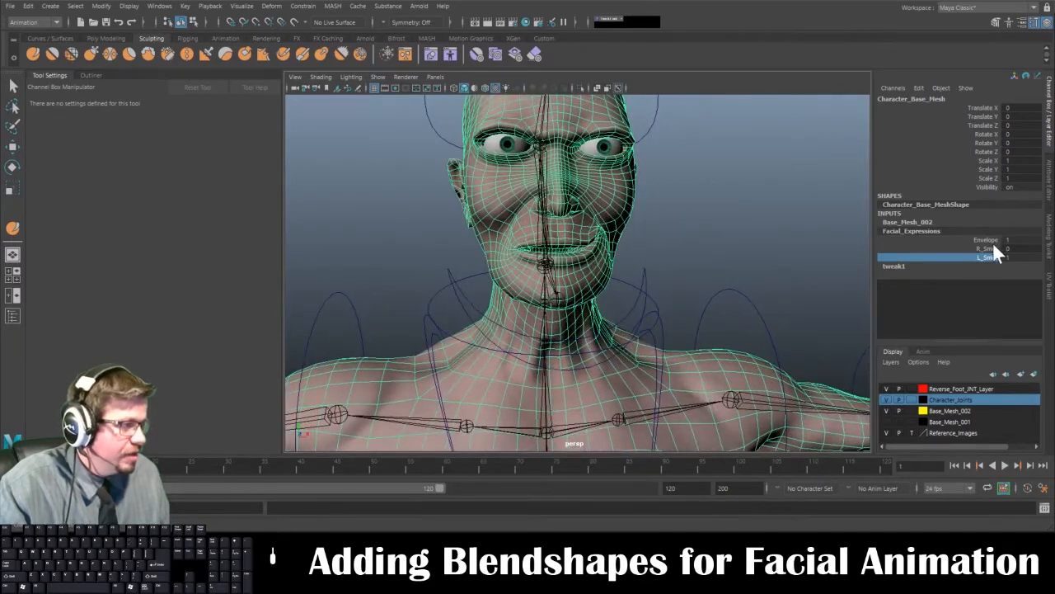
- Raise R_Smile to 1 as well to inspect the combined smile from several angles
{"action": "left_click", "coordinate": [993, 243]}
{"action": "left_click", "coordinate": [983, 247]}
{"action": "middle_click_drag", "start_coordinate": [683, 252], "coordinate": [764, 254]}
{"action": "left_click_drag", "start_coordinate": [722, 259], "coordinate": [711, 260], "text": "alt"}
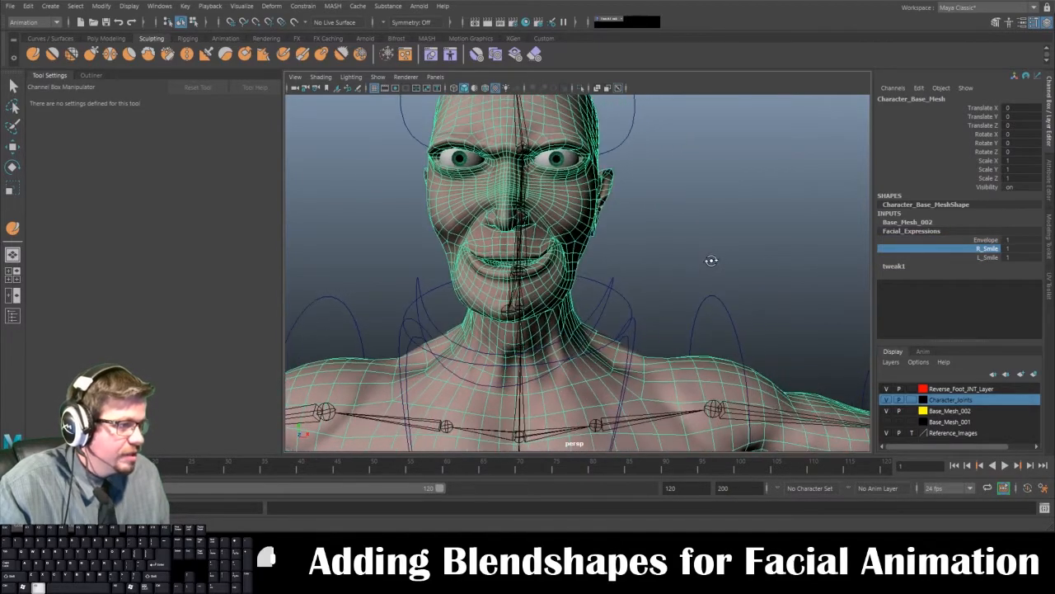
{"action": "right_click_drag", "start_coordinate": [709, 261], "coordinate": [645, 246], "text": "alt"}
{"action": "left_click", "coordinate": [644, 247]}
{"action": "left_click_drag", "start_coordinate": [641, 249], "coordinate": [663, 248], "text": "alt"}
{"action": "left_click", "coordinate": [663, 248]}
- Reset the R_Smile and L_Smile weights to 0 in Facial_Expressions
{"action": "left_click", "coordinate": [928, 231]}
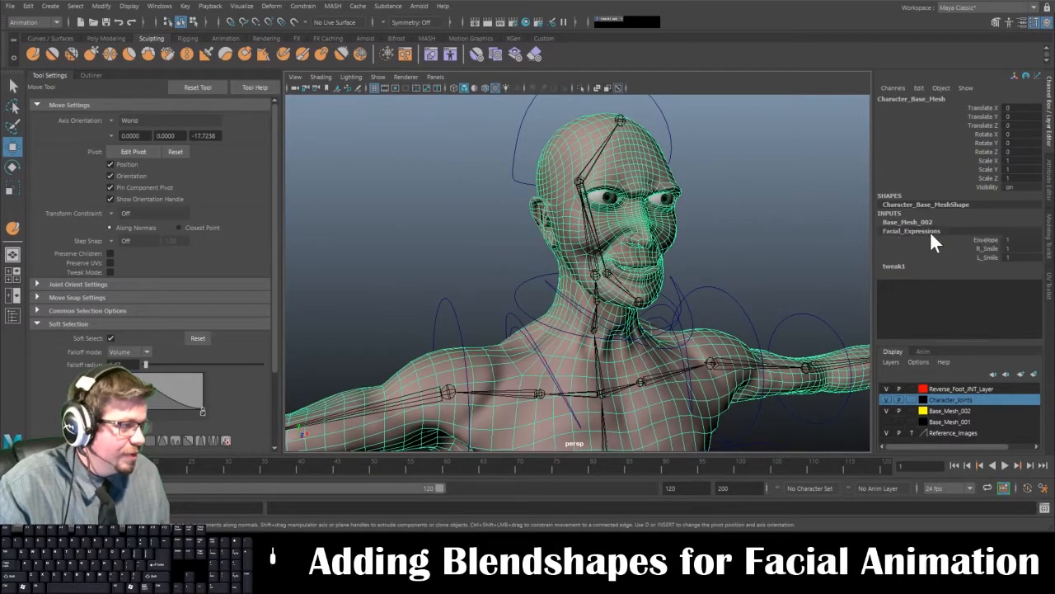
{"action": "left_click", "coordinate": [989, 248]}
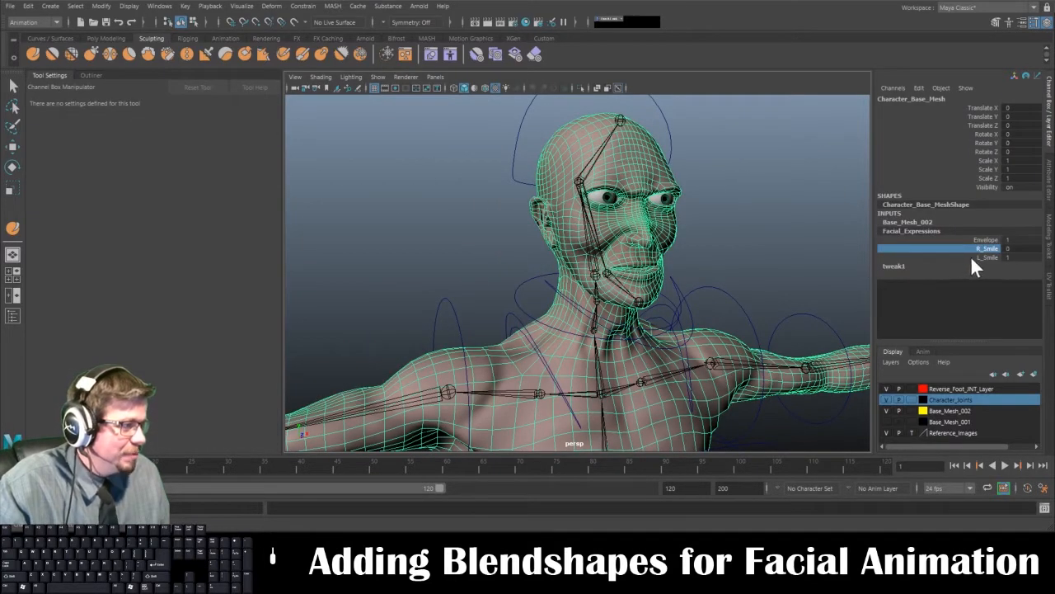
{"action": "left_click", "coordinate": [987, 257]}
{"action": "type", "text": "0"}
{"action": "key", "text": "Return"}
- Duplicate the rigged base mesh and move the copy along X past the L_Smile copy, to about -357
{"action": "scroll", "coordinate": [588, 227], "scroll_direction": "down", "scroll_amount": 8}
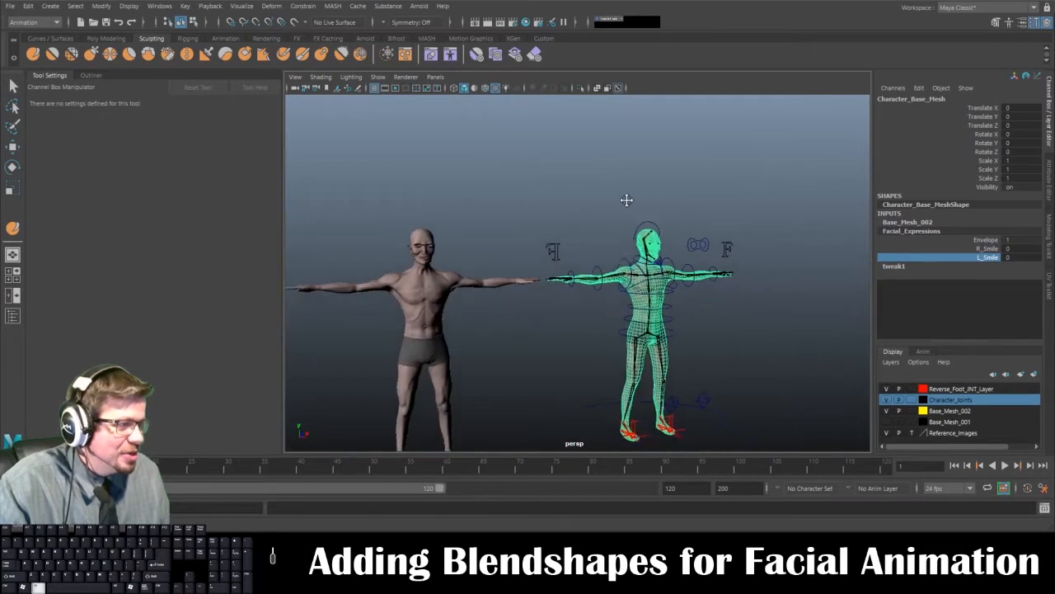
{"action": "scroll", "coordinate": [626, 223], "scroll_direction": "down", "scroll_amount": 6}
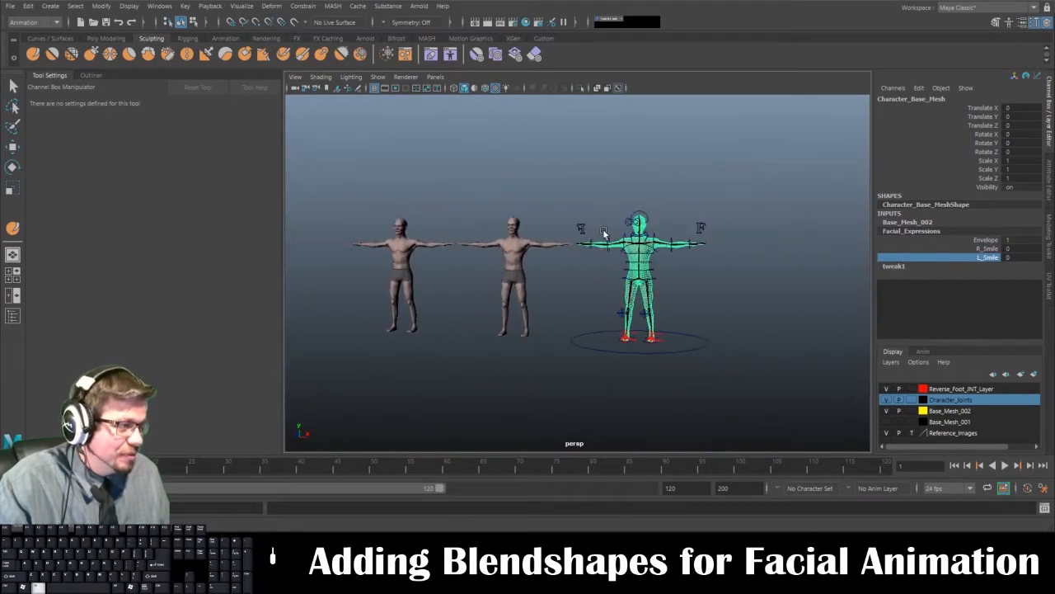
{"action": "key", "text": "f"}
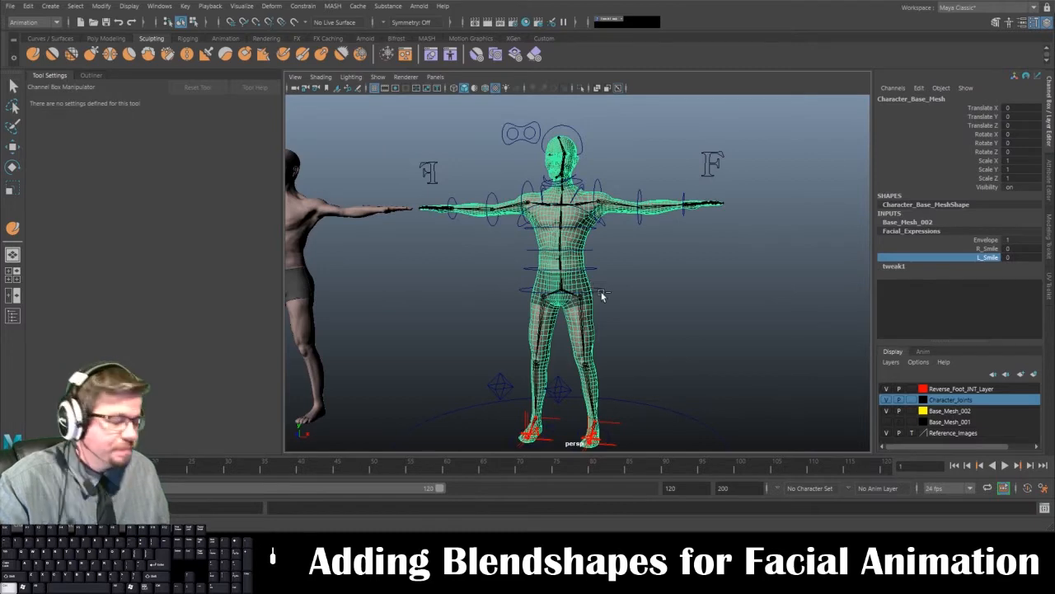
{"action": "key", "text": "ctrl+d"}
{"action": "key", "text": "w"}
{"action": "scroll", "coordinate": [601, 295], "scroll_direction": "down", "scroll_amount": 4}
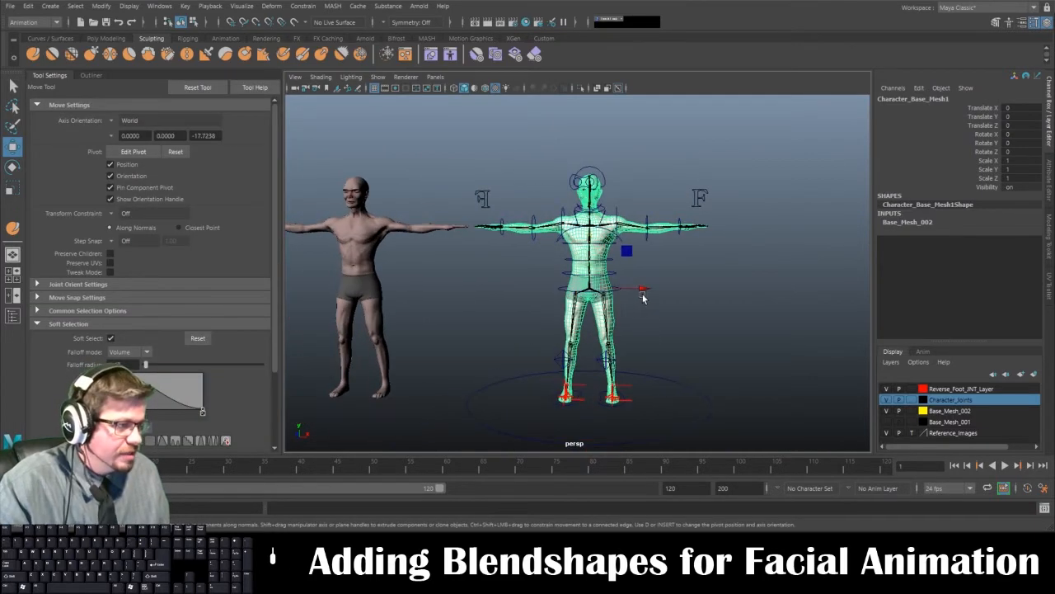
{"action": "left_click_drag", "start_coordinate": [631, 290], "coordinate": [317, 284]}
{"action": "middle_click_drag", "start_coordinate": [318, 284], "coordinate": [601, 315], "text": "alt"}
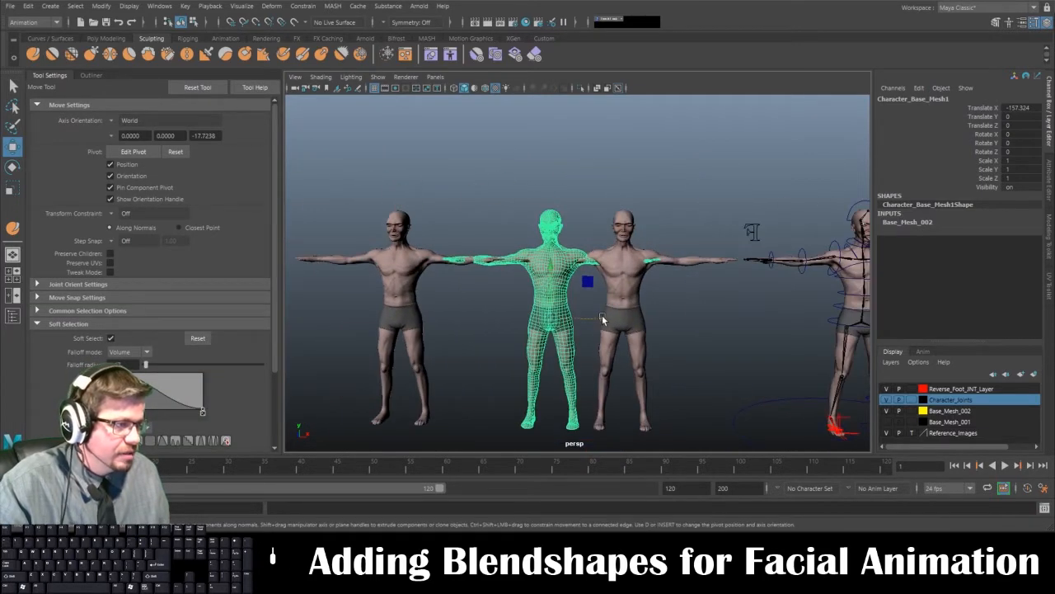
{"action": "left_click_drag", "start_coordinate": [602, 315], "coordinate": [235, 304]}
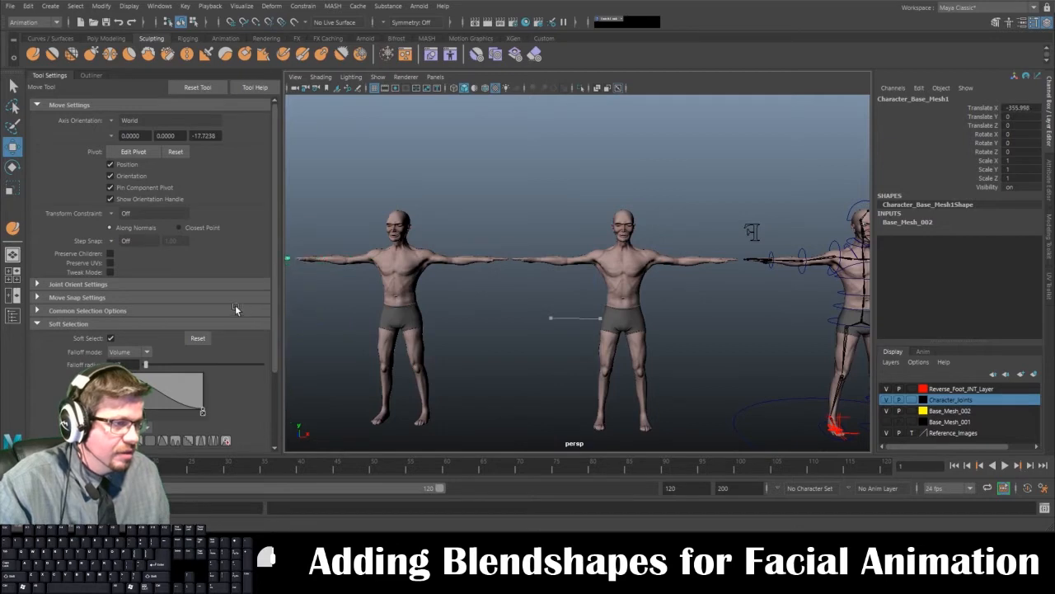
{"action": "key", "text": "f"}
{"action": "scroll", "coordinate": [595, 302], "scroll_direction": "up", "scroll_amount": 5}
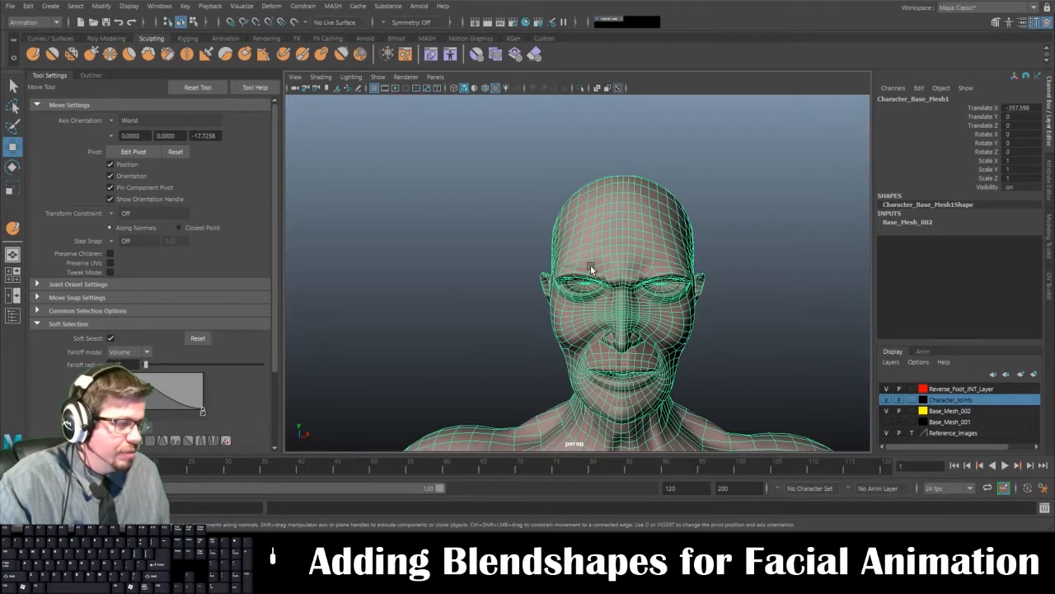
{"action": "right_click_drag", "start_coordinate": [562, 255], "coordinate": [506, 243]}
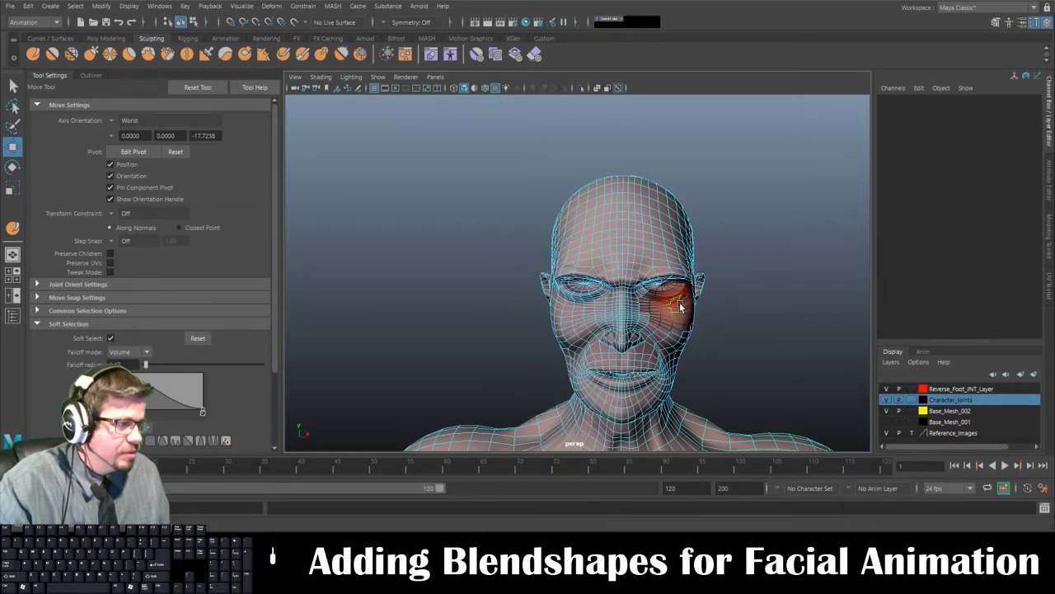
{"action": "right_click_drag", "start_coordinate": [622, 247], "coordinate": [732, 299]}
- Examine the Facial_Expressions weights on the rigged mesh and the smile and brow-down attributes on the head control
{"action": "scroll", "coordinate": [733, 299], "scroll_direction": "down", "scroll_amount": 5}
{"action": "middle_click_drag", "start_coordinate": [858, 280], "coordinate": [789, 281], "text": "alt"}
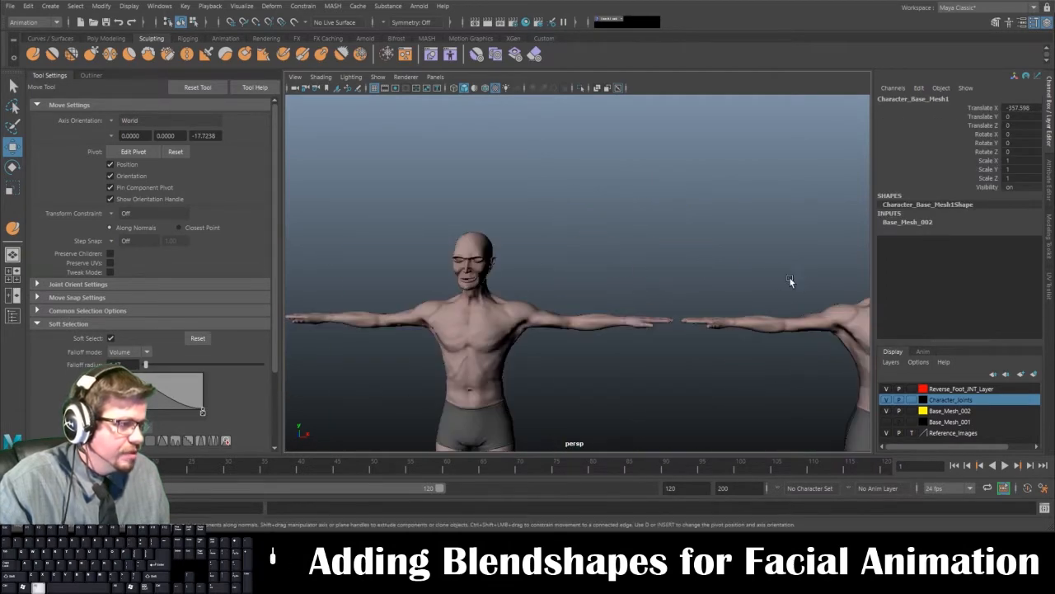
{"action": "left_click_drag", "start_coordinate": [789, 281], "coordinate": [550, 306], "text": "alt"}
{"action": "left_click", "coordinate": [580, 316]}
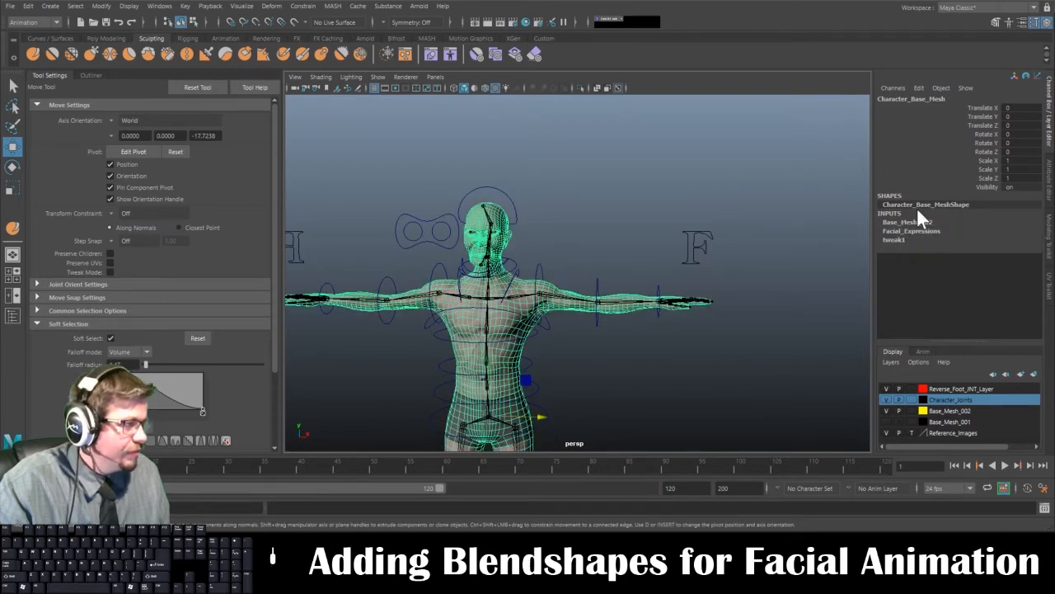
{"action": "left_click", "coordinate": [914, 231]}
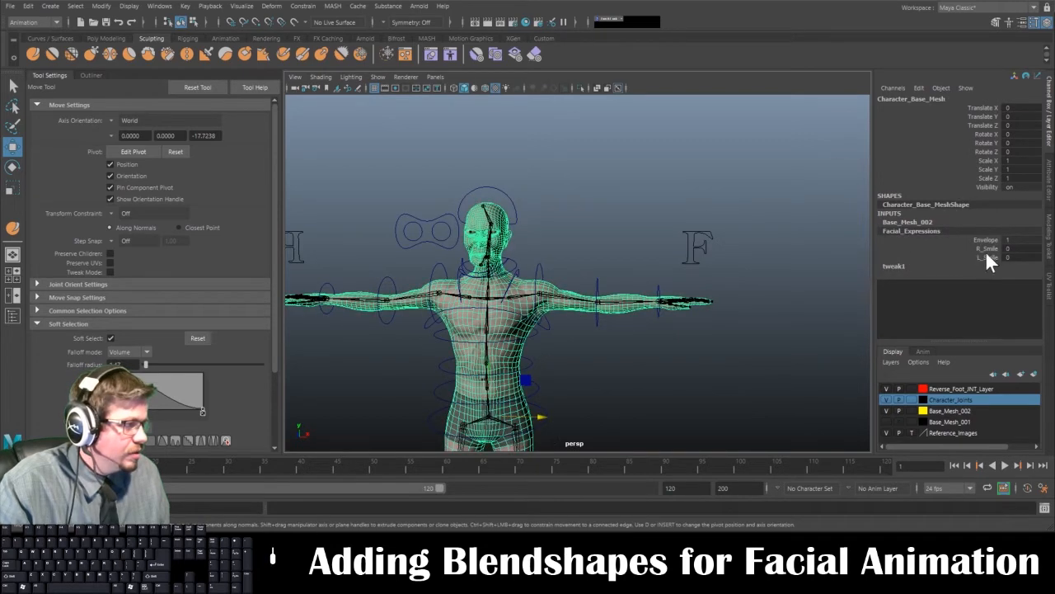
{"action": "left_click", "coordinate": [486, 194]}
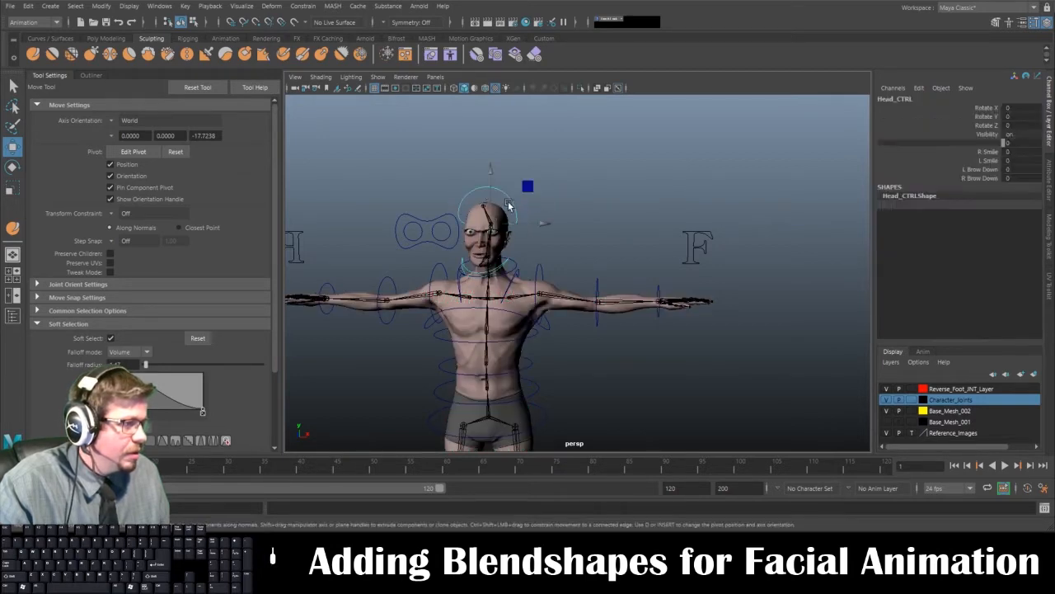
{"action": "left_click_drag", "start_coordinate": [508, 205], "coordinate": [500, 206], "text": "alt"}
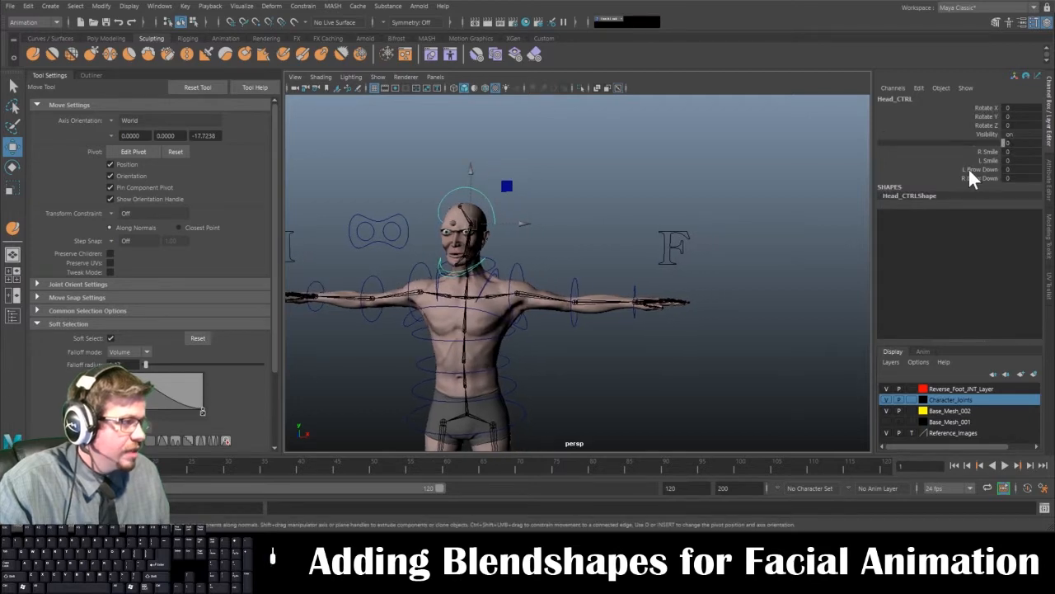
- Rename the base-mesh copy standing beyond L_Smile as rBrowDown
{"action": "right_click_drag", "start_coordinate": [660, 261], "coordinate": [462, 240], "text": "alt"}
{"action": "middle_click_drag", "start_coordinate": [421, 235], "coordinate": [744, 213], "text": "alt"}
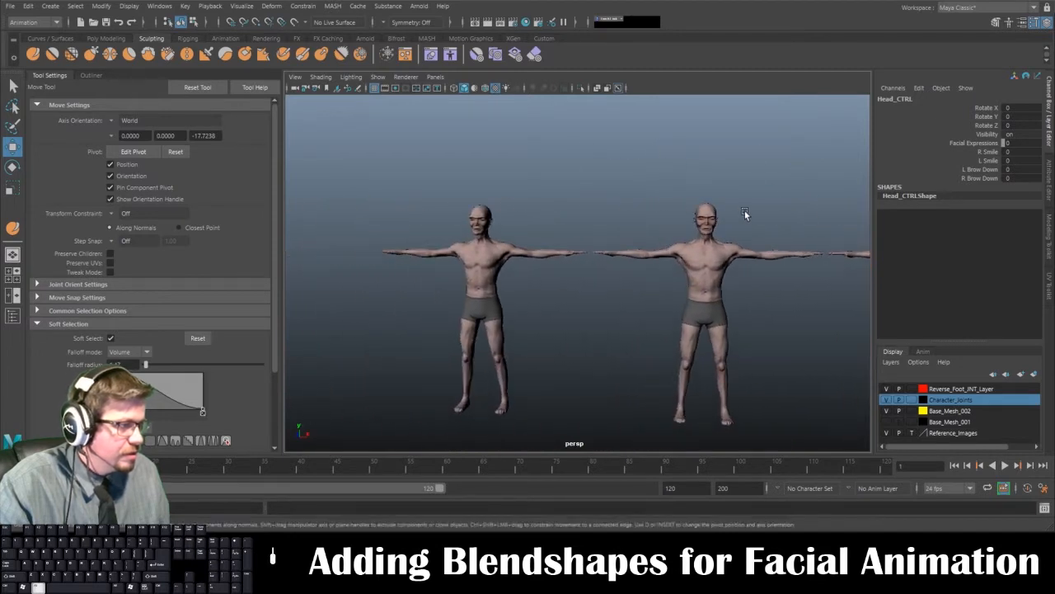
{"action": "right_click_drag", "start_coordinate": [744, 213], "coordinate": [578, 177], "text": "alt"}
{"action": "middle_click_drag", "start_coordinate": [645, 211], "coordinate": [480, 211], "text": "alt"}
{"action": "left_click", "coordinate": [442, 249]}
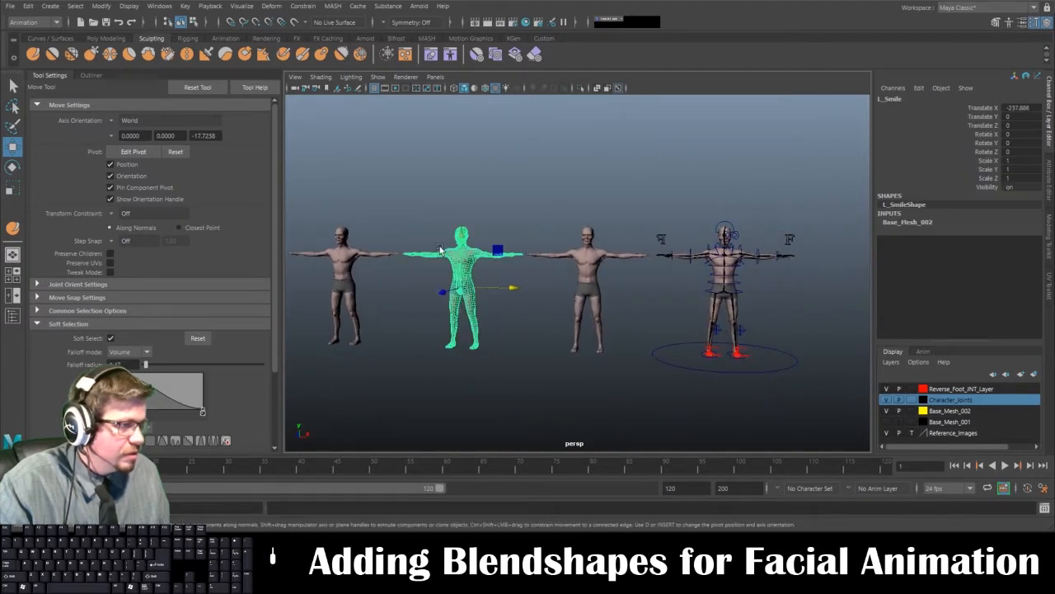
{"action": "left_click", "coordinate": [362, 256]}
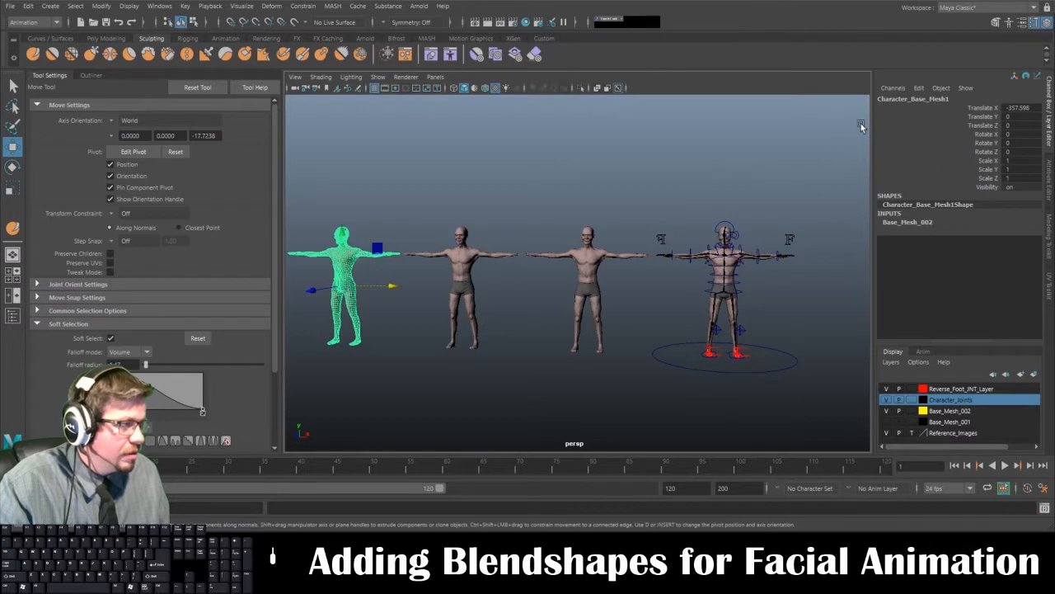
{"action": "double_click", "coordinate": [908, 99]}
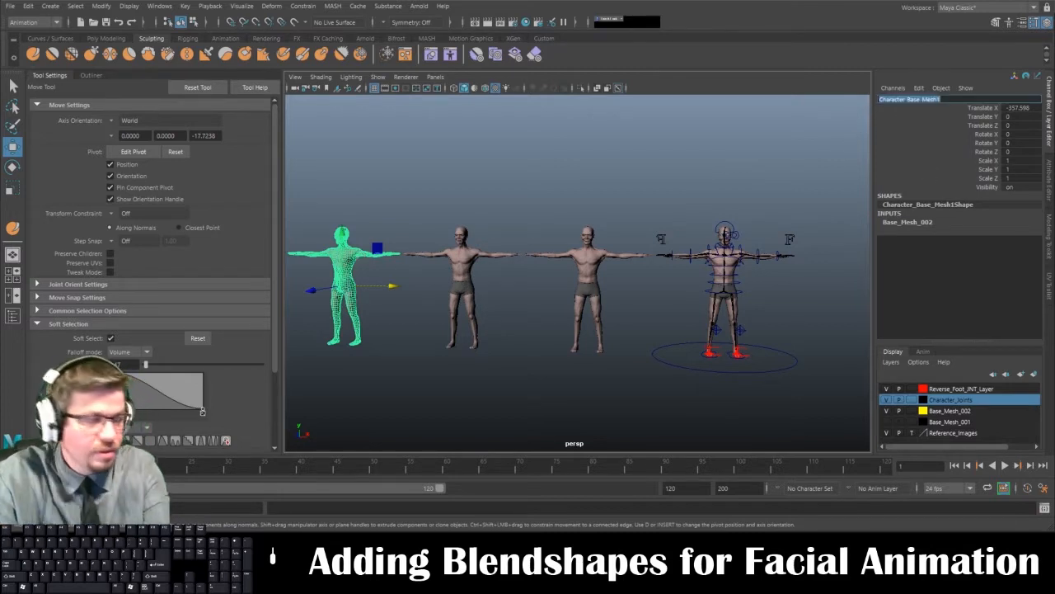
{"action": "type", "text": "rBrowDo"}
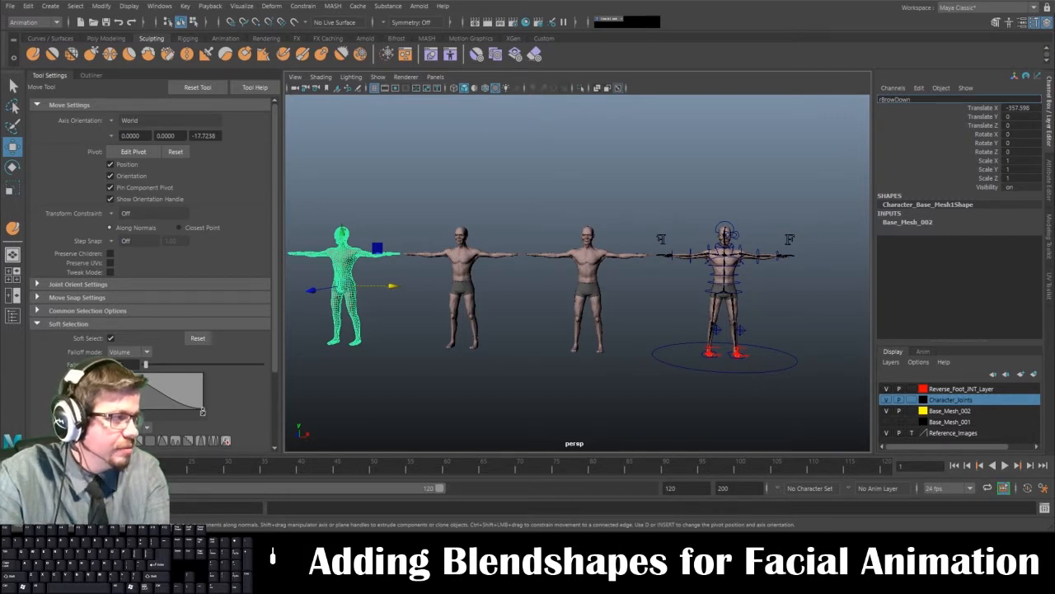
{"action": "type", "text": "wn"}
{"action": "key", "text": "Return"}
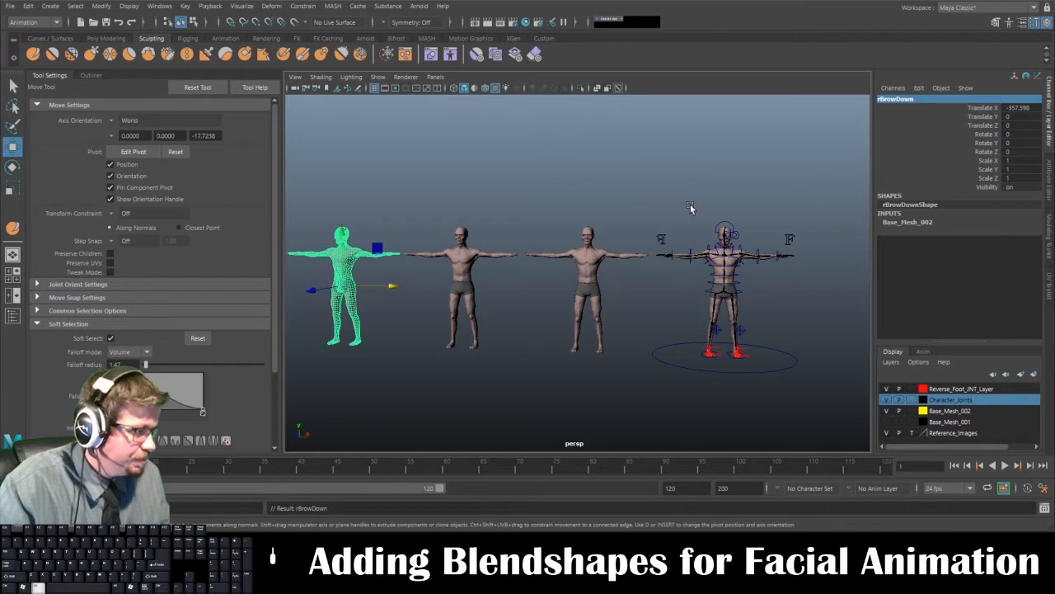
- Duplicate the rigged base mesh and move the copy along X past the other targets, to about -478
{"action": "scroll", "coordinate": [680, 276], "scroll_direction": "up", "scroll_amount": 3}
{"action": "left_click", "coordinate": [699, 248]}
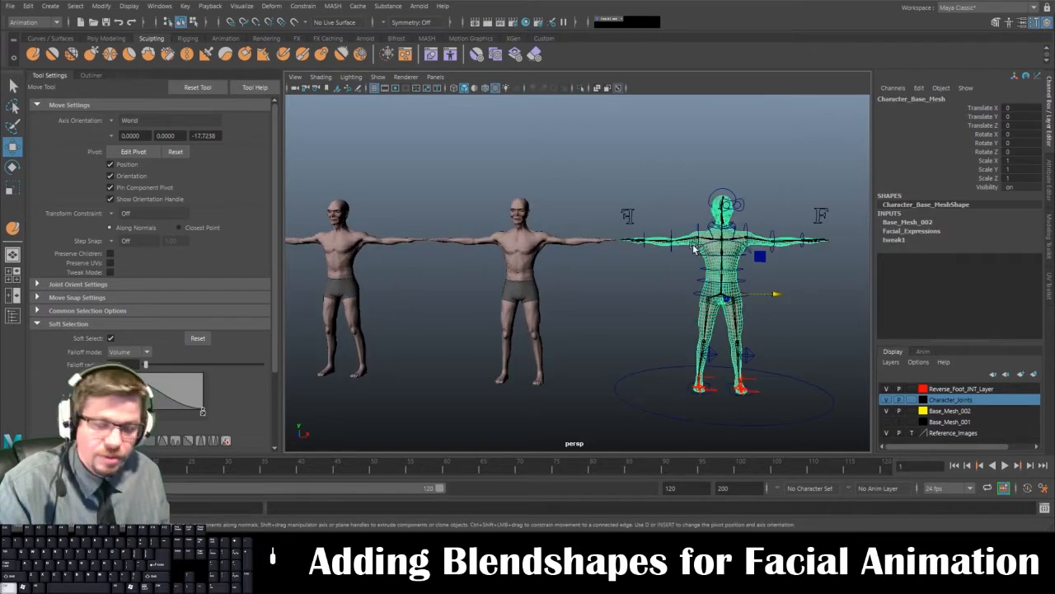
{"action": "left_click", "coordinate": [696, 248]}
{"action": "left_click_drag", "start_coordinate": [776, 294], "coordinate": [257, 306]}
{"action": "scroll", "coordinate": [471, 269], "scroll_direction": "down", "scroll_amount": 3}
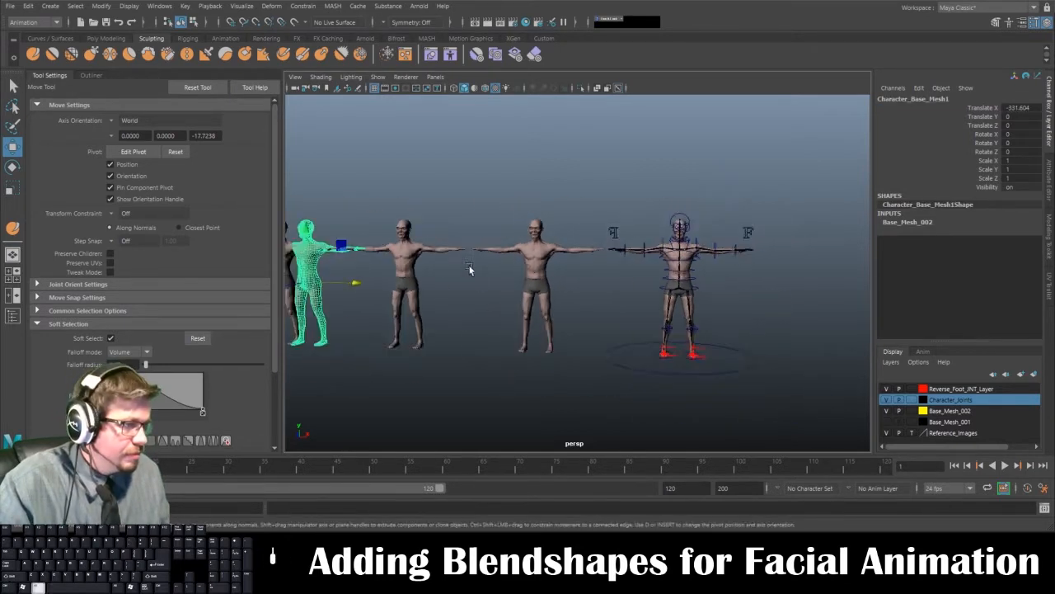
{"action": "middle_click_drag", "start_coordinate": [471, 269], "coordinate": [591, 283], "text": "alt"}
{"action": "left_click_drag", "start_coordinate": [542, 288], "coordinate": [384, 283]}
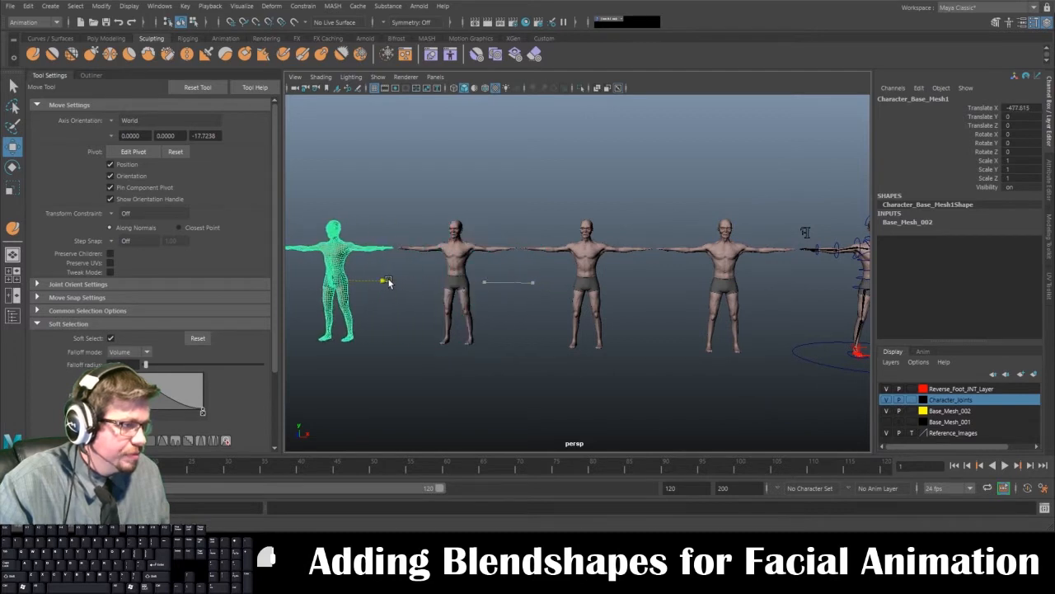
- Rename the outermost base-mesh copy as L_Brow_Down
{"action": "left_click", "coordinate": [912, 99]}
{"action": "left_click", "coordinate": [450, 248]}
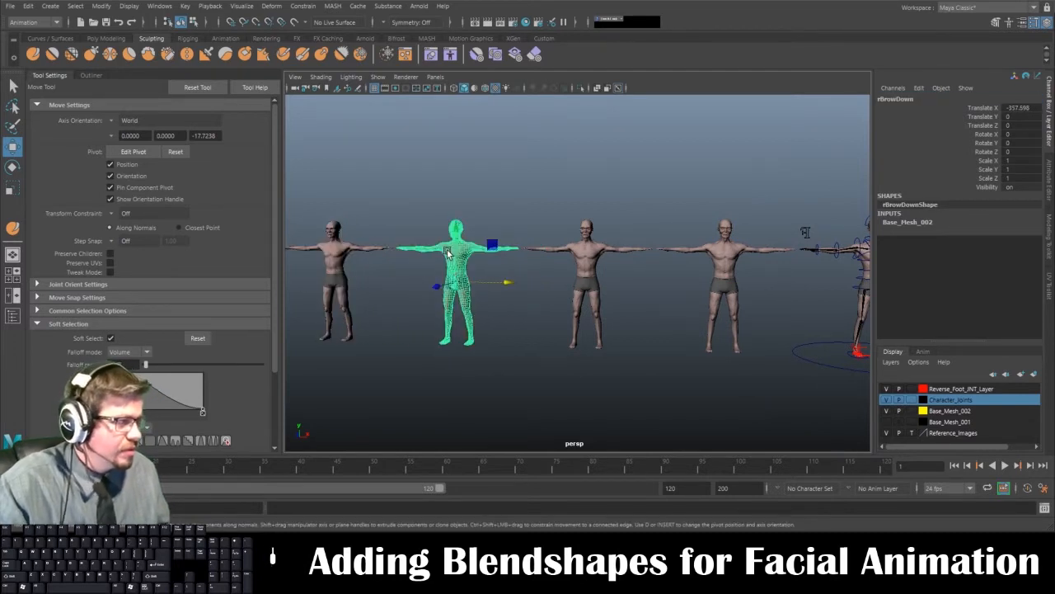
{"action": "left_click", "coordinate": [360, 251]}
{"action": "left_click", "coordinate": [907, 99]}
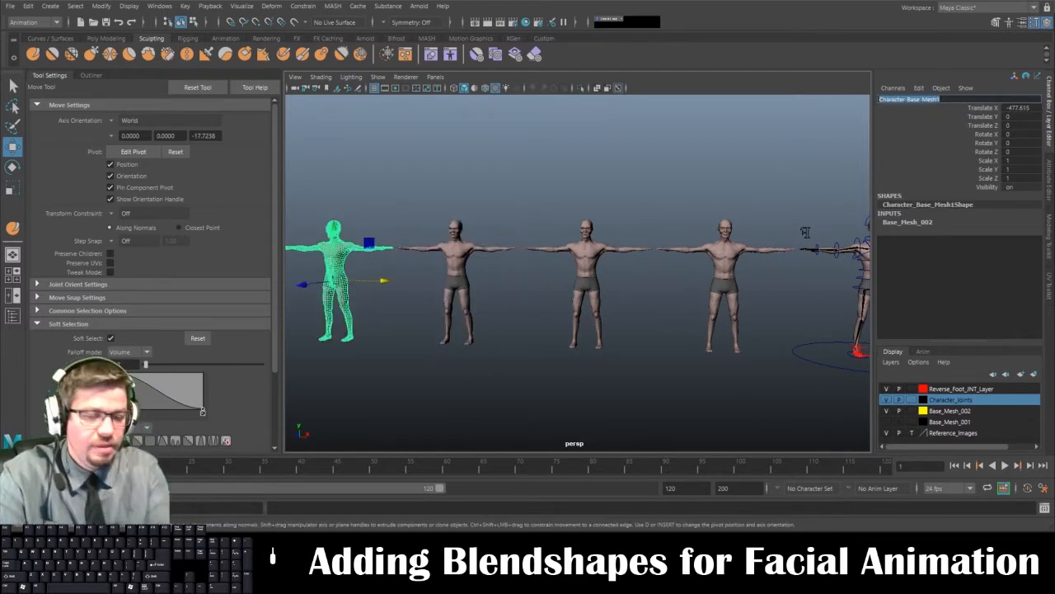
{"action": "key", "text": "BackSpace"}
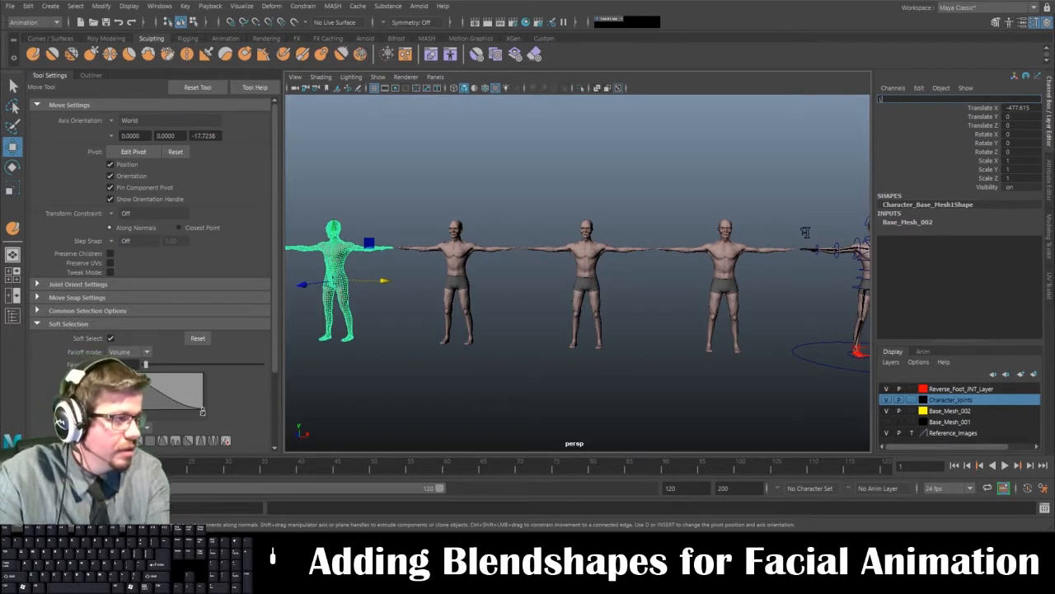
{"action": "type", "text": "L_Brow_Down"}
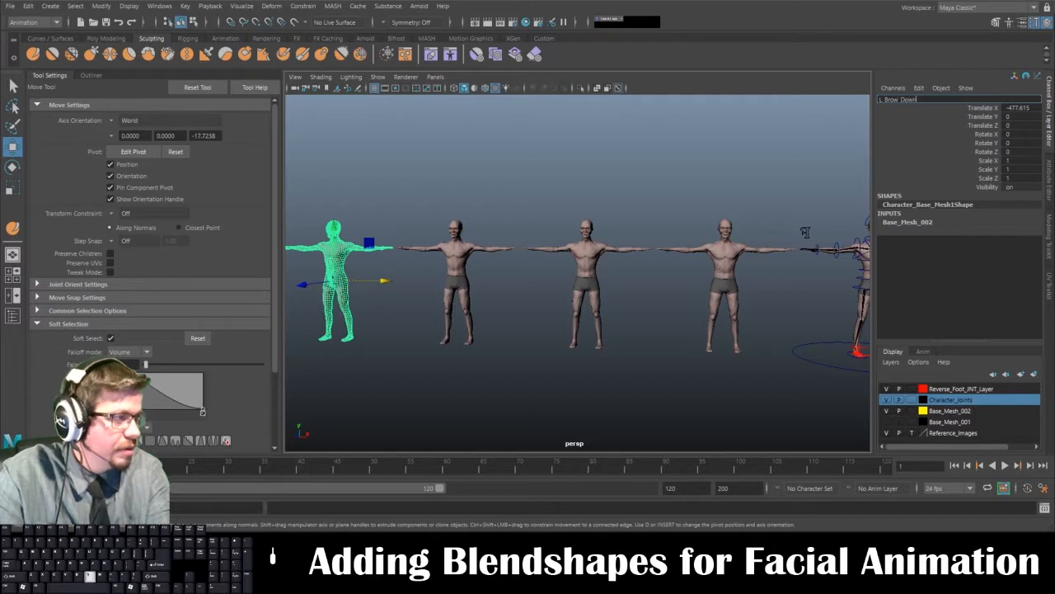
{"action": "key", "text": "Return"}
- Rename the rBrowDown mesh as R_Brow_Down
{"action": "left_click", "coordinate": [455, 246]}
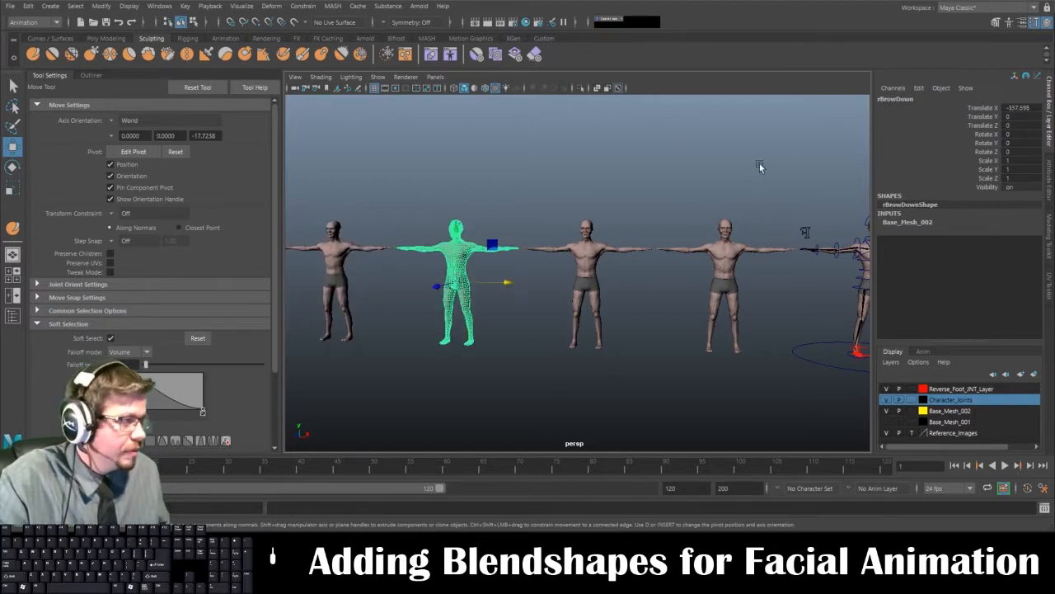
{"action": "left_click", "coordinate": [907, 99]}
{"action": "type", "text": "R"}
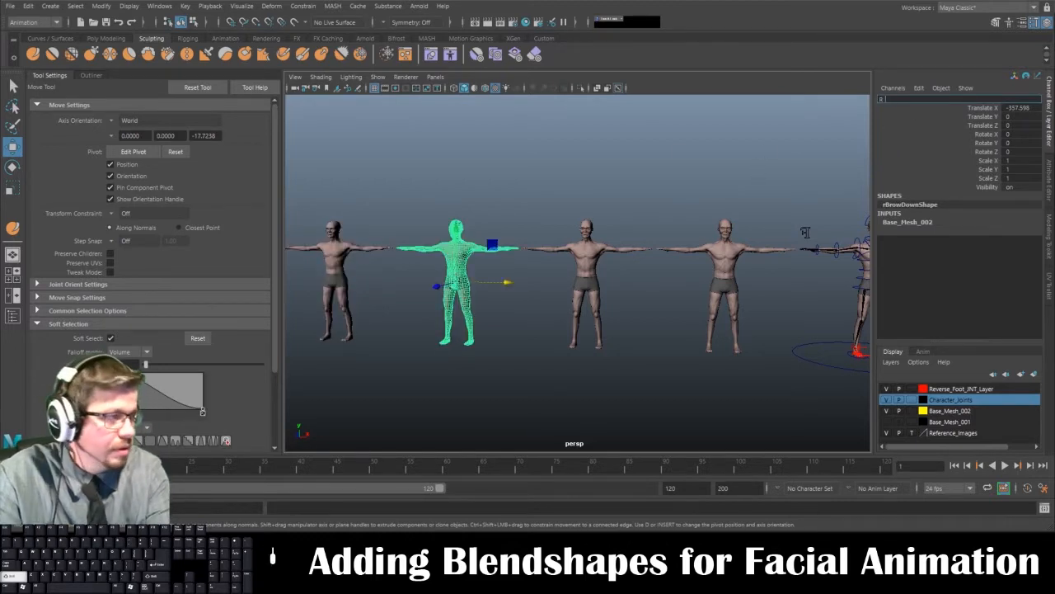
{"action": "type", "text": "_Brow_Down"}
{"action": "key", "text": "Return"}
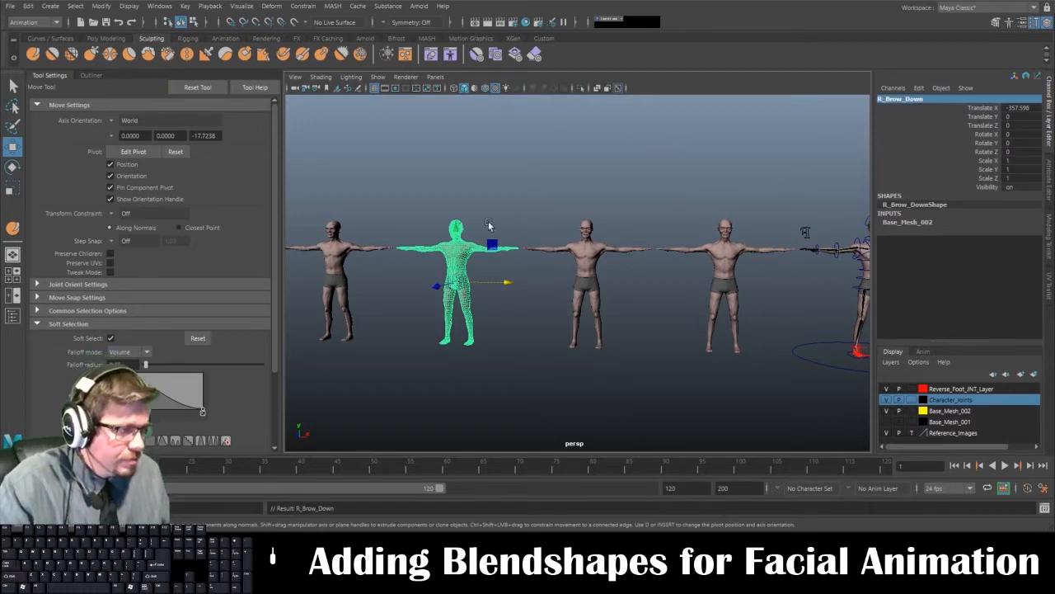
- Shape R_Brow_Down by adjusting the soft-selection falloff and pulling the vertices of the character's right brow down over the eye
{"action": "key", "text": "f"}
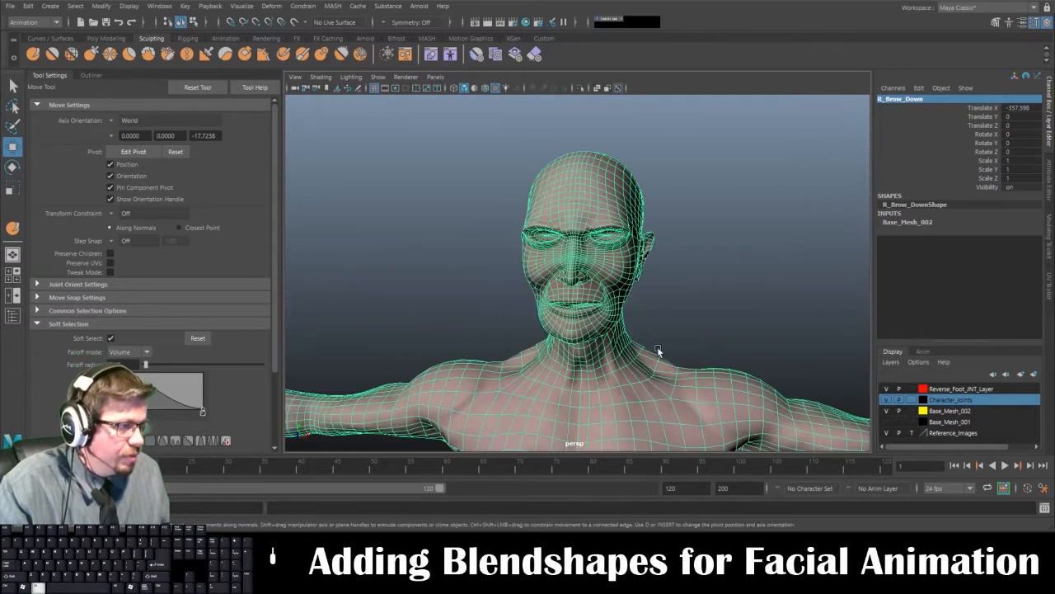
{"action": "right_click_drag", "start_coordinate": [562, 225], "coordinate": [519, 221]}
{"action": "middle_click_drag", "start_coordinate": [520, 217], "coordinate": [603, 254], "text": "alt"}
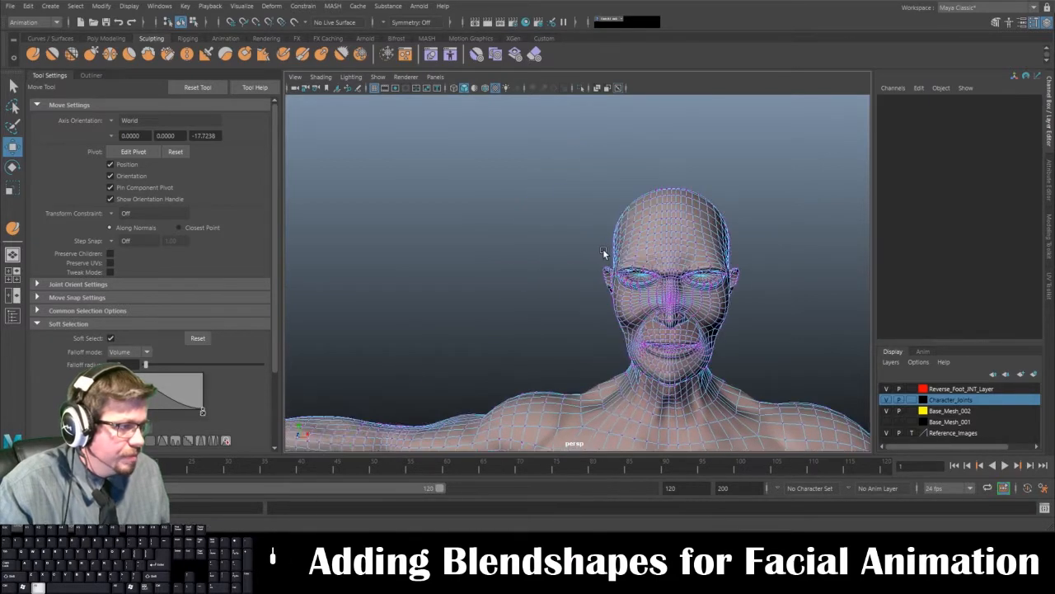
{"action": "right_click_drag", "start_coordinate": [602, 255], "coordinate": [737, 290], "text": "alt"}
{"action": "left_click", "coordinate": [789, 246]}
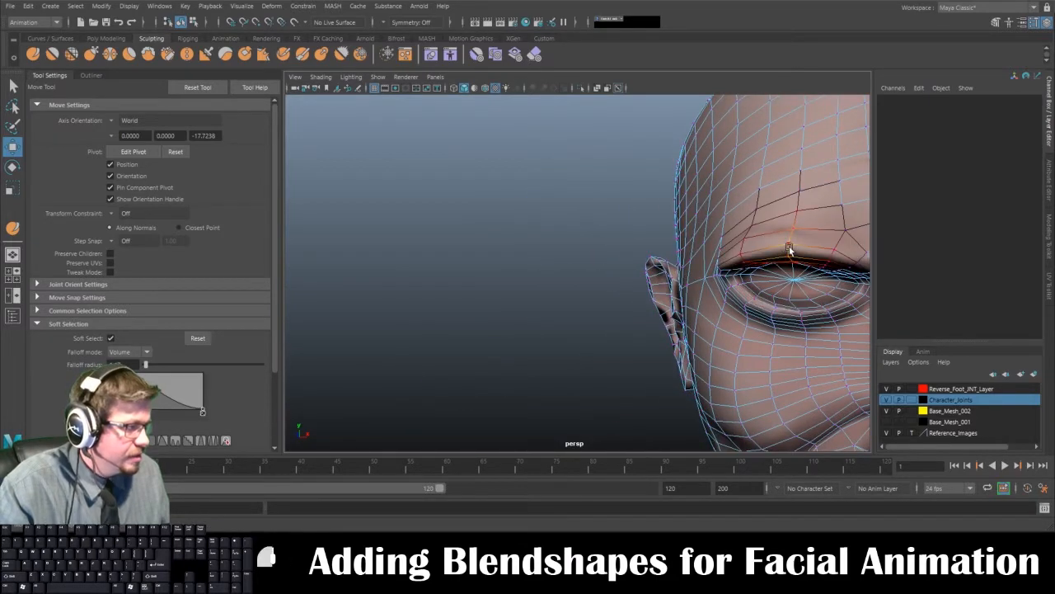
{"action": "left_click_drag", "start_coordinate": [789, 248], "coordinate": [588, 209], "text": "alt"}
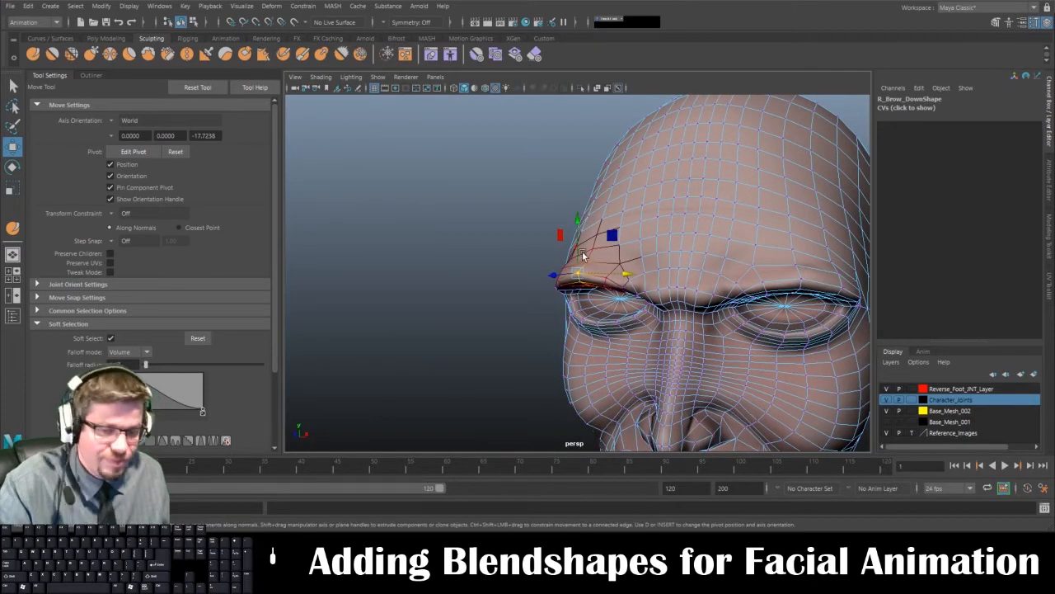
{"action": "key", "text": "b"}
{"action": "mouse_move", "coordinate": [584, 254]}
{"action": "left_mouse_down"}
{"action": "mouse_move", "coordinate": [596, 258]}
{"action": "mouse_move", "coordinate": [588, 261]}
{"action": "left_mouse_up"}
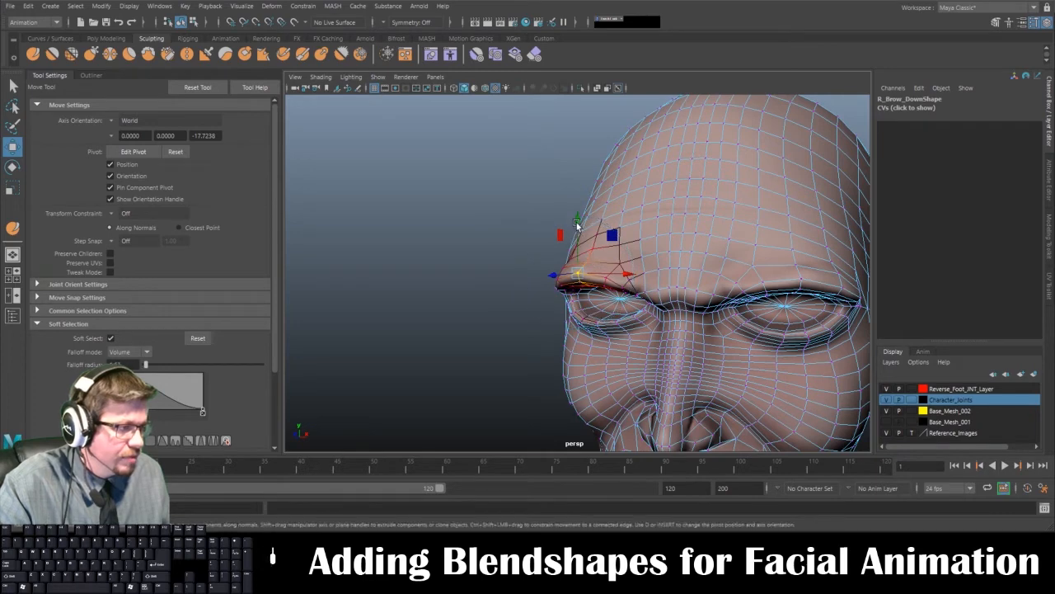
{"action": "left_click_drag", "start_coordinate": [576, 222], "coordinate": [618, 276]}
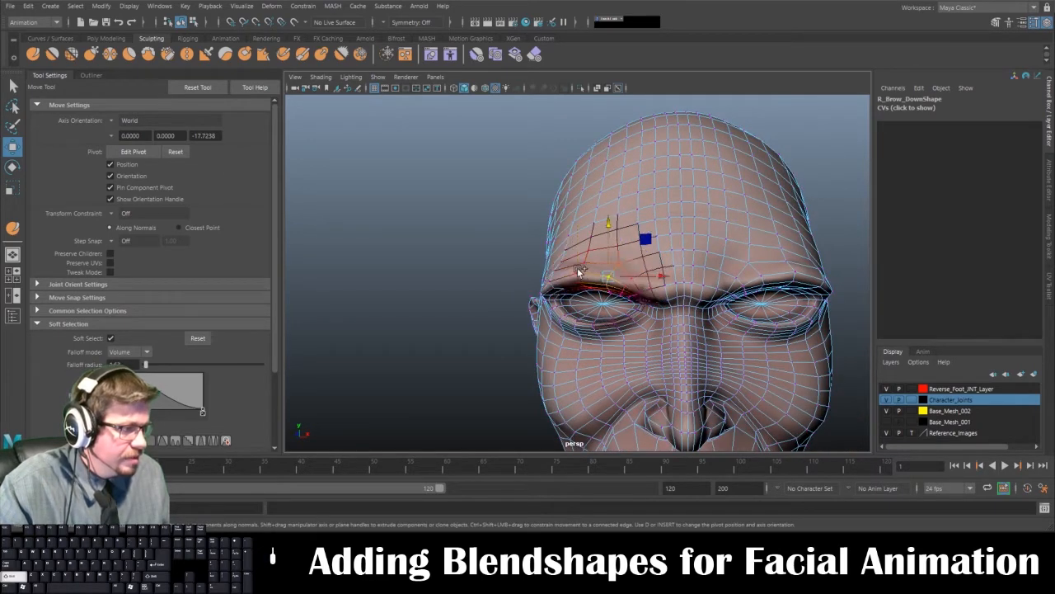
{"action": "left_click", "coordinate": [578, 271], "text": "shift"}
{"action": "left_click_drag", "start_coordinate": [591, 224], "coordinate": [598, 249]}
- Lower the left brow vertices on L_Brow_Down with soft selection and return the mesh to object mode
{"action": "right_click_drag", "start_coordinate": [599, 249], "coordinate": [440, 200], "text": "alt"}
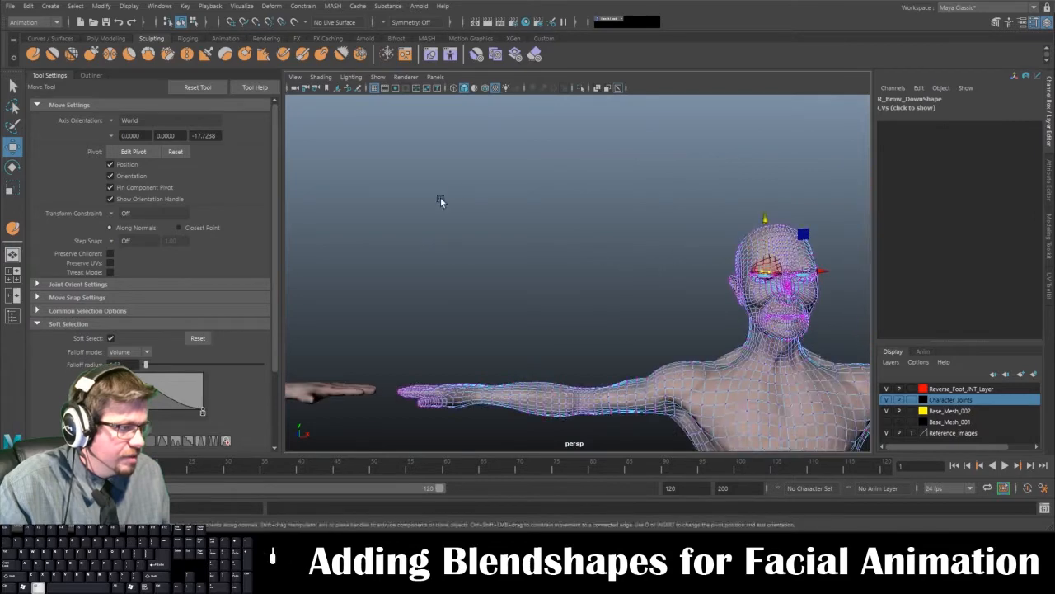
{"action": "middle_click_drag", "start_coordinate": [346, 239], "coordinate": [540, 244], "text": "alt"}
{"action": "middle_click_drag", "start_coordinate": [339, 262], "coordinate": [610, 238], "text": "alt"}
{"action": "left_click", "coordinate": [501, 268]}
{"action": "right_click_drag", "start_coordinate": [610, 238], "coordinate": [536, 240], "text": "alt"}
{"action": "right_click_drag", "start_coordinate": [570, 270], "coordinate": [719, 404], "text": "alt"}
{"action": "left_click", "coordinate": [577, 285]}
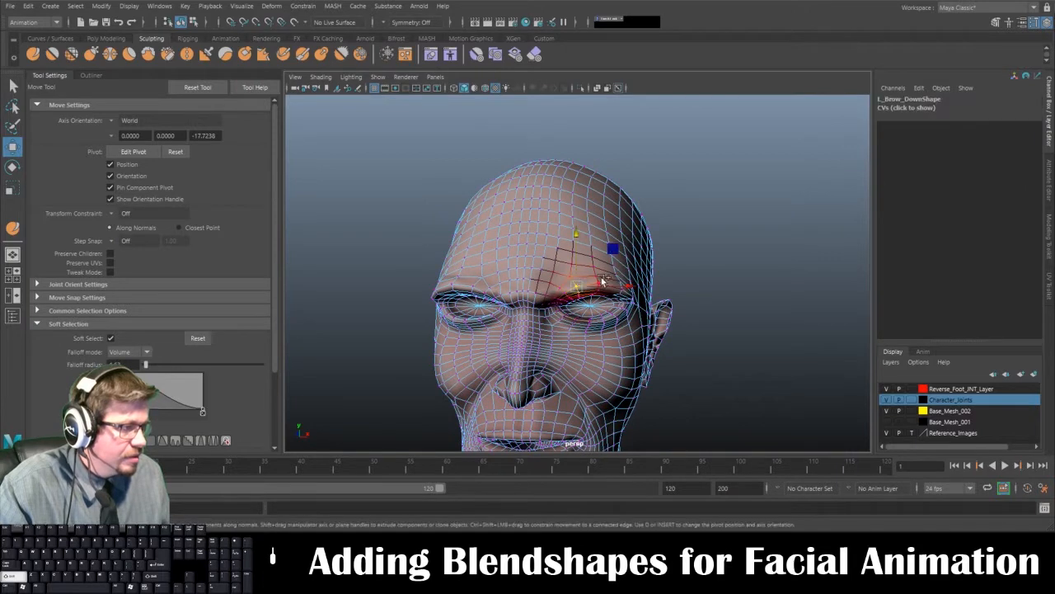
{"action": "left_click", "coordinate": [601, 280], "text": "shift"}
{"action": "left_click_drag", "start_coordinate": [588, 230], "coordinate": [588, 239]}
{"action": "right_click_drag", "start_coordinate": [558, 229], "coordinate": [610, 214]}
{"action": "left_click", "coordinate": [707, 291]}
- Add R_Brow_Down as a blend shape target to the rigged base mesh
{"action": "right_click_drag", "start_coordinate": [708, 291], "coordinate": [627, 276], "text": "alt"}
{"action": "middle_click_drag", "start_coordinate": [627, 275], "coordinate": [517, 237], "text": "alt"}
{"action": "right_click_drag", "start_coordinate": [517, 237], "coordinate": [470, 260], "text": "alt"}
{"action": "middle_click_drag", "start_coordinate": [470, 260], "coordinate": [324, 252], "text": "alt"}
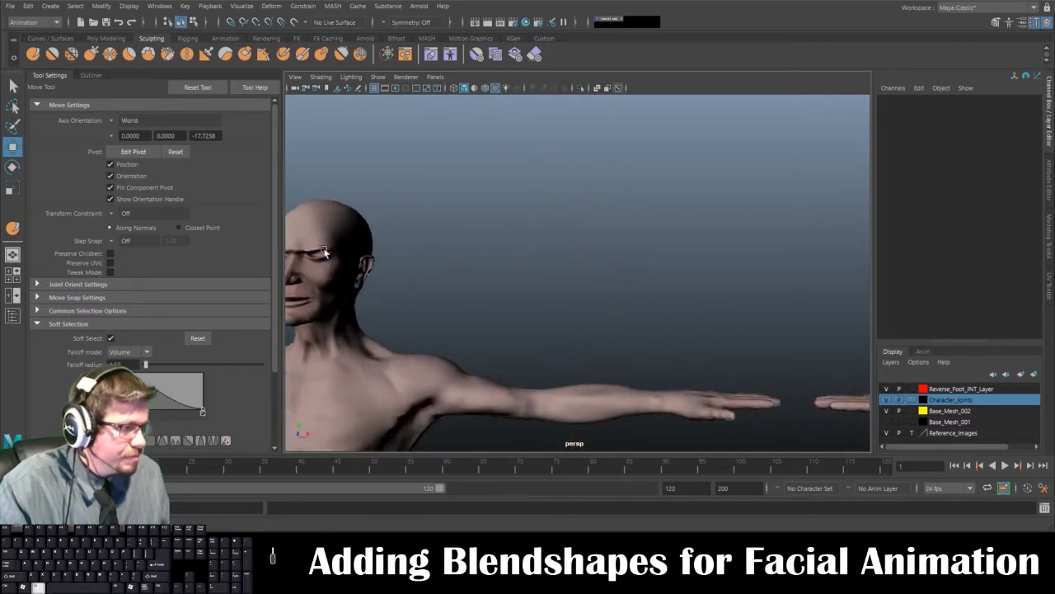
{"action": "right_click_drag", "start_coordinate": [324, 252], "coordinate": [548, 267], "text": "alt"}
{"action": "middle_click_drag", "start_coordinate": [723, 342], "coordinate": [547, 306], "text": "alt"}
{"action": "left_click", "coordinate": [583, 317]}
{"action": "right_click_drag", "start_coordinate": [585, 318], "coordinate": [660, 306], "text": "alt"}
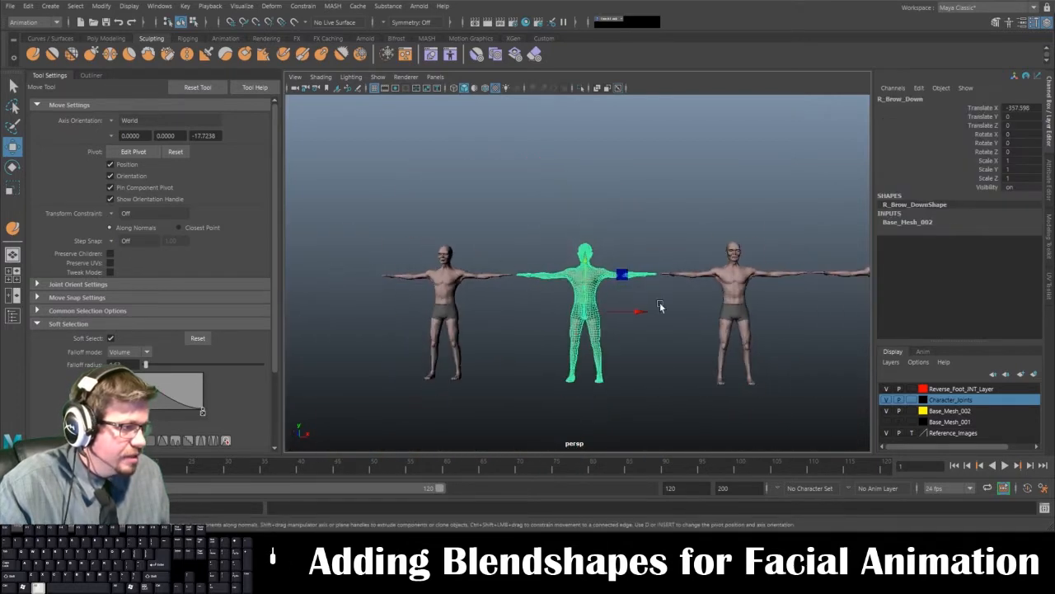
{"action": "middle_click_drag", "start_coordinate": [853, 334], "coordinate": [676, 329], "text": "alt"}
{"action": "middle_click_drag", "start_coordinate": [833, 300], "coordinate": [730, 298], "text": "alt"}
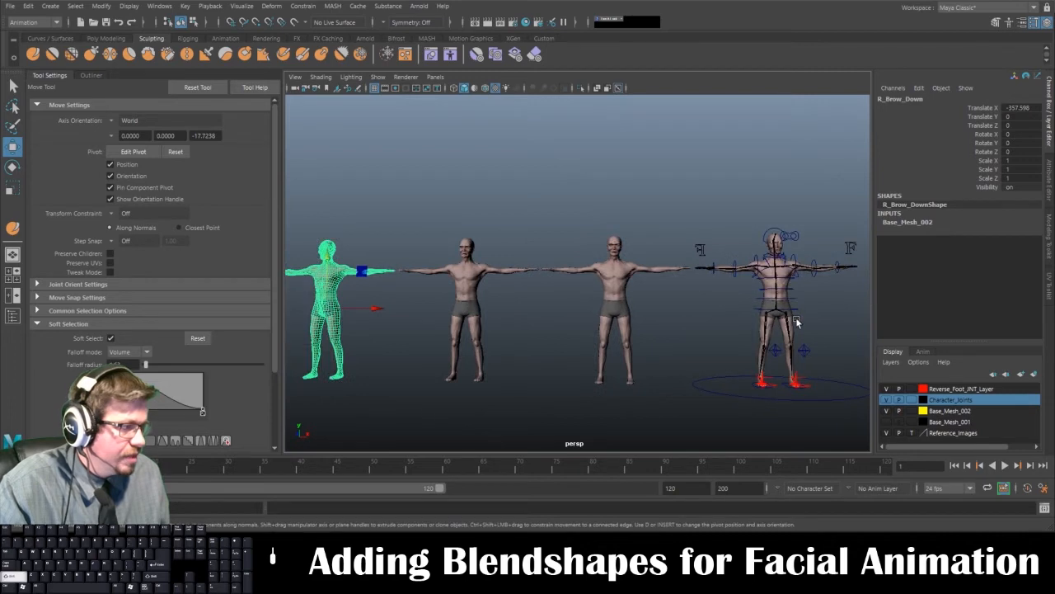
{"action": "left_click", "coordinate": [795, 322]}
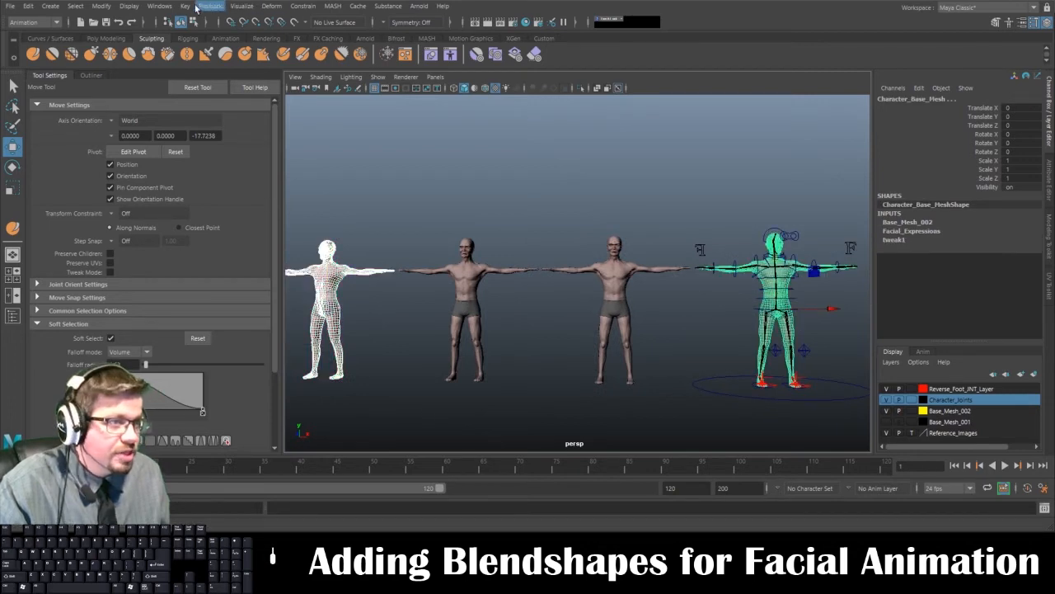
{"action": "left_click", "coordinate": [271, 6]}
{"action": "mouse_move", "coordinate": [328, 246]}
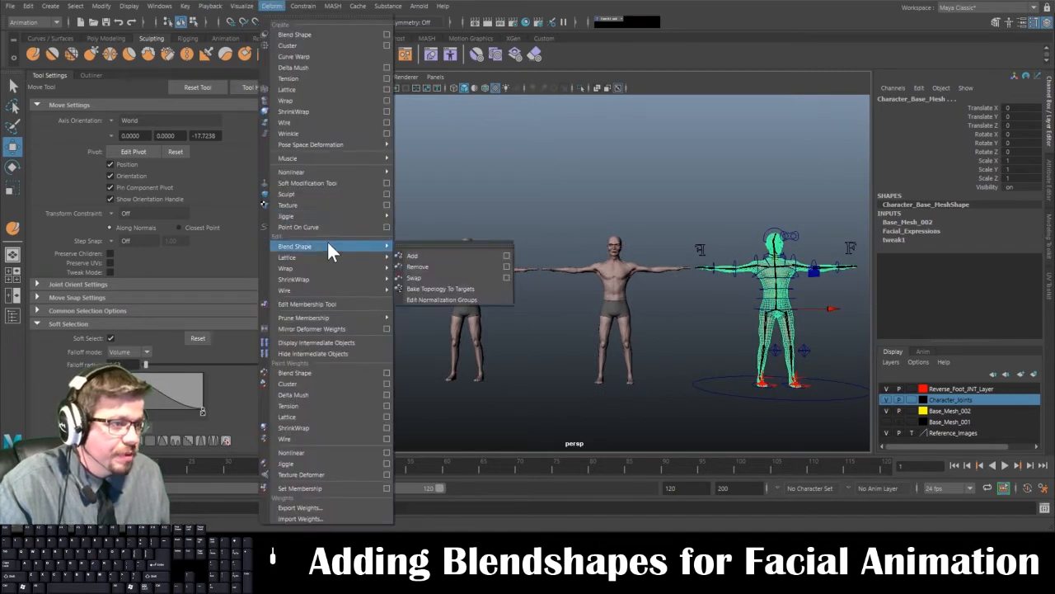
{"action": "left_click", "coordinate": [420, 255]}
{"action": "middle_click_drag", "start_coordinate": [294, 297], "coordinate": [376, 292], "text": "alt"}
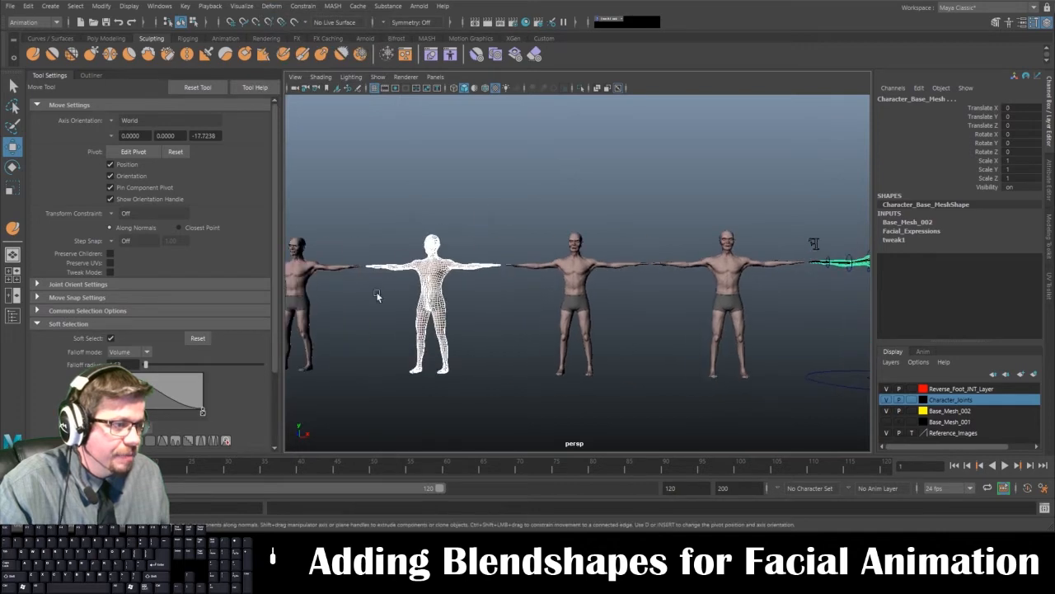
- Add L_Brow_Down as a blend shape target to the rigged base mesh
{"action": "left_click", "coordinate": [320, 267]}
{"action": "middle_click_drag", "start_coordinate": [449, 209], "coordinate": [218, 197], "text": "alt"}
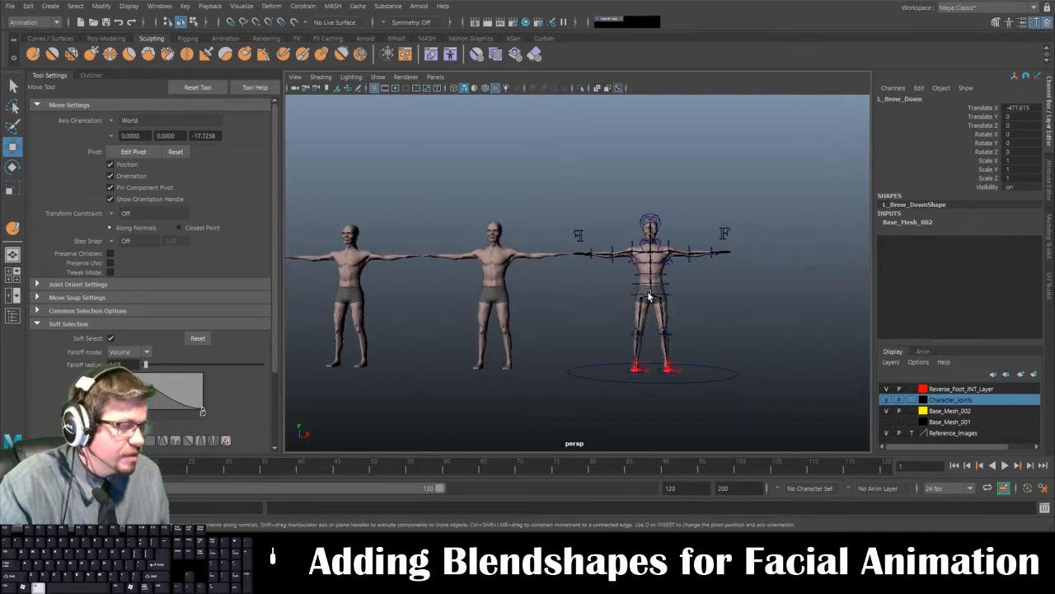
{"action": "left_click", "coordinate": [670, 314], "text": "shift"}
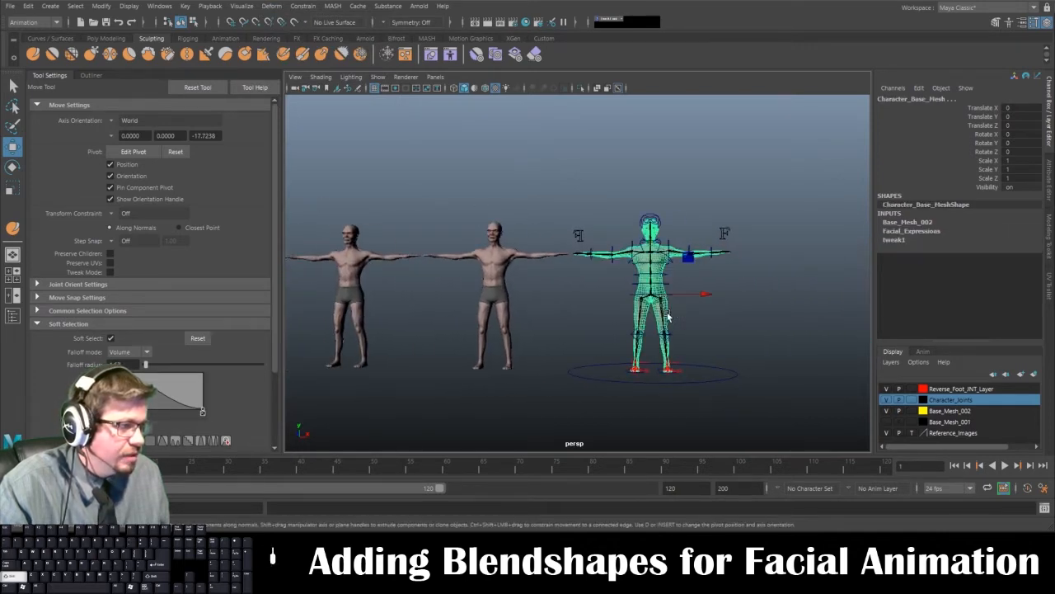
{"action": "left_click", "coordinate": [272, 5]}
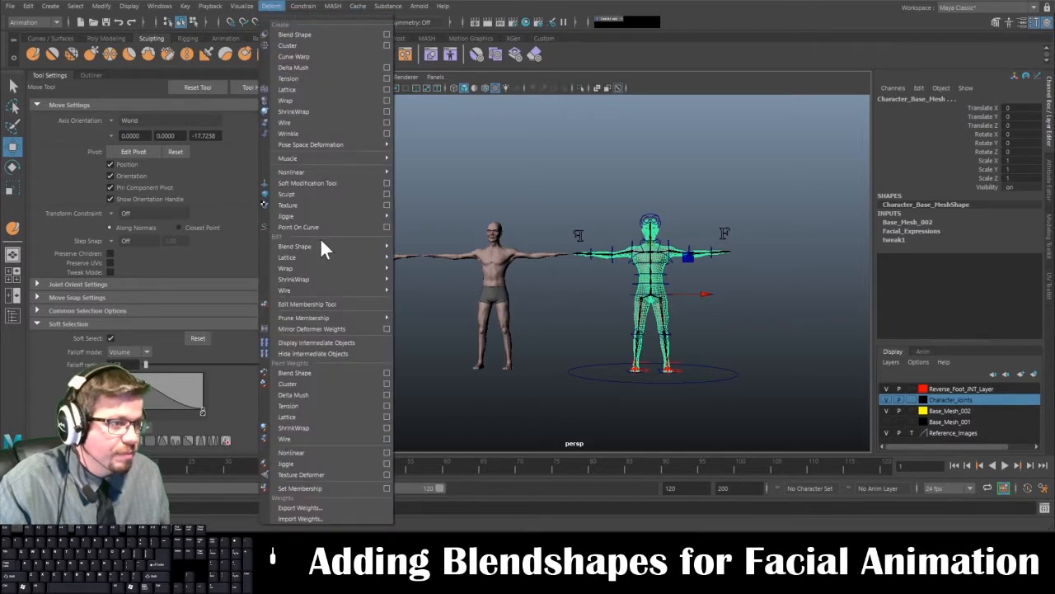
{"action": "mouse_move", "coordinate": [325, 246]}
{"action": "left_click", "coordinate": [412, 254]}
- Test the R_Brow_Down and L_Brow_Down weights of Facial_Expressions one at a time, undoing each change
{"action": "key", "text": "f"}
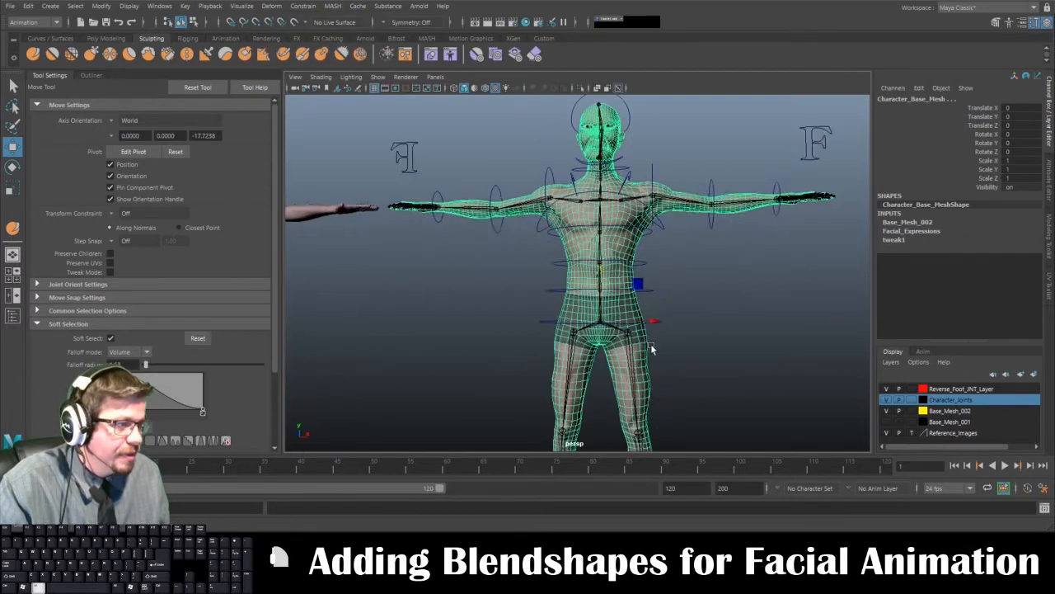
{"action": "left_click", "coordinate": [917, 228]}
{"action": "middle_click_drag", "start_coordinate": [646, 185], "coordinate": [631, 283], "text": "alt"}
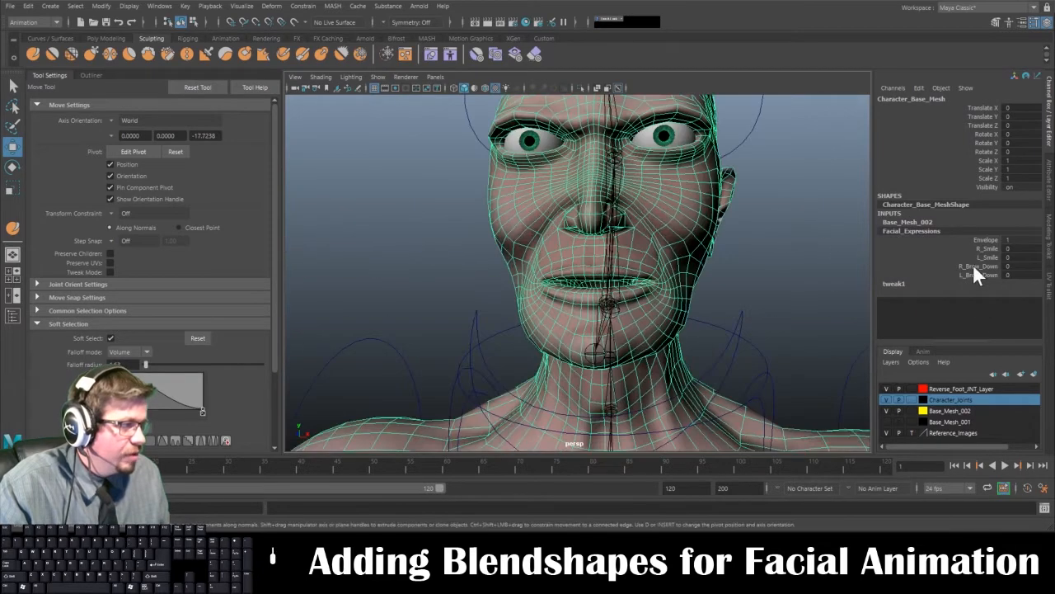
{"action": "left_click", "coordinate": [973, 264]}
{"action": "middle_click_drag", "start_coordinate": [754, 250], "coordinate": [811, 250]}
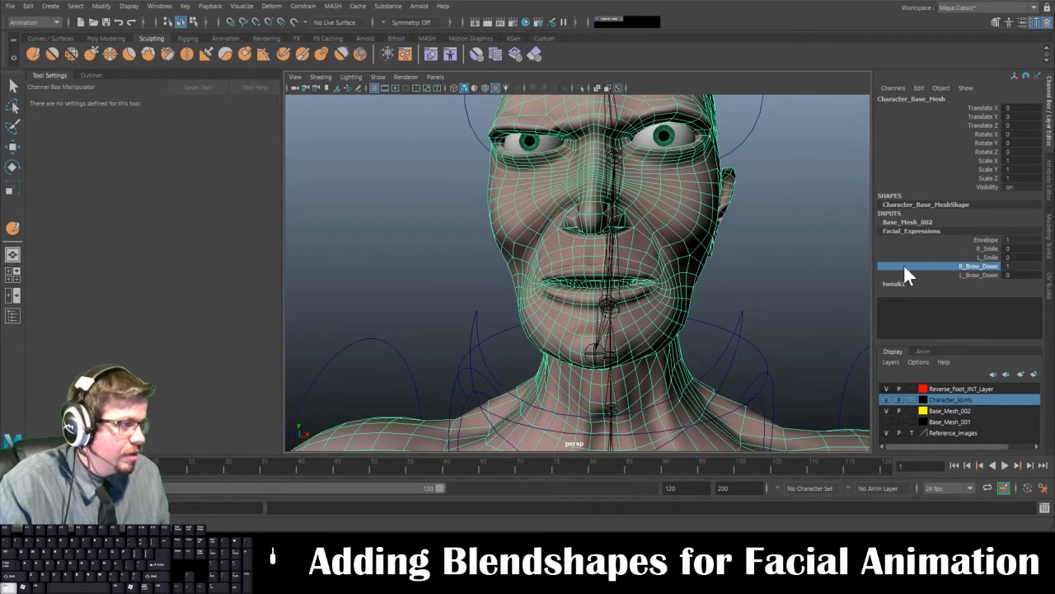
{"action": "key", "text": "ctrl+z"}
{"action": "left_click", "coordinate": [944, 275]}
{"action": "middle_click_drag", "start_coordinate": [676, 253], "coordinate": [838, 253]}
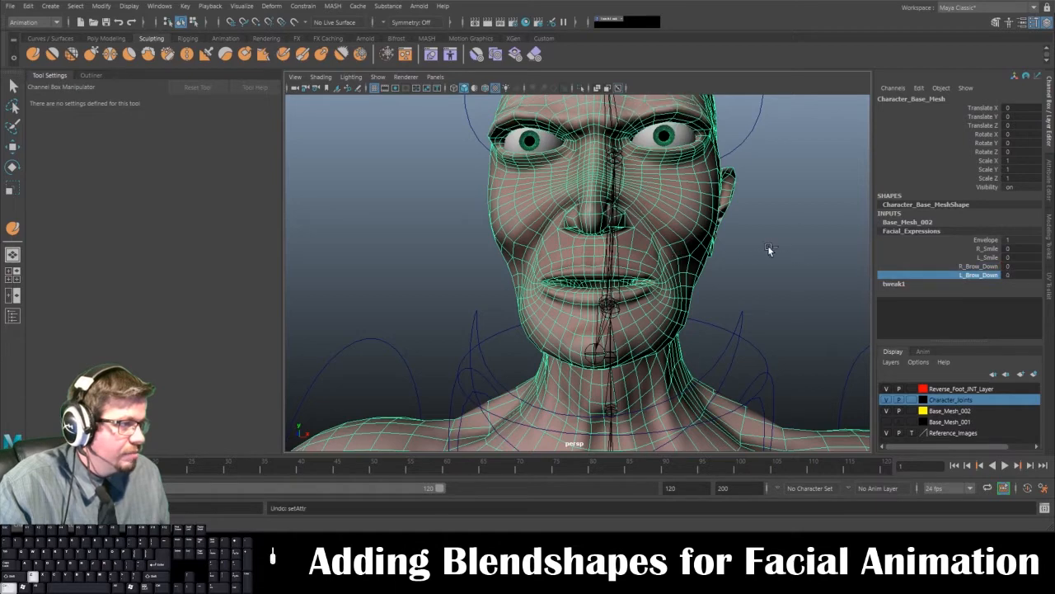
{"action": "scroll", "coordinate": [742, 247], "scroll_direction": "down", "scroll_amount": 5}
{"action": "key", "text": "ctrl+z"}
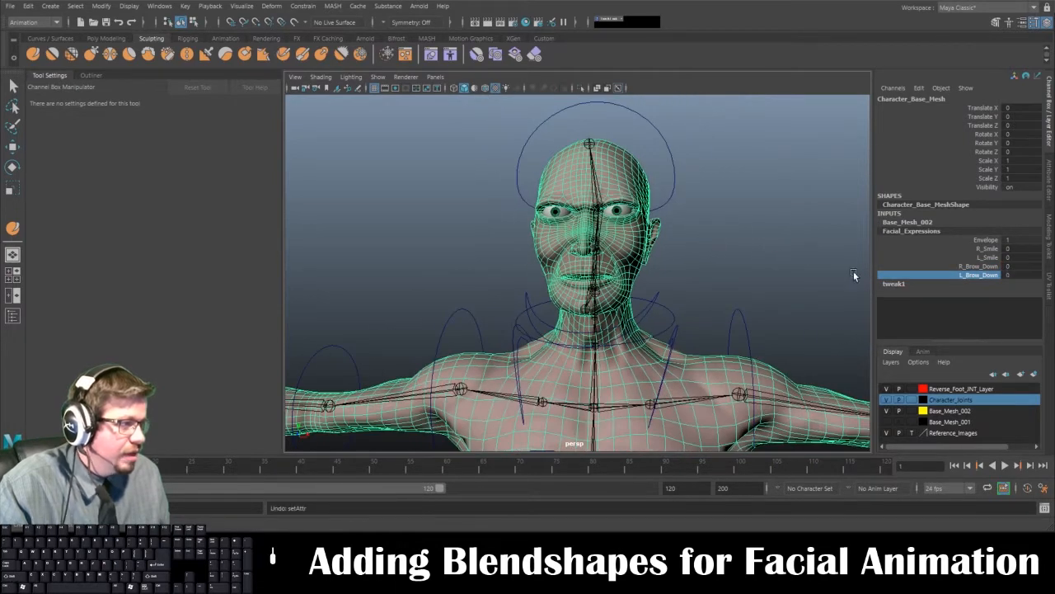
- Raise the R_Brow_Down and L_Brow_Down weights together to 1 to preview both brows lowered
{"action": "left_click", "coordinate": [977, 265]}
{"action": "middle_click_drag", "start_coordinate": [734, 253], "coordinate": [857, 238]}
{"action": "left_click", "coordinate": [973, 273]}
{"action": "left_click", "coordinate": [972, 265], "text": "shift"}
{"action": "left_click", "coordinate": [695, 245]}
{"action": "right_click_drag", "start_coordinate": [695, 246], "coordinate": [706, 245], "text": "alt"}
{"action": "left_click", "coordinate": [640, 246]}
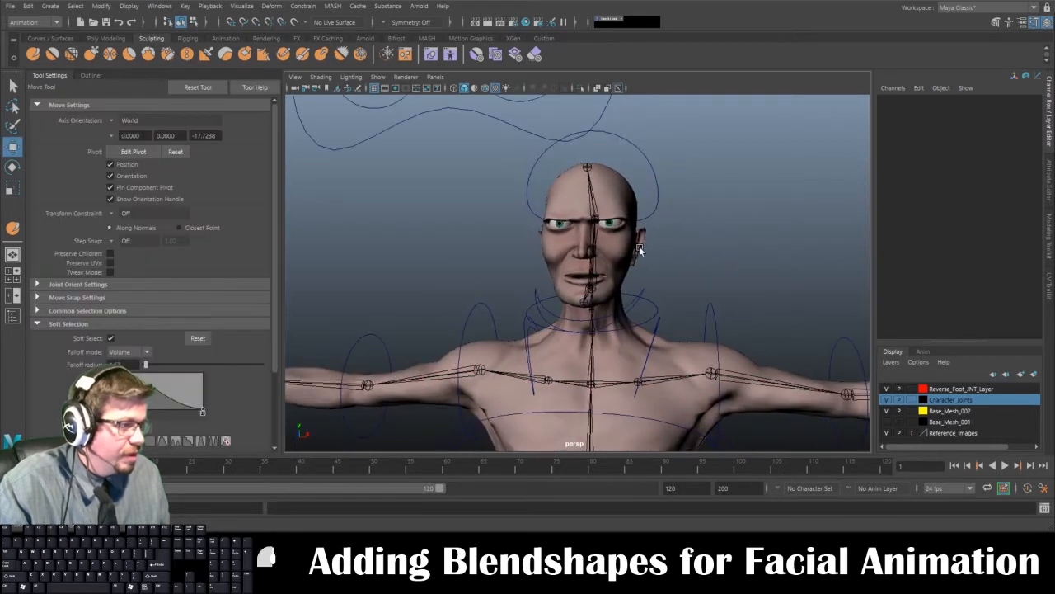
- Reset the R_Brow_Down and L_Brow_Down weights of Facial_Expressions to 0 on the base mesh
{"action": "left_click", "coordinate": [927, 231]}
{"action": "left_click_drag", "start_coordinate": [984, 265], "coordinate": [981, 277]}
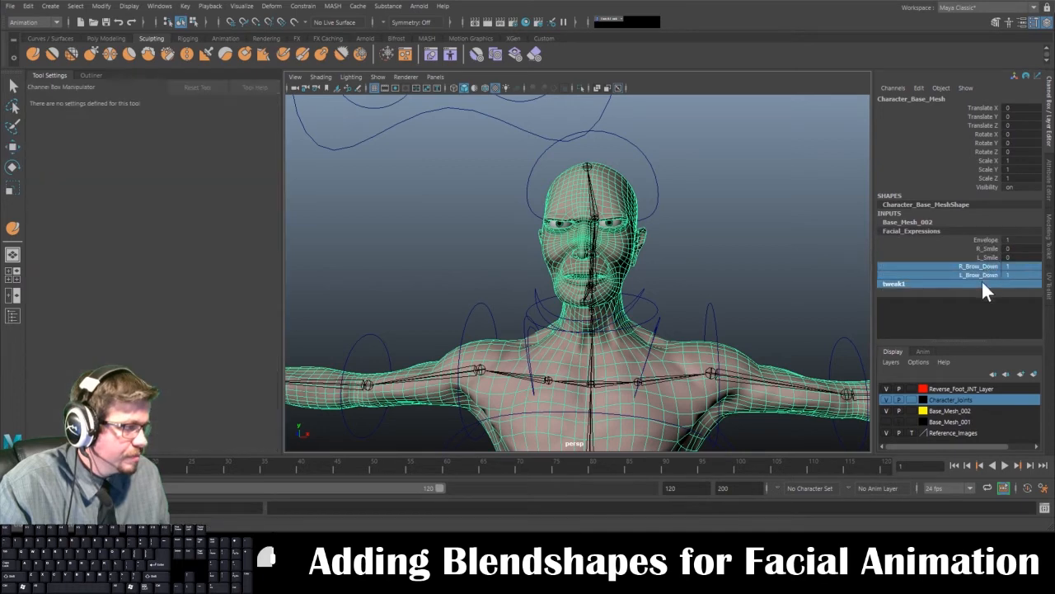
{"action": "left_click", "coordinate": [857, 264]}
{"action": "left_click", "coordinate": [638, 229]}
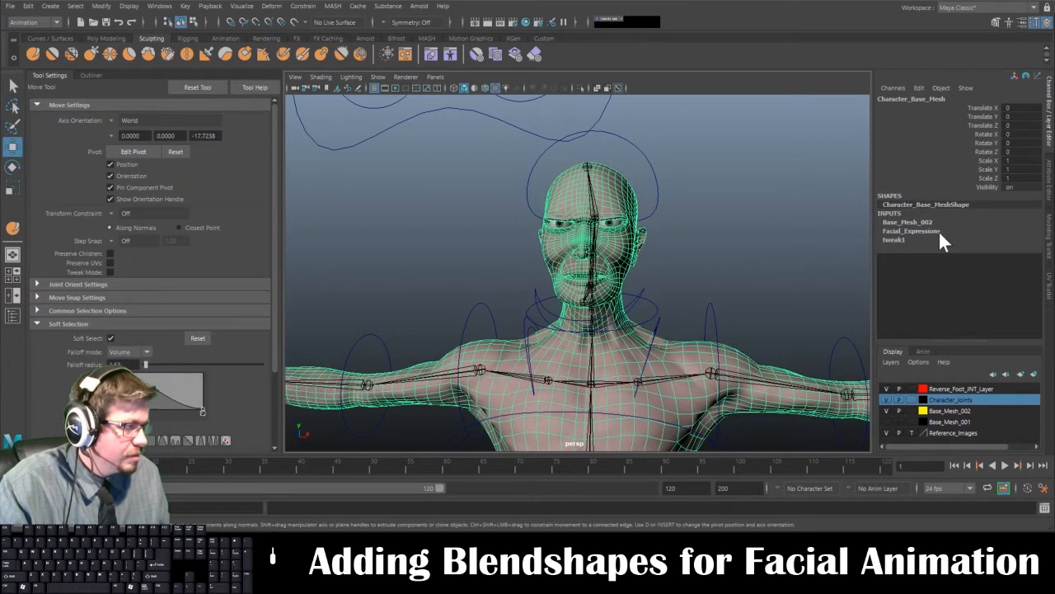
{"action": "left_click", "coordinate": [938, 230]}
{"action": "left_click", "coordinate": [1011, 265]}
{"action": "type", "text": "0"}
{"action": "key", "text": "Tab"}
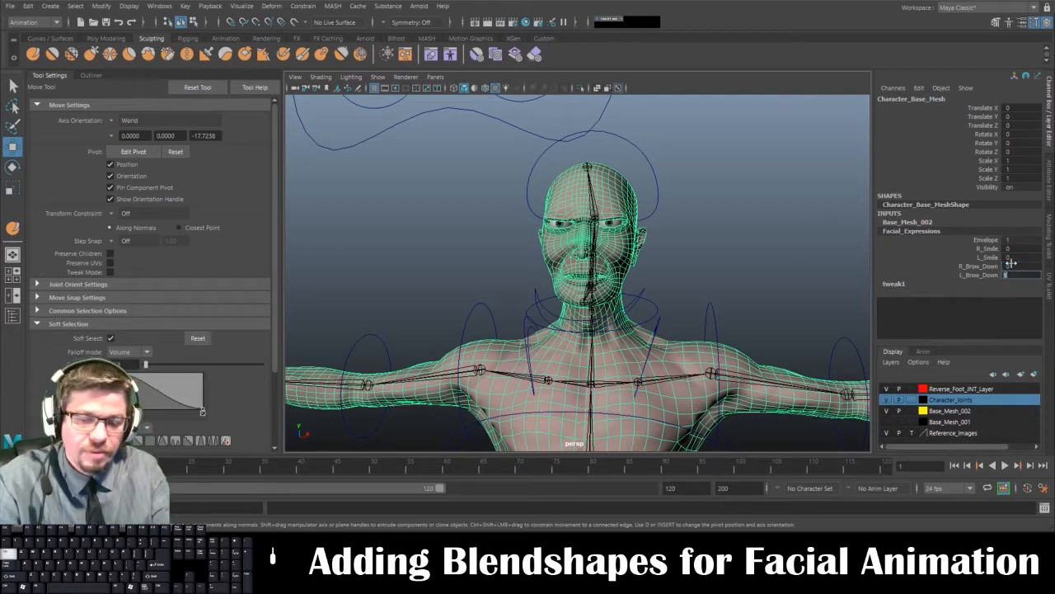
{"action": "type", "text": "0"}
{"action": "key", "text": "Return"}
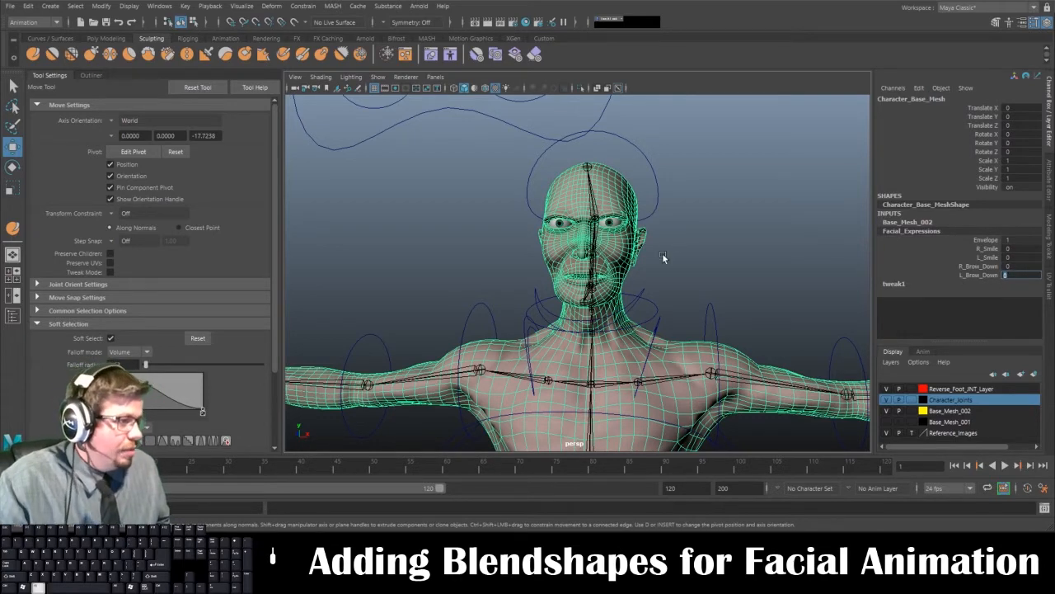
{"action": "left_click_drag", "start_coordinate": [664, 258], "coordinate": [717, 247], "text": "alt"}
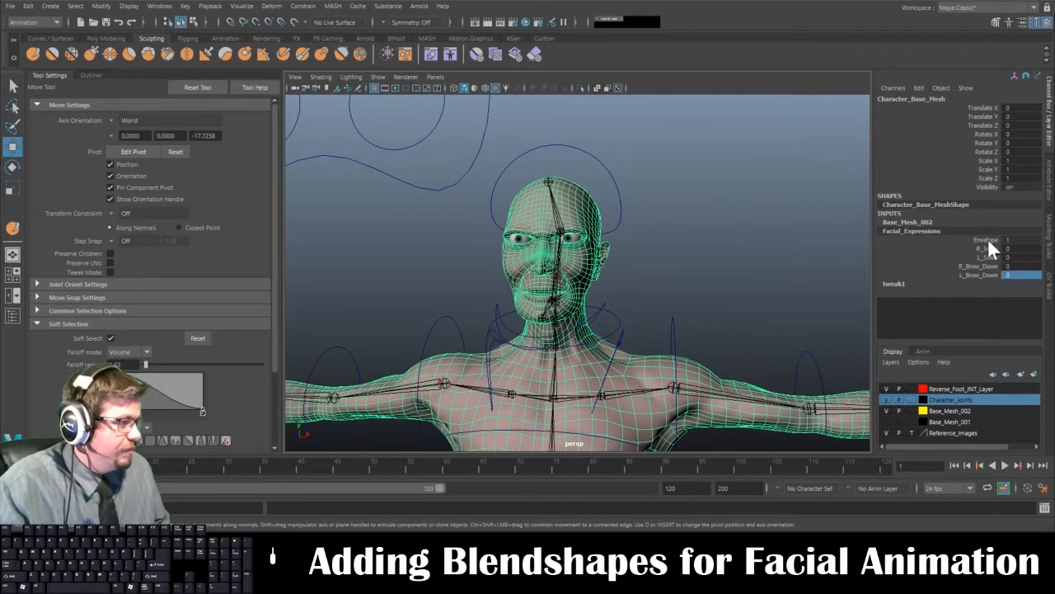
{"action": "left_click", "coordinate": [987, 238]}
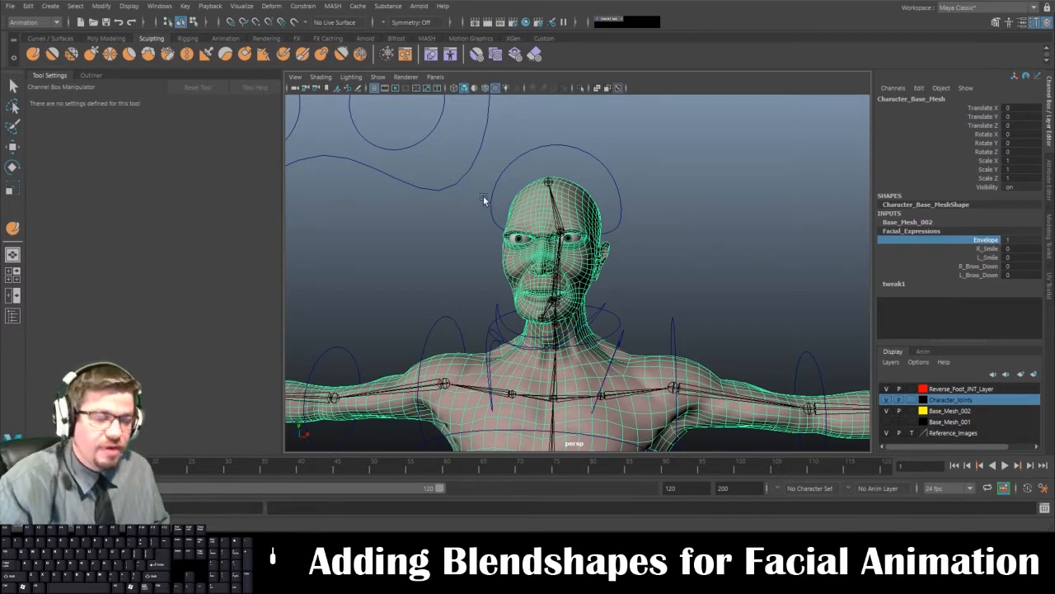
{"action": "right_click_drag", "start_coordinate": [623, 314], "coordinate": [556, 243], "text": "alt"}
{"action": "middle_click_drag", "start_coordinate": [556, 243], "coordinate": [582, 179], "text": "alt"}
{"action": "right_click_drag", "start_coordinate": [582, 179], "coordinate": [617, 314], "text": "alt"}
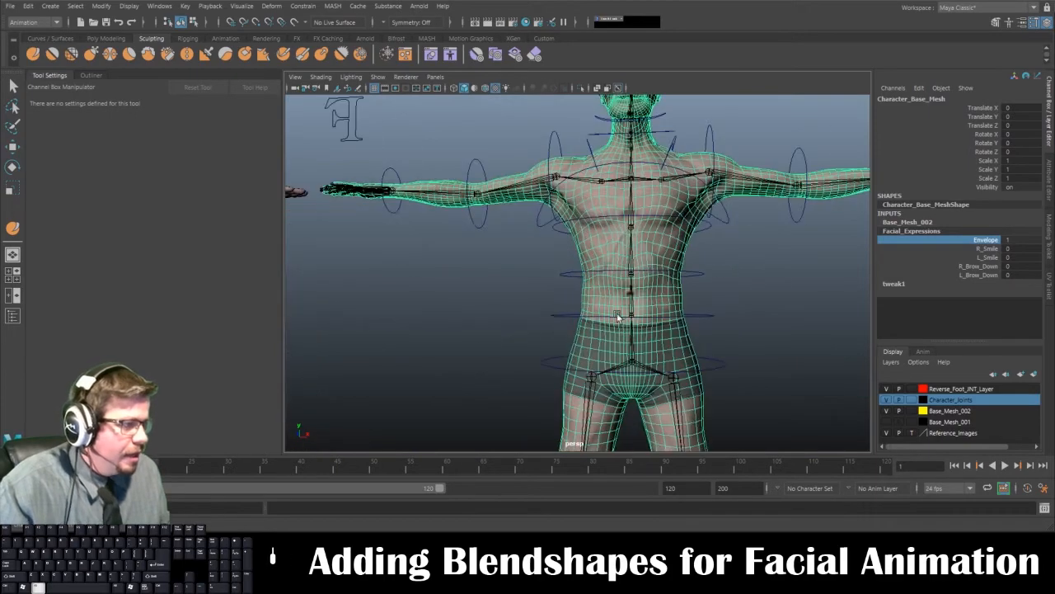
{"action": "middle_click_drag", "start_coordinate": [618, 313], "coordinate": [568, 462], "text": "alt"}
{"action": "right_click_drag", "start_coordinate": [482, 172], "coordinate": [573, 264], "text": "alt"}
{"action": "left_click_drag", "start_coordinate": [572, 264], "coordinate": [619, 246], "text": "alt"}
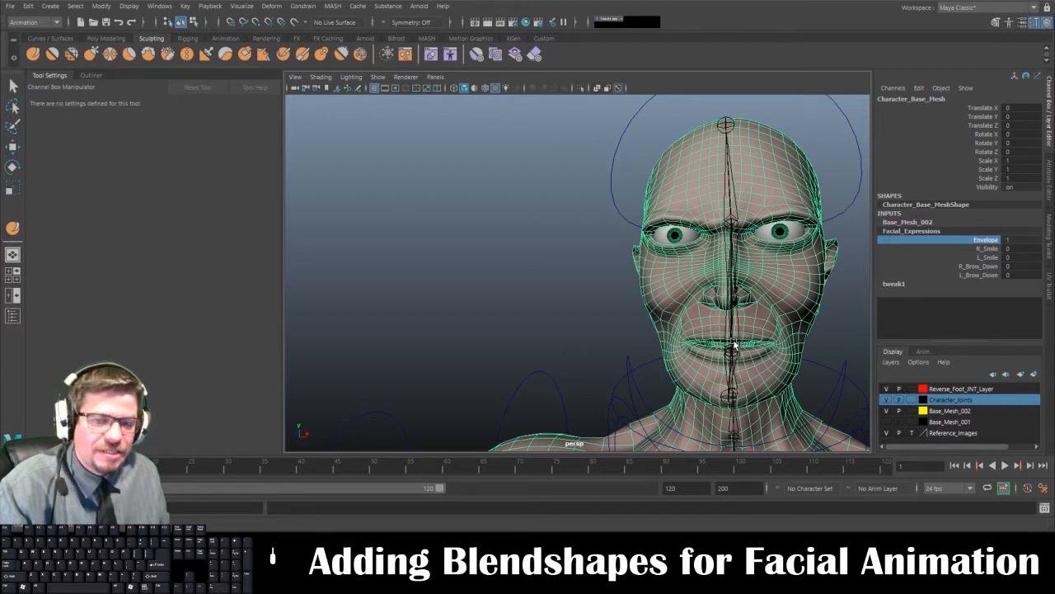
- Duplicate the base mesh and move the copy to the far end of the target row, at about -599 in X
{"action": "scroll", "coordinate": [733, 346], "scroll_direction": "down", "scroll_amount": 8}
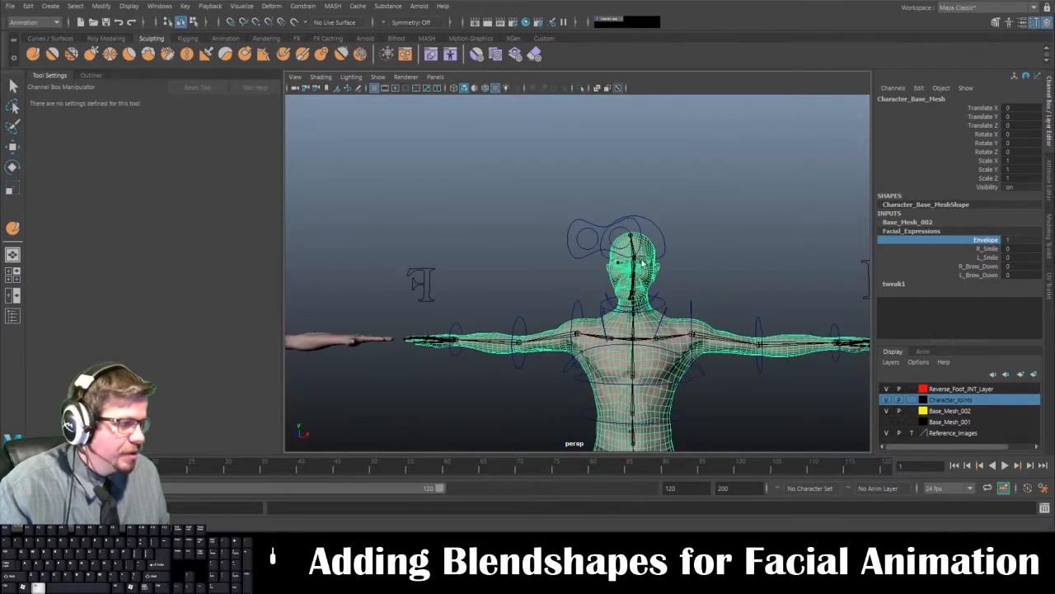
{"action": "key", "text": "ctrl+d"}
{"action": "key", "text": "w"}
{"action": "scroll", "coordinate": [671, 295], "scroll_direction": "down", "scroll_amount": 6}
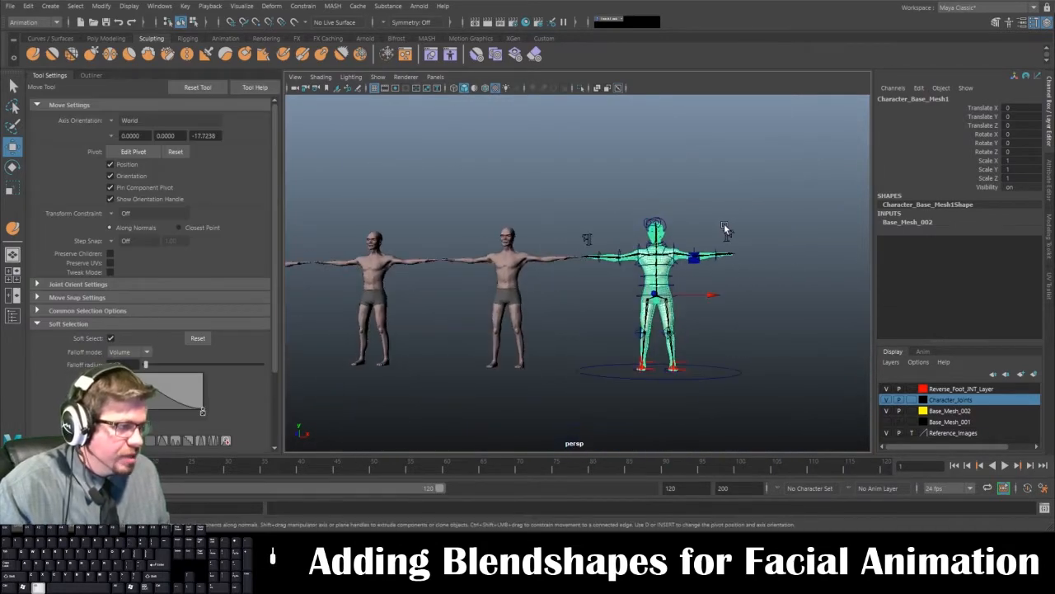
{"action": "left_click_drag", "start_coordinate": [714, 296], "coordinate": [347, 287]}
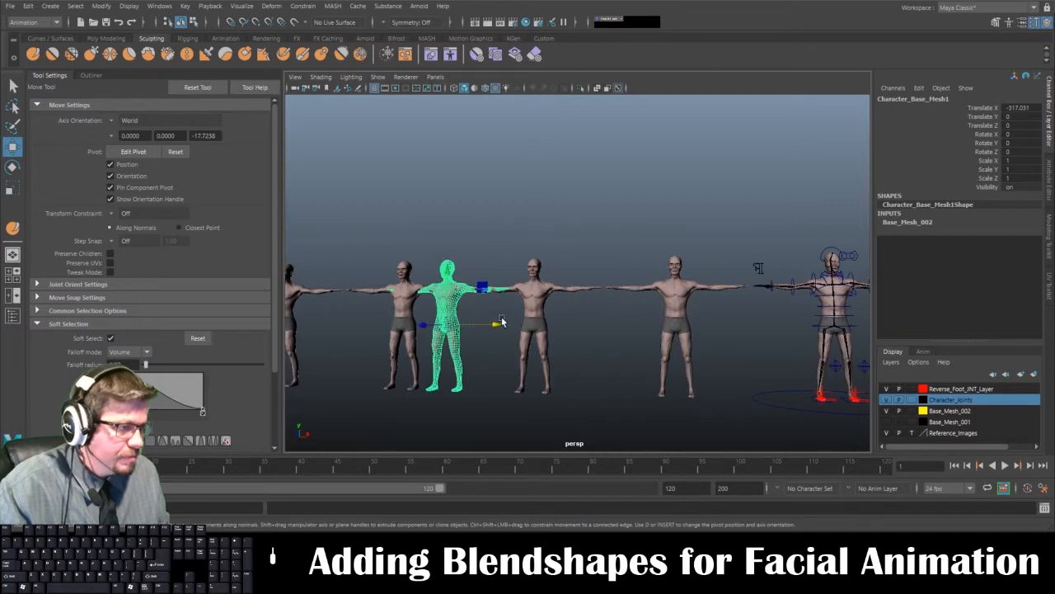
{"action": "left_click_drag", "start_coordinate": [495, 324], "coordinate": [341, 324]}
{"action": "middle_click_drag", "start_coordinate": [392, 339], "coordinate": [457, 340], "text": "alt"}
{"action": "left_click_drag", "start_coordinate": [457, 340], "coordinate": [404, 329]}
- Switch the copied mesh to edge editing at the mouth, with soft selection off and Object X symmetry on
{"action": "key", "text": "f"}
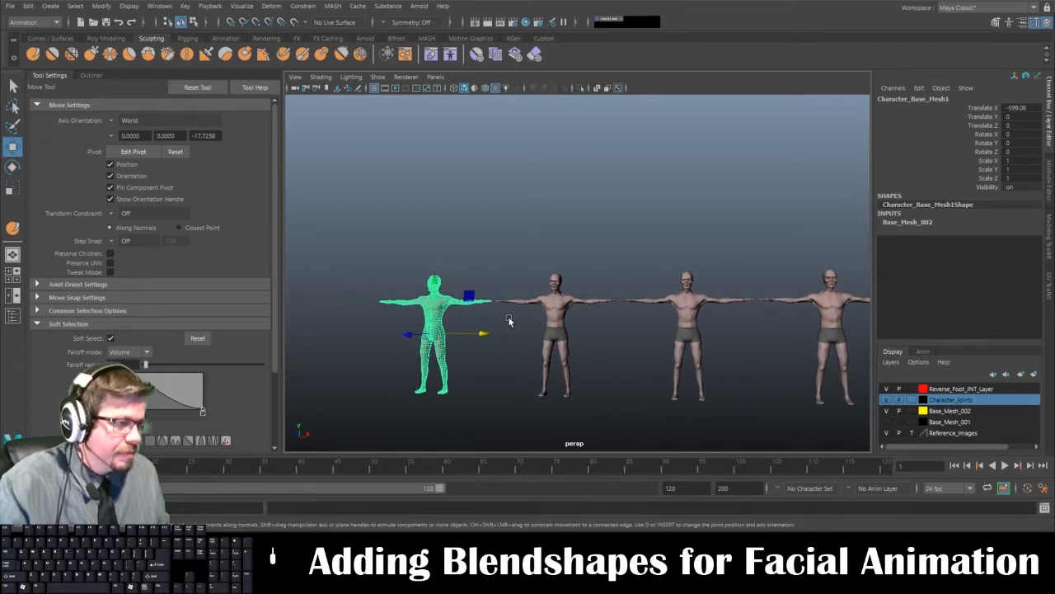
{"action": "scroll", "coordinate": [634, 379], "scroll_direction": "up", "scroll_amount": 5}
{"action": "scroll", "coordinate": [587, 295], "scroll_direction": "up", "scroll_amount": 4}
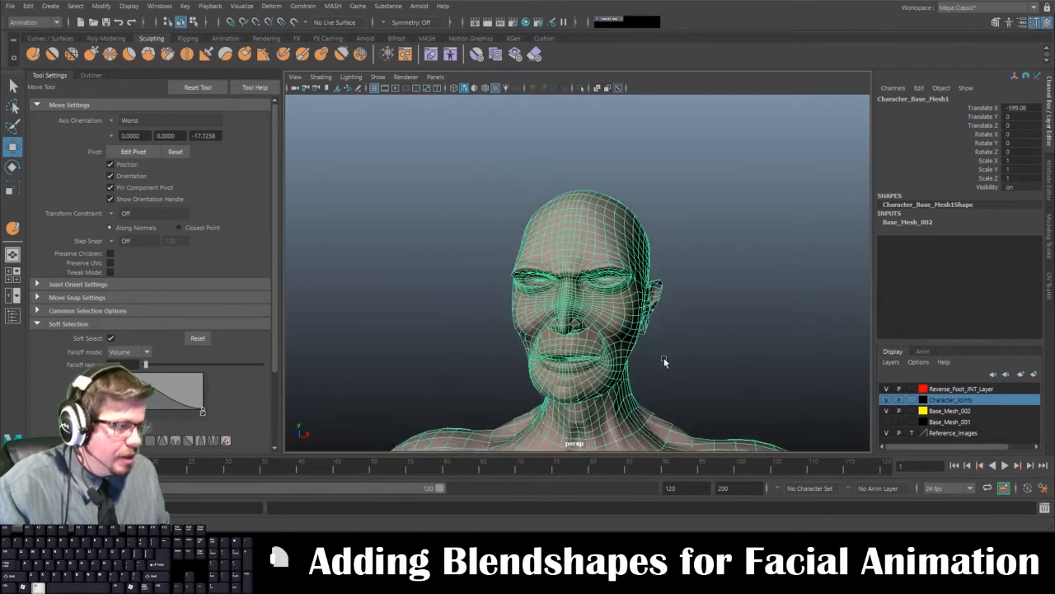
{"action": "left_click_drag", "start_coordinate": [493, 228], "coordinate": [553, 291], "text": "alt"}
{"action": "scroll", "coordinate": [552, 291], "scroll_direction": "up", "scroll_amount": 5}
{"action": "right_click_drag", "start_coordinate": [471, 202], "coordinate": [470, 160]}
{"action": "left_click", "coordinate": [353, 213]}
{"action": "key", "text": "b"}
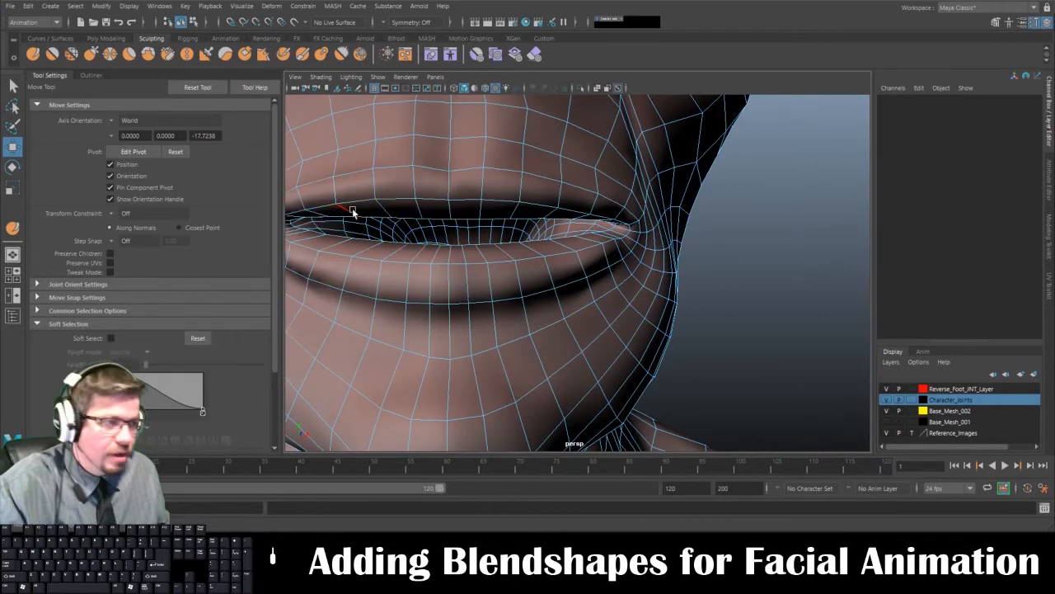
{"action": "left_click", "coordinate": [337, 215]}
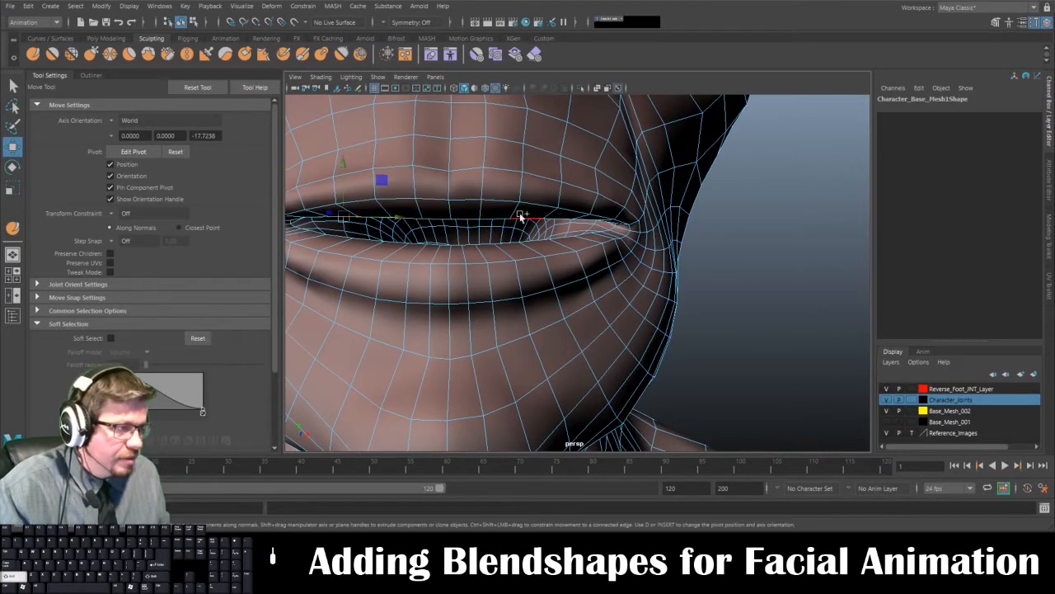
{"action": "right_click_drag", "start_coordinate": [450, 207], "coordinate": [448, 173]}
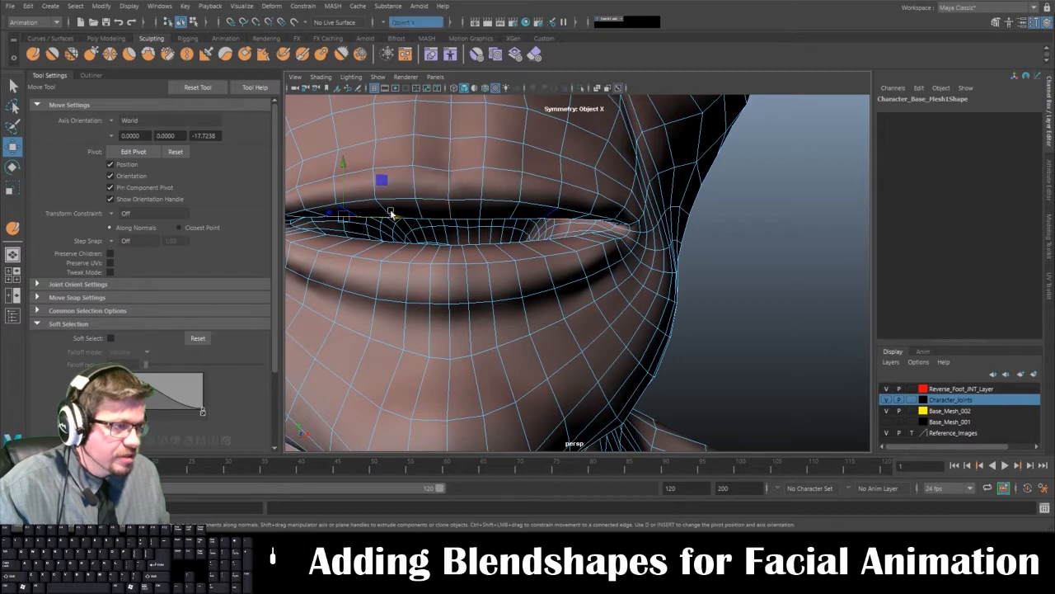
- Select the inner edges of the upper lip across the mouth using symmetry
{"action": "left_click", "coordinate": [534, 212]}
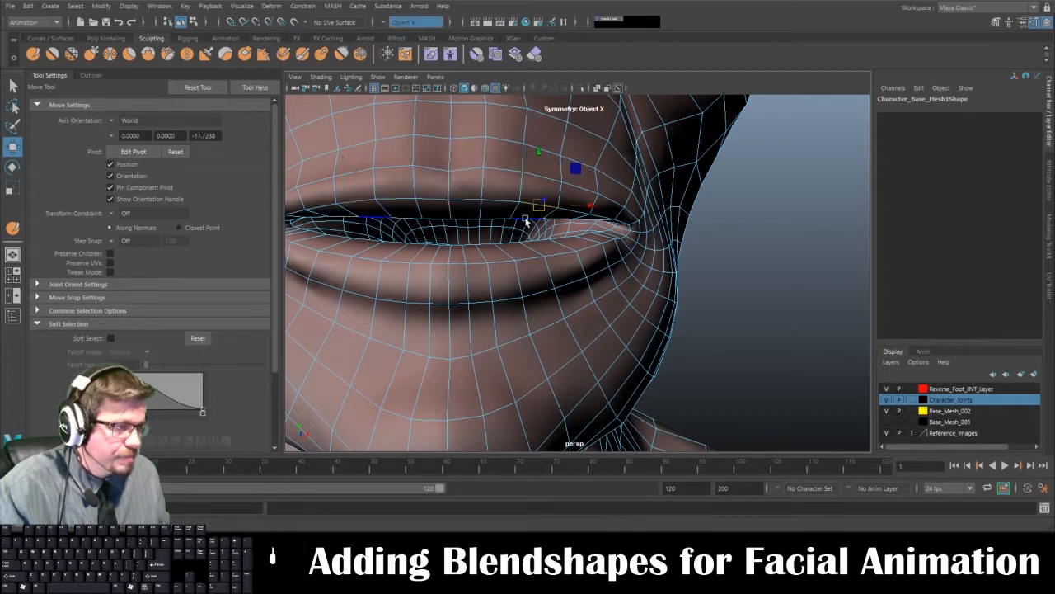
{"action": "left_click", "coordinate": [524, 219]}
{"action": "left_click", "coordinate": [567, 210]}
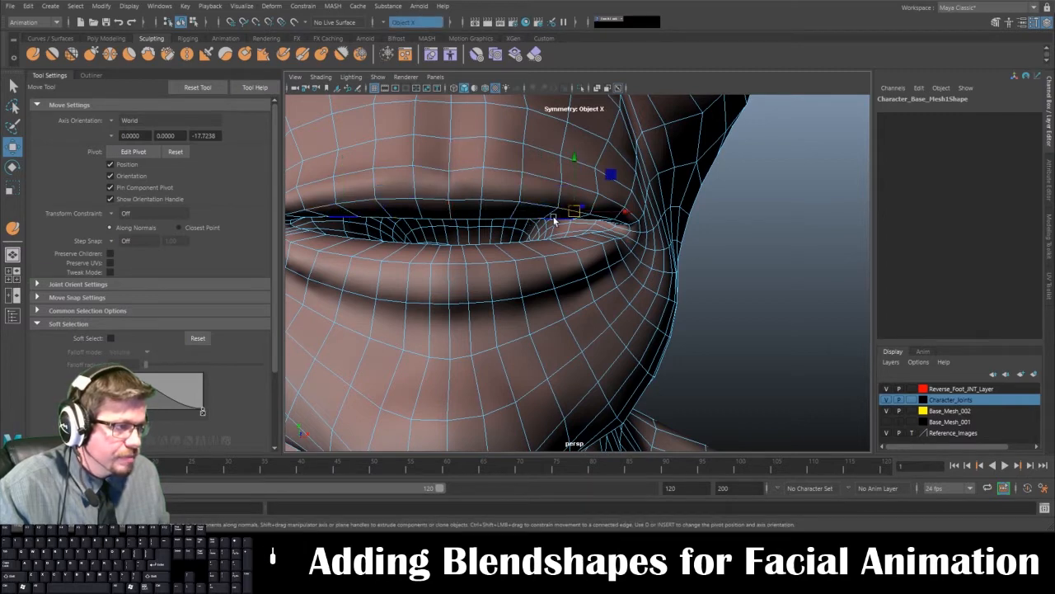
{"action": "left_click", "coordinate": [545, 219], "text": "shift"}
{"action": "left_click", "coordinate": [507, 221], "text": "shift"}
{"action": "left_click", "coordinate": [486, 220], "text": "shift"}
{"action": "left_click", "coordinate": [471, 223], "text": "shift"}
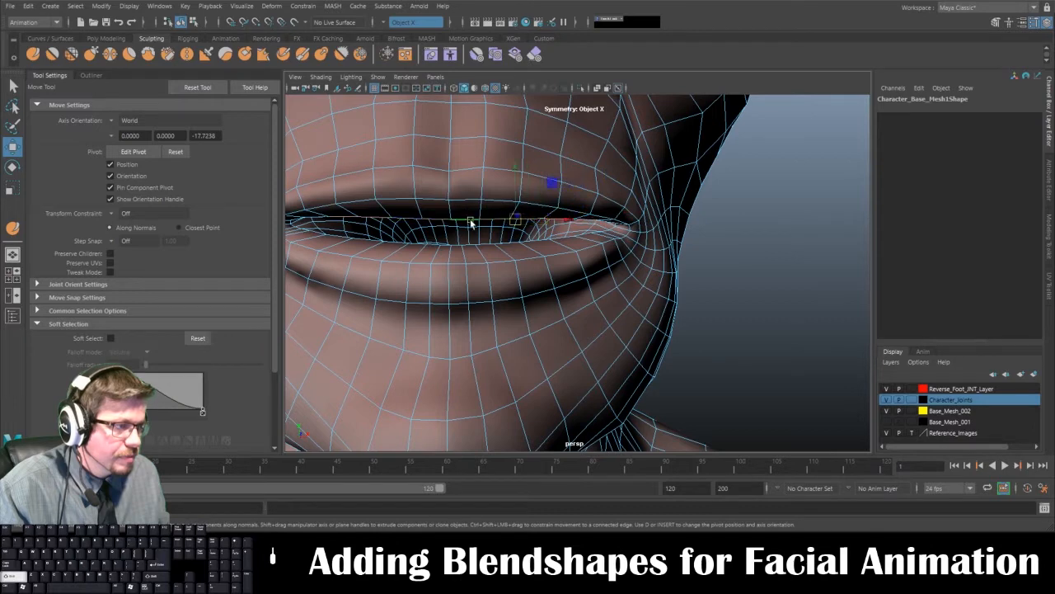
{"action": "left_click_drag", "start_coordinate": [471, 222], "coordinate": [478, 228], "text": "alt"}
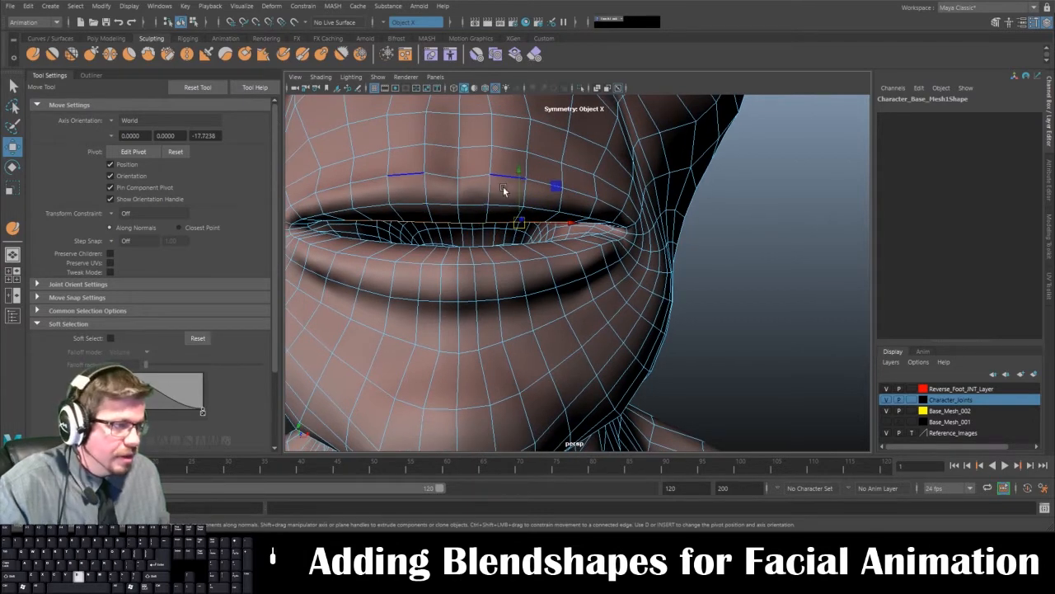
- Turn soft selection on, adjust its falloff radius, and raise the edge row along the upper lip's lower rim
{"action": "key", "text": "b"}
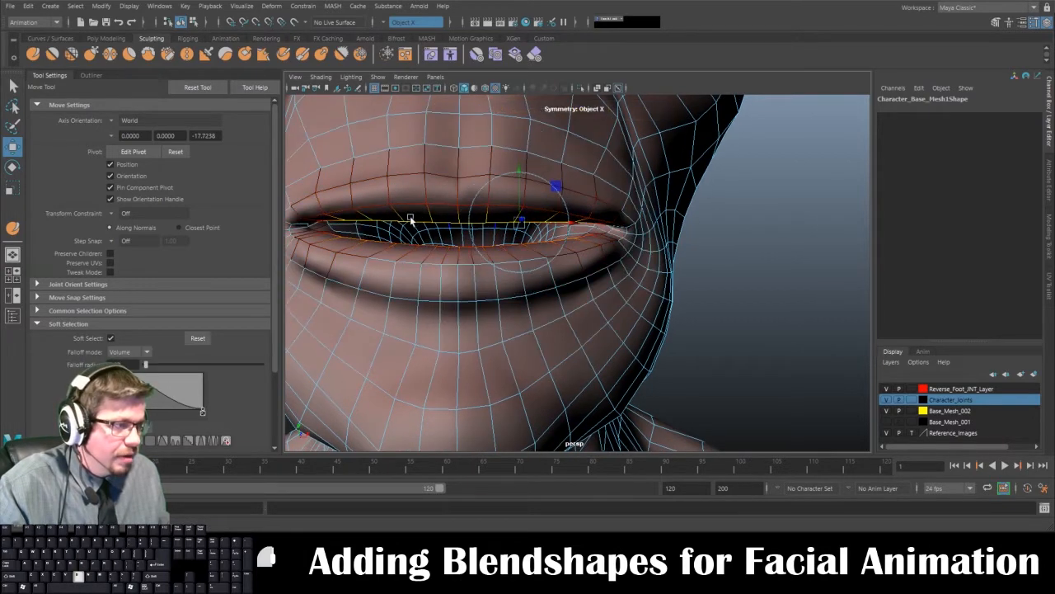
{"action": "left_click_drag", "start_coordinate": [410, 218], "coordinate": [405, 219]}
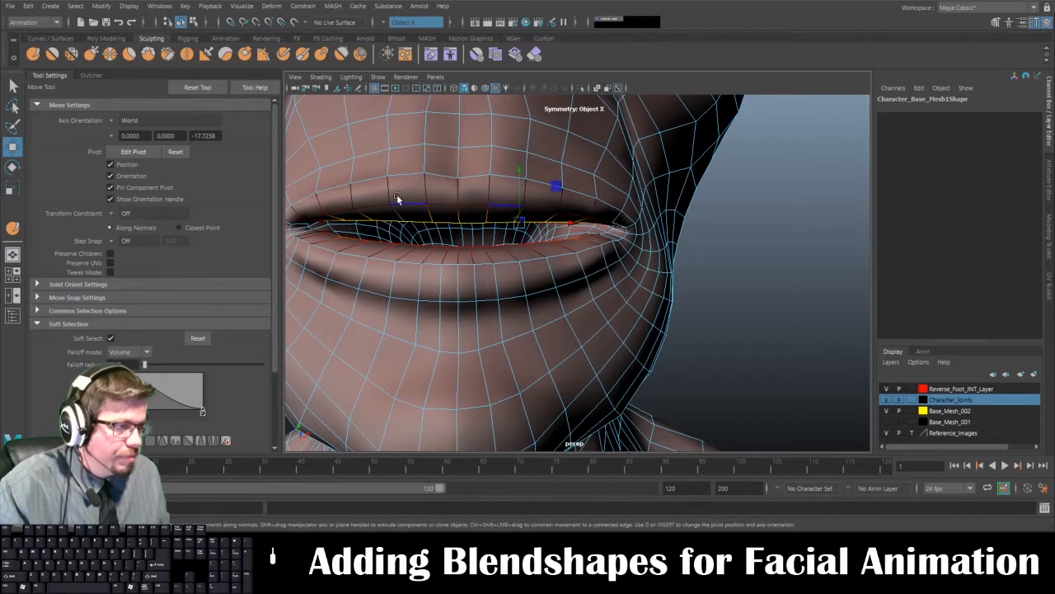
{"action": "double_click", "coordinate": [345, 204]}
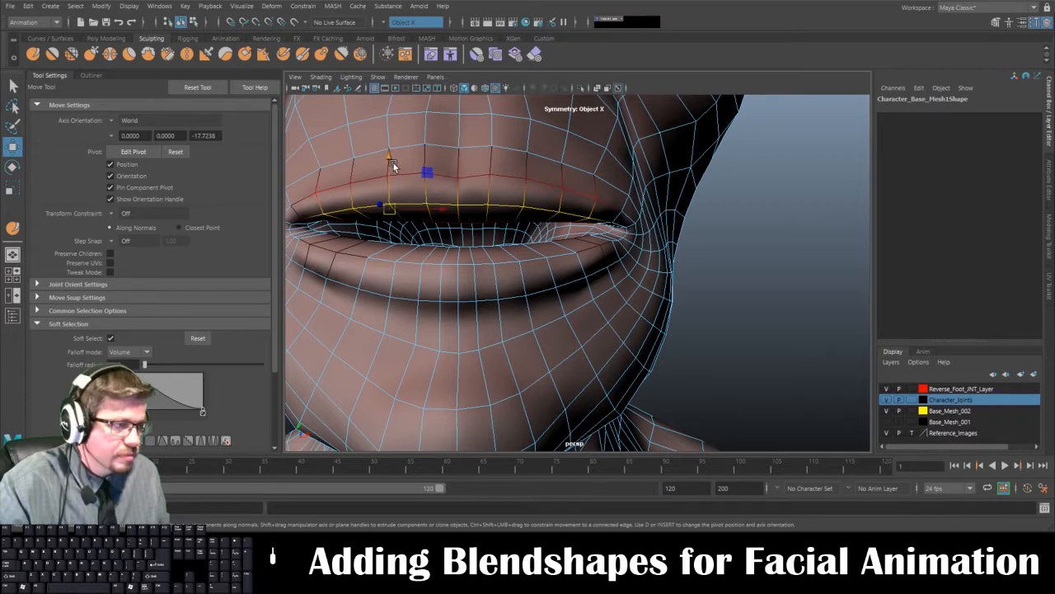
{"action": "left_click_drag", "start_coordinate": [390, 157], "coordinate": [391, 147]}
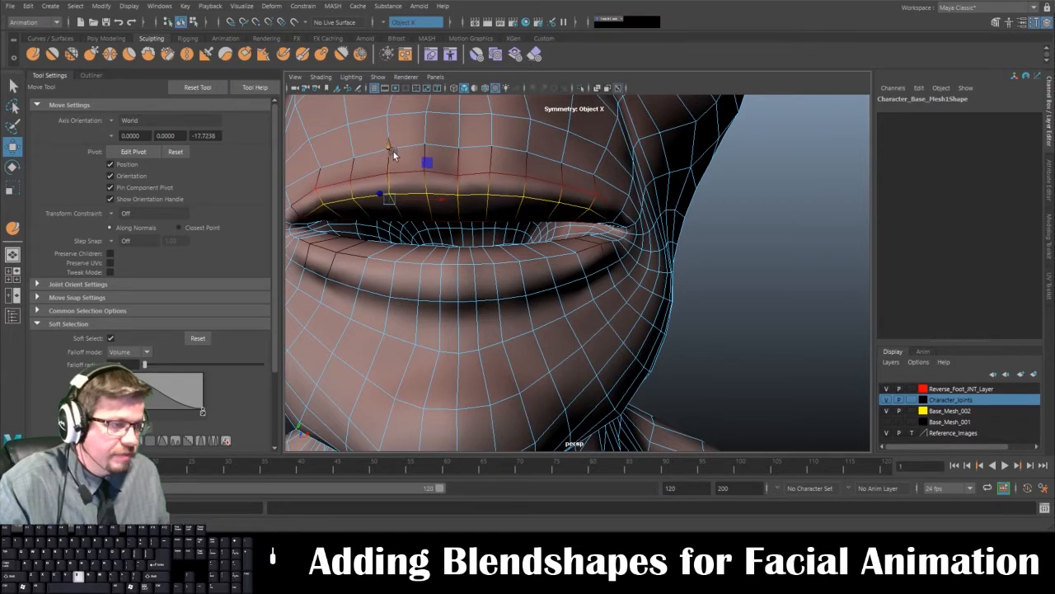
{"action": "middle_click_drag", "start_coordinate": [393, 155], "coordinate": [406, 159]}
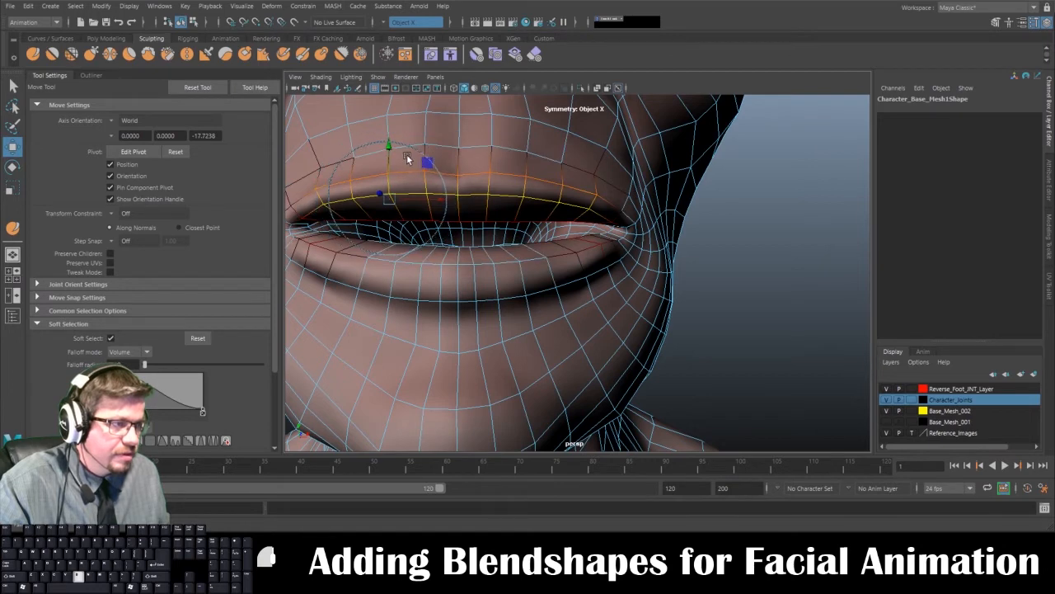
{"action": "mouse_move", "coordinate": [388, 148]}
{"action": "left_mouse_down"}
{"action": "mouse_move", "coordinate": [388, 134]}
{"action": "mouse_move", "coordinate": [380, 146]}
{"action": "left_mouse_up"}
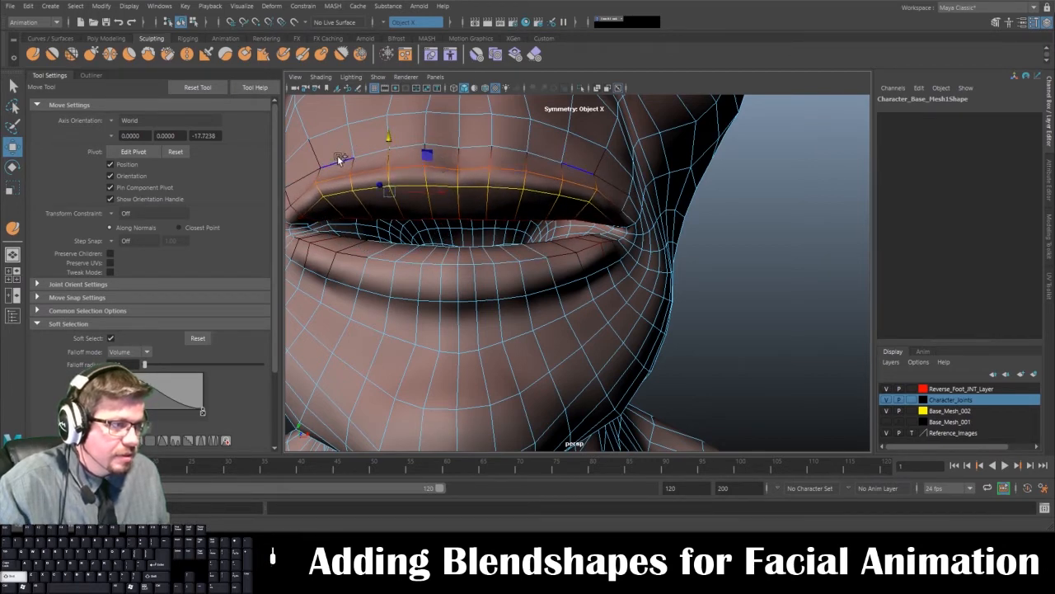
- Extend the upper-lip selection to the rim edge rows and raise them, undoing any unwanted selection or move
{"action": "key", "text": "ctrl+z"}
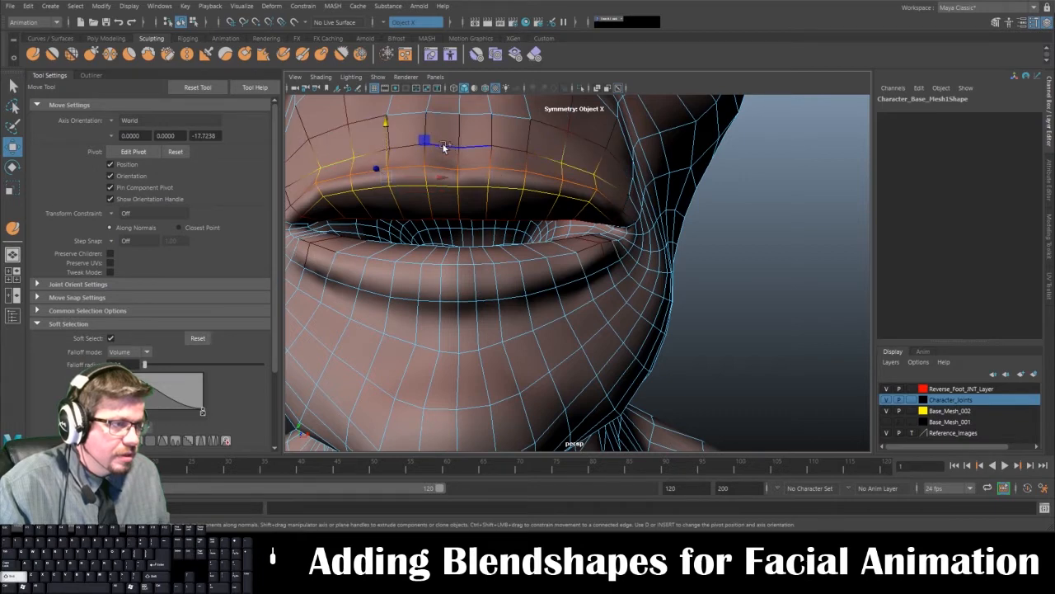
{"action": "key", "text": "ctrl+z"}
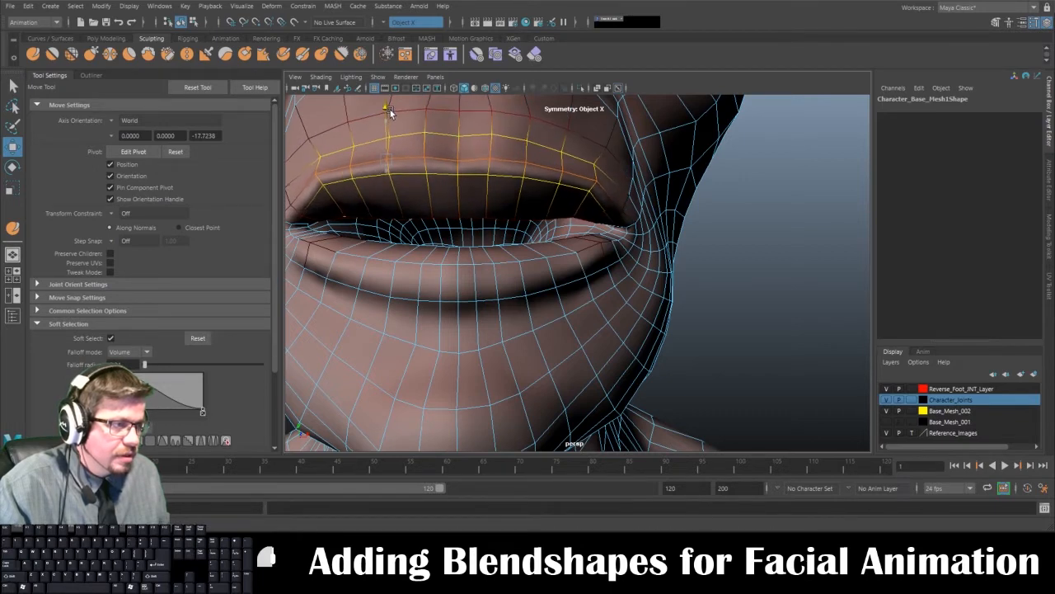
{"action": "key", "text": "ctrl+z"}
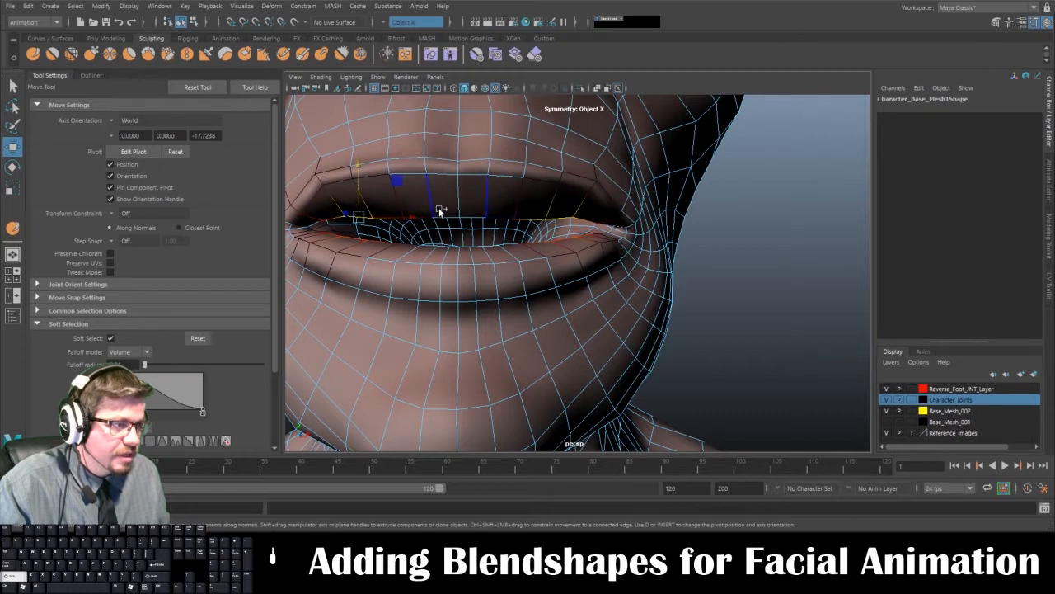
- Turn soft selection off, select the inner edges behind the upper lip using symmetry, and raise them towards the lip rim
{"action": "double_click", "coordinate": [441, 213], "text": "shift"}
{"action": "key", "text": "b"}
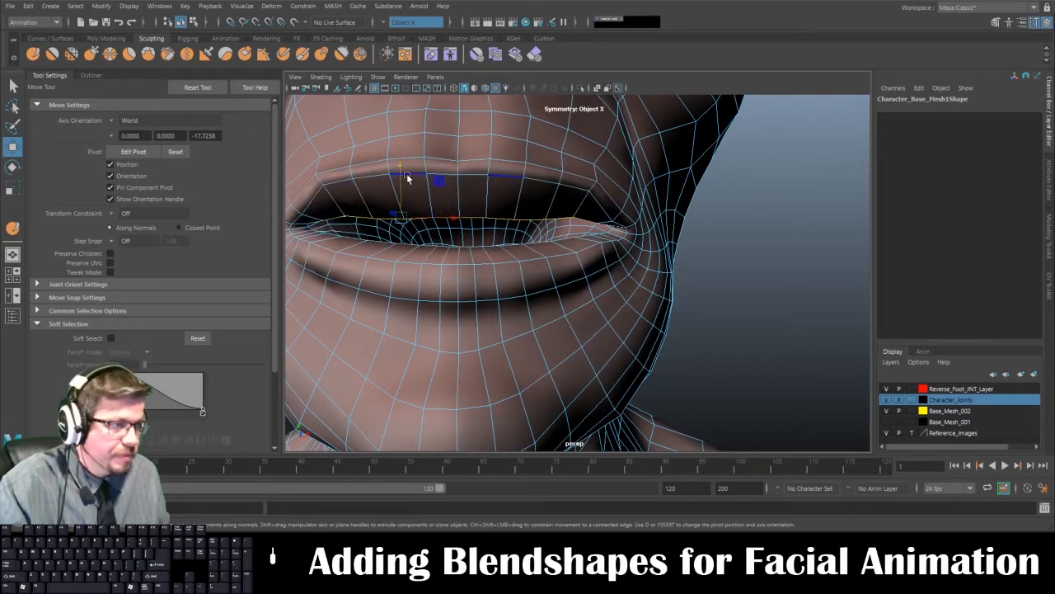
{"action": "left_click_drag", "start_coordinate": [399, 166], "coordinate": [405, 138]}
{"action": "left_click_drag", "start_coordinate": [444, 191], "coordinate": [522, 216], "text": "alt"}
{"action": "left_click_drag", "start_coordinate": [618, 231], "coordinate": [501, 208], "text": "alt"}
{"action": "left_click", "coordinate": [441, 199]}
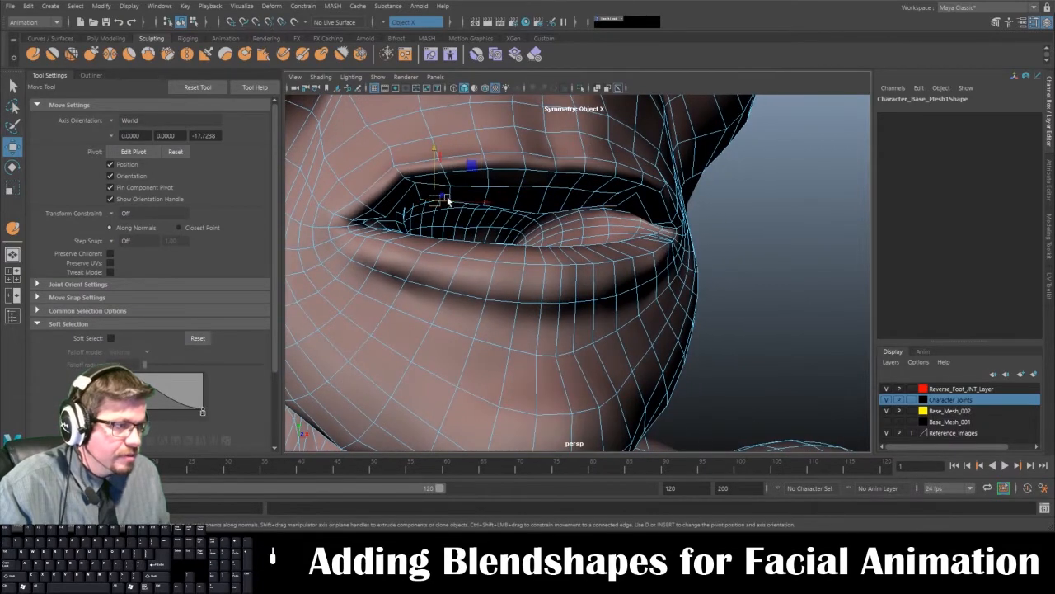
{"action": "left_click", "coordinate": [524, 207], "text": "shift"}
{"action": "left_click_drag", "start_coordinate": [482, 154], "coordinate": [482, 144]}
- Return the mesh to object mode and smooth the inner mouth and the area above the upper lip with the Sculpt tool
{"action": "right_click_drag", "start_coordinate": [454, 154], "coordinate": [481, 141]}
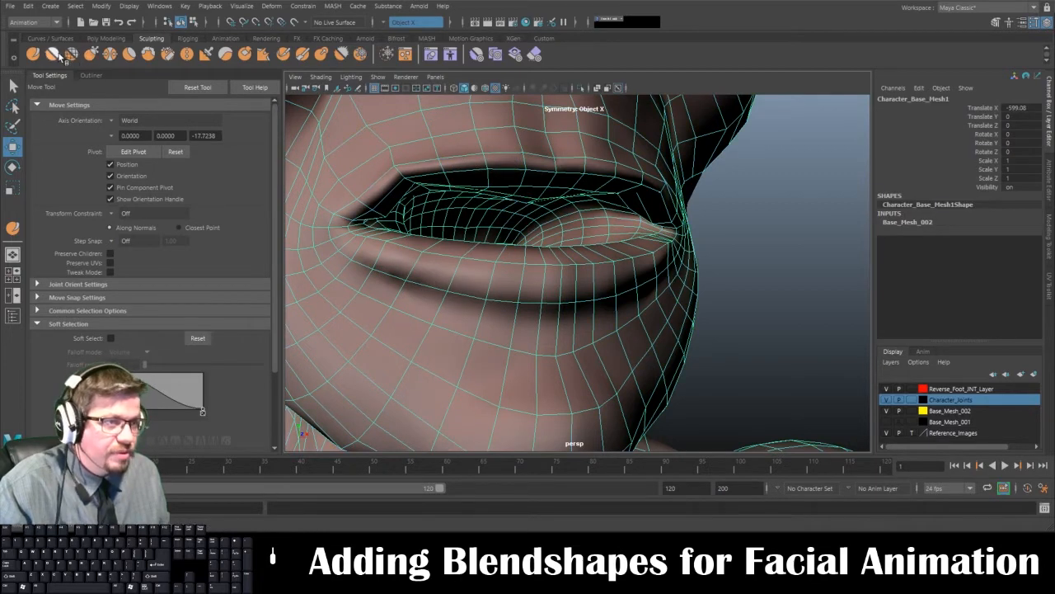
{"action": "left_click", "coordinate": [34, 55]}
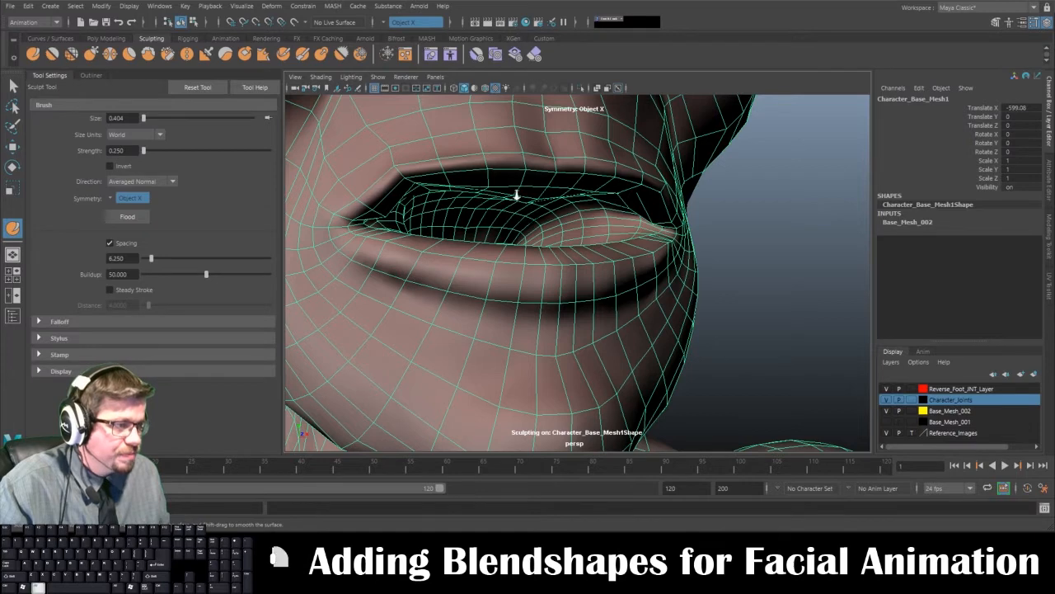
{"action": "scroll", "coordinate": [512, 198], "scroll_direction": "up", "scroll_amount": 2}
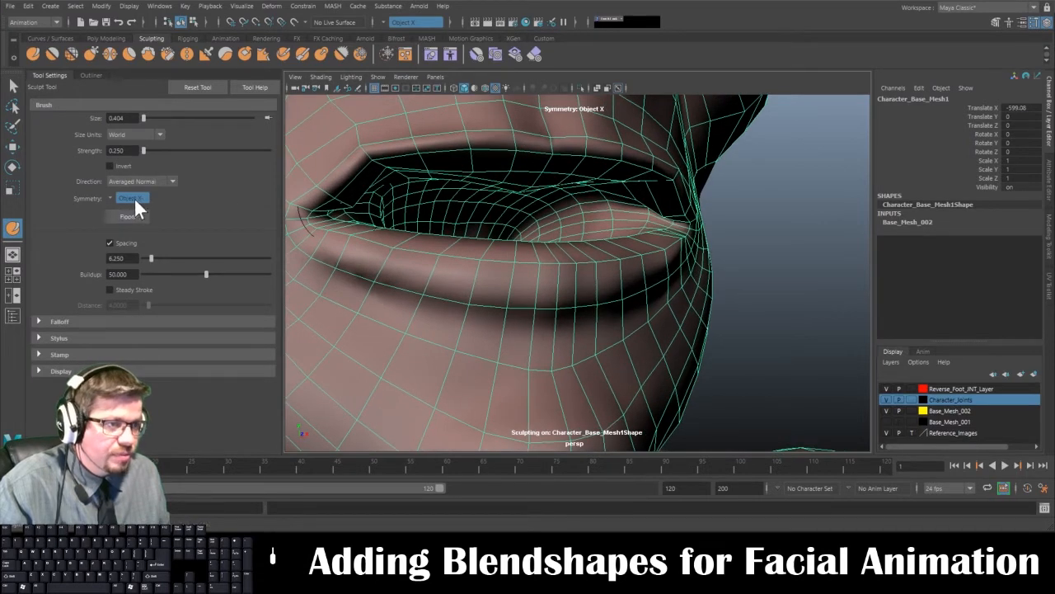
{"action": "mouse_move", "coordinate": [523, 202]}
{"action": "left_mouse_down", "text": "shift"}
{"action": "mouse_move", "coordinate": [524, 192]}
{"action": "mouse_move", "coordinate": [353, 187]}
{"action": "mouse_move", "coordinate": [363, 196]}
{"action": "mouse_move", "coordinate": [528, 182]}
{"action": "mouse_move", "coordinate": [512, 193]}
{"action": "mouse_move", "coordinate": [532, 186]}
{"action": "mouse_move", "coordinate": [524, 182]}
{"action": "mouse_move", "coordinate": [590, 188]}
{"action": "mouse_move", "coordinate": [562, 198]}
{"action": "mouse_move", "coordinate": [440, 171]}
{"action": "mouse_move", "coordinate": [532, 176]}
{"action": "mouse_move", "coordinate": [474, 174]}
{"action": "mouse_move", "coordinate": [452, 210]}
{"action": "left_mouse_up", "text": "shift"}
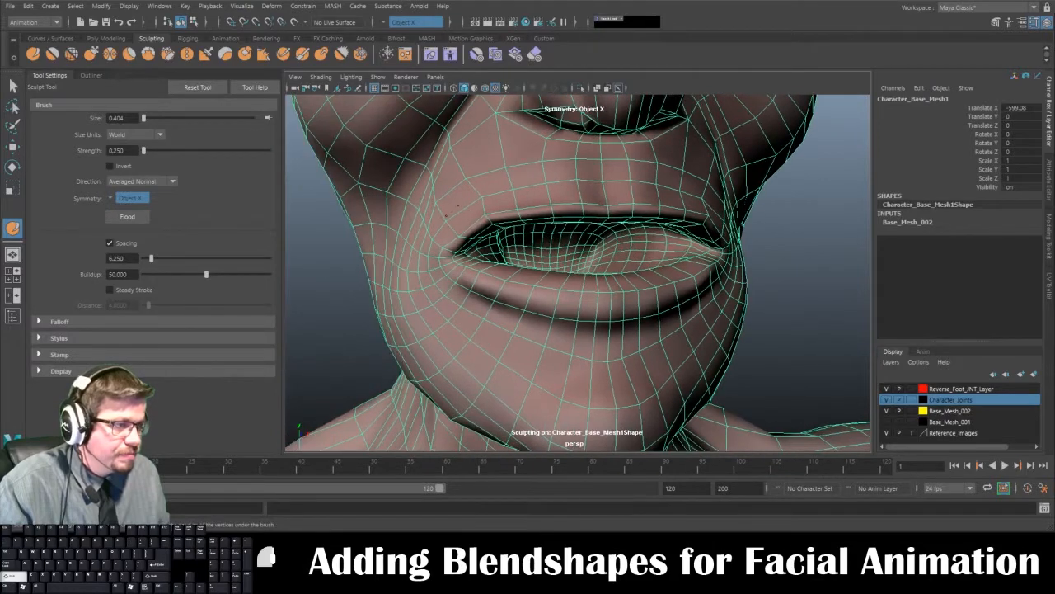
{"action": "key", "text": "ctrl+z"}
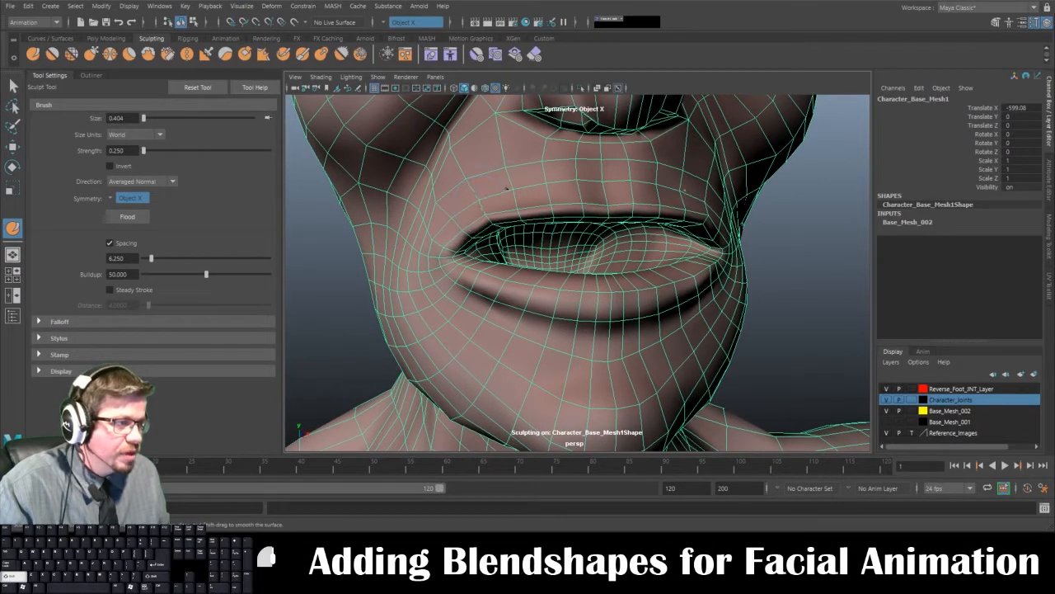
{"action": "left_click_drag", "start_coordinate": [507, 188], "coordinate": [493, 194], "text": "shift"}
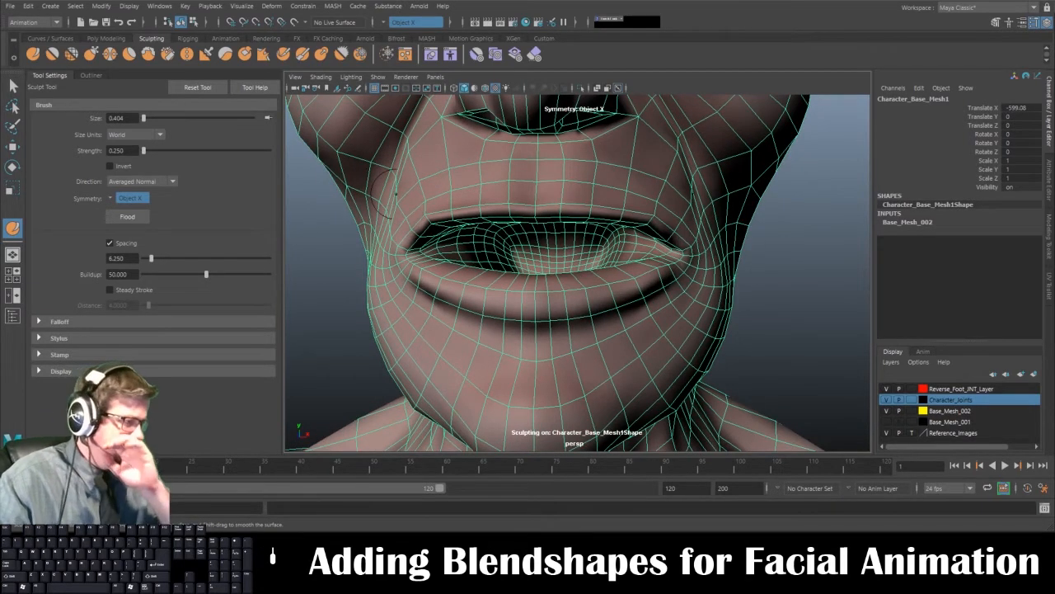
- Switch back to edge editing with soft selection on and select the edge rows along the upper lip's lower rim with symmetry
{"action": "left_click_drag", "start_coordinate": [505, 226], "coordinate": [522, 227], "text": "alt"}
{"action": "right_click_drag", "start_coordinate": [522, 228], "coordinate": [549, 229], "text": "alt"}
{"action": "left_click_drag", "start_coordinate": [549, 229], "coordinate": [495, 228], "text": "alt"}
{"action": "middle_click_drag", "start_coordinate": [495, 227], "coordinate": [742, 310], "text": "alt"}
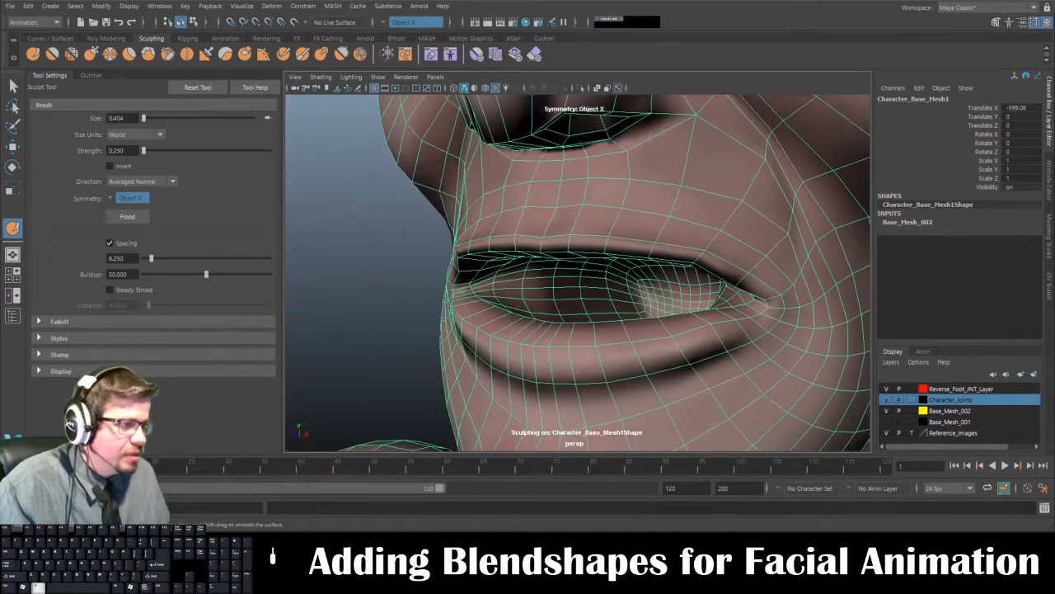
{"action": "right_click_drag", "start_coordinate": [742, 310], "coordinate": [771, 312], "text": "alt"}
{"action": "middle_click_drag", "start_coordinate": [771, 312], "coordinate": [787, 323], "text": "alt"}
{"action": "key", "text": "q"}
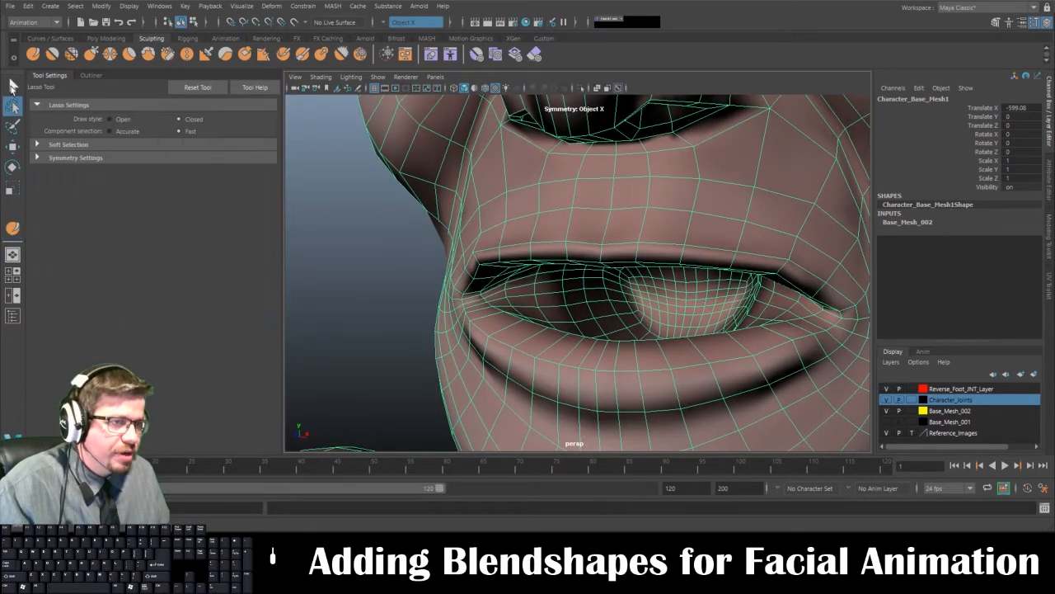
{"action": "right_click_drag", "start_coordinate": [639, 247], "coordinate": [627, 277]}
{"action": "left_click_drag", "start_coordinate": [627, 277], "coordinate": [635, 259], "text": "alt"}
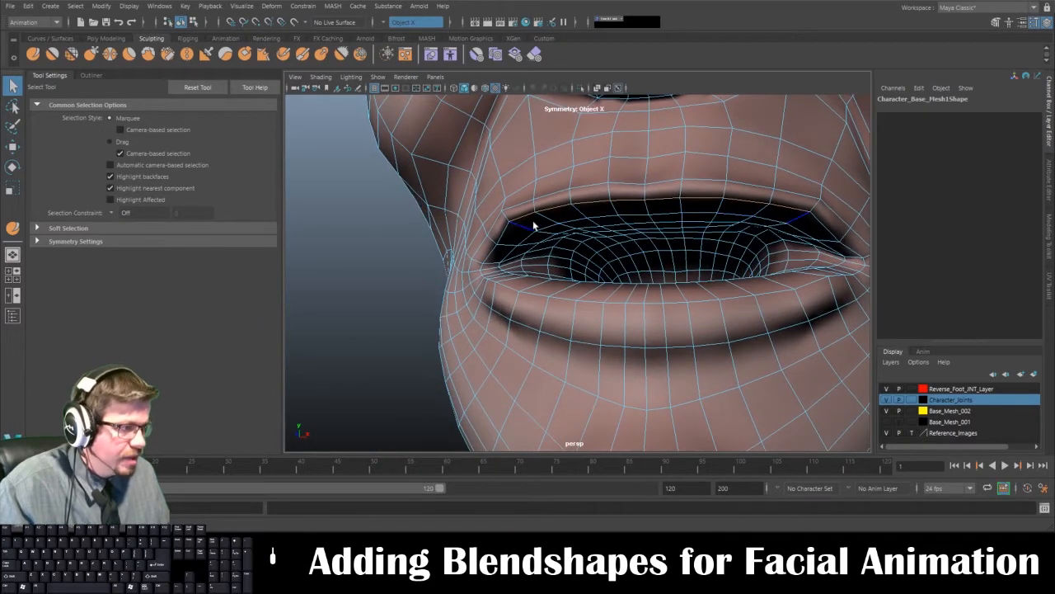
{"action": "key", "text": "b"}
{"action": "double_click", "coordinate": [630, 221]}
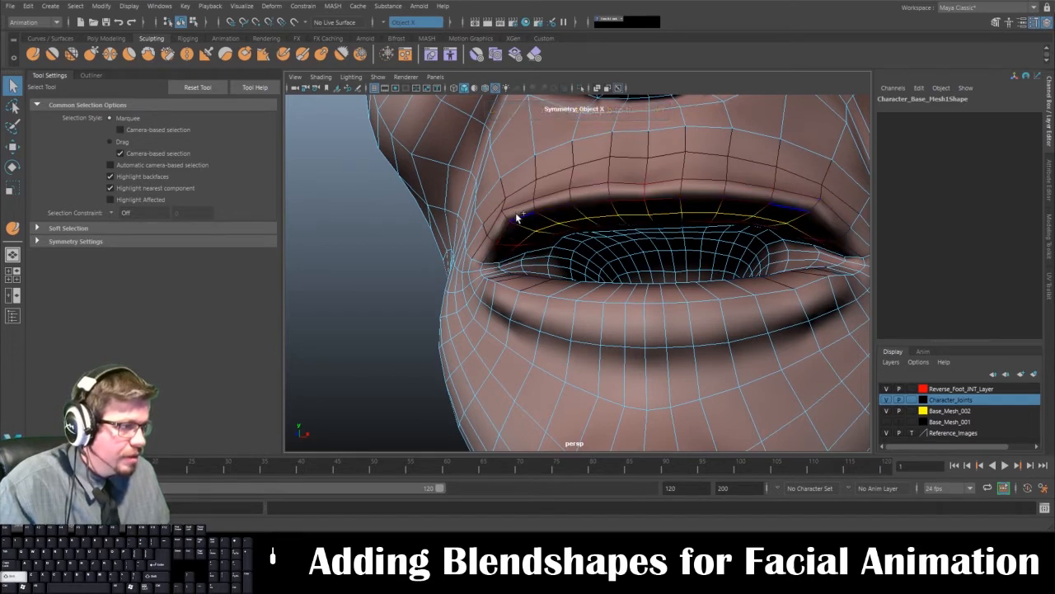
{"action": "left_click", "coordinate": [518, 218], "text": "shift"}
{"action": "left_click", "coordinate": [621, 199], "text": "shift"}
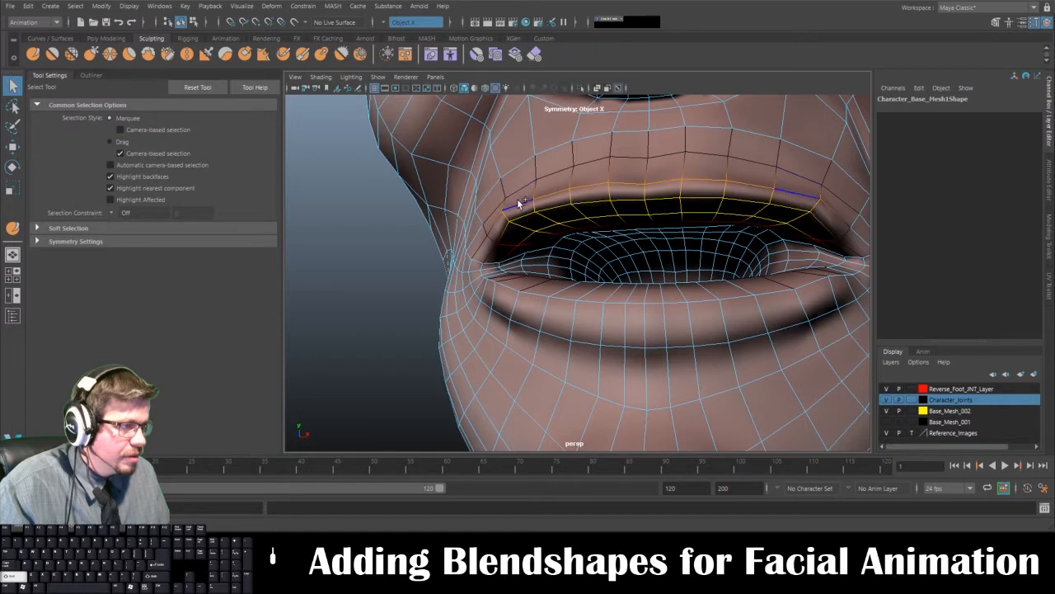
{"action": "left_click", "coordinate": [519, 203], "text": "shift"}
- Adjust the soft selection falloff radius and move the selected upper-lip edge rows up and slightly forward
{"action": "key", "text": "b"}
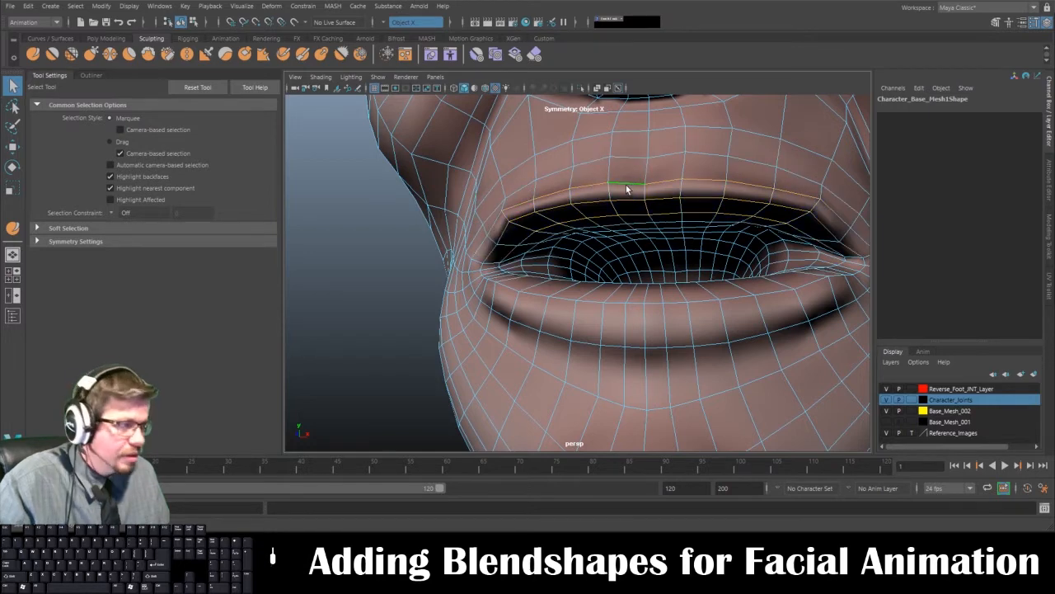
{"action": "key", "text": "b"}
{"action": "key", "text": "b"}
{"action": "mouse_move", "coordinate": [612, 203]}
{"action": "left_mouse_down"}
{"action": "mouse_move", "coordinate": [625, 199]}
{"action": "mouse_move", "coordinate": [607, 196]}
{"action": "mouse_move", "coordinate": [620, 200]}
{"action": "left_mouse_up"}
{"action": "left_click_drag", "start_coordinate": [760, 245], "coordinate": [698, 221], "text": "alt"}
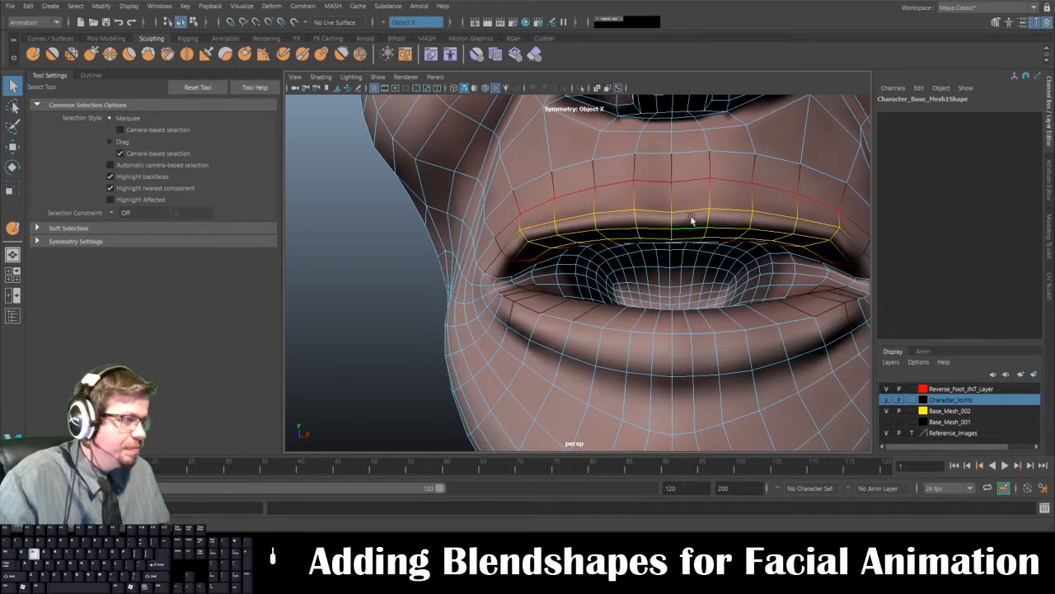
{"action": "key", "text": "w"}
{"action": "left_click_drag", "start_coordinate": [597, 177], "coordinate": [599, 157]}
{"action": "left_click_drag", "start_coordinate": [576, 303], "coordinate": [537, 318], "text": "alt"}
{"action": "left_click_drag", "start_coordinate": [329, 227], "coordinate": [308, 229]}
{"action": "left_click_drag", "start_coordinate": [374, 250], "coordinate": [580, 236], "text": "alt"}
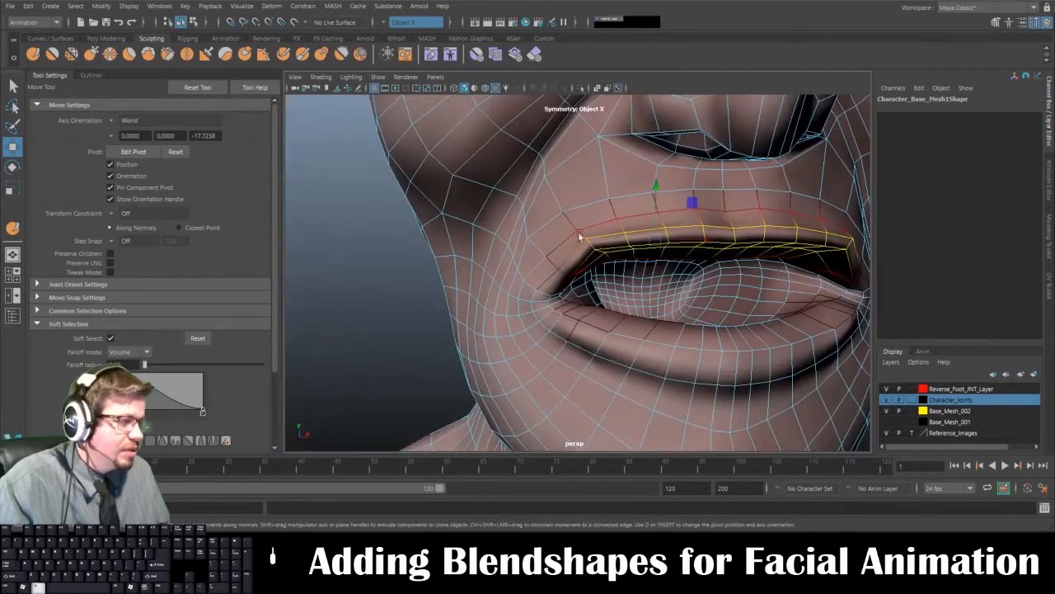
- Return to object mode, smooth the raised upper lip near the mouth corners with the Sculpt tool, and deselect the mesh
{"action": "right_click_drag", "start_coordinate": [579, 235], "coordinate": [598, 250]}
{"action": "left_click_drag", "start_coordinate": [598, 250], "coordinate": [526, 228], "text": "alt"}
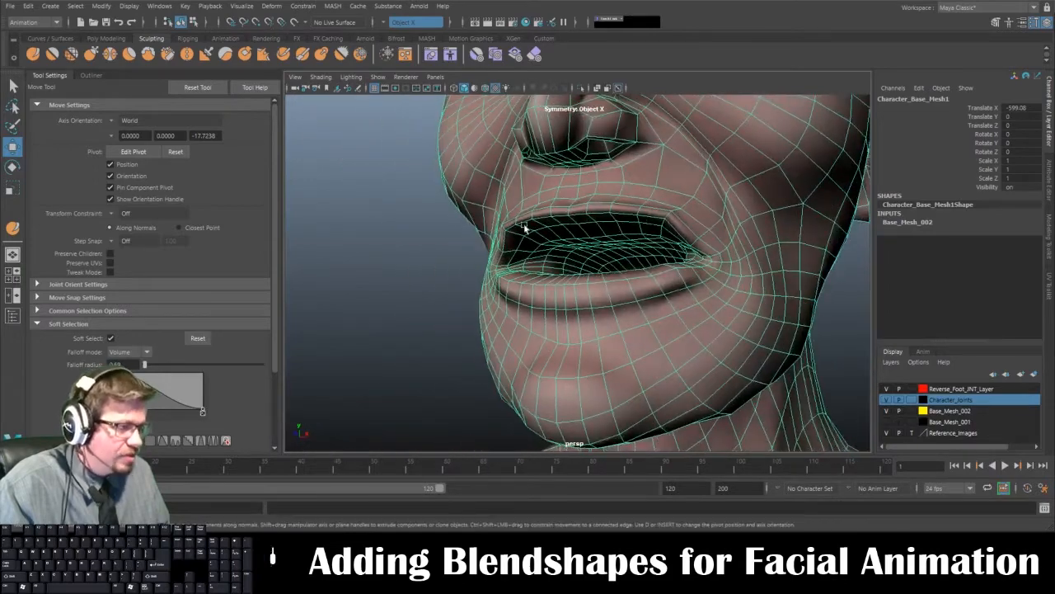
{"action": "left_click", "coordinate": [15, 229]}
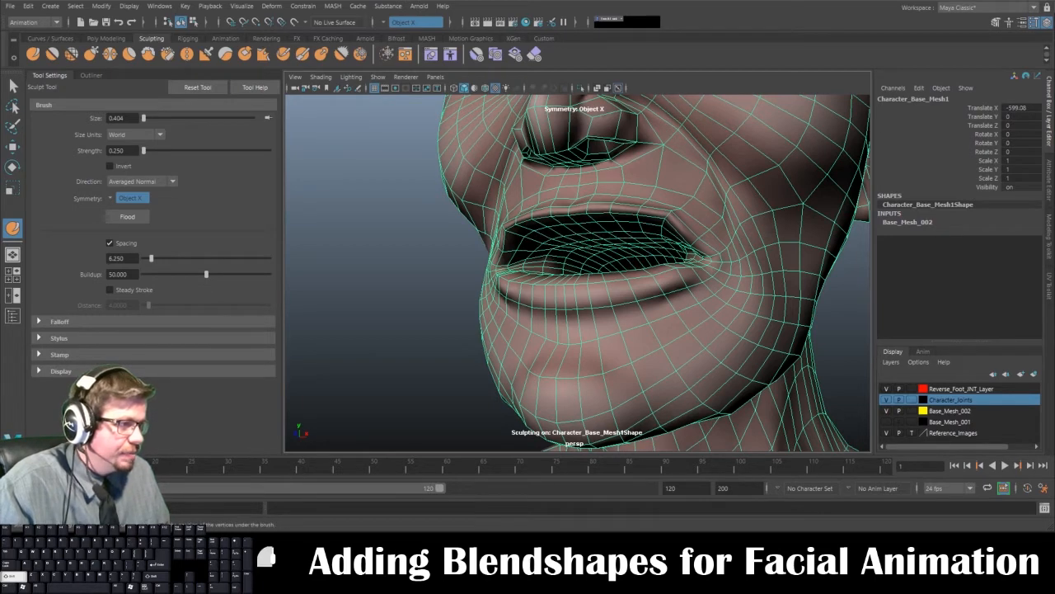
{"action": "mouse_move", "coordinate": [616, 249]}
{"action": "left_mouse_down", "text": "alt"}
{"action": "mouse_move", "coordinate": [629, 242]}
{"action": "mouse_move", "coordinate": [615, 225]}
{"action": "mouse_move", "coordinate": [598, 243]}
{"action": "mouse_move", "coordinate": [651, 228]}
{"action": "left_mouse_up", "text": "alt"}
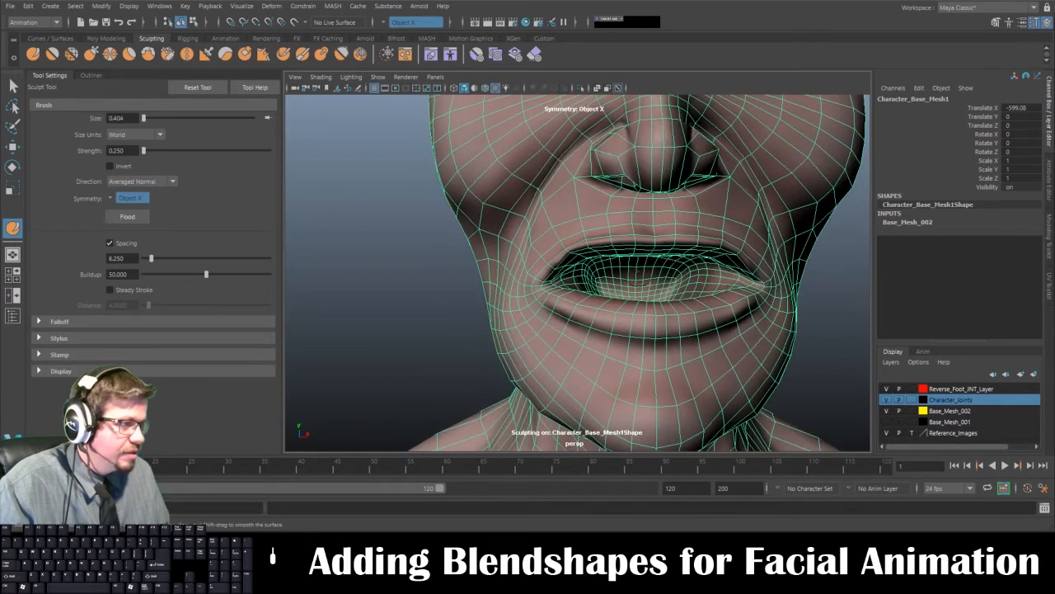
{"action": "right_click_drag", "start_coordinate": [649, 232], "coordinate": [620, 232], "text": "alt"}
{"action": "left_click_drag", "start_coordinate": [620, 232], "coordinate": [581, 228], "text": "alt"}
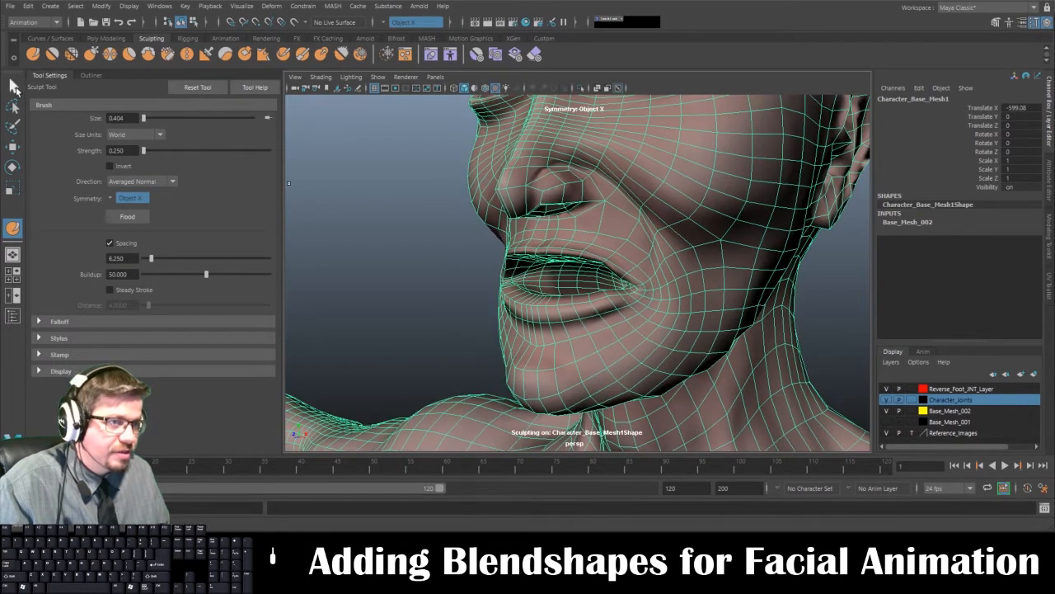
{"action": "key", "text": "q"}
{"action": "left_click", "coordinate": [433, 270]}
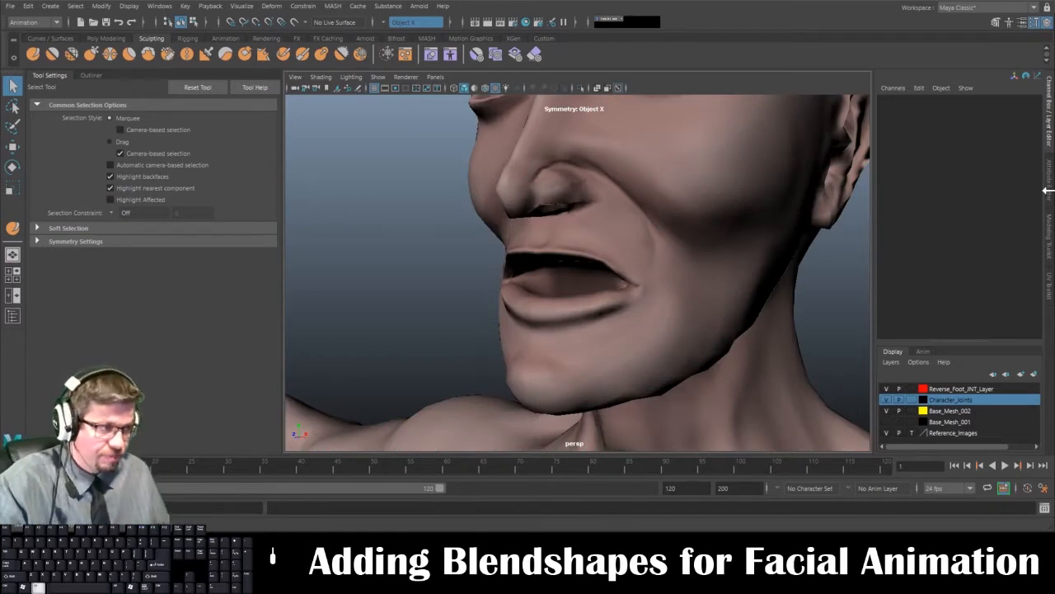
- Select the sculpted target mesh and rename it Upper_Lip_Up
{"action": "right_click_drag", "start_coordinate": [692, 246], "coordinate": [574, 234], "text": "alt"}
{"action": "left_click_drag", "start_coordinate": [611, 239], "coordinate": [586, 316], "text": "alt"}
{"action": "left_click", "coordinate": [646, 280]}
{"action": "left_click", "coordinate": [701, 263]}
{"action": "right_click_drag", "start_coordinate": [586, 315], "coordinate": [503, 277], "text": "alt"}
{"action": "left_click_drag", "start_coordinate": [503, 277], "coordinate": [638, 301], "text": "alt"}
{"action": "left_click", "coordinate": [638, 302]}
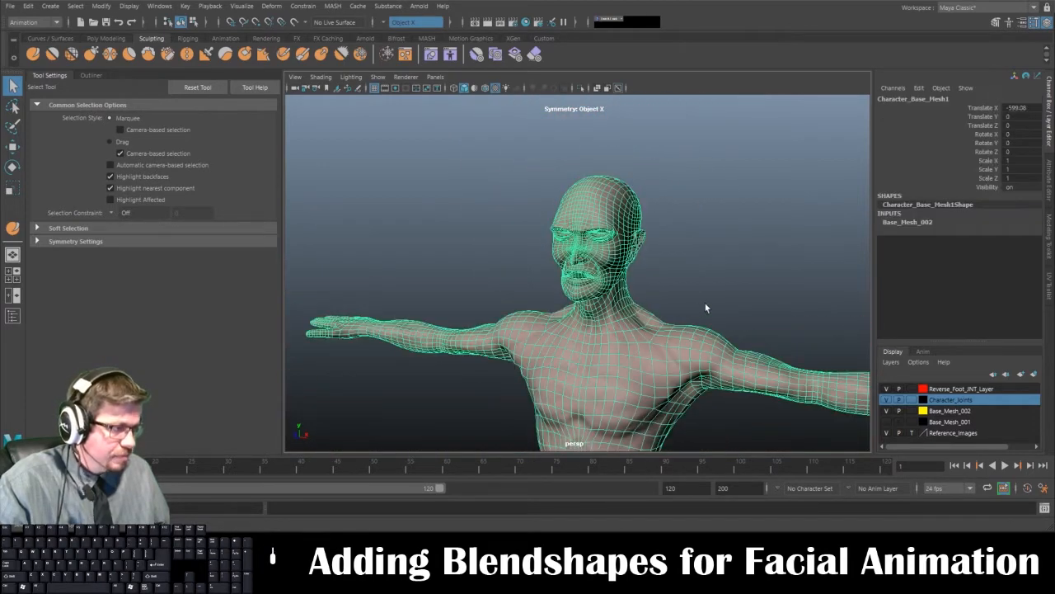
{"action": "double_click", "coordinate": [911, 99]}
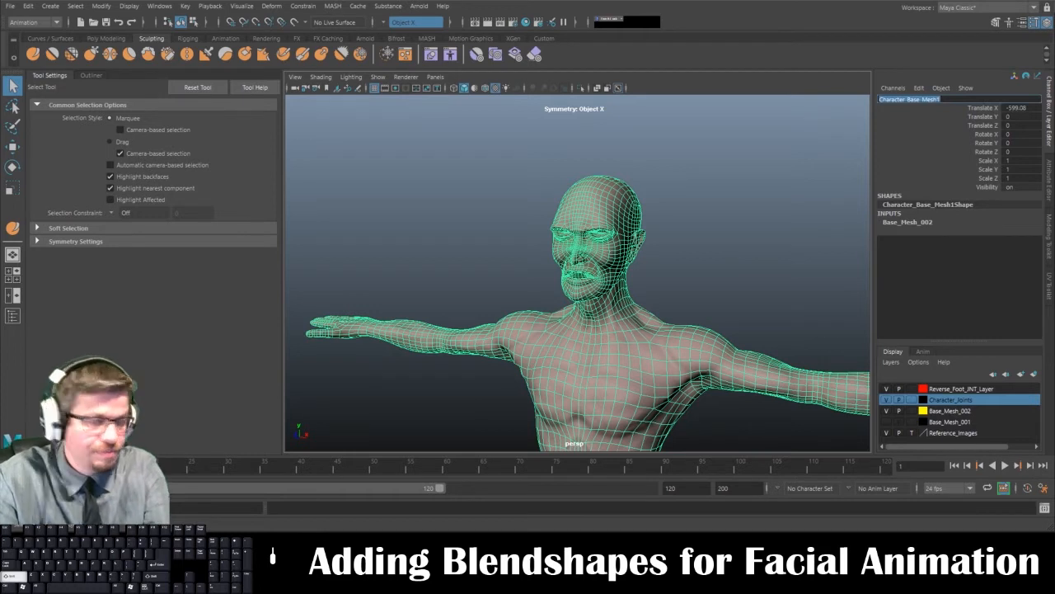
{"action": "type", "text": "Upper S"}
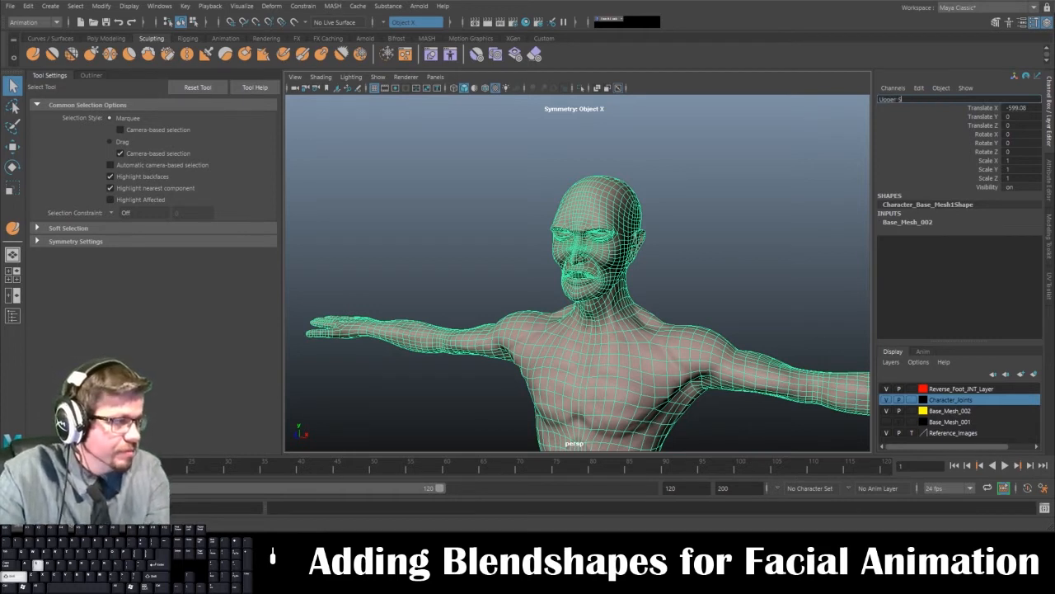
{"action": "type", "text": "nar"}
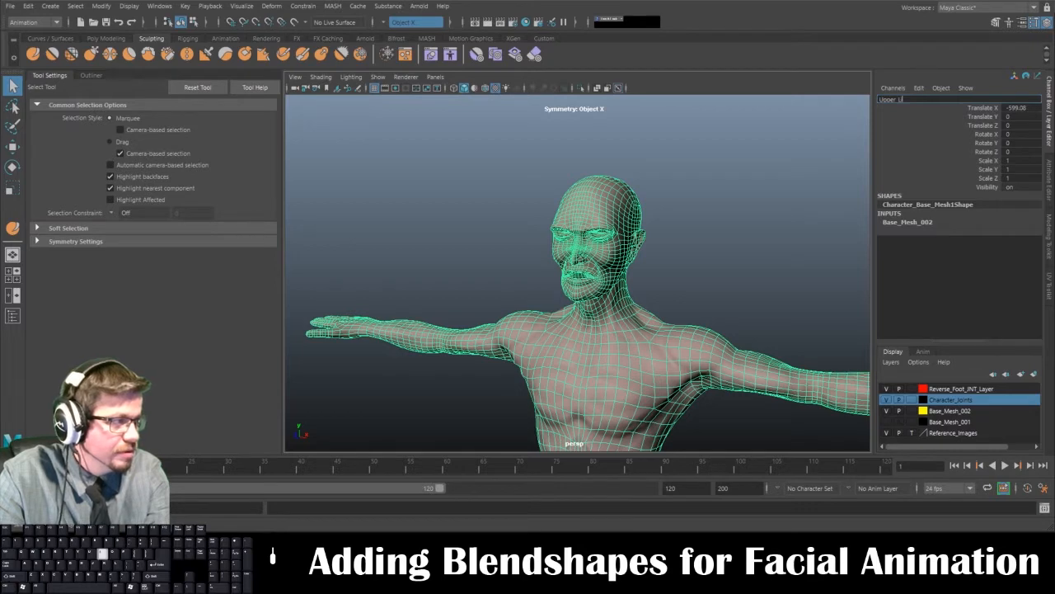
{"action": "type", "text": "Up"}
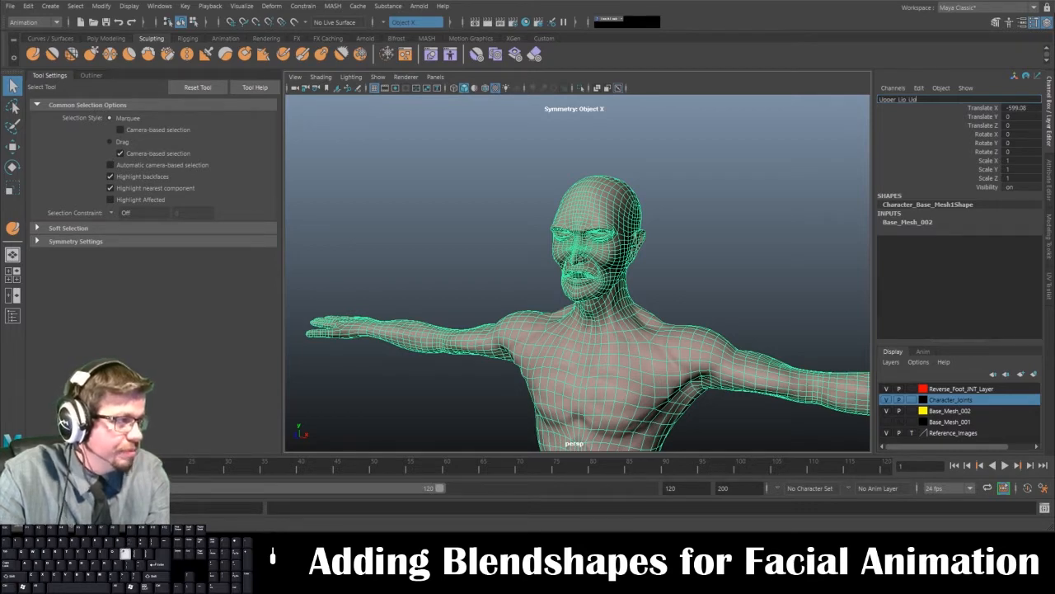
{"action": "key", "text": "Return"}
- Add a keyable float attribute named upperLipUp to the rigged character's Head_CTRL and finish adding attributes
{"action": "right_click_drag", "start_coordinate": [726, 186], "coordinate": [629, 186], "text": "alt"}
{"action": "middle_click_drag", "start_coordinate": [824, 272], "coordinate": [349, 242], "text": "alt"}
{"action": "right_click_drag", "start_coordinate": [511, 190], "coordinate": [371, 186], "text": "alt"}
{"action": "middle_click_drag", "start_coordinate": [388, 191], "coordinate": [489, 190], "text": "alt"}
{"action": "middle_click_drag", "start_coordinate": [717, 223], "coordinate": [527, 231], "text": "alt"}
{"action": "middle_click_drag", "start_coordinate": [677, 257], "coordinate": [615, 266], "text": "alt"}
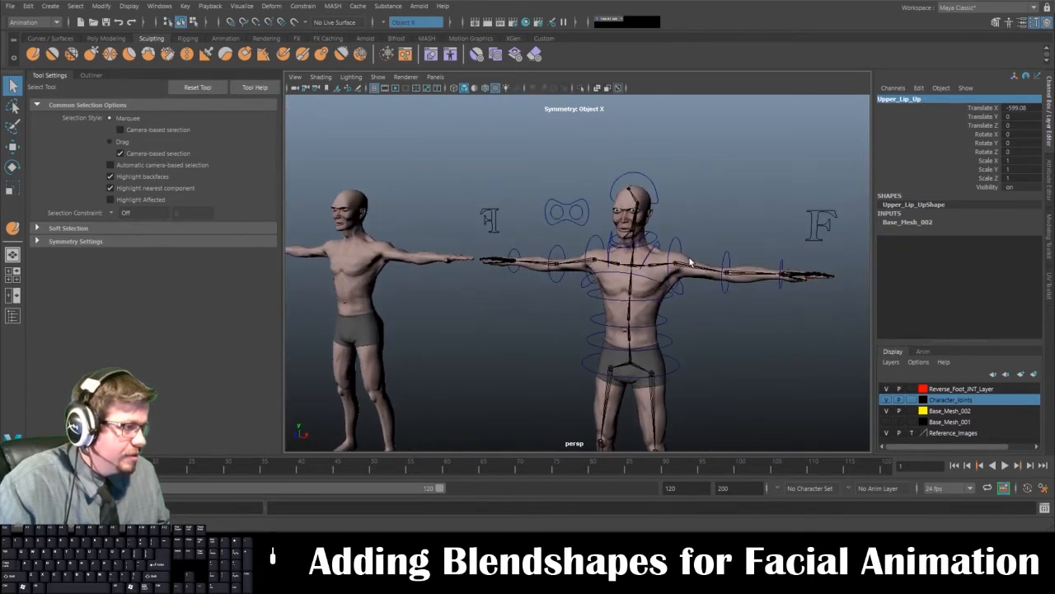
{"action": "left_click", "coordinate": [654, 177]}
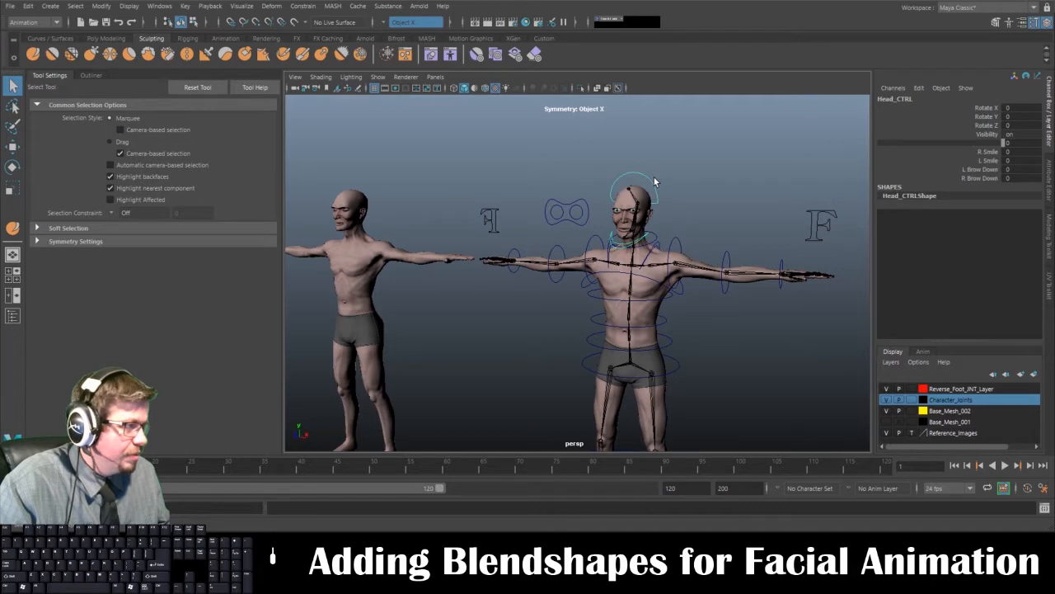
{"action": "left_click", "coordinate": [95, 11]}
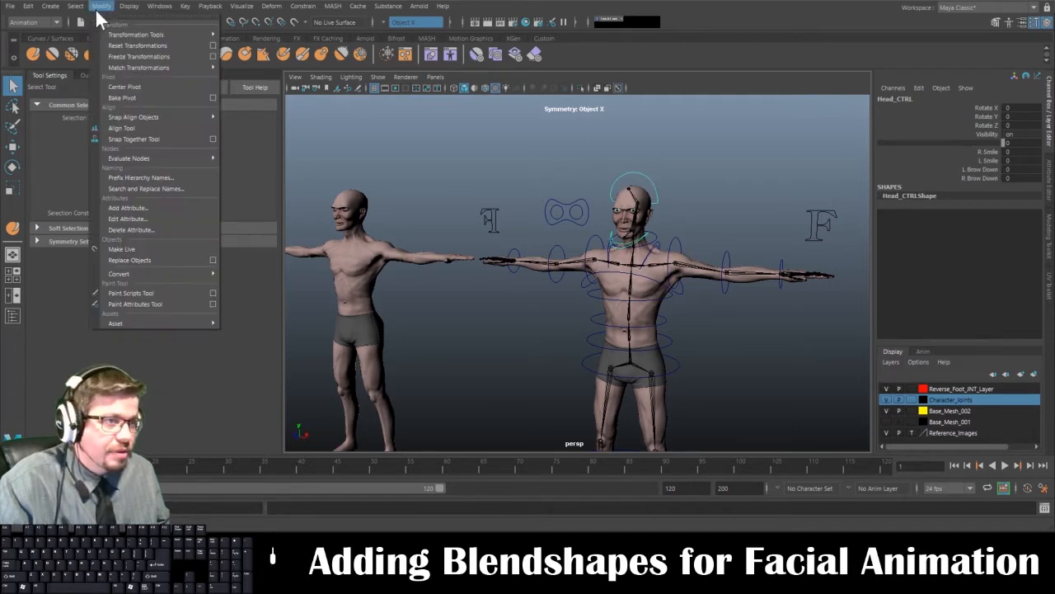
{"action": "left_click", "coordinate": [149, 213]}
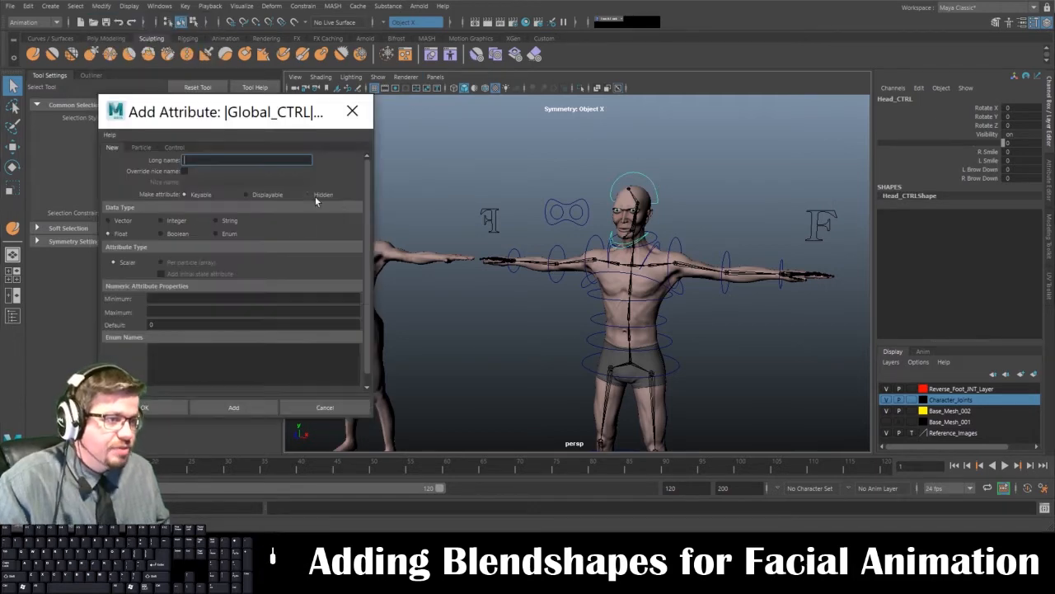
{"action": "type", "text": "upper"}
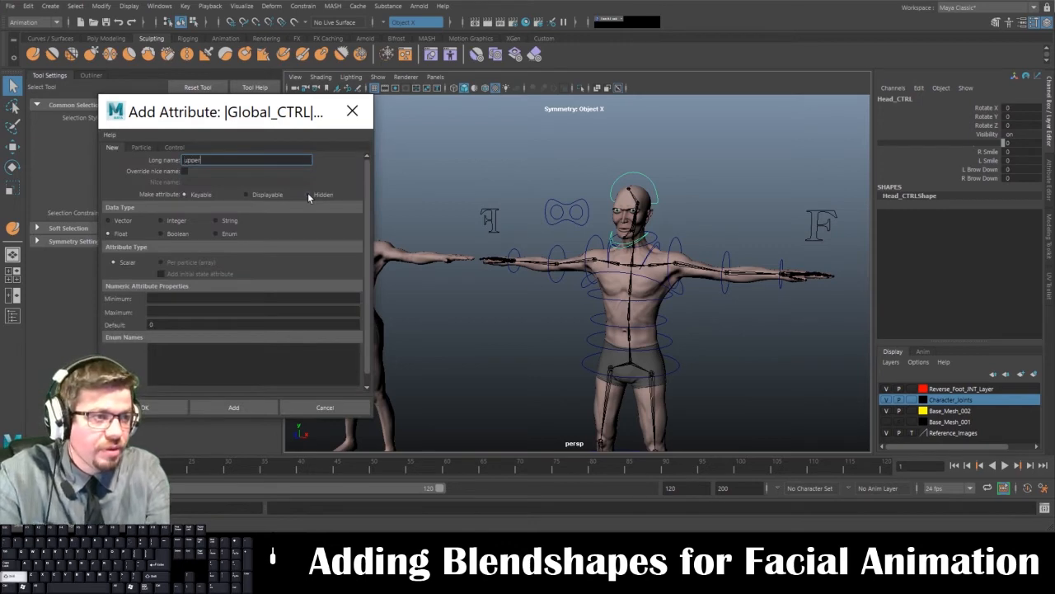
{"action": "type", "text": "LipUp"}
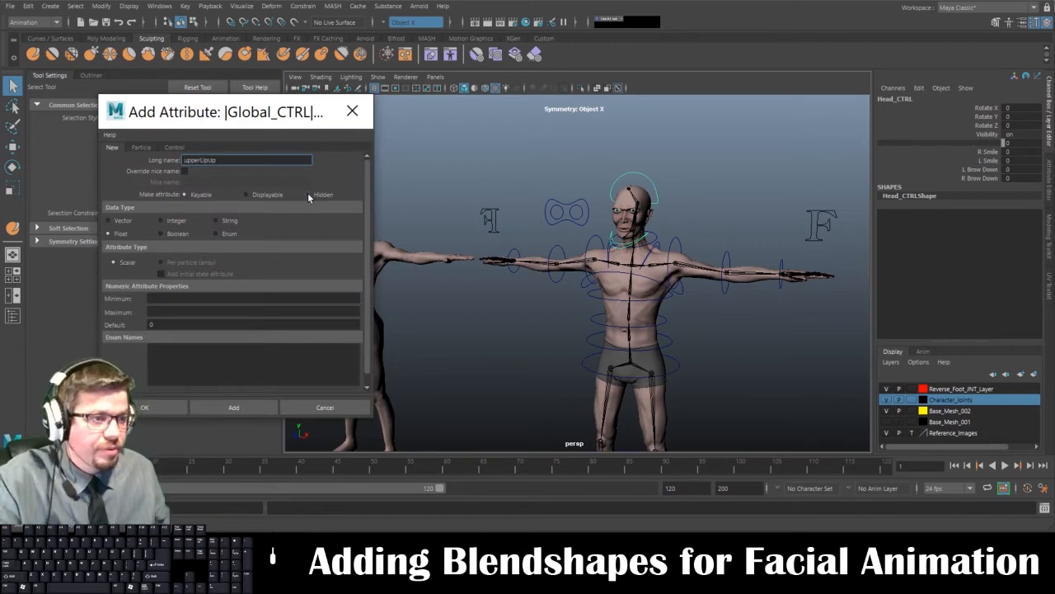
{"action": "left_click", "coordinate": [234, 407]}
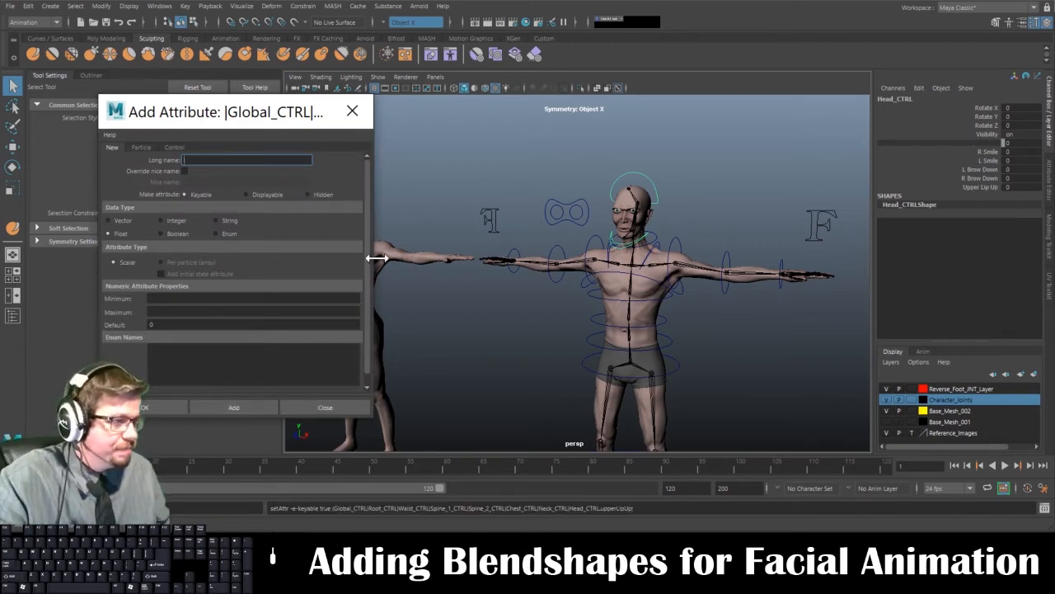
{"action": "left_click", "coordinate": [326, 406]}
- Add the Upper_Lip_Up mesh as a new target to the blend shape on Character_Base_Mesh
{"action": "left_click_drag", "start_coordinate": [657, 192], "coordinate": [612, 194], "text": "alt"}
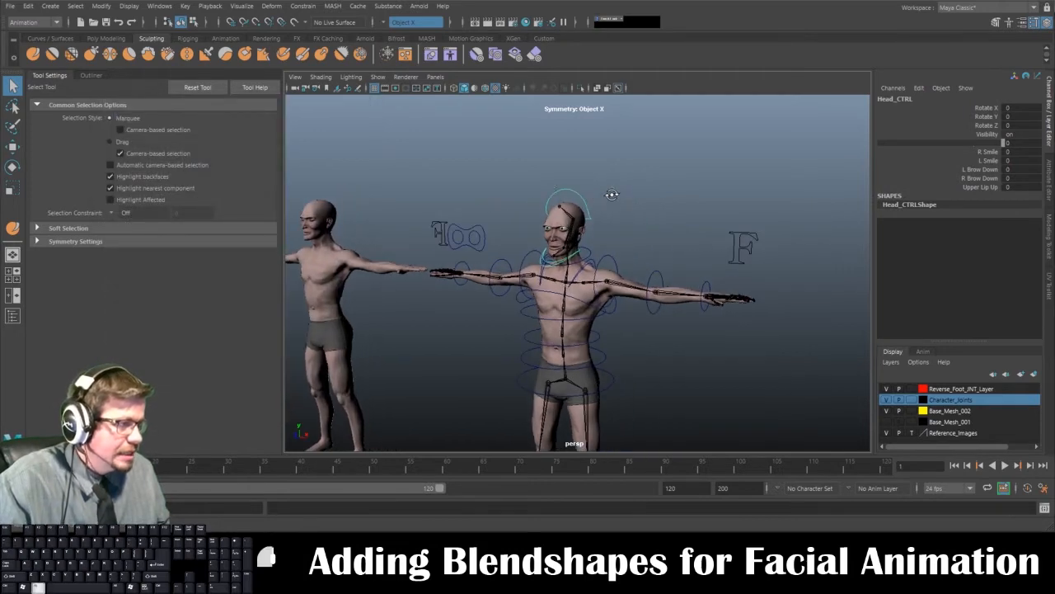
{"action": "right_click_drag", "start_coordinate": [612, 194], "coordinate": [405, 214], "text": "alt"}
{"action": "middle_click_drag", "start_coordinate": [404, 214], "coordinate": [694, 205], "text": "alt"}
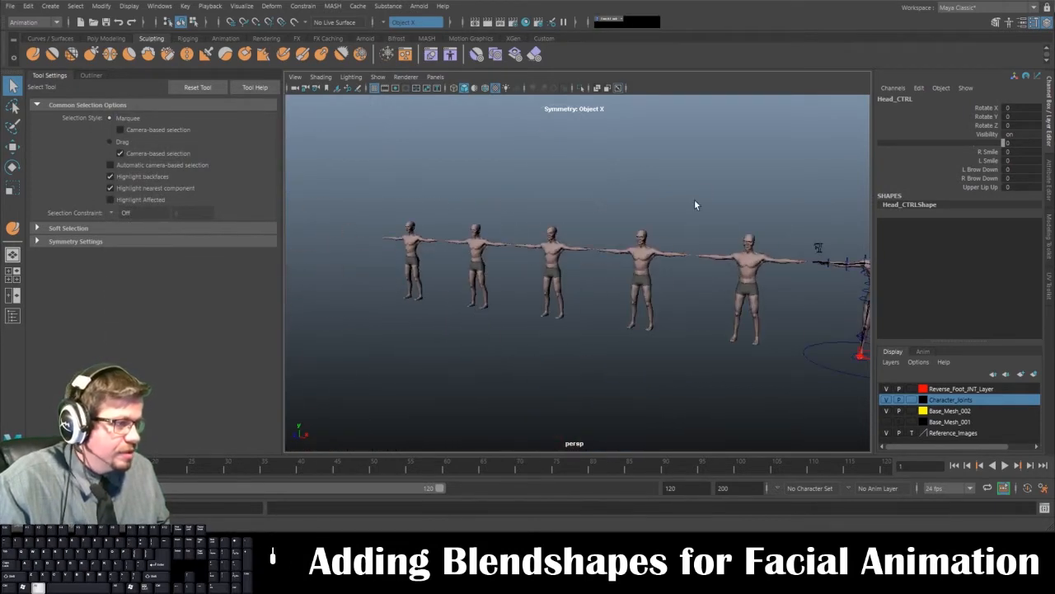
{"action": "left_click", "coordinate": [405, 258]}
{"action": "left_click_drag", "start_coordinate": [405, 258], "coordinate": [551, 327], "text": "alt"}
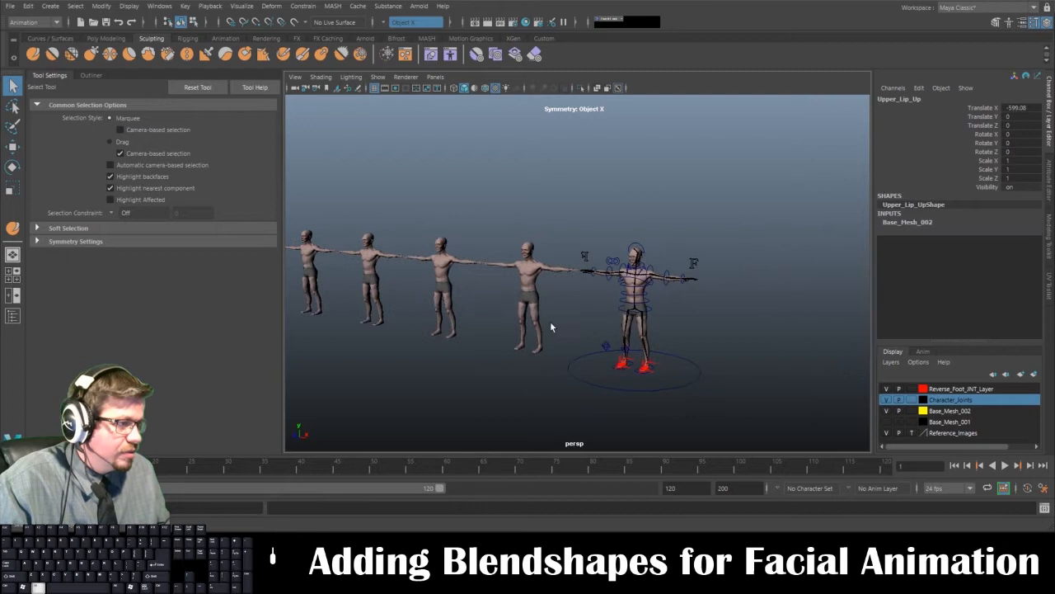
{"action": "left_click", "coordinate": [648, 329], "text": "shift"}
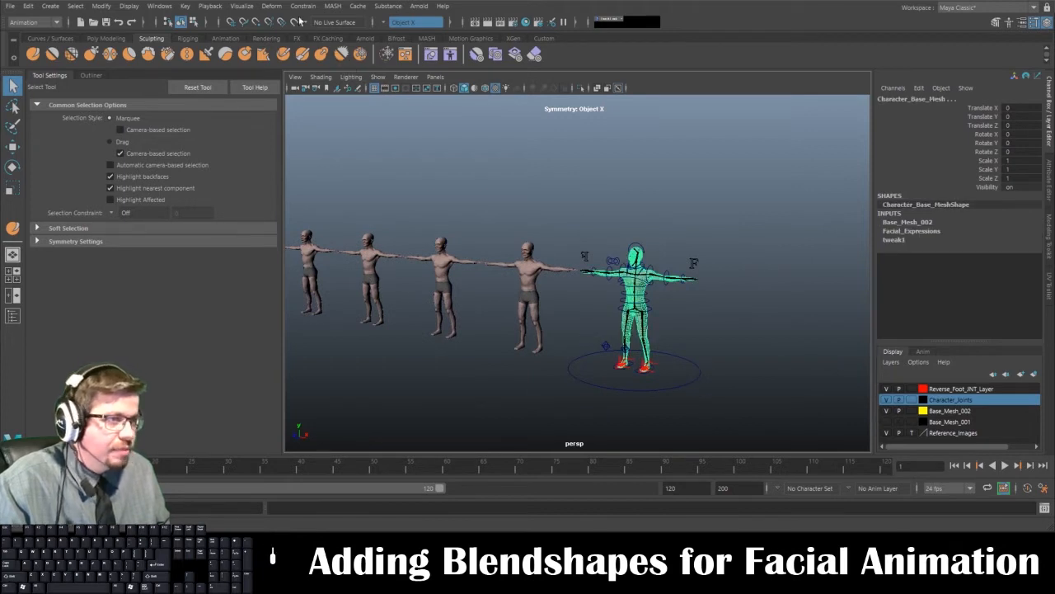
{"action": "left_click", "coordinate": [272, 6]}
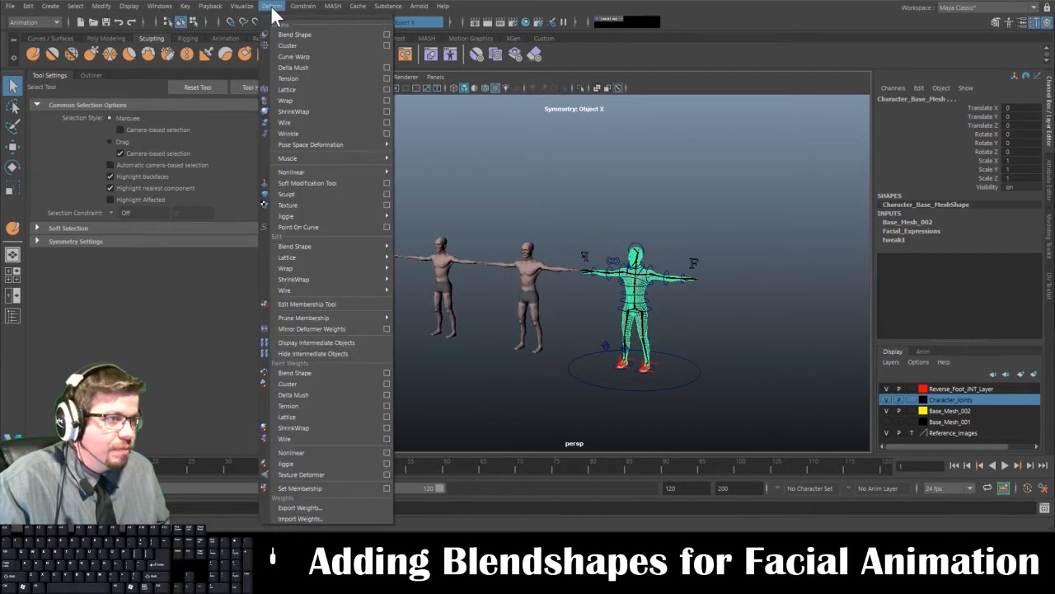
{"action": "mouse_move", "coordinate": [310, 246]}
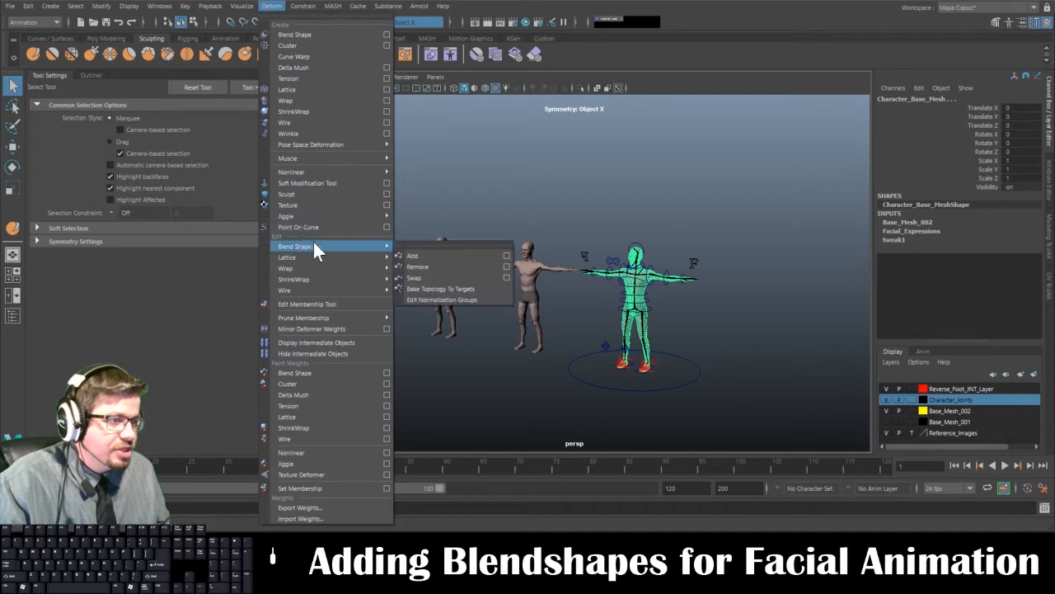
{"action": "left_click", "coordinate": [435, 255]}
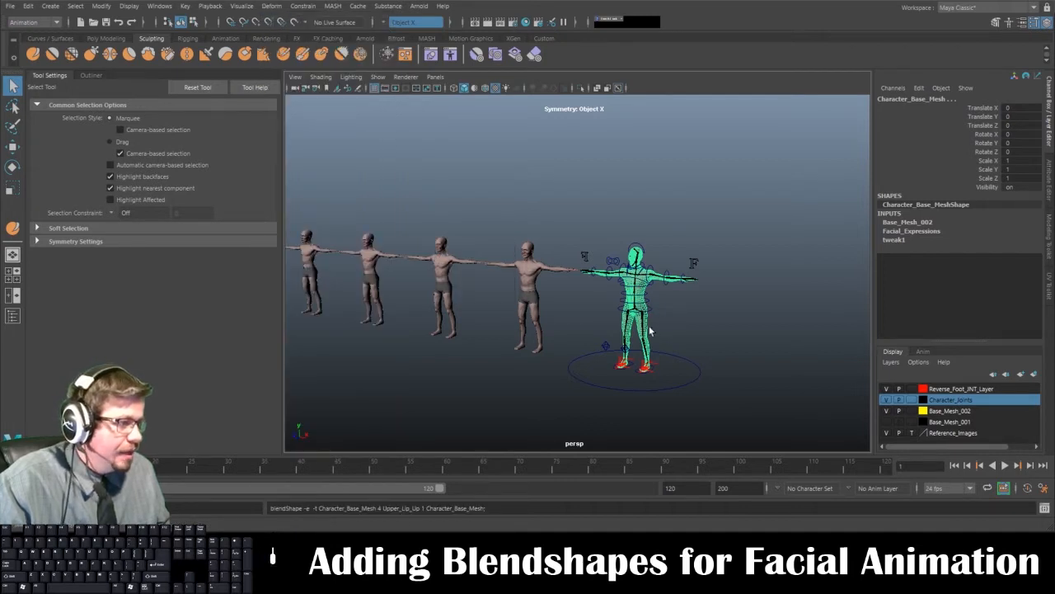
- Test the Upper_Lip_Up weight of Facial_Expressions on the rigged character's face and return it to 0
{"action": "left_click", "coordinate": [905, 232]}
{"action": "left_click", "coordinate": [966, 284]}
{"action": "scroll", "coordinate": [736, 310], "scroll_direction": "up", "scroll_amount": 5}
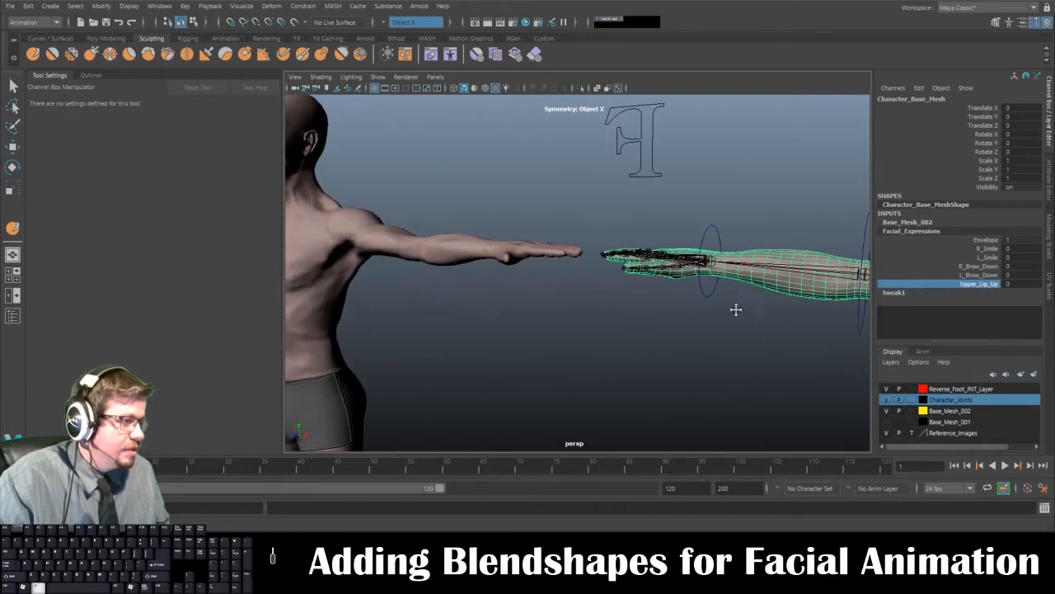
{"action": "left_click_drag", "start_coordinate": [737, 309], "coordinate": [641, 329], "text": "alt"}
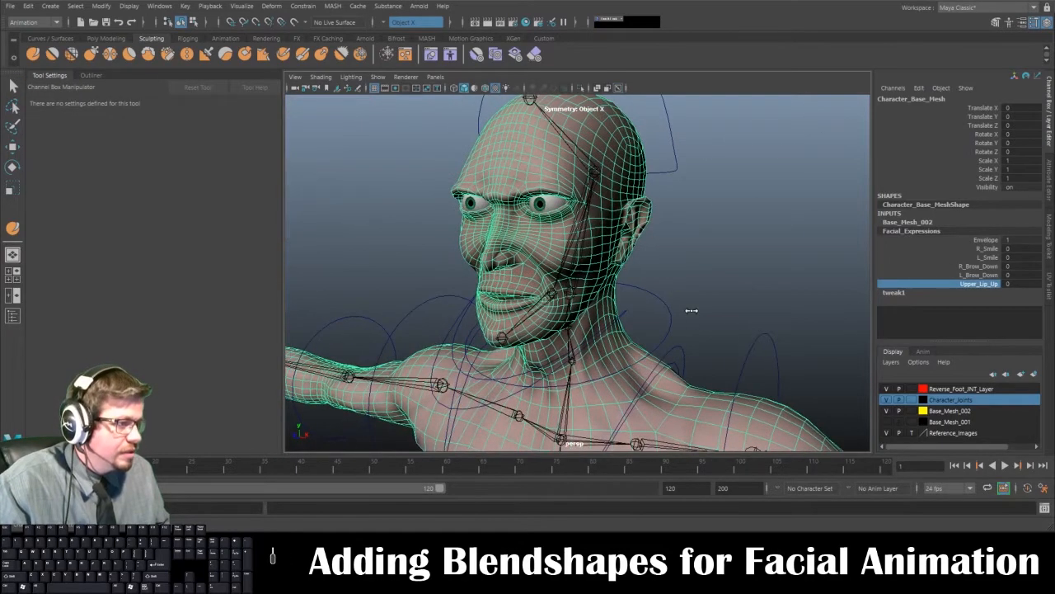
{"action": "middle_click_drag", "start_coordinate": [691, 310], "coordinate": [751, 310]}
{"action": "mouse_move", "coordinate": [683, 310]}
{"action": "middle_mouse_down"}
{"action": "mouse_move", "coordinate": [636, 311]}
{"action": "mouse_move", "coordinate": [768, 310]}
{"action": "mouse_move", "coordinate": [702, 302]}
{"action": "middle_mouse_up"}
{"action": "scroll", "coordinate": [702, 302], "scroll_direction": "down", "scroll_amount": 6}
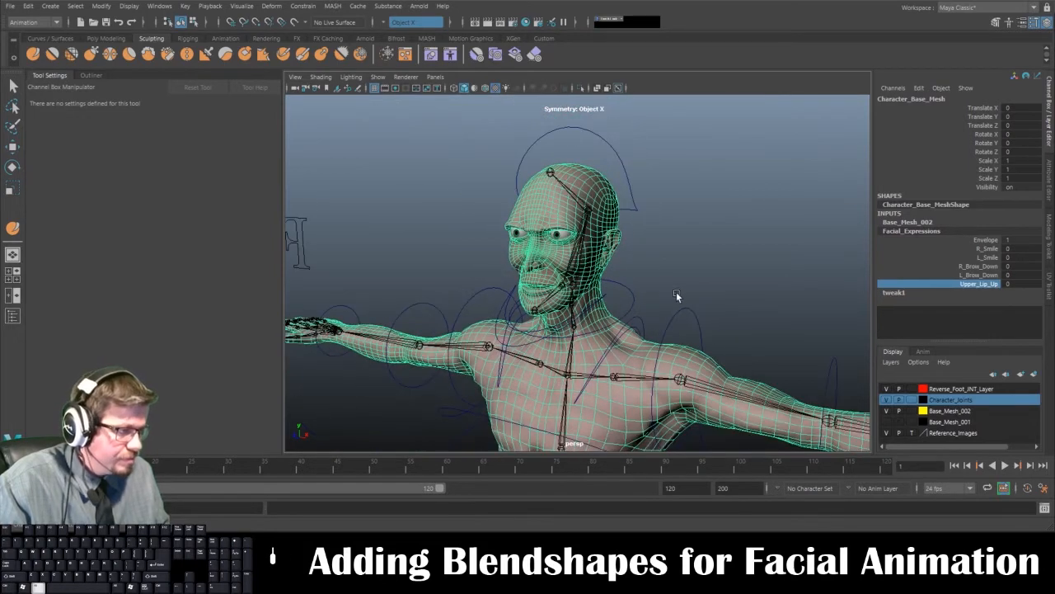
- Select all five blend shape target meshes and create a display layer from them
{"action": "left_click_drag", "start_coordinate": [676, 297], "coordinate": [513, 268], "text": "alt"}
{"action": "scroll", "coordinate": [605, 196], "scroll_direction": "down", "scroll_amount": 8}
{"action": "left_click_drag", "start_coordinate": [621, 282], "coordinate": [627, 286]}
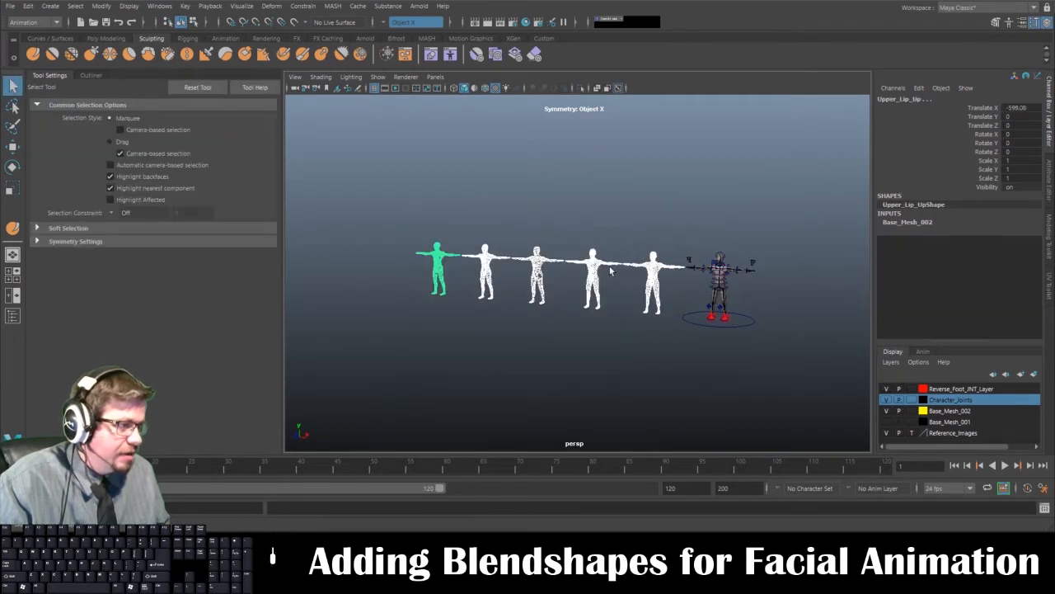
{"action": "left_click", "coordinate": [891, 362]}
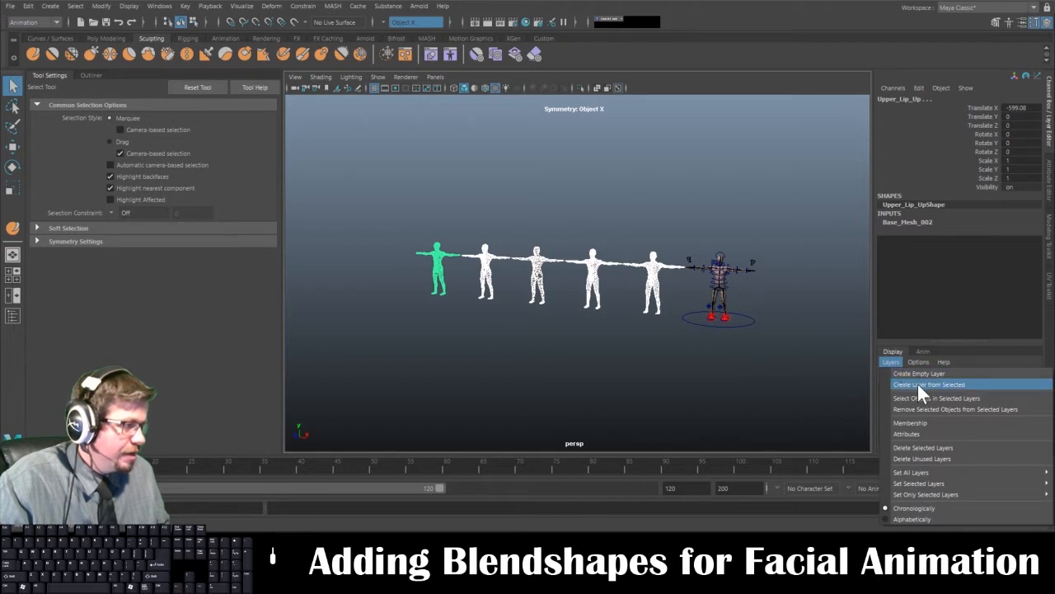
{"action": "left_click", "coordinate": [945, 382]}
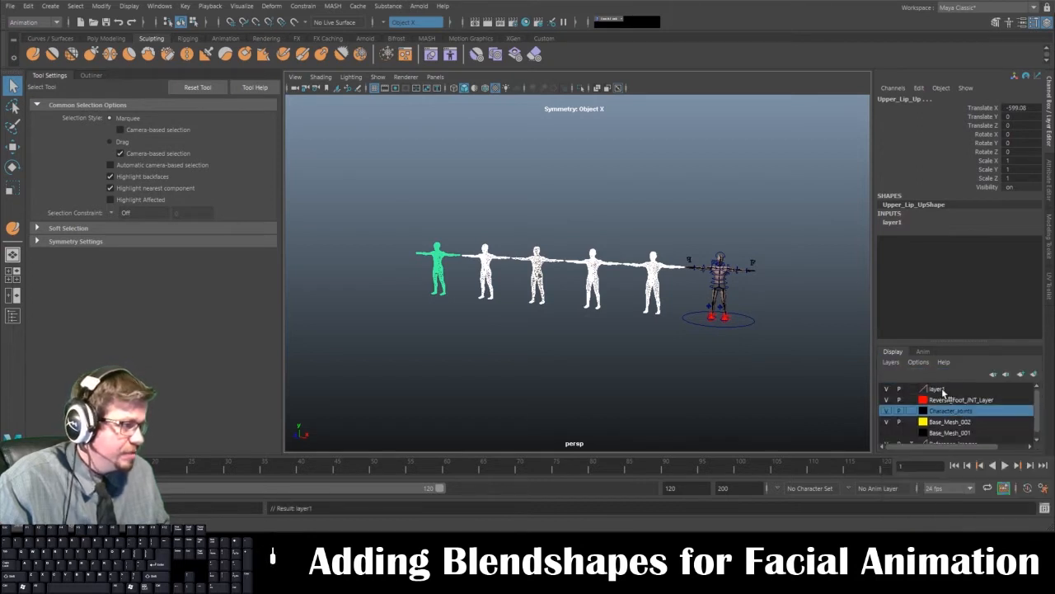
- Rename the new layer Blend_Shapes_Layer with a black colour, hide it, and clear the selection
{"action": "double_click", "coordinate": [940, 388]}
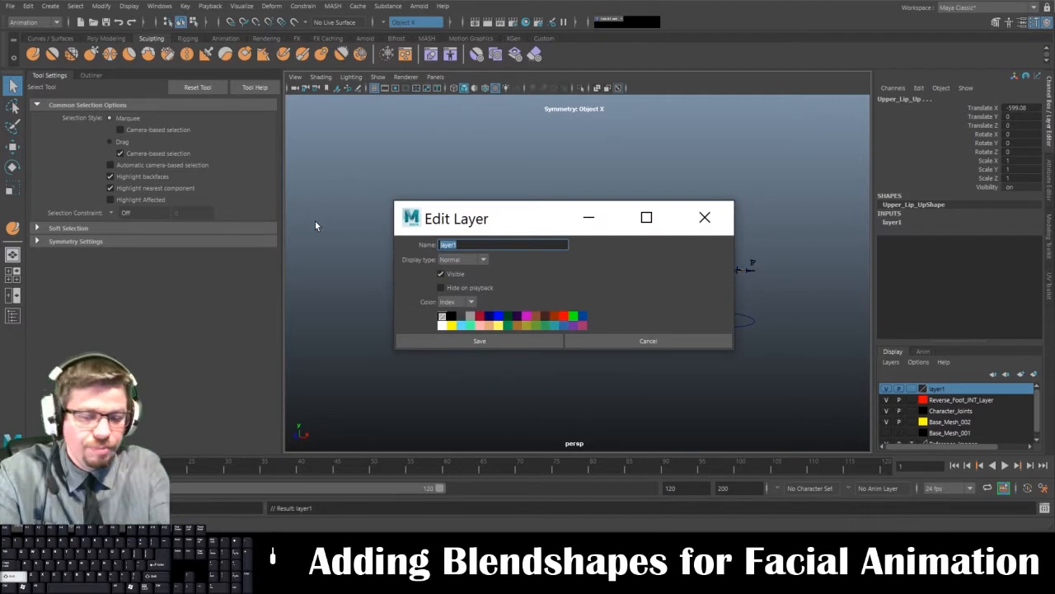
{"action": "type", "text": "Blend_Sh"}
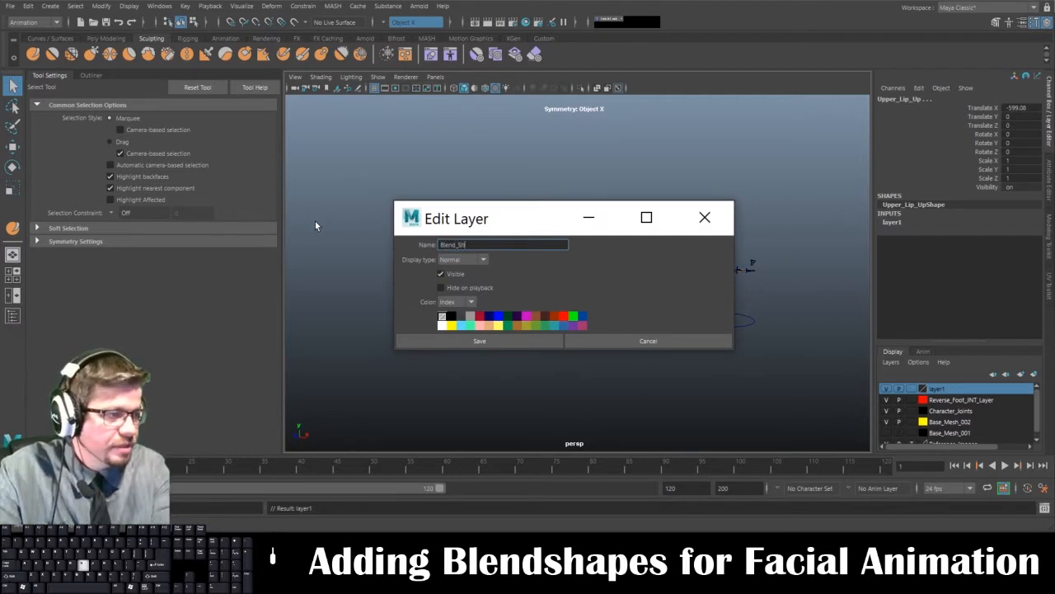
{"action": "type", "text": "apes_Layer"}
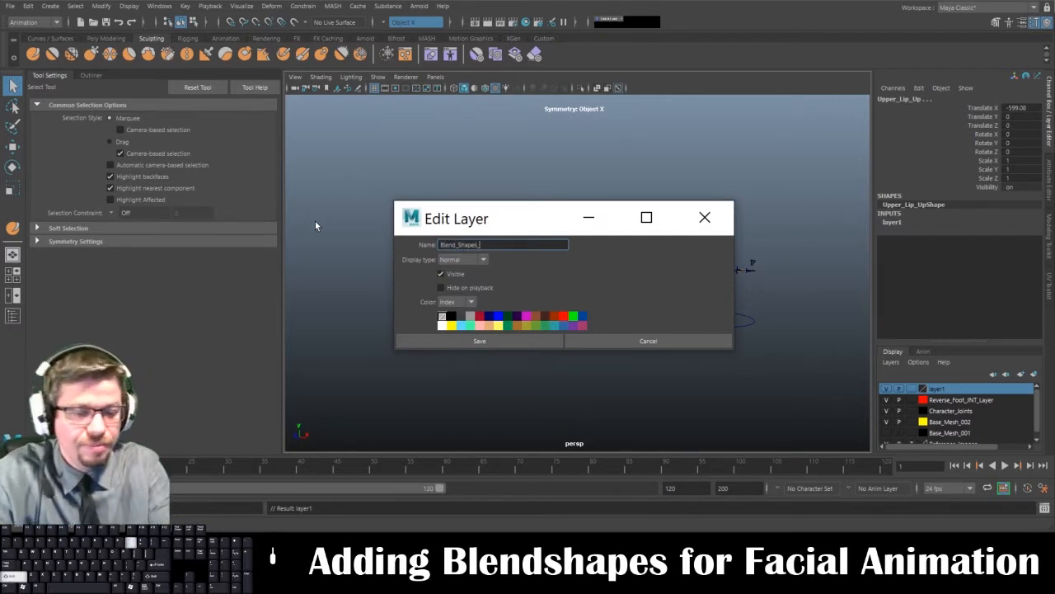
{"action": "left_click", "coordinate": [474, 339]}
{"action": "left_click", "coordinate": [887, 389]}
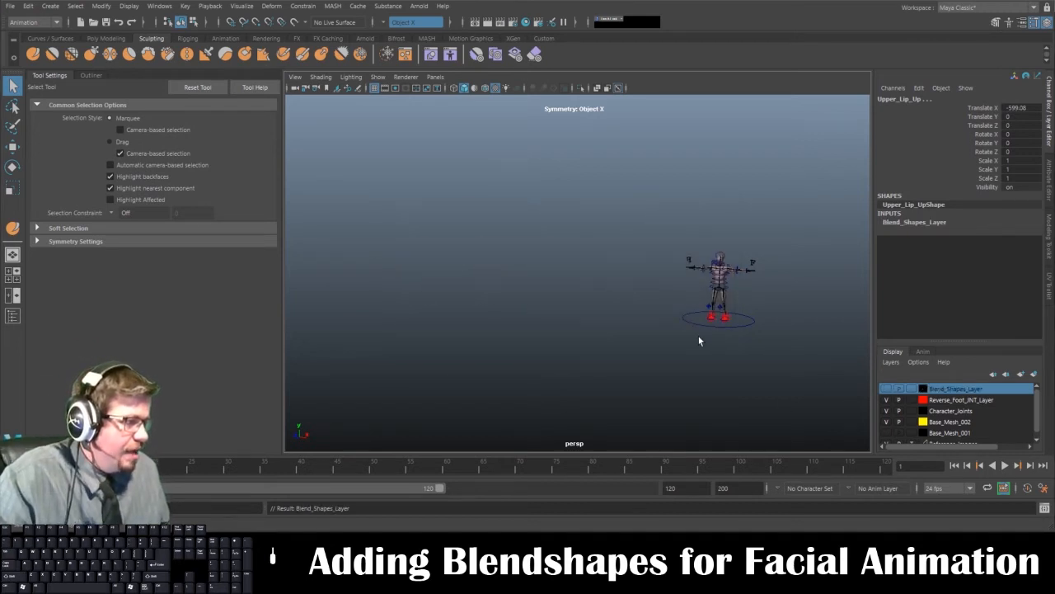
{"action": "left_click", "coordinate": [699, 337]}
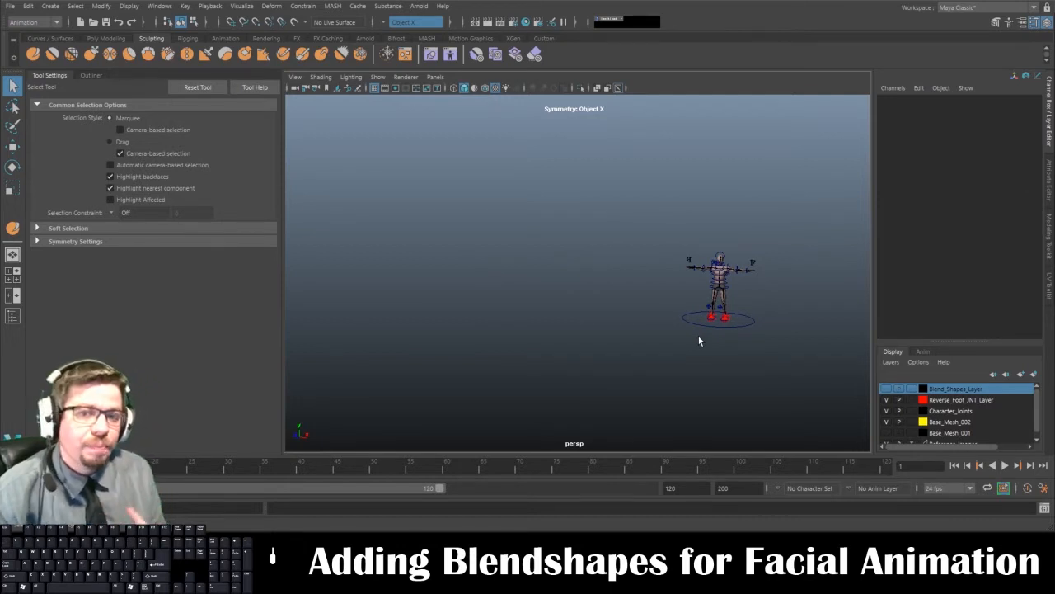
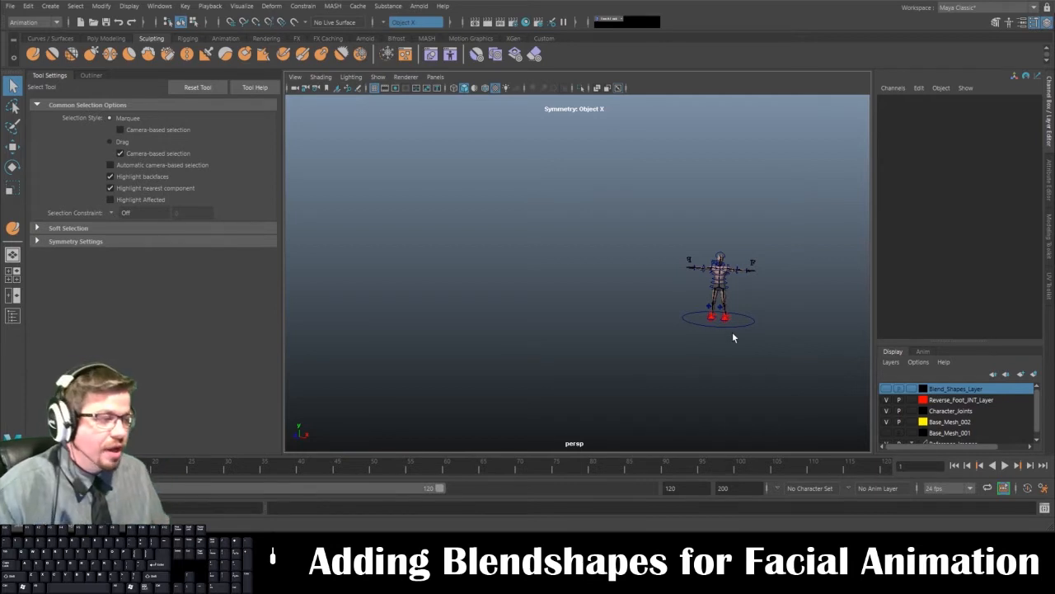
- Show Blend_Shapes_Layer again and switch the Upper_Lip_Up target mesh to vertex editing
{"action": "left_click", "coordinate": [887, 388]}
{"action": "left_click", "coordinate": [437, 264]}
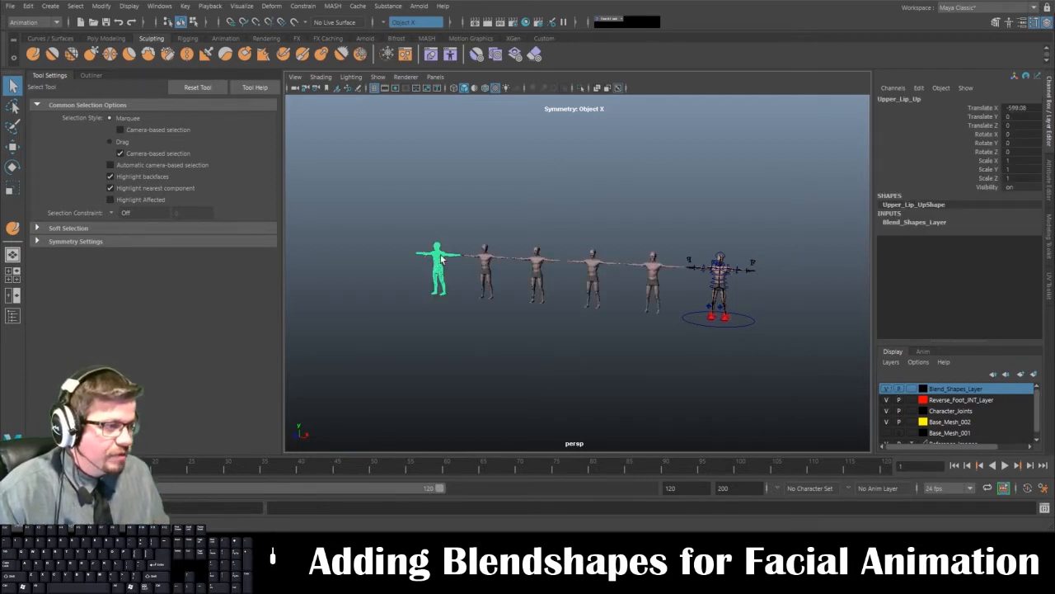
{"action": "right_click_drag", "start_coordinate": [440, 244], "coordinate": [426, 251]}
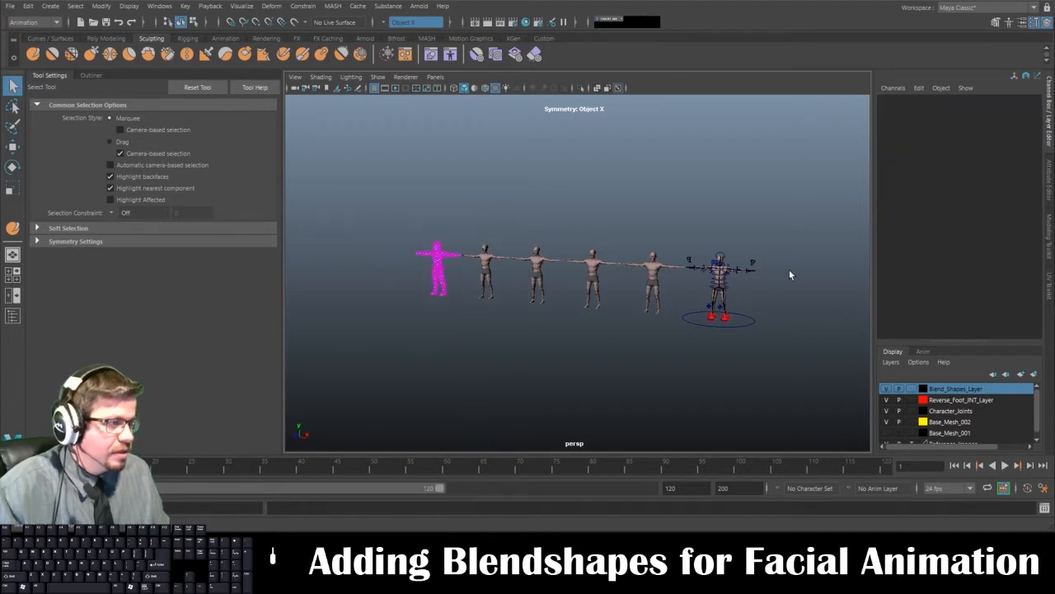
- Select Character_Base_Mesh in object mode and raise its Upper_Lip_Up weight in Facial_Expressions to 1
{"action": "mouse_move", "coordinate": [717, 276]}
{"action": "right_mouse_down"}
{"action": "mouse_move", "coordinate": [746, 268]}
{"action": "mouse_move", "coordinate": [719, 265]}
{"action": "right_mouse_up"}
{"action": "middle_click_drag", "start_coordinate": [719, 261], "coordinate": [601, 269], "text": "alt"}
{"action": "right_click_drag", "start_coordinate": [601, 268], "coordinate": [762, 403], "text": "alt"}
{"action": "left_click", "coordinate": [749, 345]}
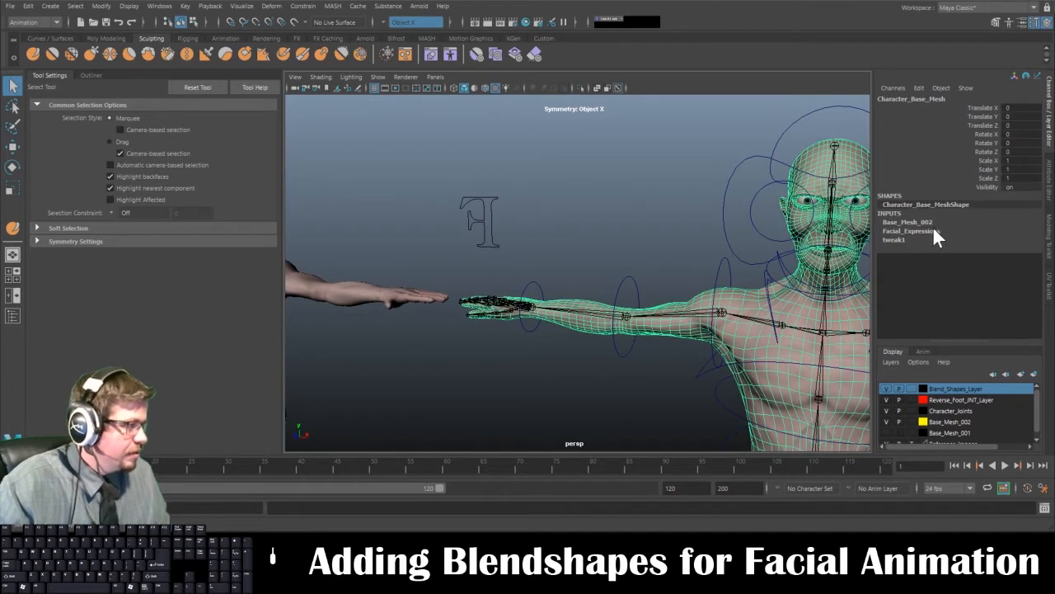
{"action": "left_click", "coordinate": [911, 230]}
{"action": "left_click", "coordinate": [974, 283]}
{"action": "middle_click_drag", "start_coordinate": [689, 288], "coordinate": [871, 310]}
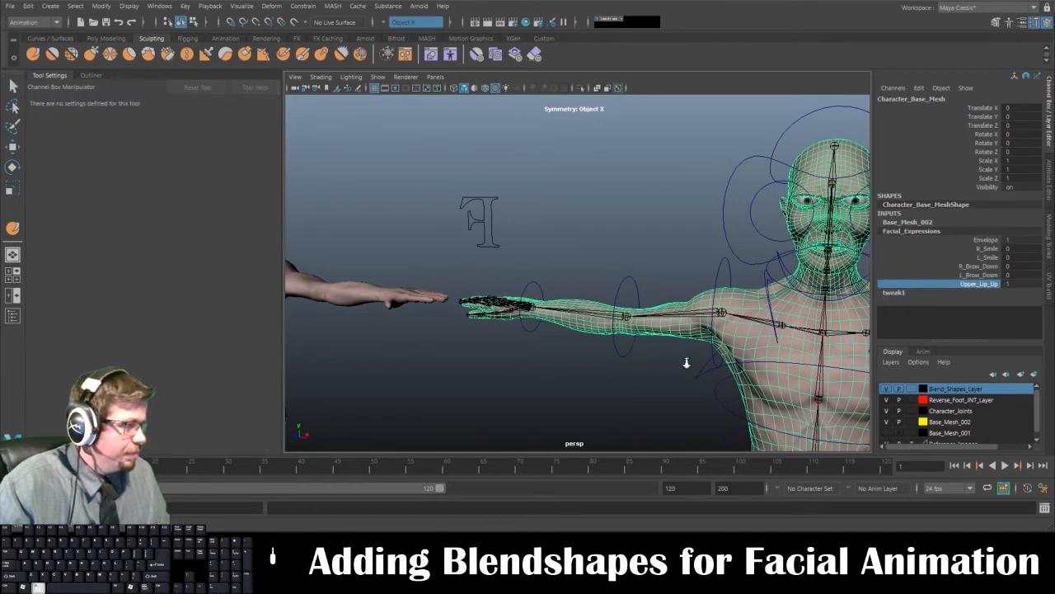
- Return to the Upper_Lip_Up target mesh and select a torso vertex with soft selection on
{"action": "right_click_drag", "start_coordinate": [686, 362], "coordinate": [404, 239], "text": "alt"}
{"action": "key", "text": "q"}
{"action": "left_click", "coordinate": [424, 259]}
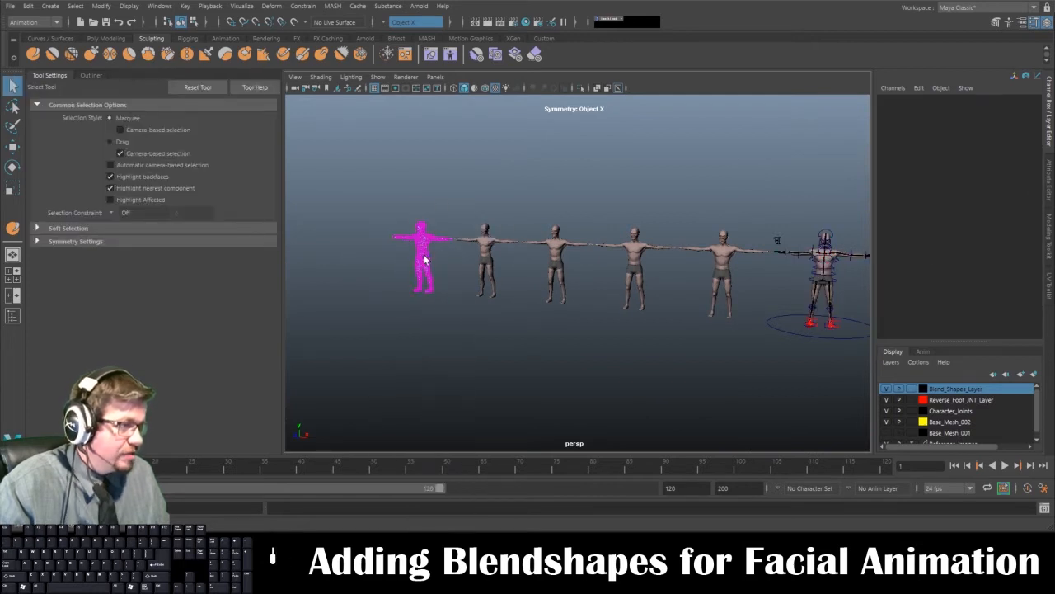
{"action": "left_click", "coordinate": [426, 254]}
{"action": "key", "text": "b"}
{"action": "key", "text": "b"}
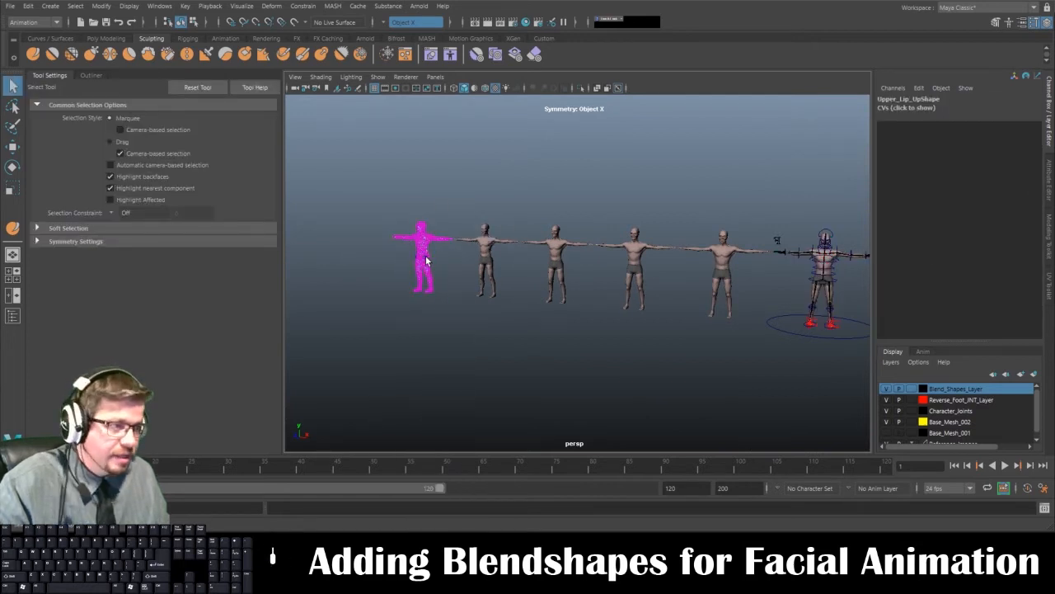
- Try pulling the Upper_Lip_Up target's abdomen forward with soft selection at a 22.10 falloff radius, and undo the move
{"action": "left_click_drag", "start_coordinate": [426, 250], "coordinate": [516, 306]}
{"action": "key", "text": "w"}
{"action": "right_click_drag", "start_coordinate": [516, 306], "coordinate": [516, 341], "text": "alt"}
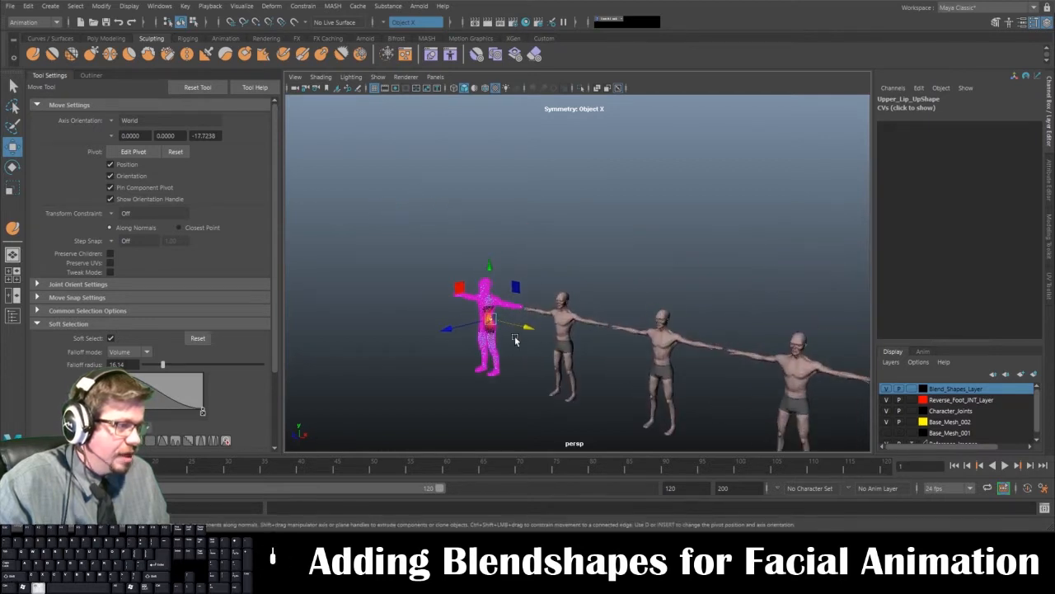
{"action": "left_click", "coordinate": [458, 307]}
{"action": "left_click", "coordinate": [482, 319]}
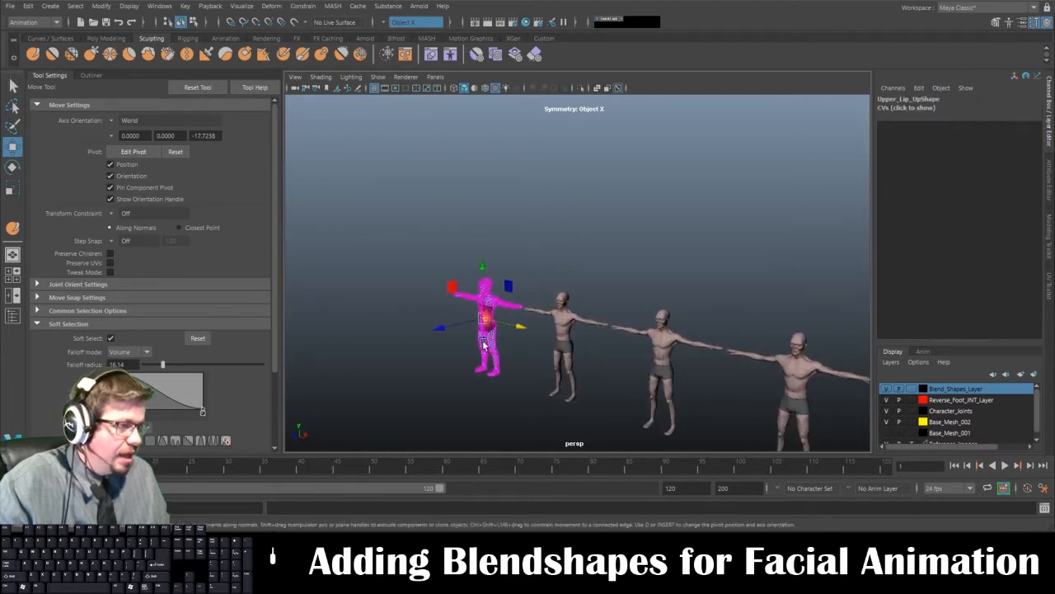
{"action": "left_click_drag", "start_coordinate": [482, 318], "coordinate": [482, 271], "text": "alt"}
{"action": "right_click_drag", "start_coordinate": [482, 270], "coordinate": [690, 426], "text": "alt"}
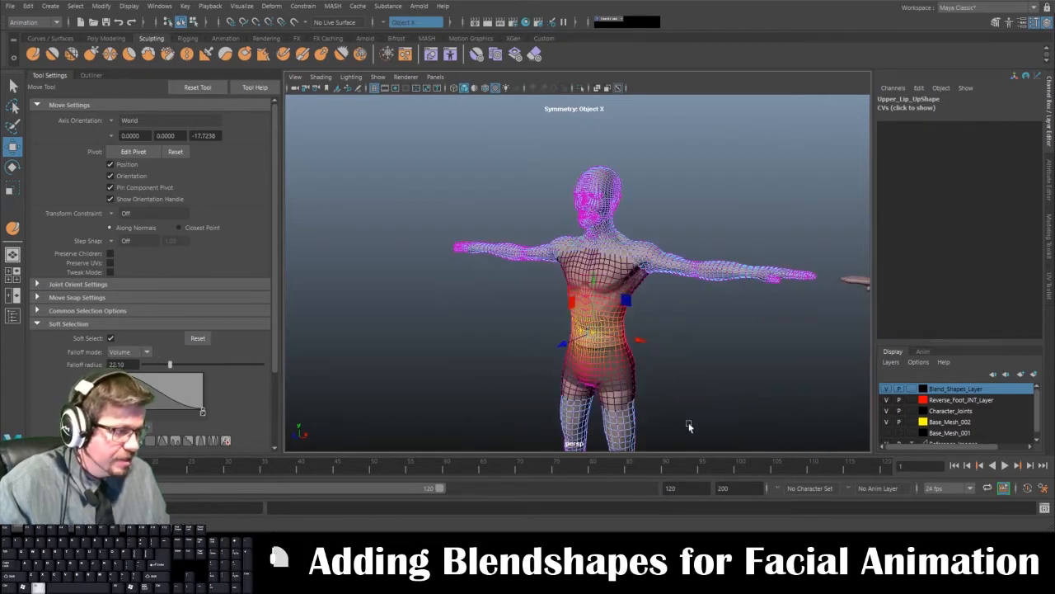
{"action": "left_click_drag", "start_coordinate": [567, 333], "coordinate": [502, 346]}
{"action": "key", "text": "ctrl+z"}
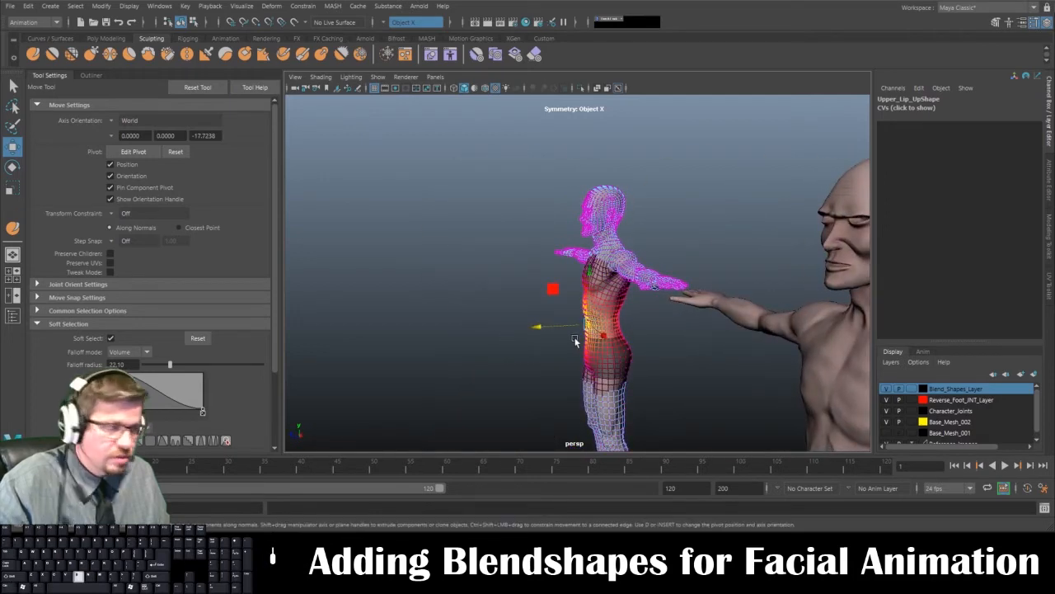
- Pull the Upper_Lip_Up target's abdomen forward with a 9.17 soft-selection radius and check the effect on the rigged character
{"action": "left_click_drag", "start_coordinate": [572, 333], "coordinate": [532, 328]}
{"action": "right_click_drag", "start_coordinate": [602, 294], "coordinate": [549, 292], "text": "alt"}
{"action": "left_click_drag", "start_coordinate": [549, 292], "coordinate": [704, 308], "text": "alt"}
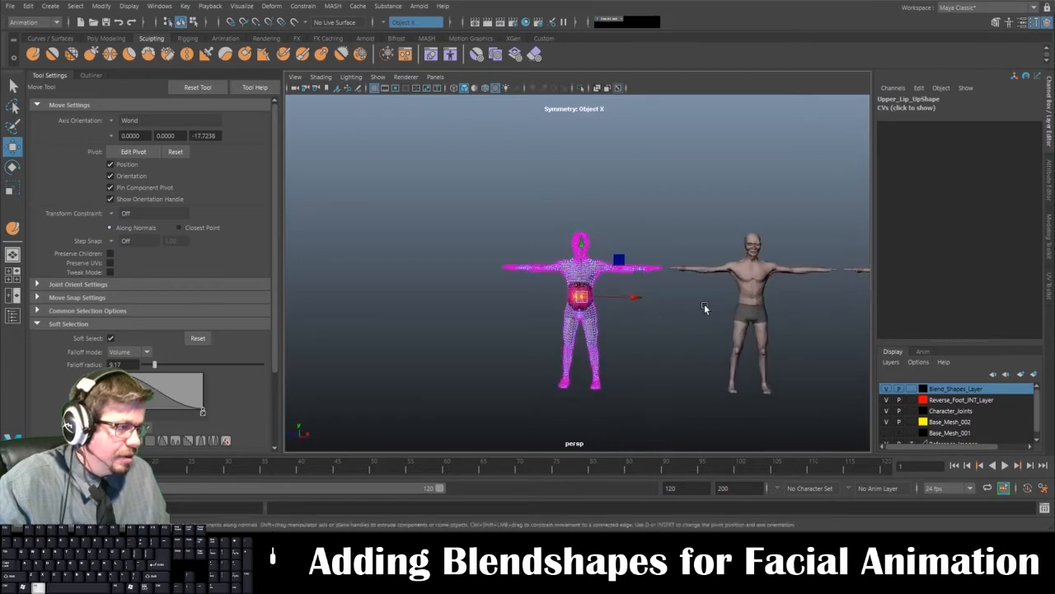
{"action": "middle_click_drag", "start_coordinate": [824, 311], "coordinate": [578, 313], "text": "alt"}
{"action": "middle_click_drag", "start_coordinate": [792, 314], "coordinate": [396, 312], "text": "alt"}
{"action": "right_click_drag", "start_coordinate": [528, 330], "coordinate": [724, 395], "text": "alt"}
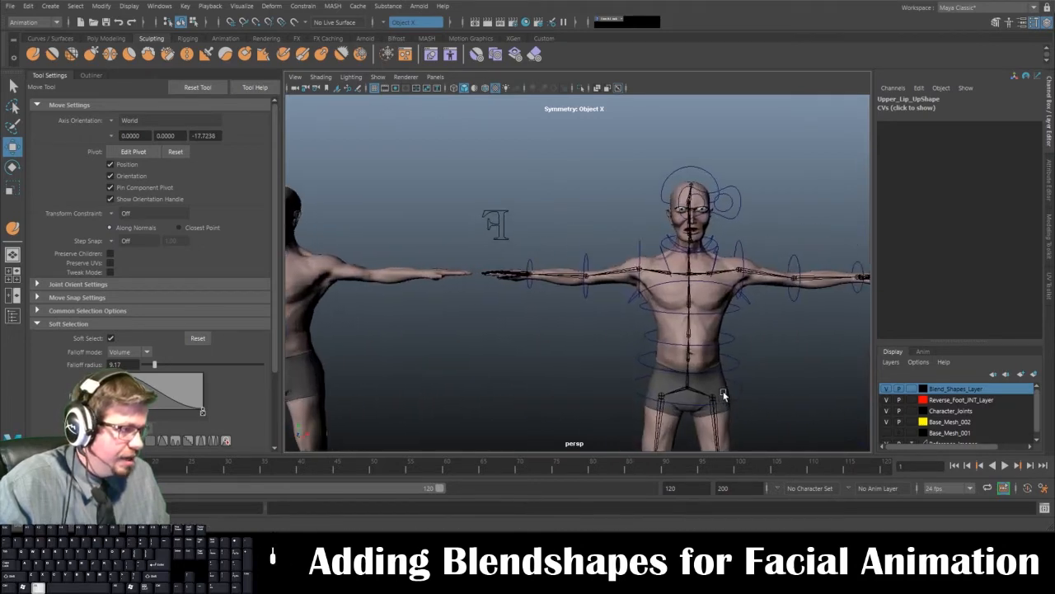
- Undo the abdomen edits on the Upper_Lip_Up target mesh
{"action": "left_click_drag", "start_coordinate": [723, 396], "coordinate": [539, 360], "text": "alt"}
{"action": "left_click_drag", "start_coordinate": [373, 295], "coordinate": [432, 316], "text": "alt"}
{"action": "key", "text": "ctrl+z"}
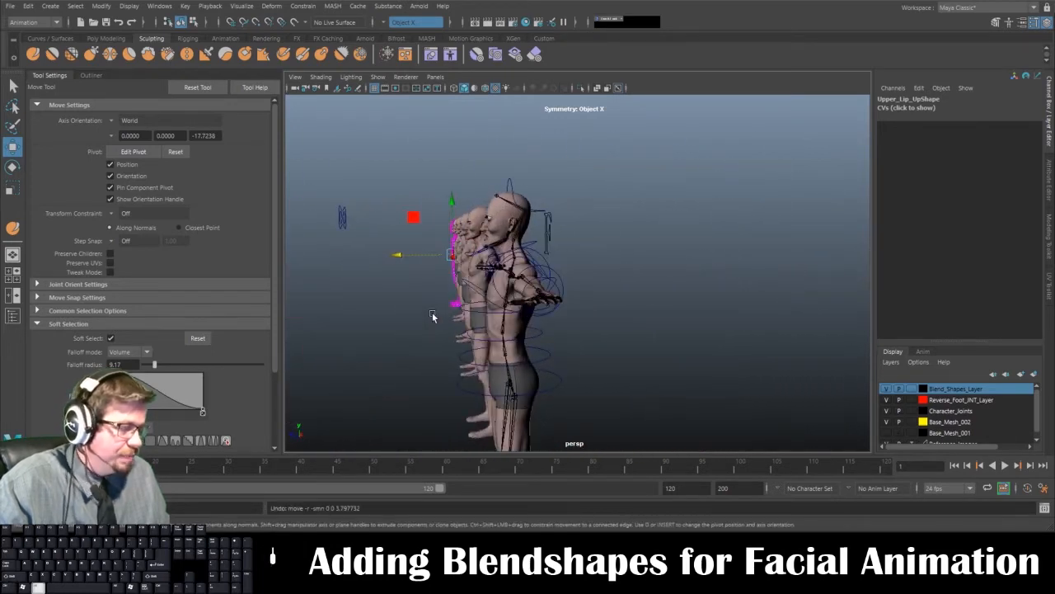
{"action": "key", "text": "ctrl+z"}
- Return the Upper_Lip_Up target mesh to object mode and clear the selection
{"action": "left_click_drag", "start_coordinate": [432, 316], "coordinate": [481, 298], "text": "alt"}
{"action": "right_click", "coordinate": [409, 247]}
{"action": "right_click_drag", "start_coordinate": [409, 262], "coordinate": [488, 223]}
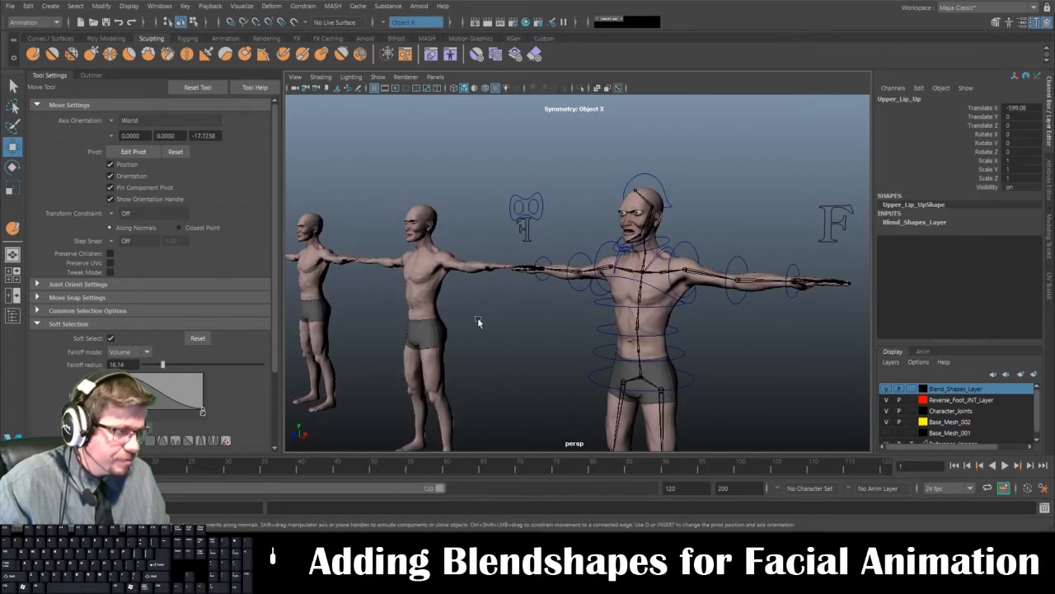
{"action": "left_click", "coordinate": [478, 322]}
- Reset the Upper_Lip_Up weight in Character_Base_Mesh's Facial_Expressions to 0 and deselect the mesh
{"action": "right_click_drag", "start_coordinate": [502, 367], "coordinate": [454, 313], "text": "alt"}
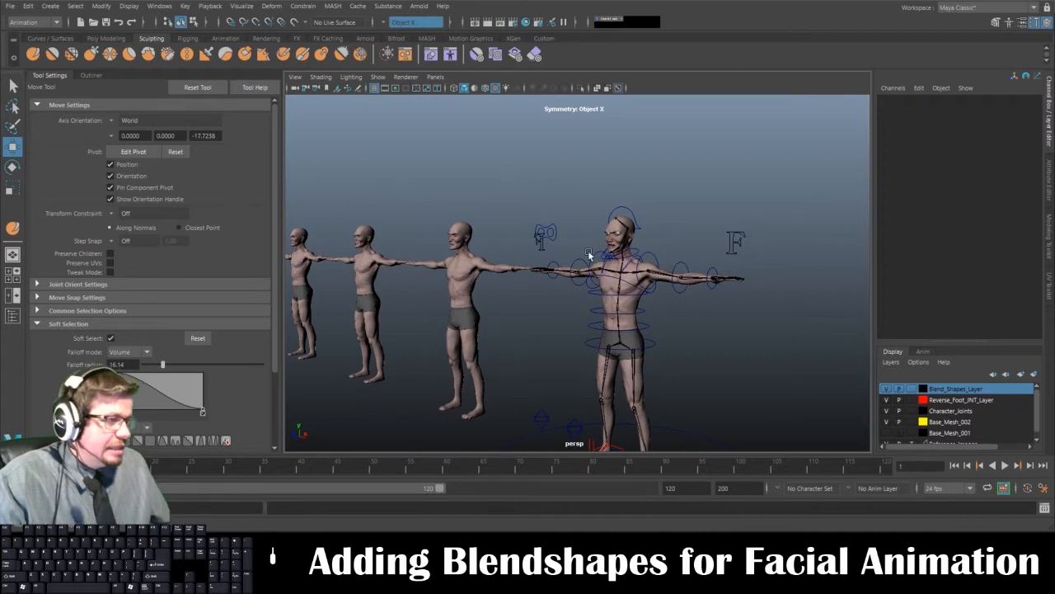
{"action": "left_click", "coordinate": [611, 232]}
{"action": "scroll", "coordinate": [564, 308], "scroll_direction": "up", "scroll_amount": 4}
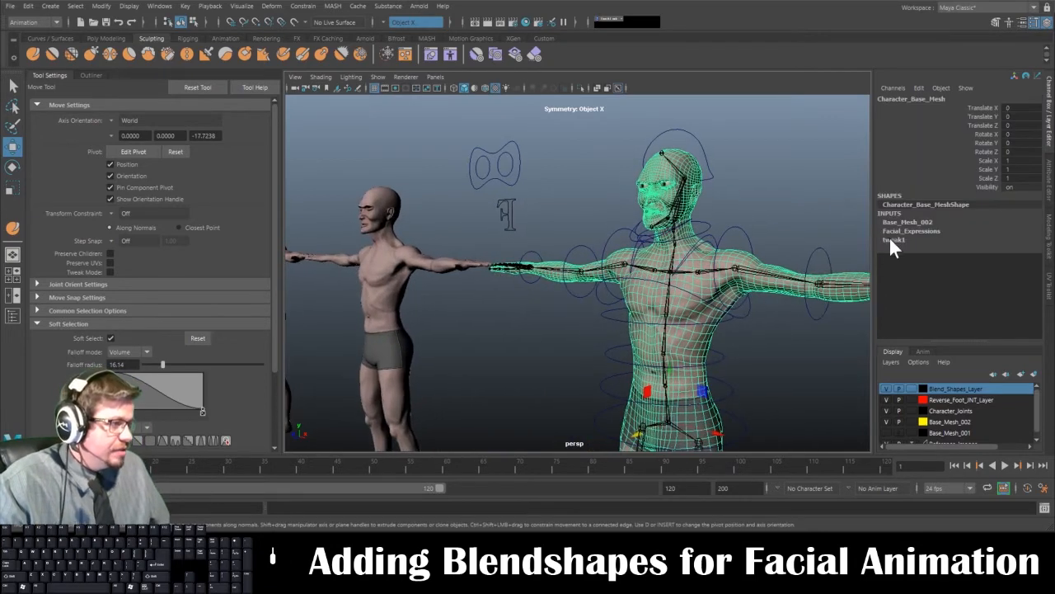
{"action": "left_click", "coordinate": [899, 231]}
{"action": "left_click", "coordinate": [982, 284]}
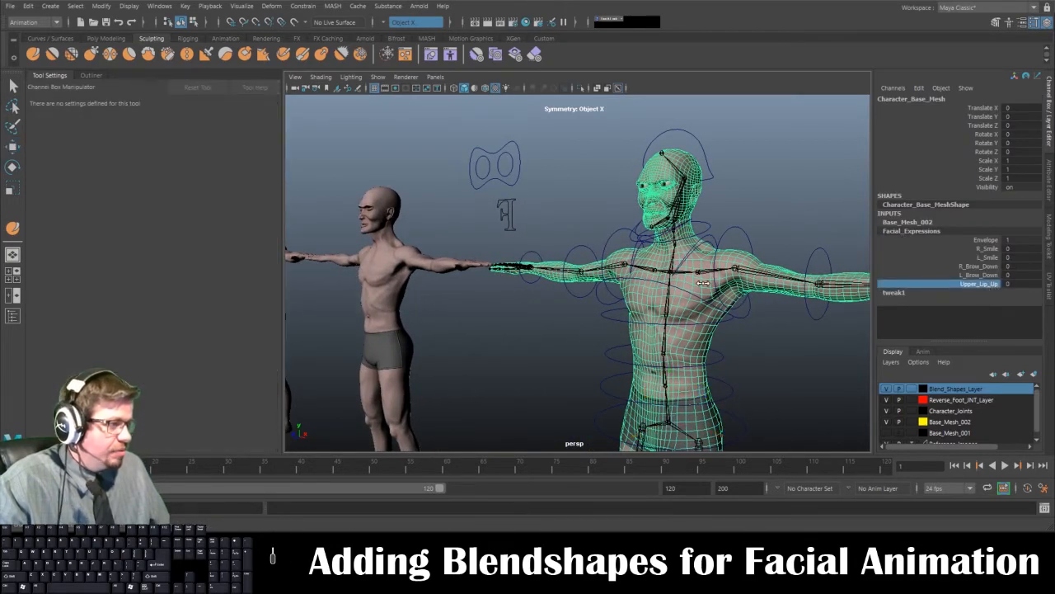
{"action": "left_click_drag", "start_coordinate": [550, 278], "coordinate": [631, 260], "text": "alt"}
{"action": "left_click", "coordinate": [611, 265]}
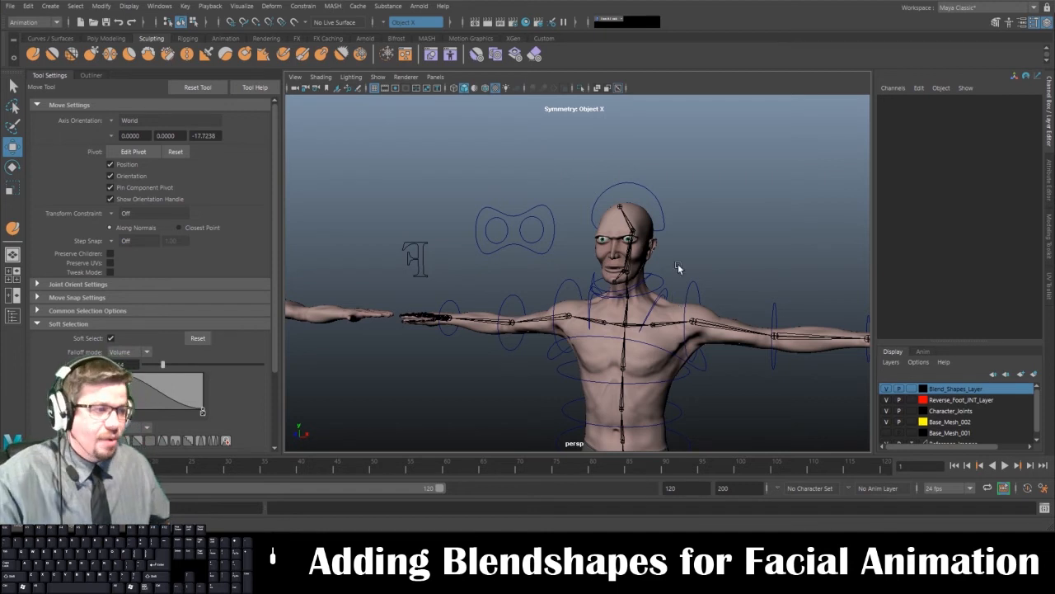
- Select Character_Base_Mesh and display its connections in the Hypergraph
{"action": "left_click", "coordinate": [713, 309]}
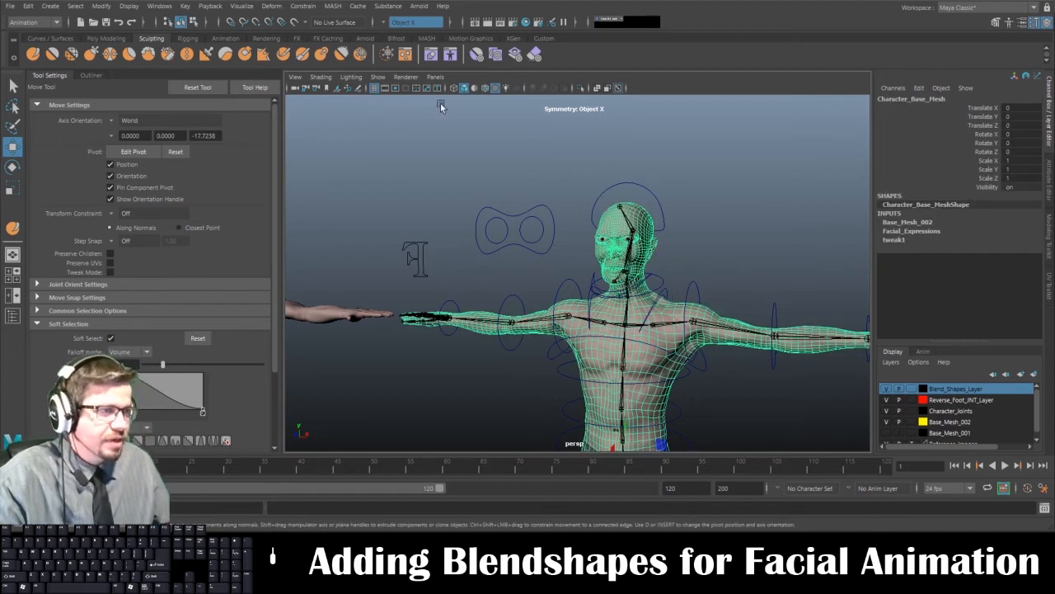
{"action": "left_click", "coordinate": [159, 7]}
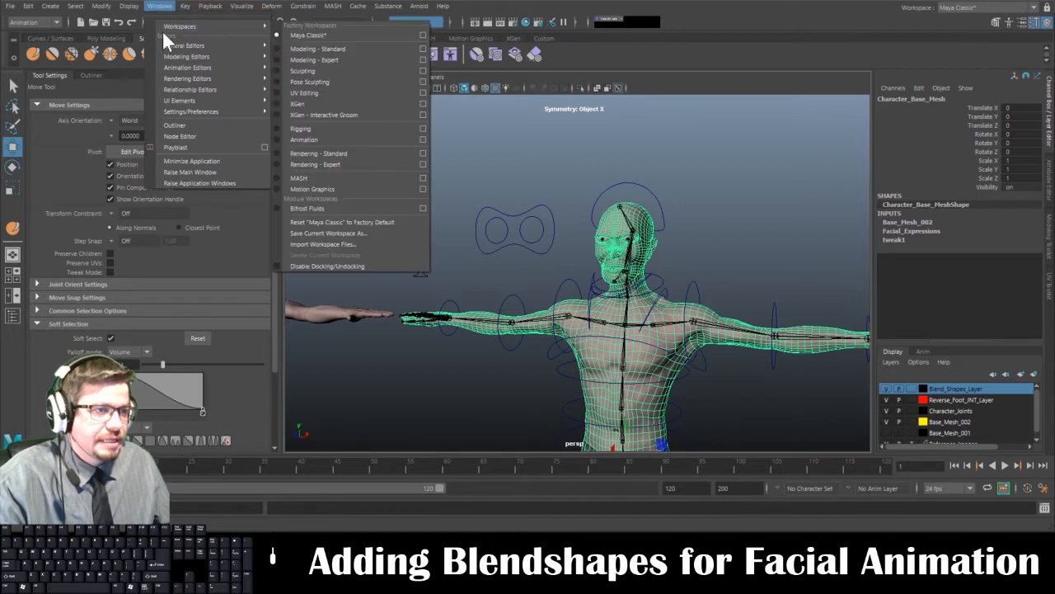
{"action": "mouse_move", "coordinate": [172, 75]}
{"action": "mouse_move", "coordinate": [180, 47]}
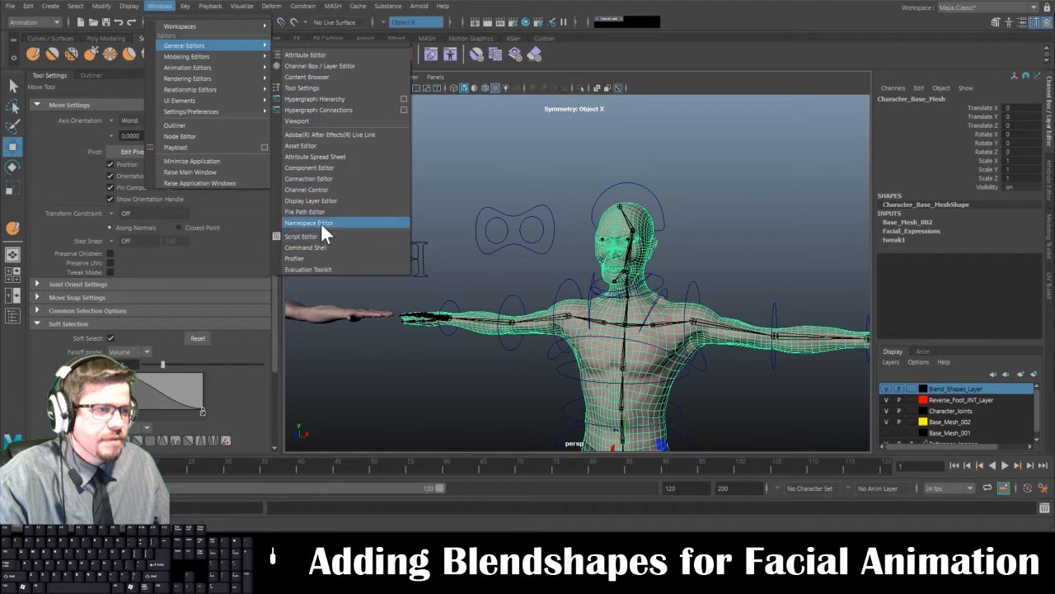
{"action": "left_click", "coordinate": [335, 108]}
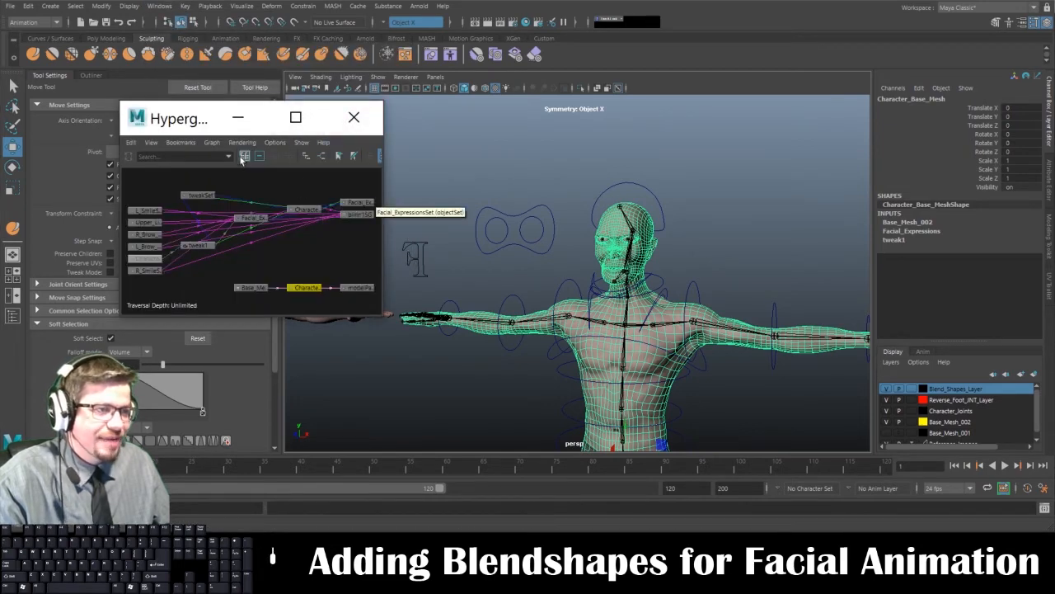
- Widen the Hypergraph window and select the Facial_Expressions node in the connection graph
{"action": "left_click", "coordinate": [160, 5]}
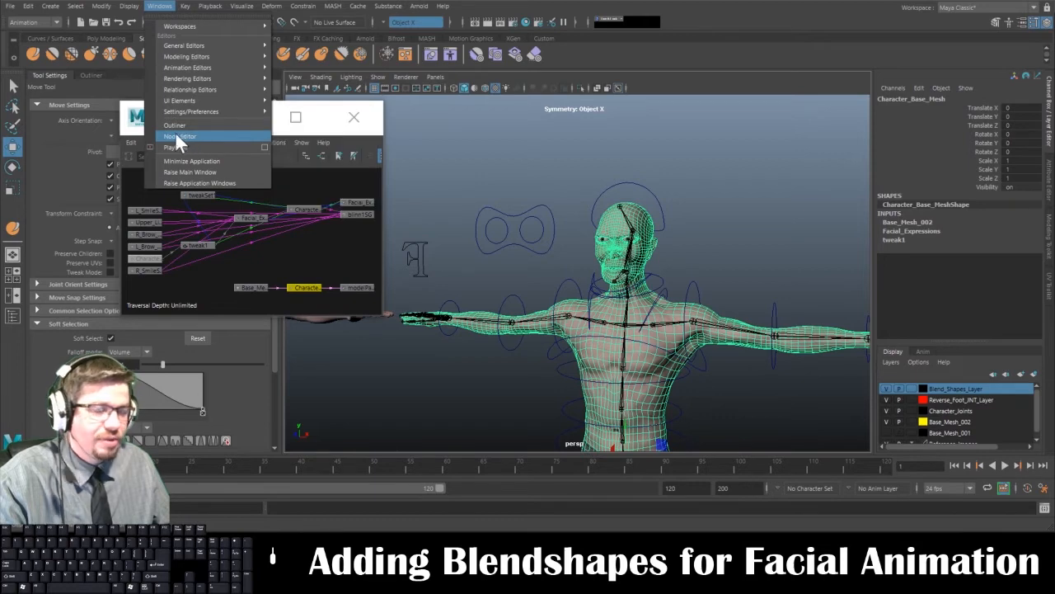
{"action": "left_click", "coordinate": [382, 178]}
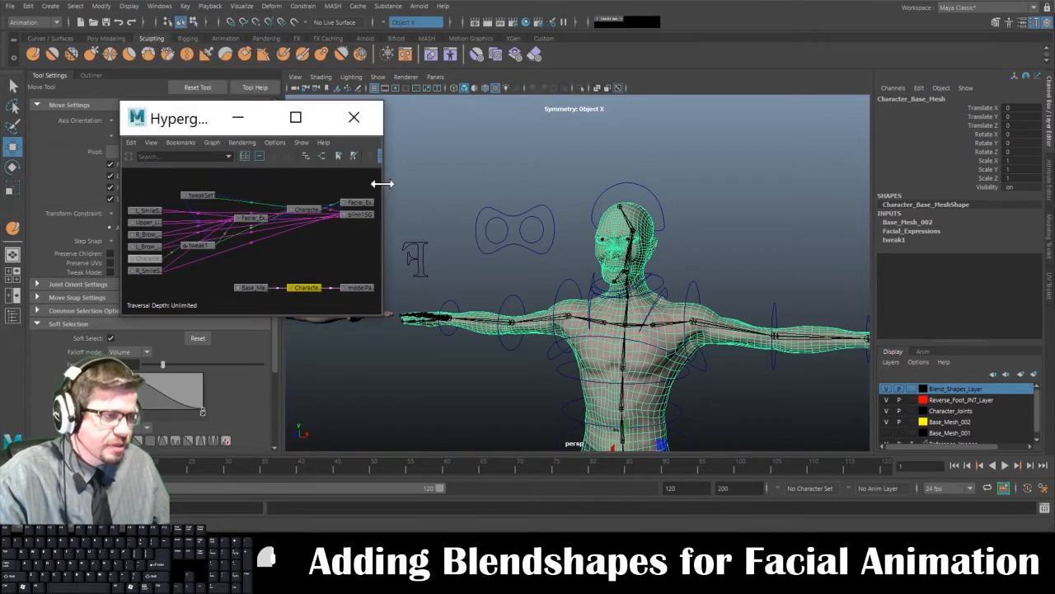
{"action": "left_click_drag", "start_coordinate": [382, 183], "coordinate": [498, 183]}
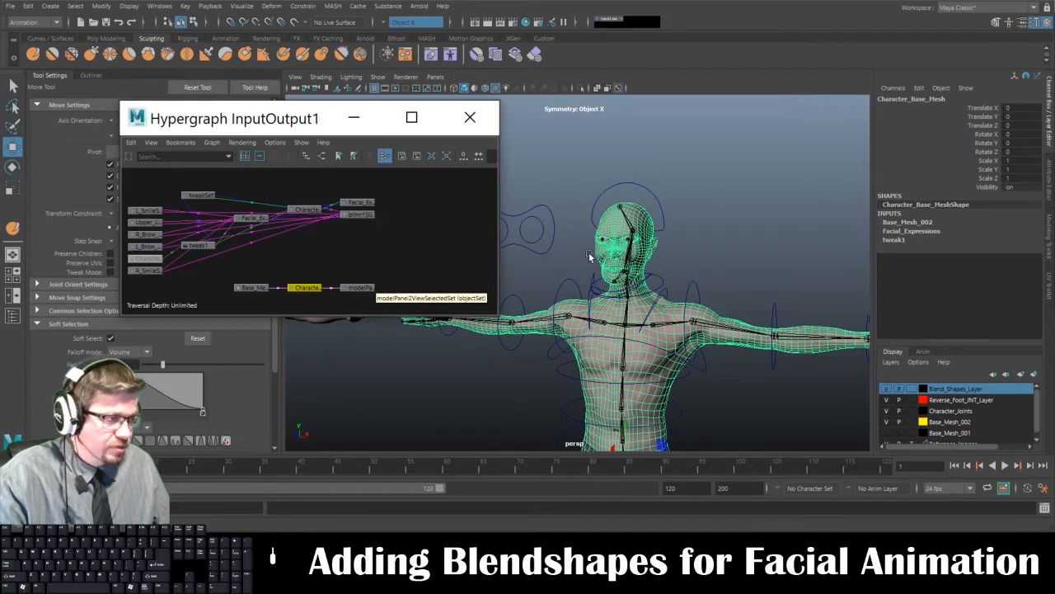
{"action": "left_click", "coordinate": [676, 308]}
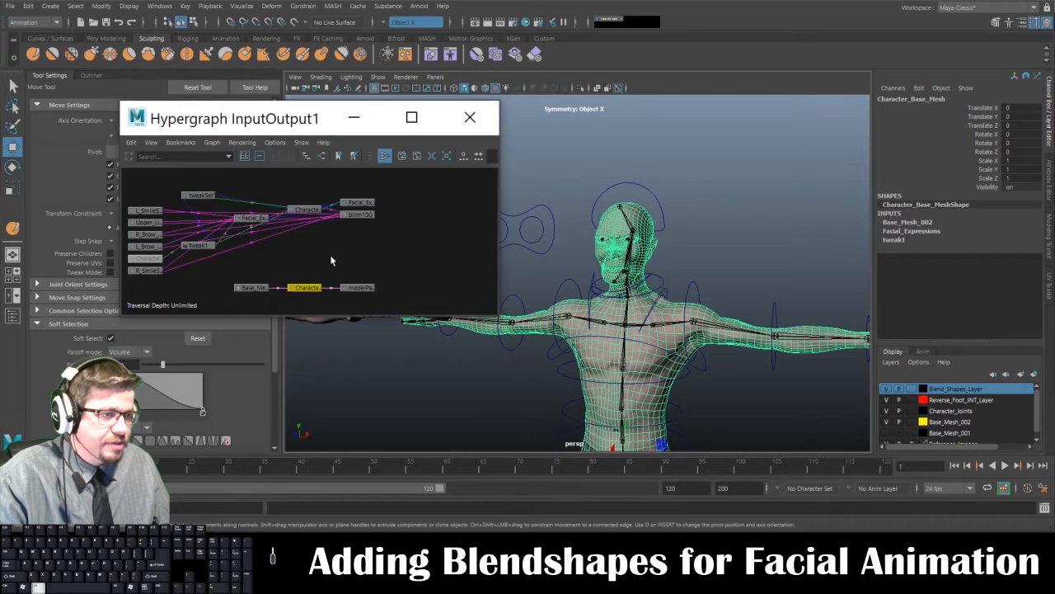
{"action": "middle_click_drag", "start_coordinate": [330, 261], "coordinate": [398, 250], "text": "alt"}
{"action": "scroll", "coordinate": [343, 244], "scroll_direction": "up", "scroll_amount": 3}
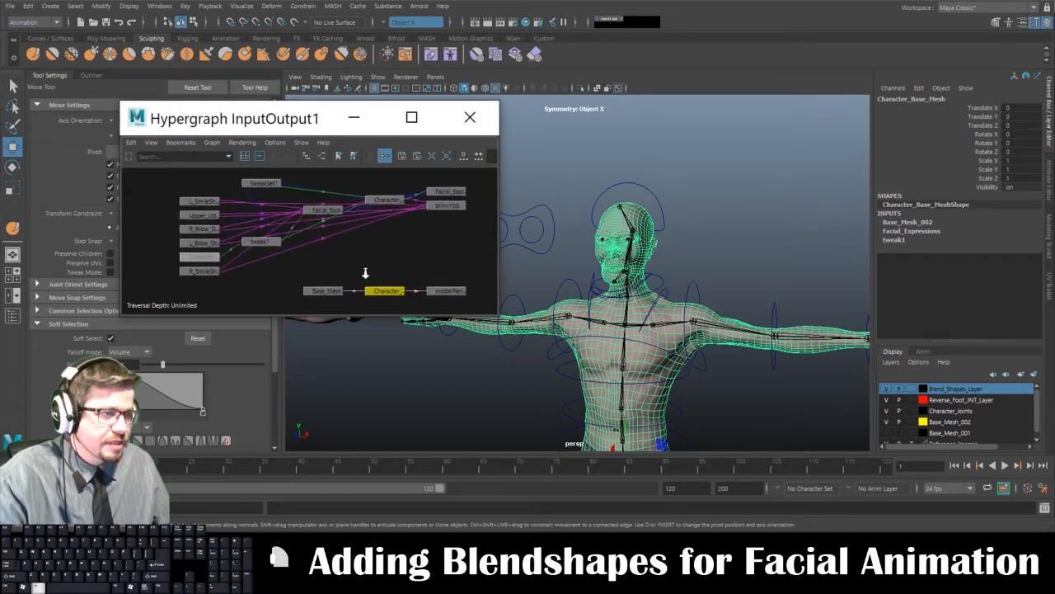
{"action": "left_click", "coordinate": [331, 207]}
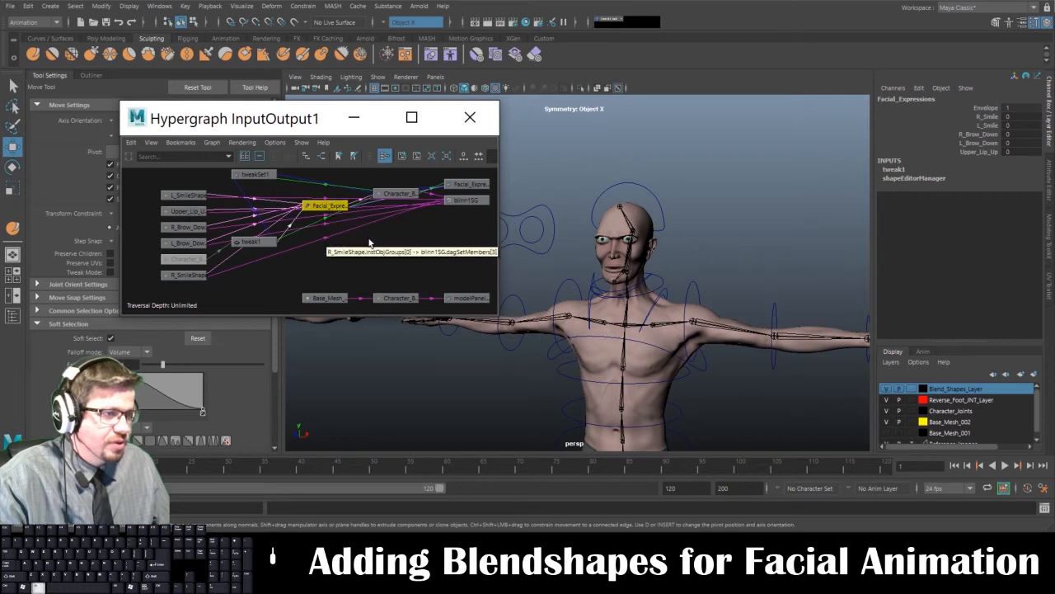
{"action": "scroll", "coordinate": [297, 235], "scroll_direction": "down", "scroll_amount": 2}
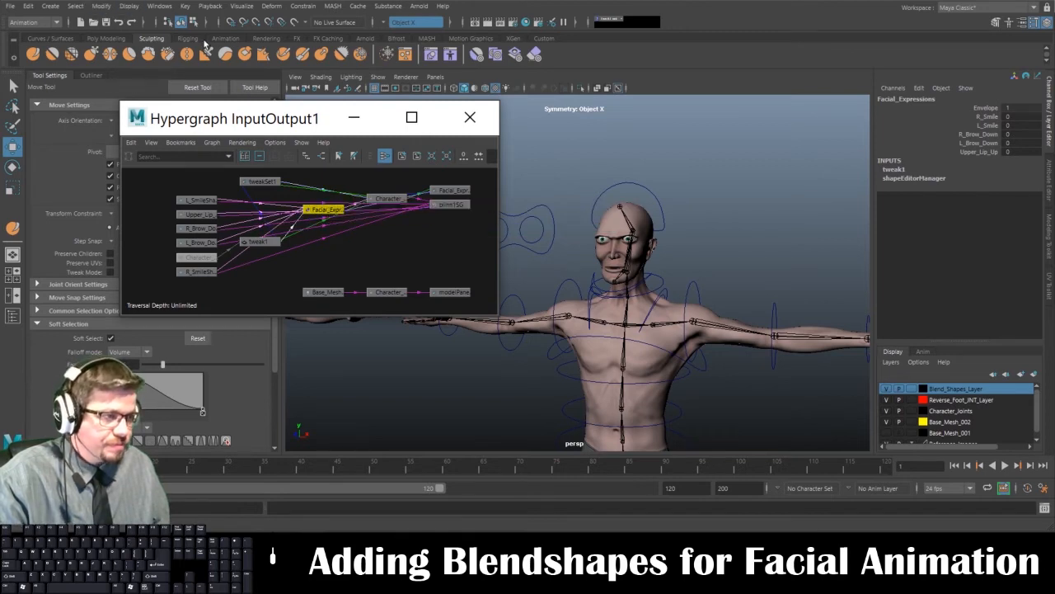
- Open the Connection Editor and arrange it and the Hypergraph on opposite sides of the character
{"action": "left_click", "coordinate": [160, 6]}
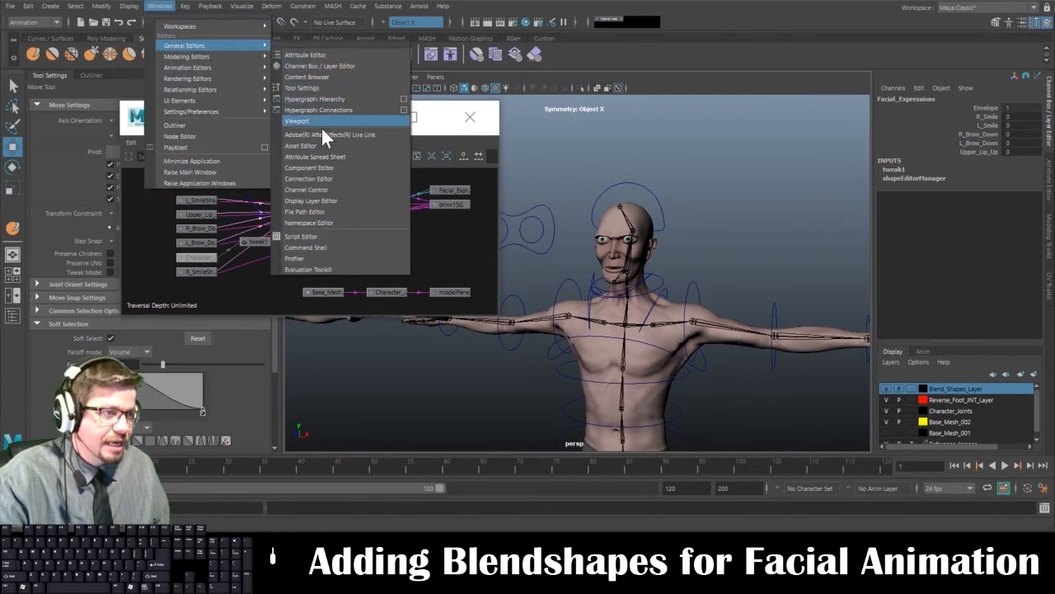
{"action": "left_click", "coordinate": [326, 178]}
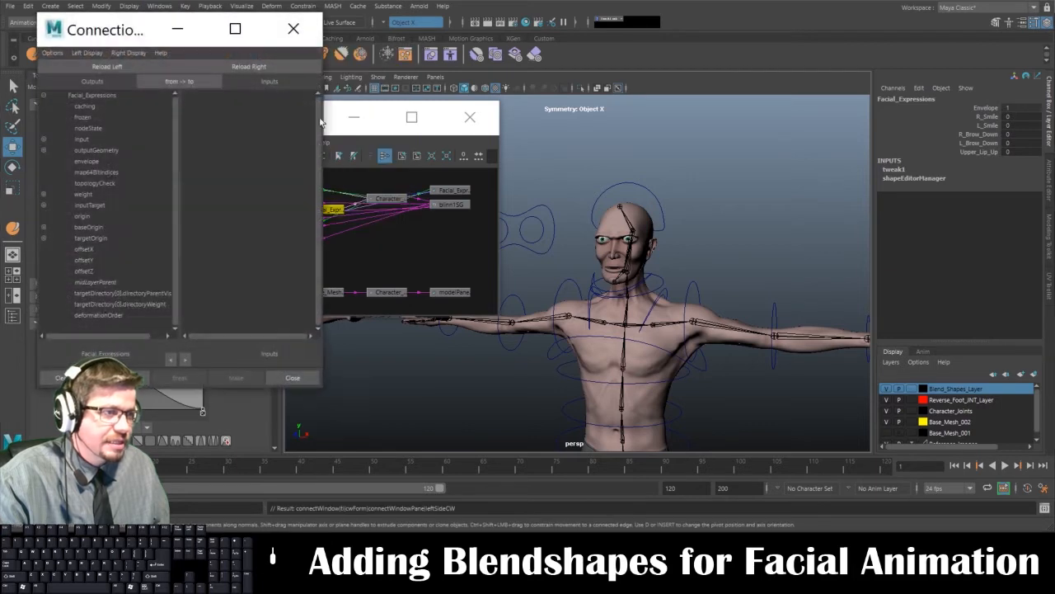
{"action": "left_click", "coordinate": [387, 120]}
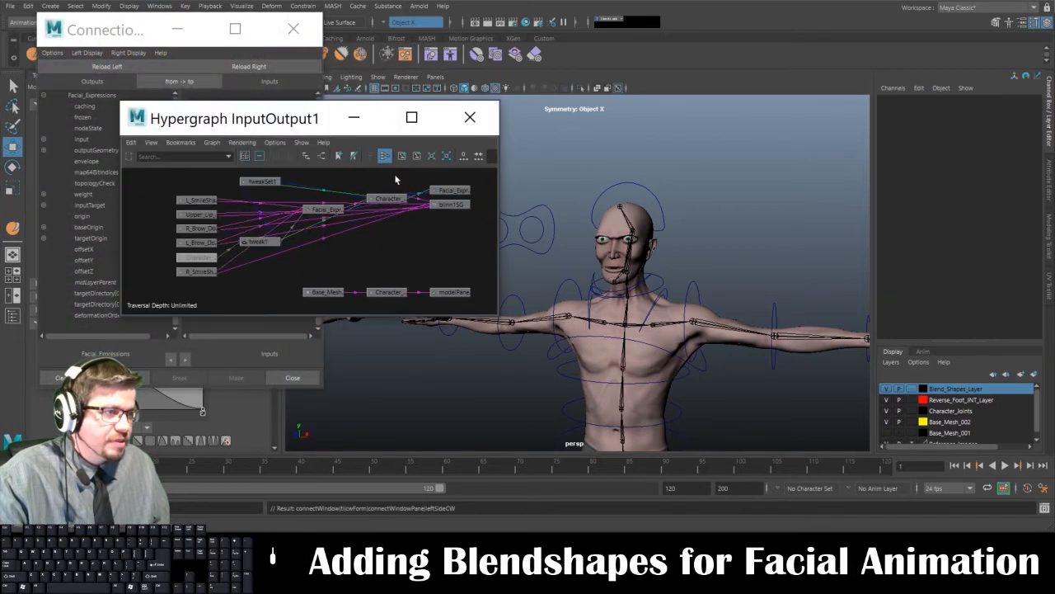
{"action": "left_click_drag", "start_coordinate": [262, 122], "coordinate": [800, 38]}
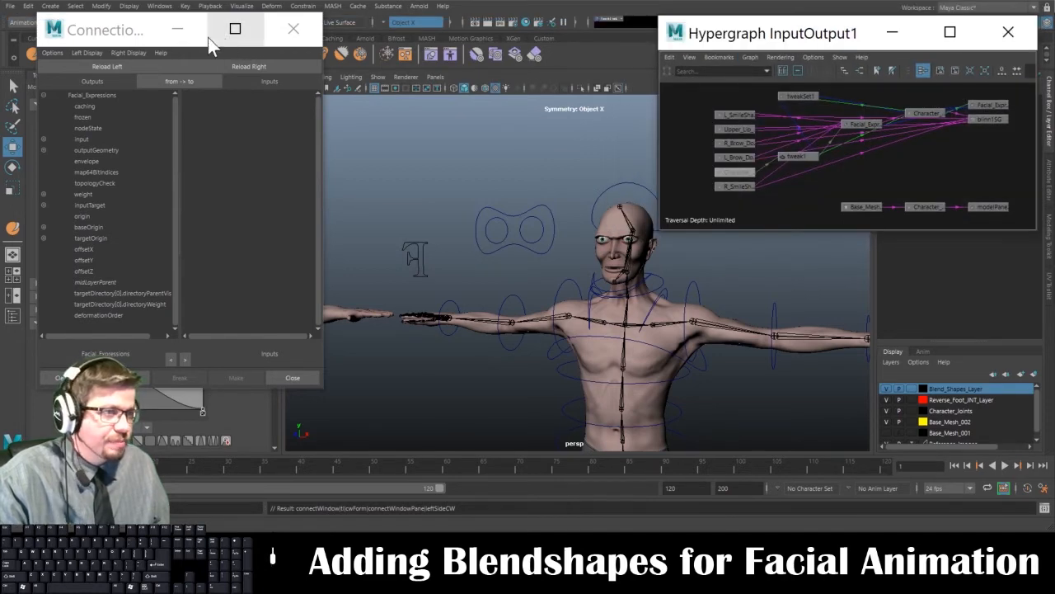
{"action": "left_click_drag", "start_coordinate": [114, 34], "coordinate": [153, 28]}
{"action": "left_click_drag", "start_coordinate": [159, 35], "coordinate": [151, 84]}
{"action": "left_click_drag", "start_coordinate": [775, 36], "coordinate": [790, 90]}
{"action": "middle_click_drag", "start_coordinate": [556, 124], "coordinate": [480, 98], "text": "alt"}
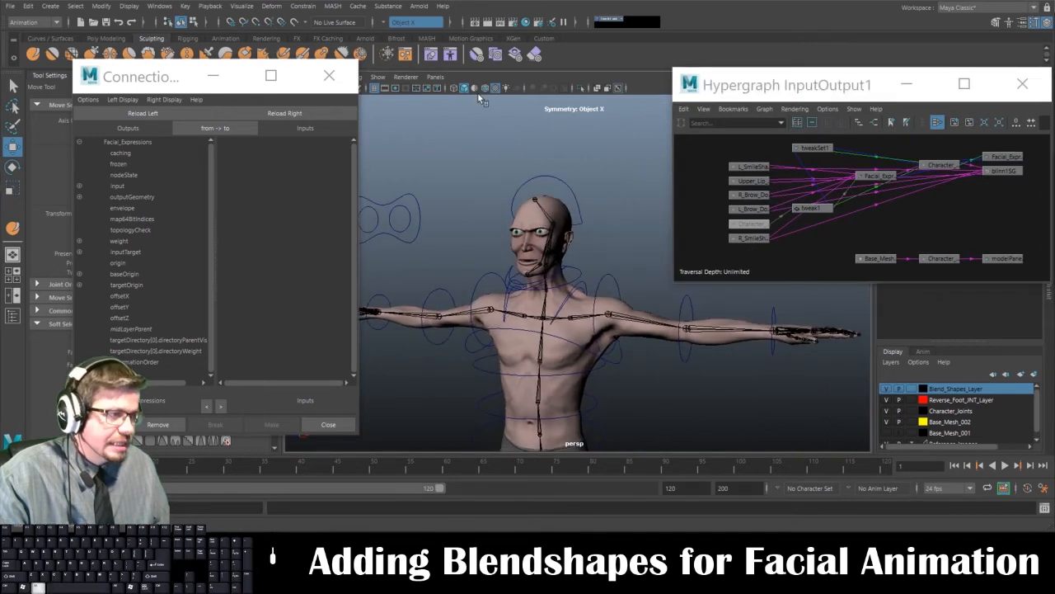
- Load the head control as the Connection Editor's output source and choose its rSmile attribute
{"action": "left_click", "coordinate": [547, 176]}
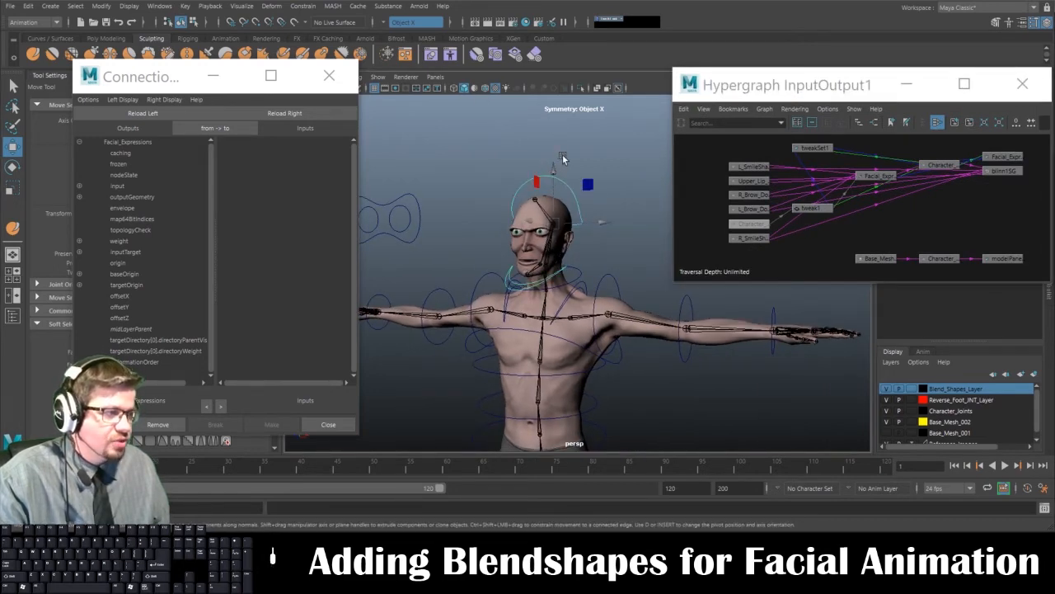
{"action": "left_click", "coordinate": [145, 115]}
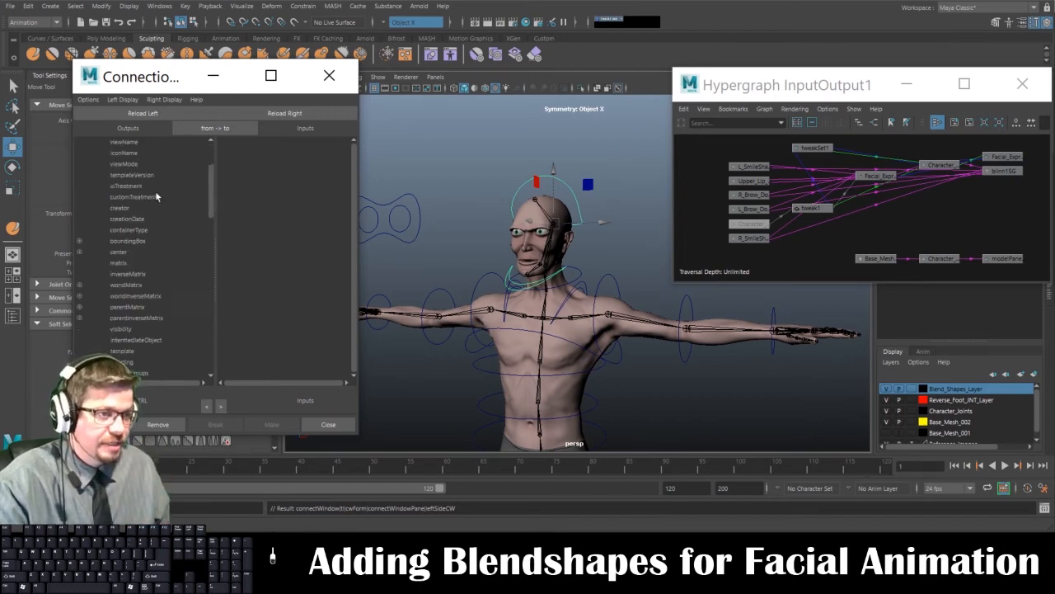
{"action": "scroll", "coordinate": [155, 191], "scroll_direction": "down", "scroll_amount": 15}
{"action": "left_click", "coordinate": [151, 328]}
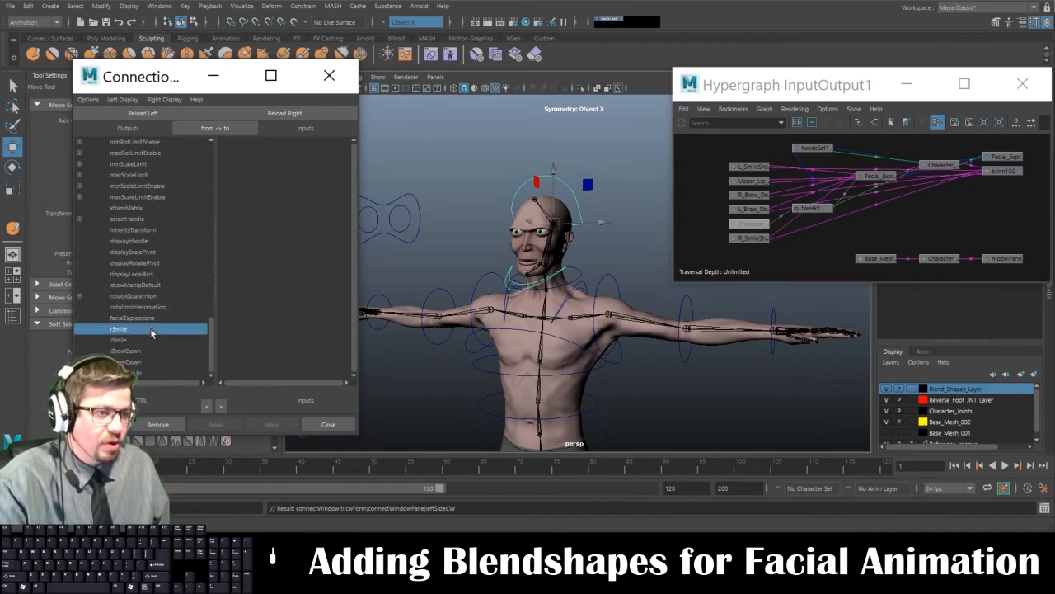
- Load Facial_Expressions as the Connection Editor's input target and connect rSmile to its R_Smile weight
{"action": "left_click", "coordinate": [872, 176]}
{"action": "left_click", "coordinate": [313, 113]}
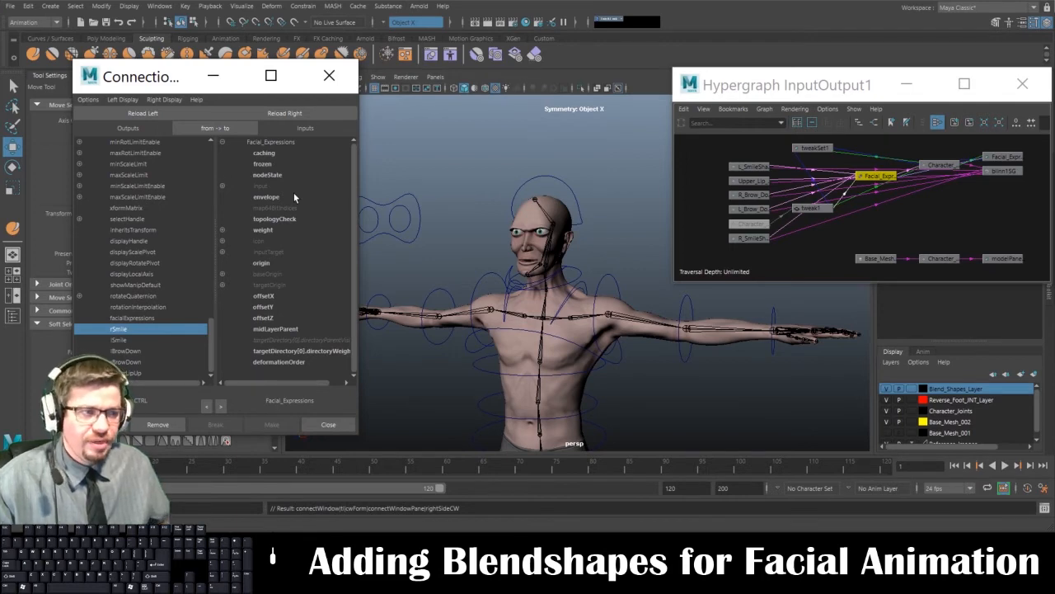
{"action": "left_click", "coordinate": [221, 232]}
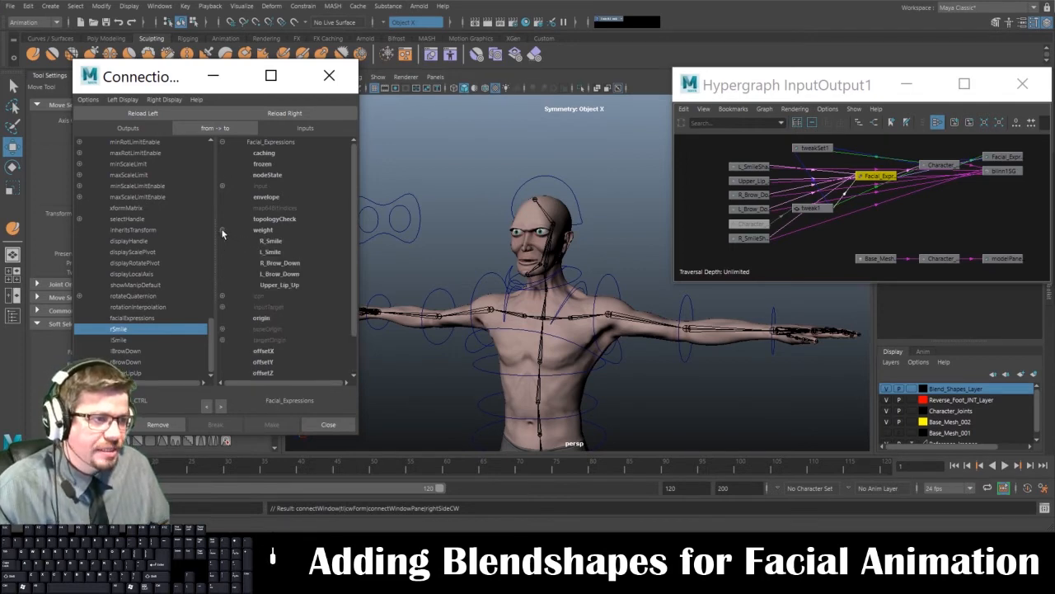
{"action": "left_click", "coordinate": [270, 241]}
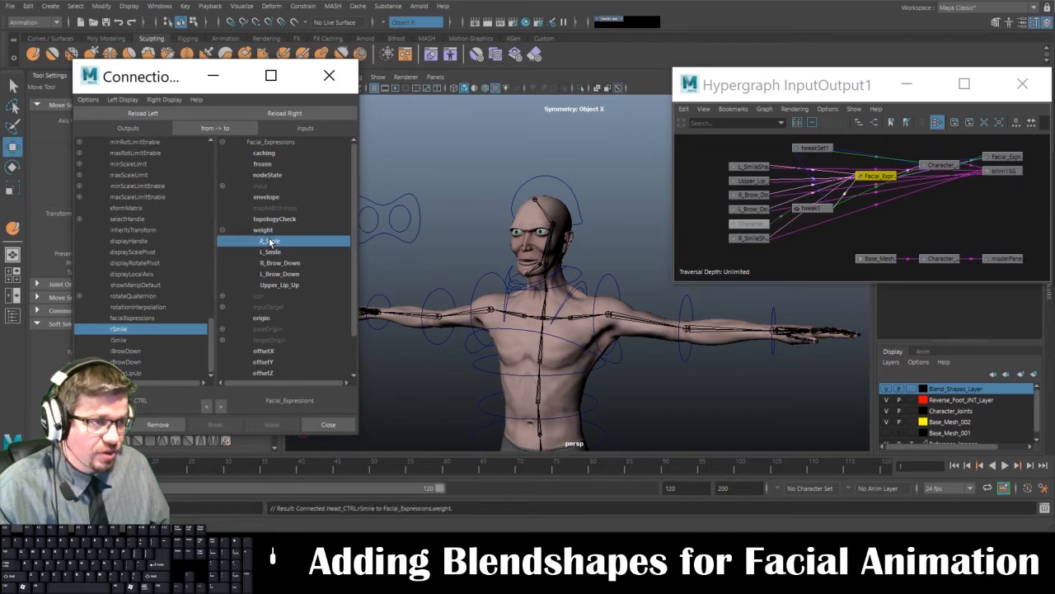
- Connect the head control's lSmile attribute to the L_Smile weight and its lBrowDown attribute to L_Brow_Down
{"action": "left_click", "coordinate": [128, 340]}
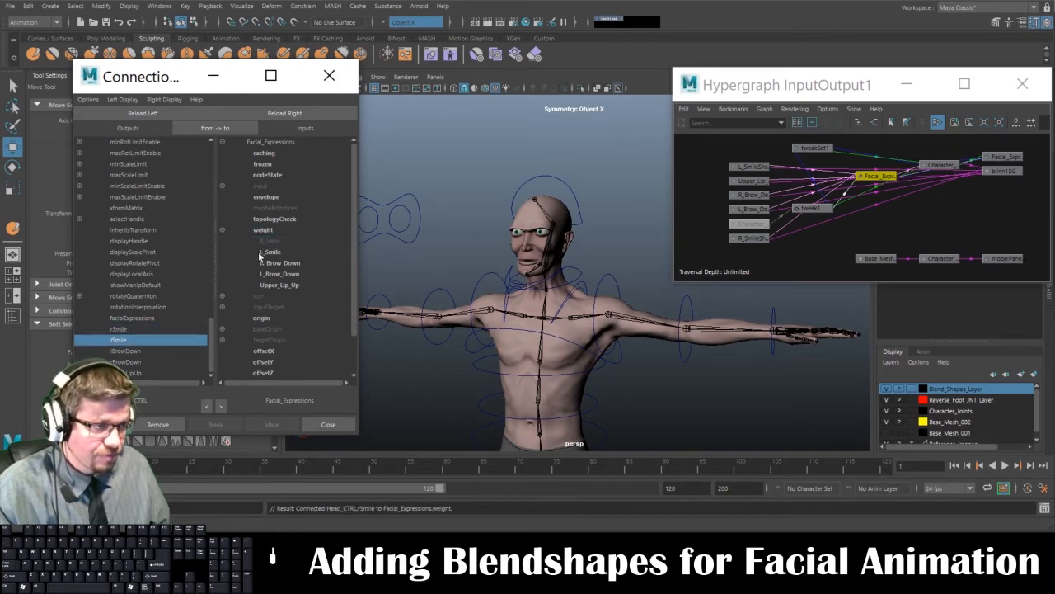
{"action": "left_click", "coordinate": [262, 251]}
{"action": "left_click", "coordinate": [128, 350]}
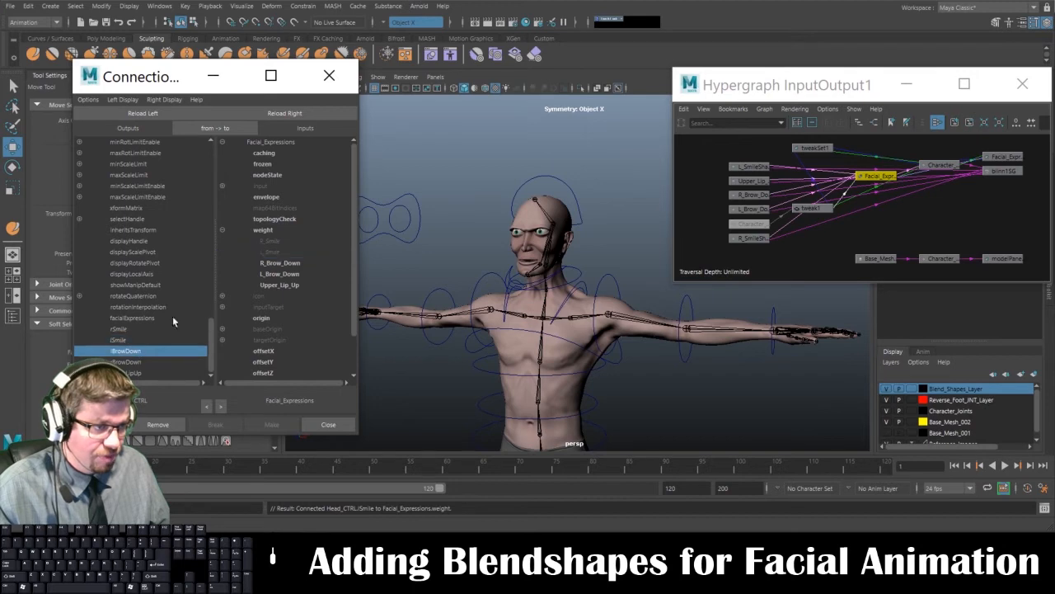
{"action": "left_click", "coordinate": [277, 273]}
- Connect rBrowDown to the R_Brow_Down weight and upperLipUp to Upper_Lip_Up, and close the Connection Editor
{"action": "left_click", "coordinate": [140, 362]}
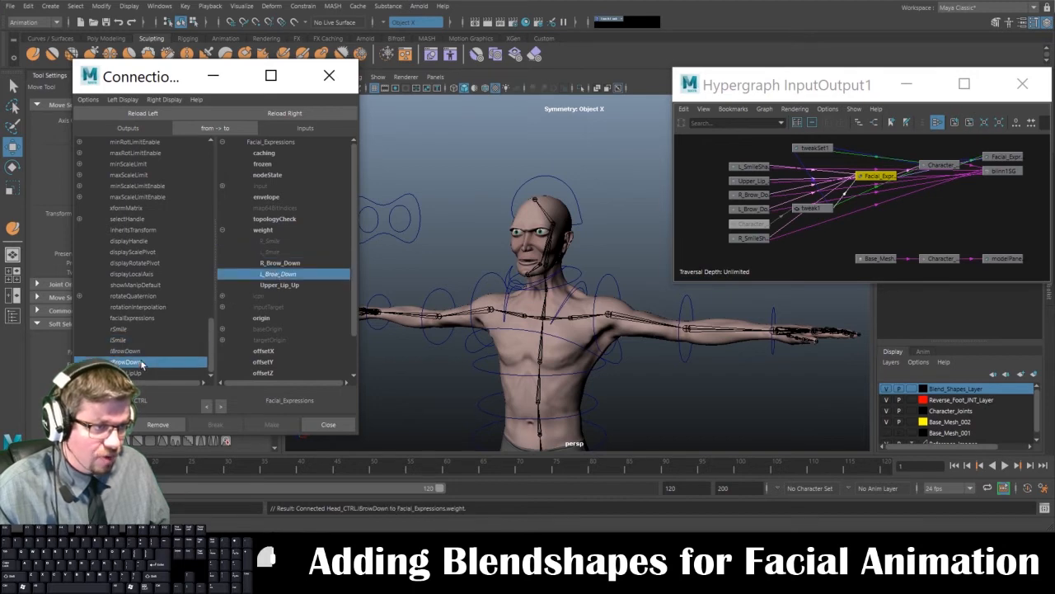
{"action": "left_click", "coordinate": [272, 264]}
{"action": "left_click", "coordinate": [145, 374]}
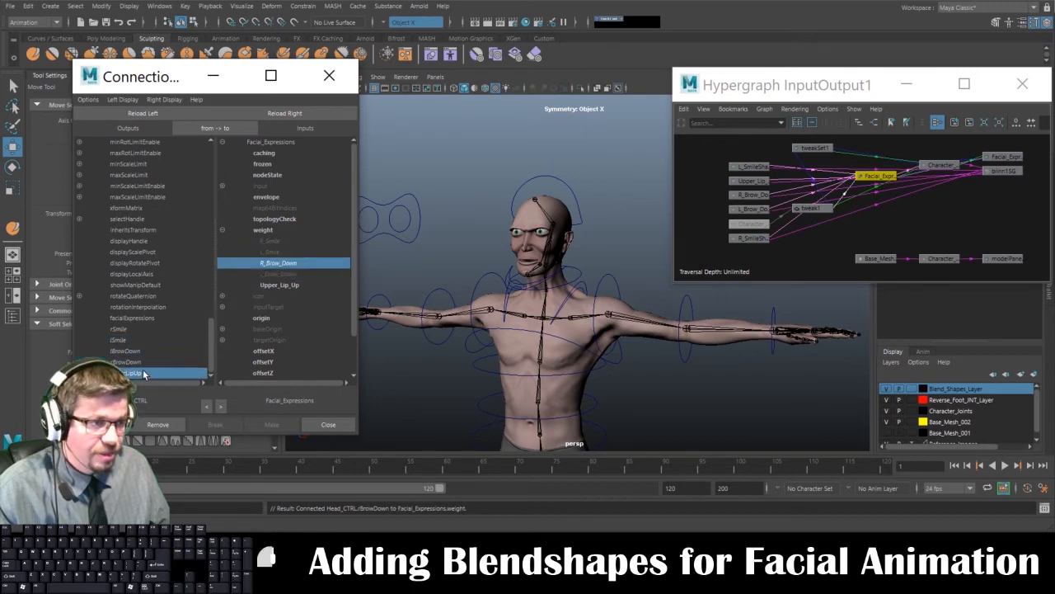
{"action": "left_click", "coordinate": [272, 285]}
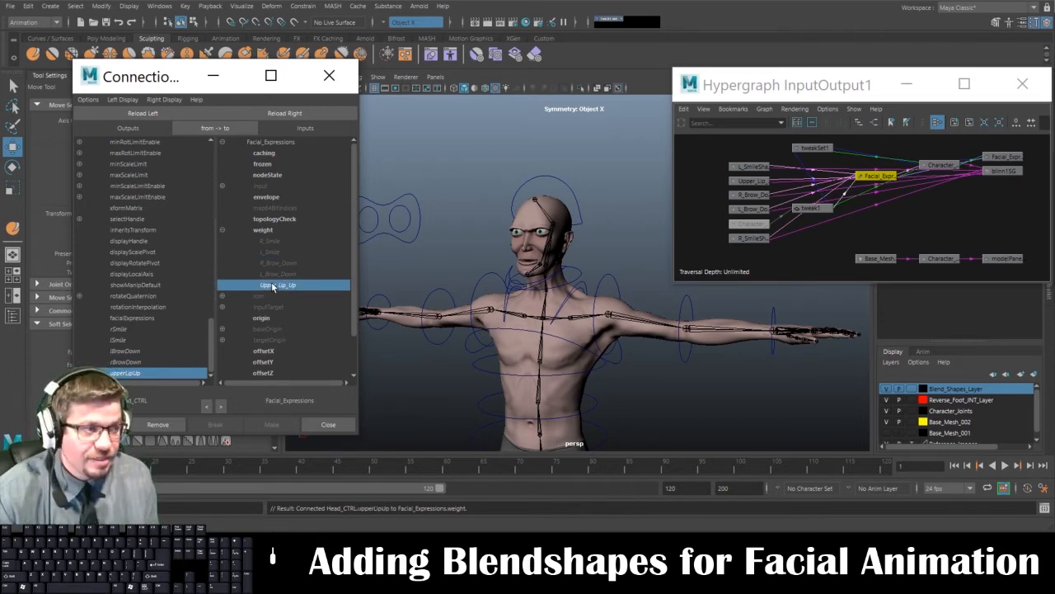
{"action": "left_click", "coordinate": [330, 425]}
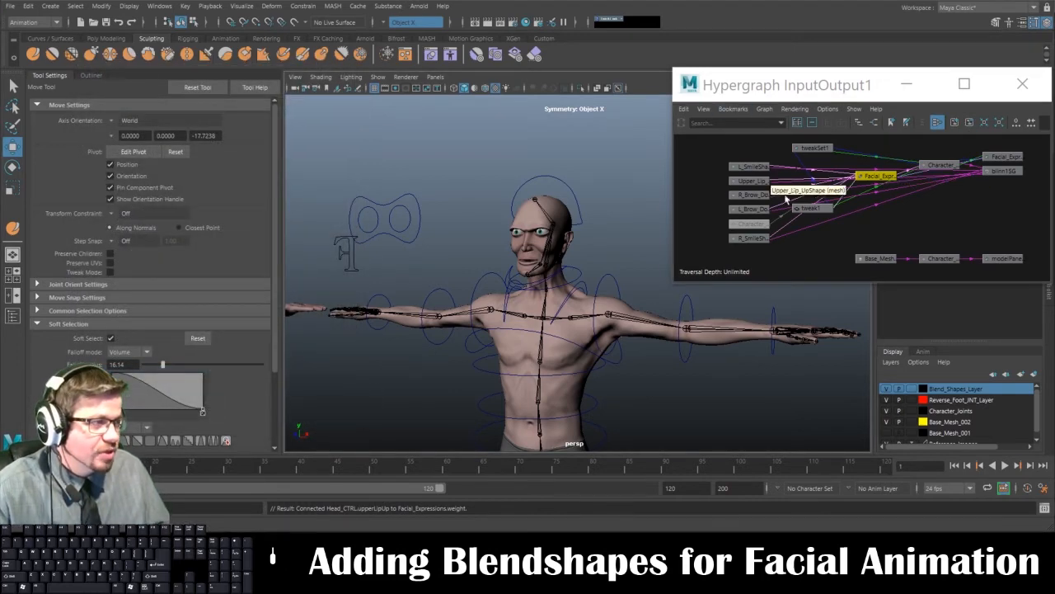
- Select the head control above the character's head and move the Hypergraph window clear of the Channel Box
{"action": "left_click", "coordinate": [564, 177]}
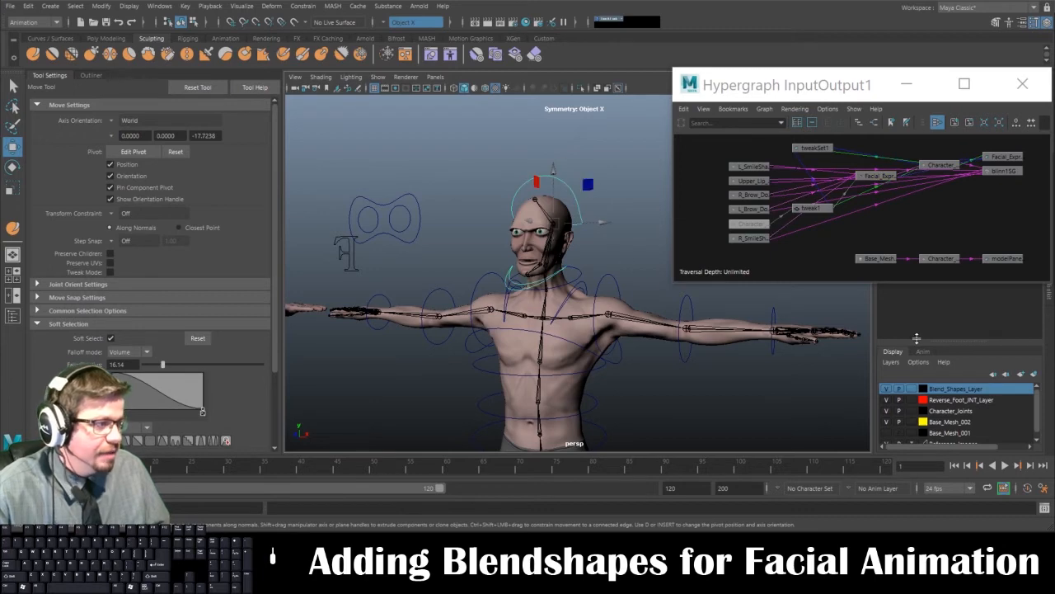
{"action": "left_click_drag", "start_coordinate": [823, 94], "coordinate": [188, 117]}
{"action": "middle_click", "coordinate": [575, 159]}
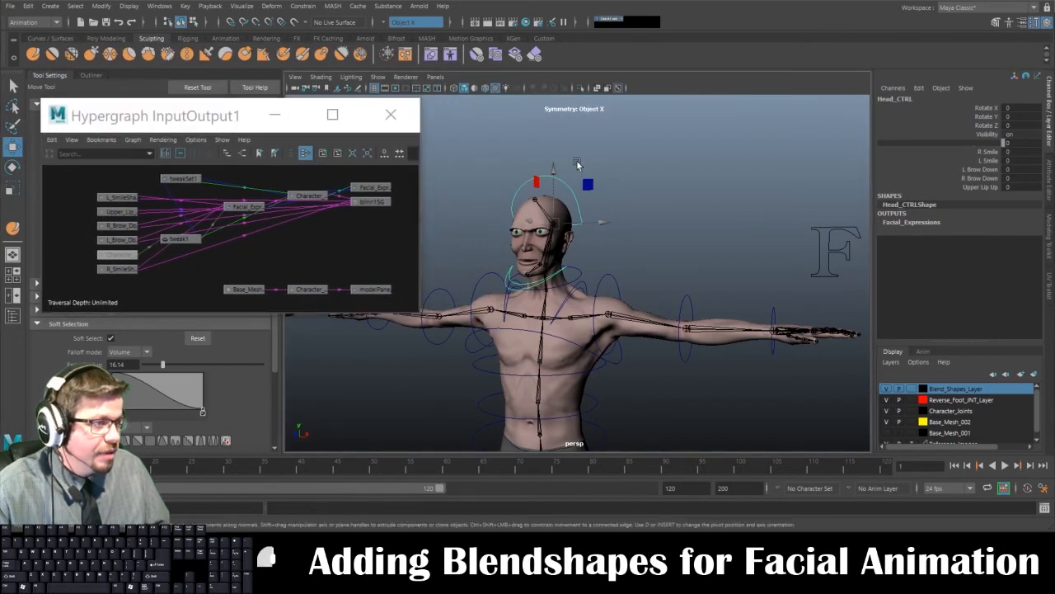
- Test the head control's R Smile attribute by scrubbing its value, and reset it to 0
{"action": "left_click", "coordinate": [977, 151]}
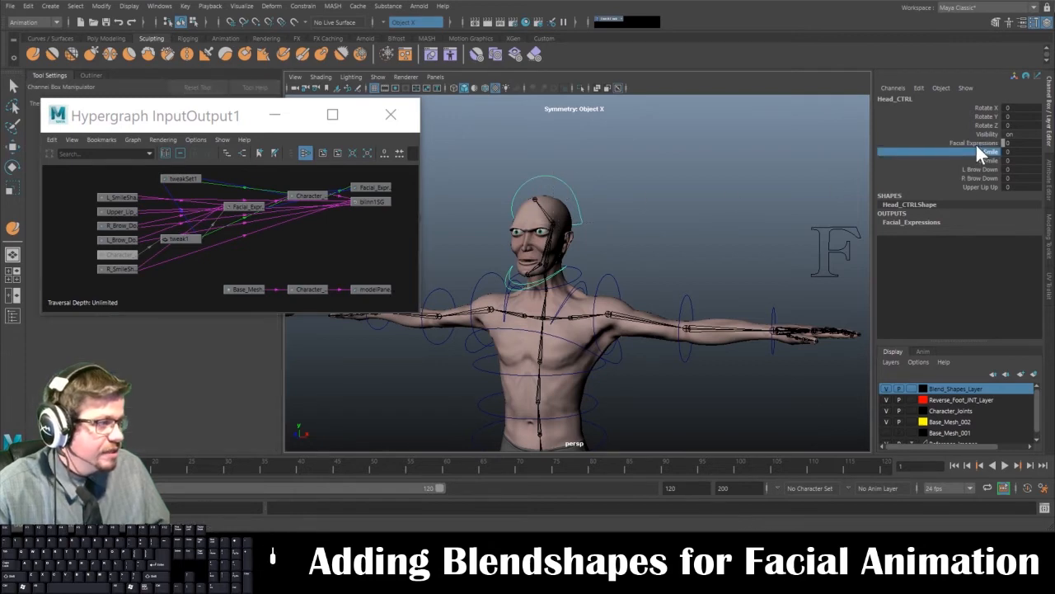
{"action": "middle_click_drag", "start_coordinate": [754, 205], "coordinate": [716, 182]}
{"action": "left_click", "coordinate": [1006, 153]}
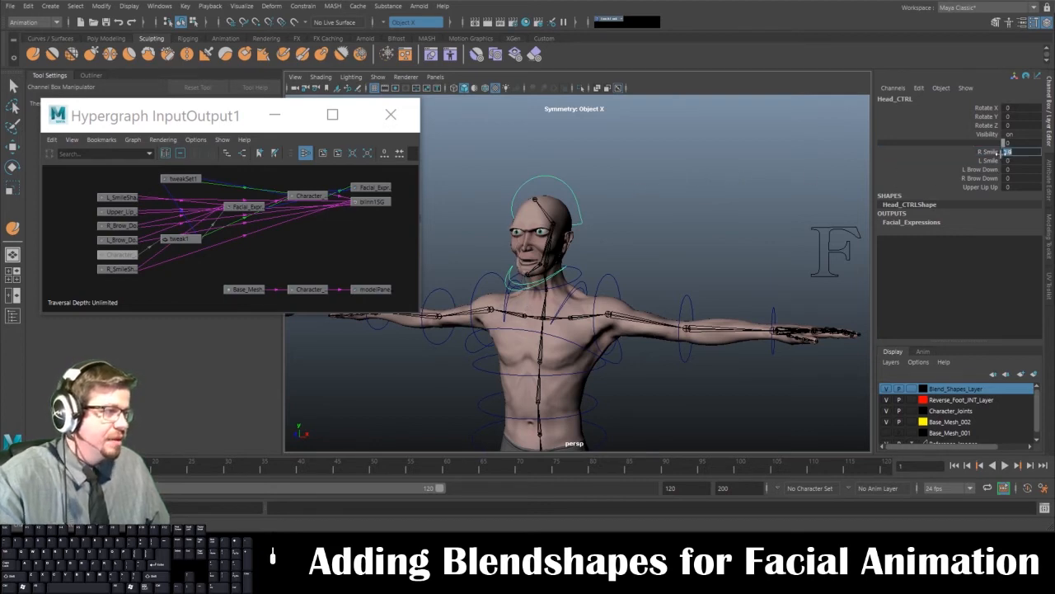
{"action": "type", "text": "0"}
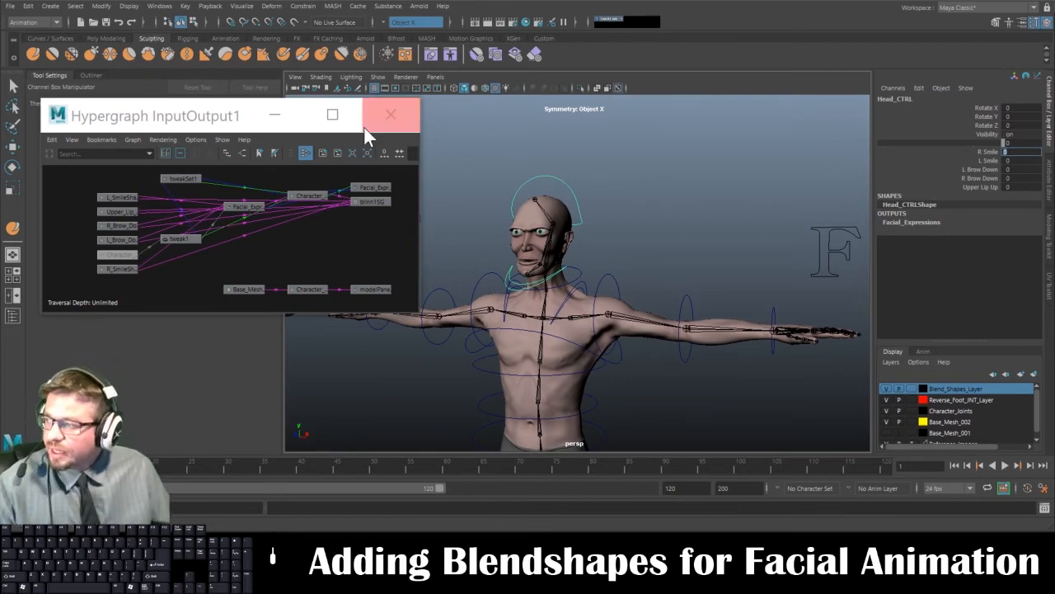
{"action": "key", "text": "Return"}
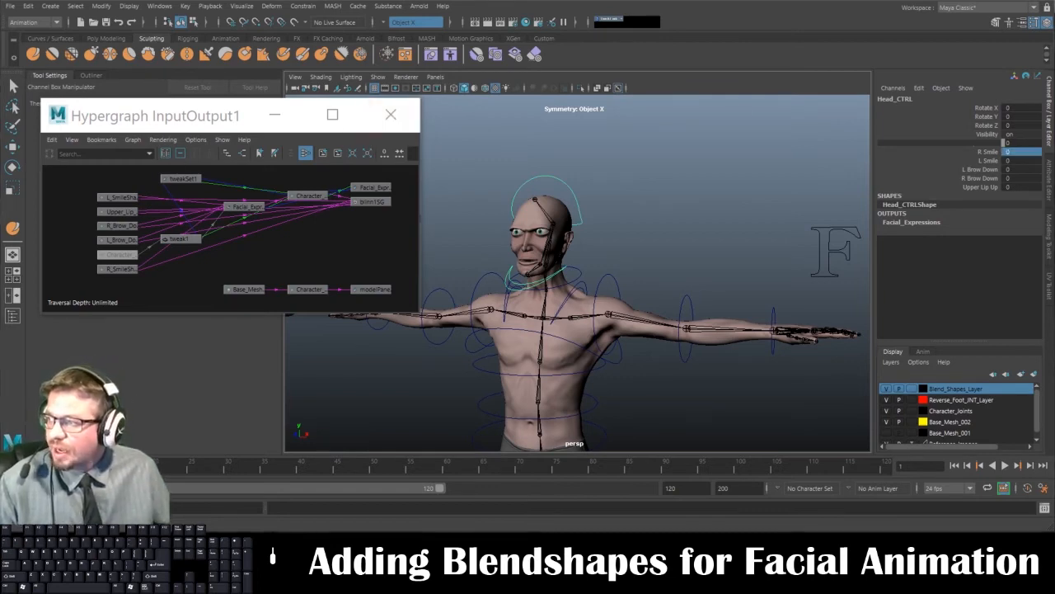